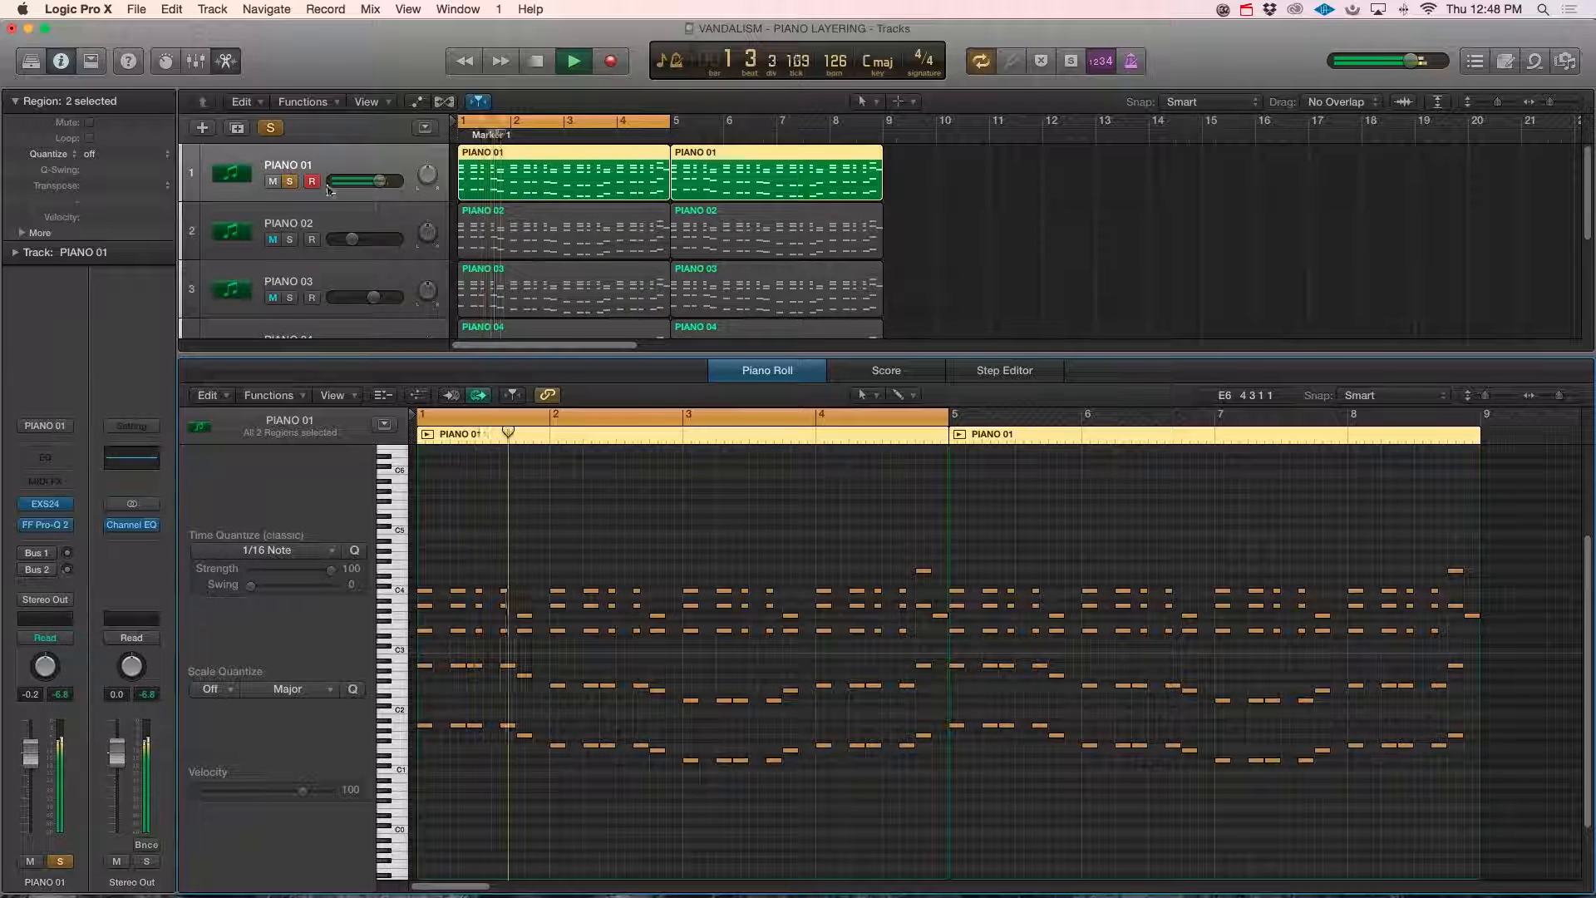
Stop playback, turn off solo on PIANO 01, and select that track with only its first region.
{"action": "key", "text": "space"}
{"action": "left_click", "coordinate": [290, 181]}
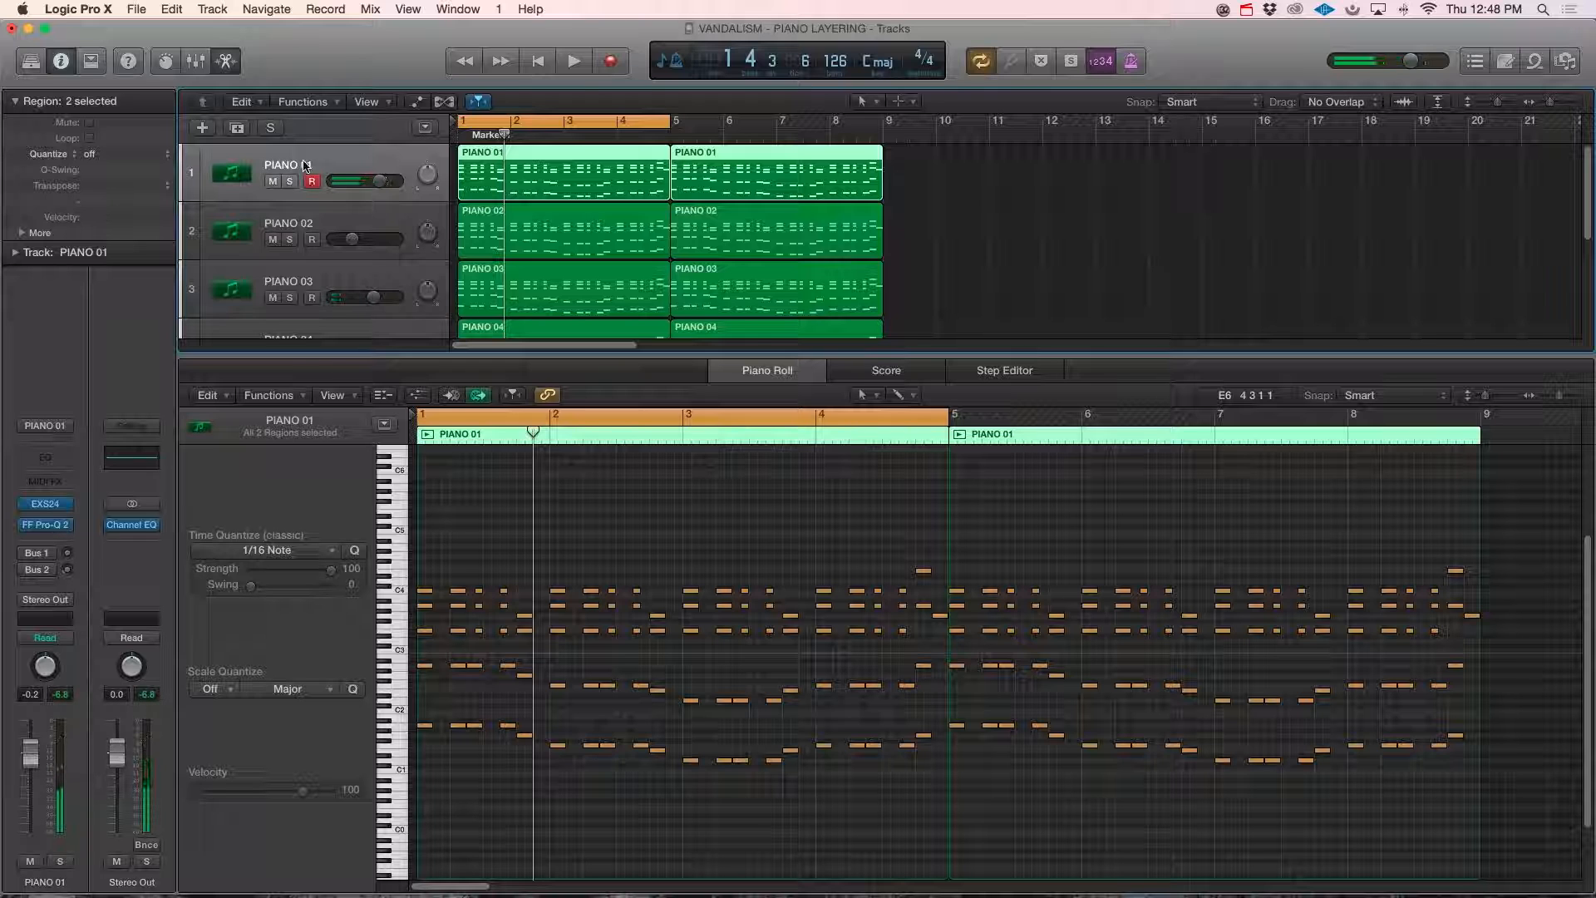
{"action": "left_click", "coordinate": [722, 140]}
{"action": "left_click", "coordinate": [326, 171]}
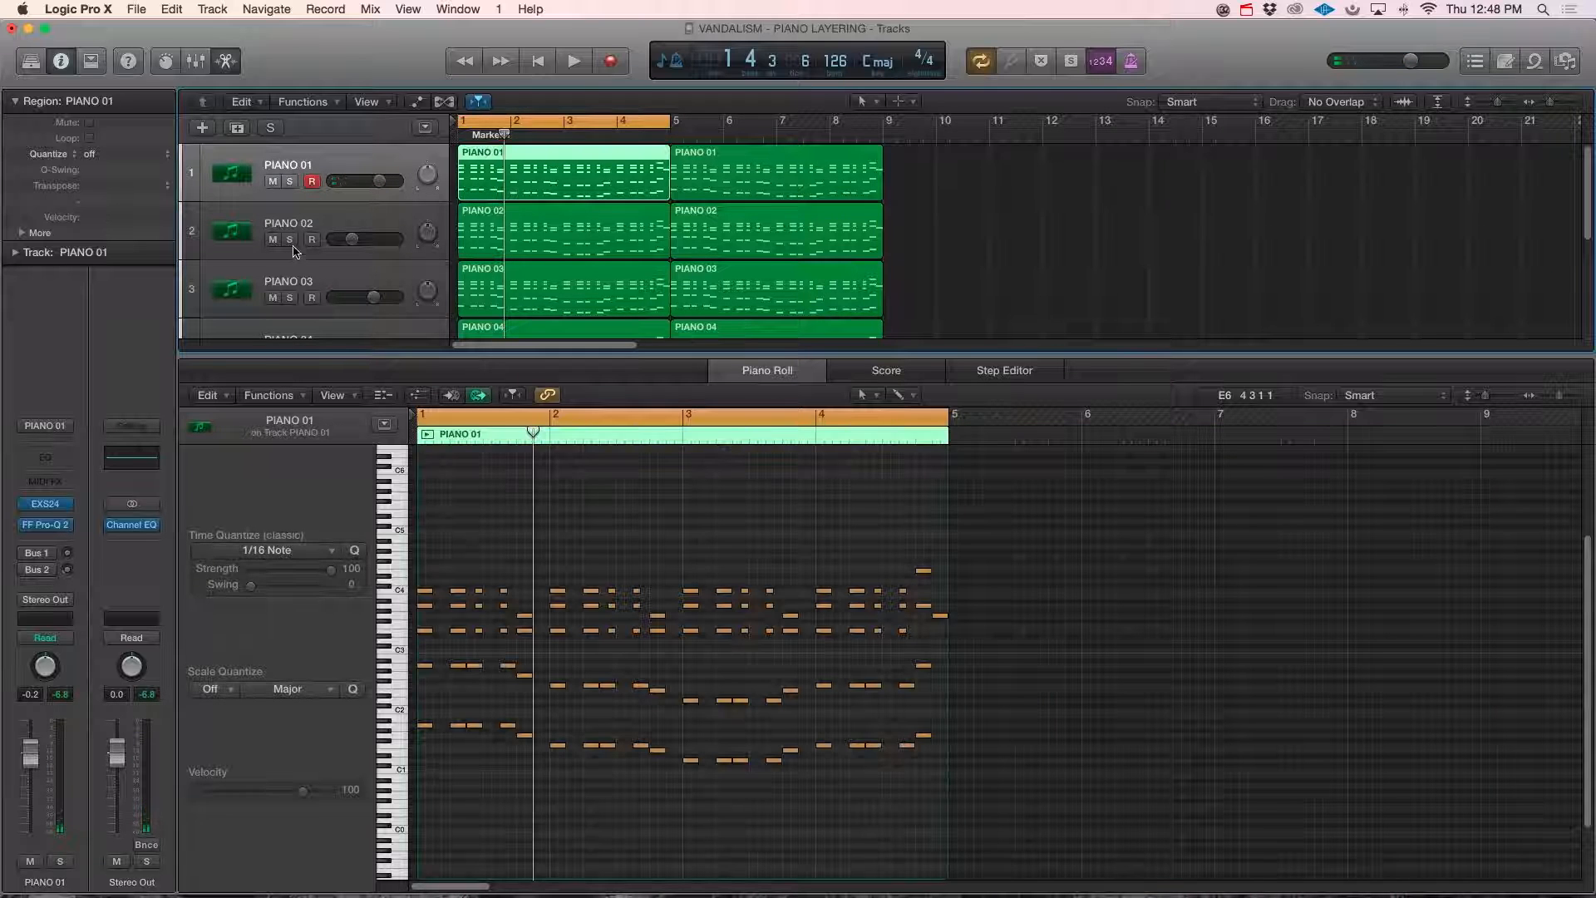
Open the EXS24 sampler instrument on the PIANO 01 track to view it.
{"action": "left_click", "coordinate": [41, 505]}
{"action": "left_click_drag", "start_coordinate": [804, 101], "coordinate": [1069, 155]}
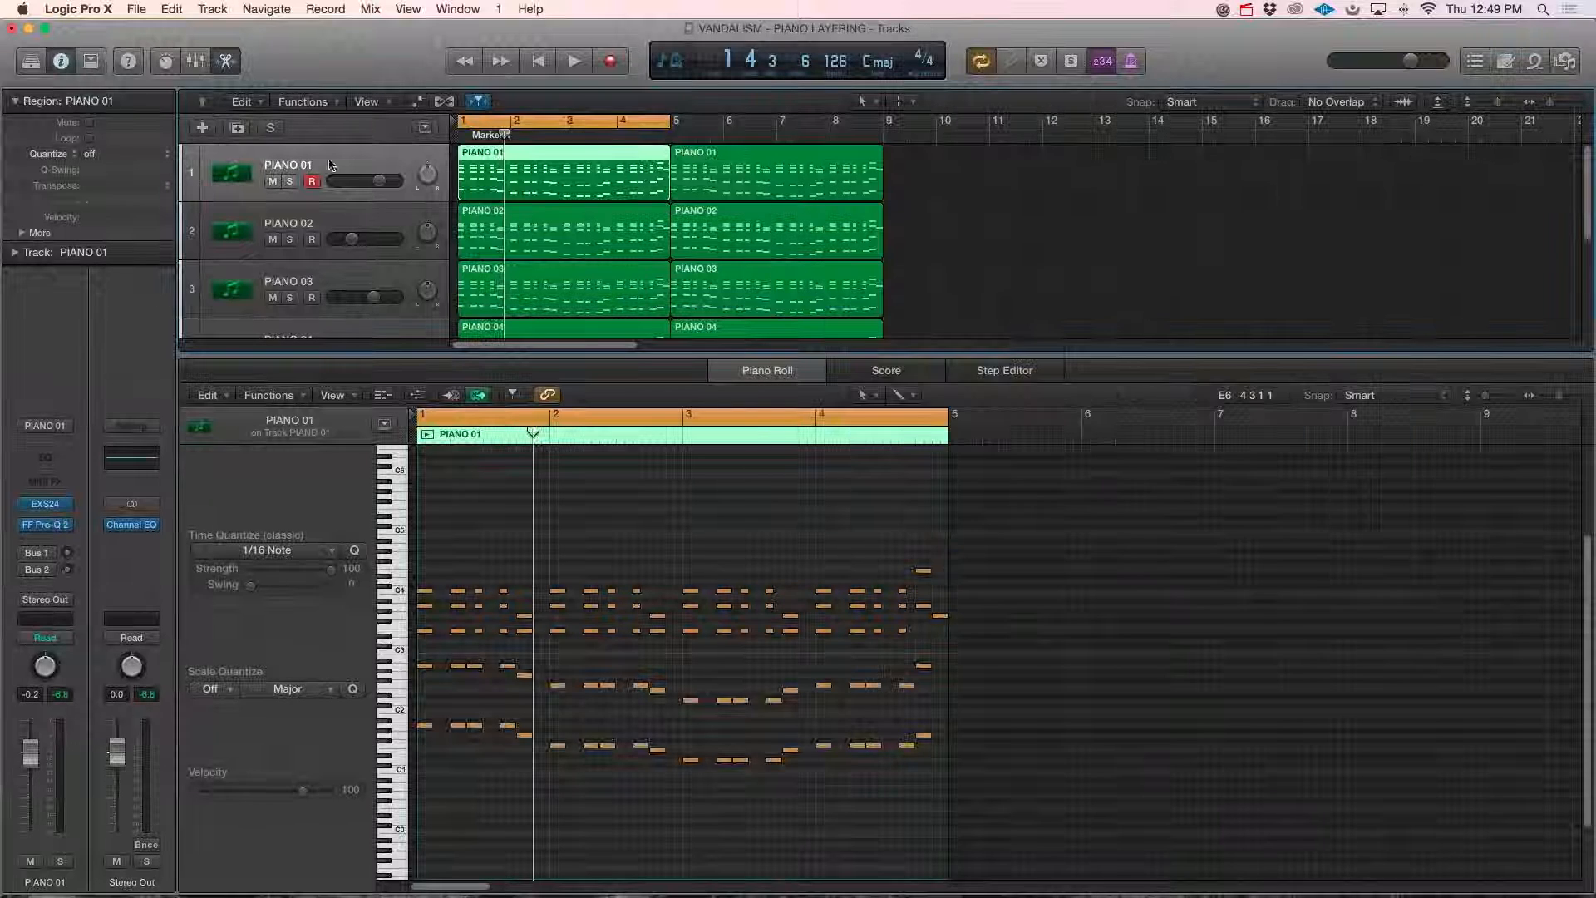
Solo PIANO 01, play it to hear the first layer alone, stop, and turn its solo off.
{"action": "left_click", "coordinate": [297, 180]}
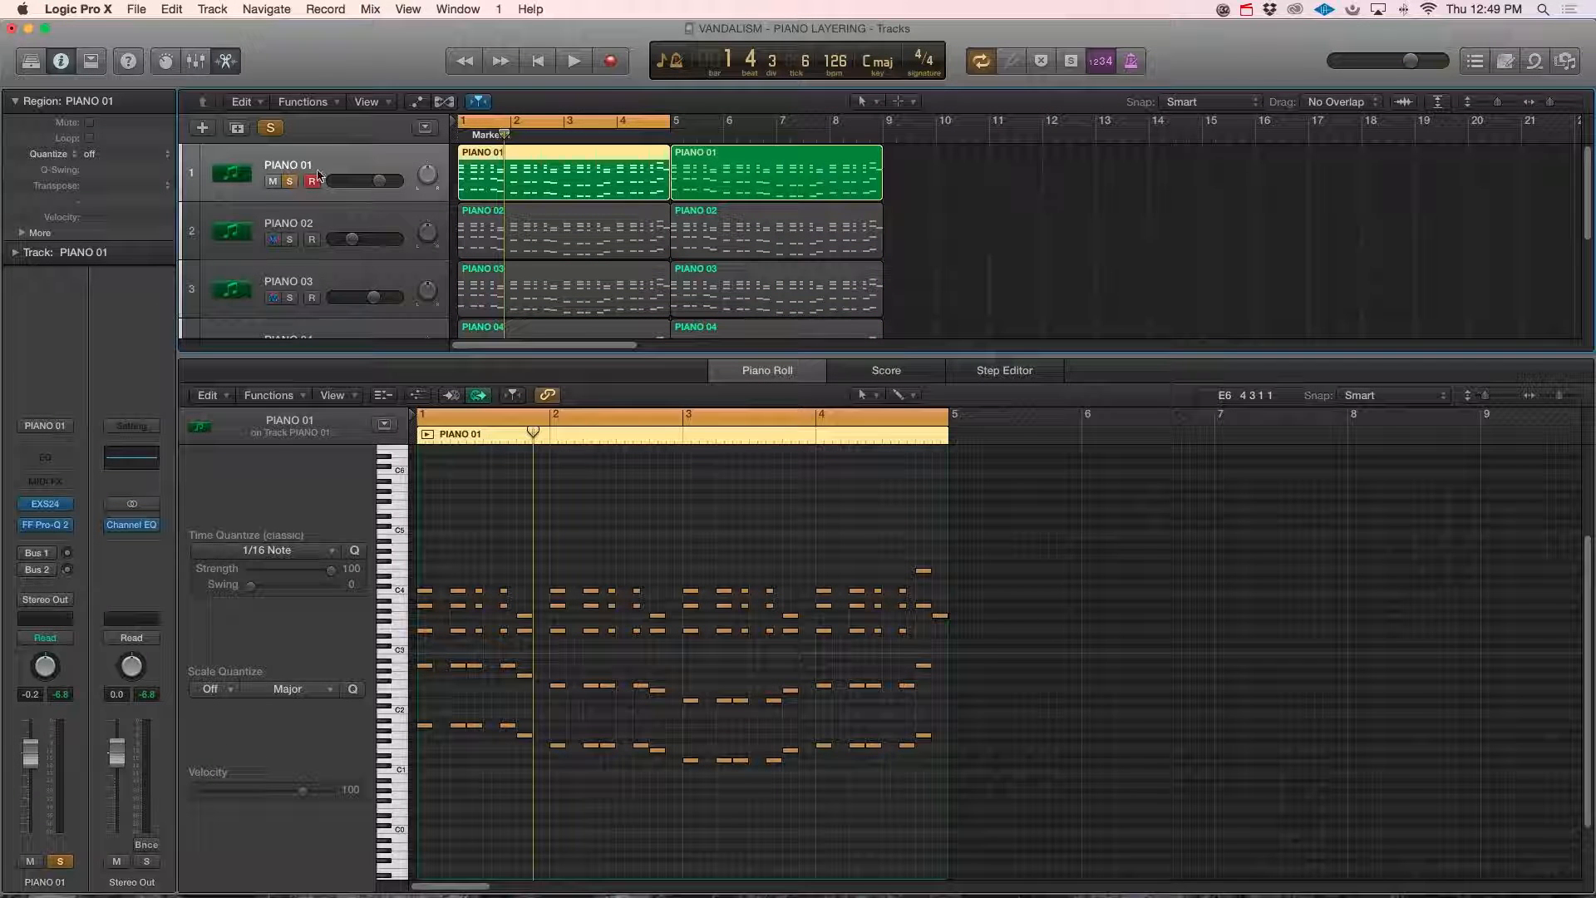
{"action": "key", "text": "space"}
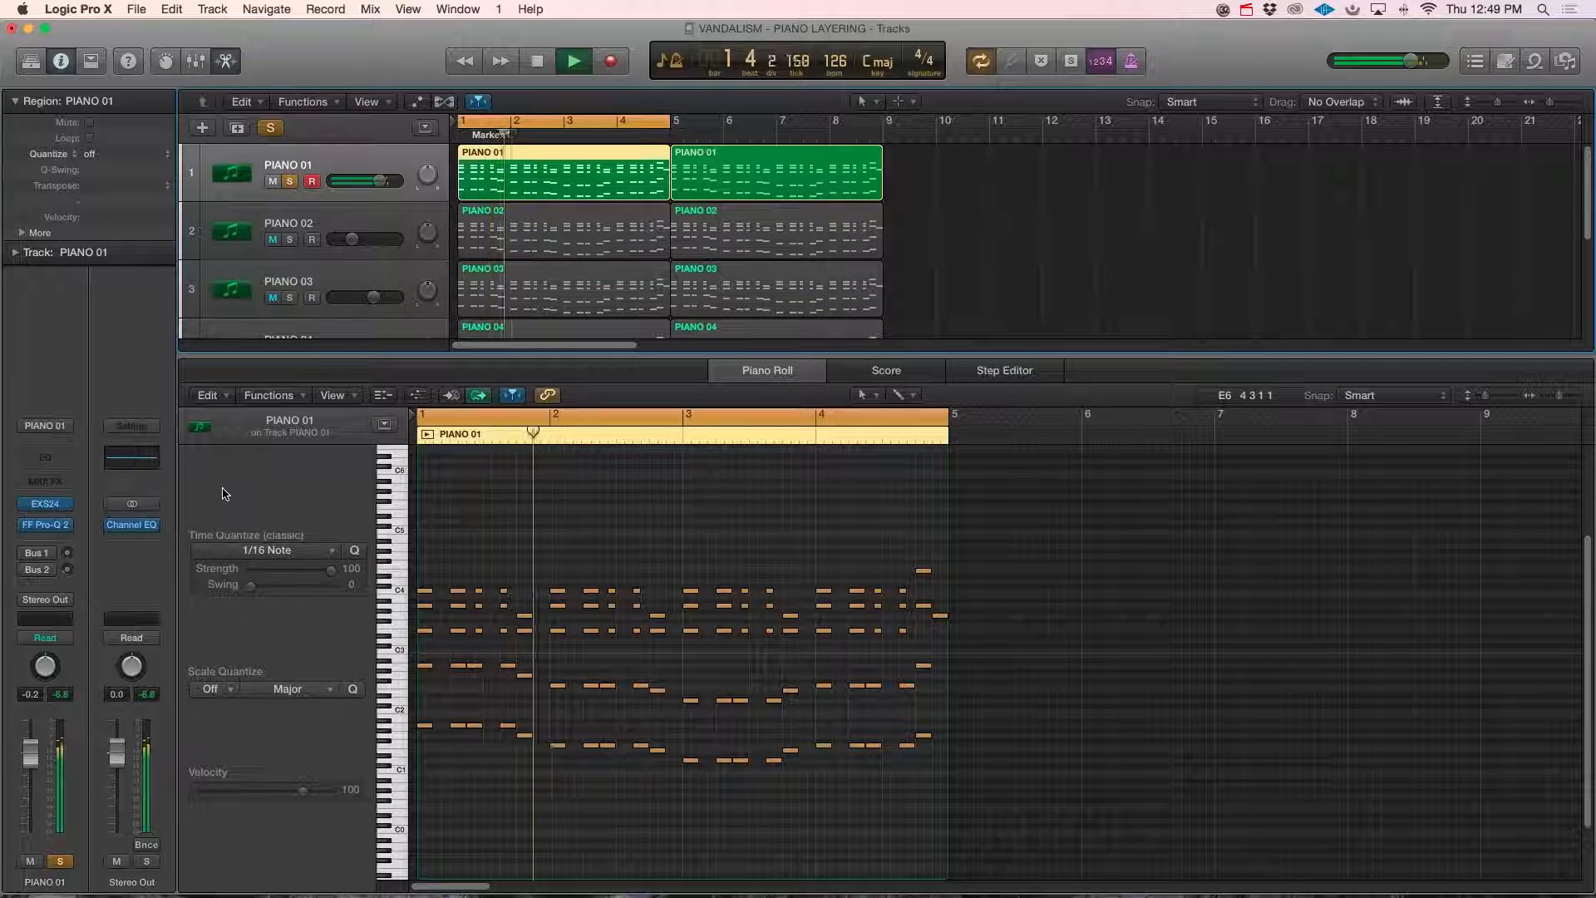
{"action": "key", "text": "space"}
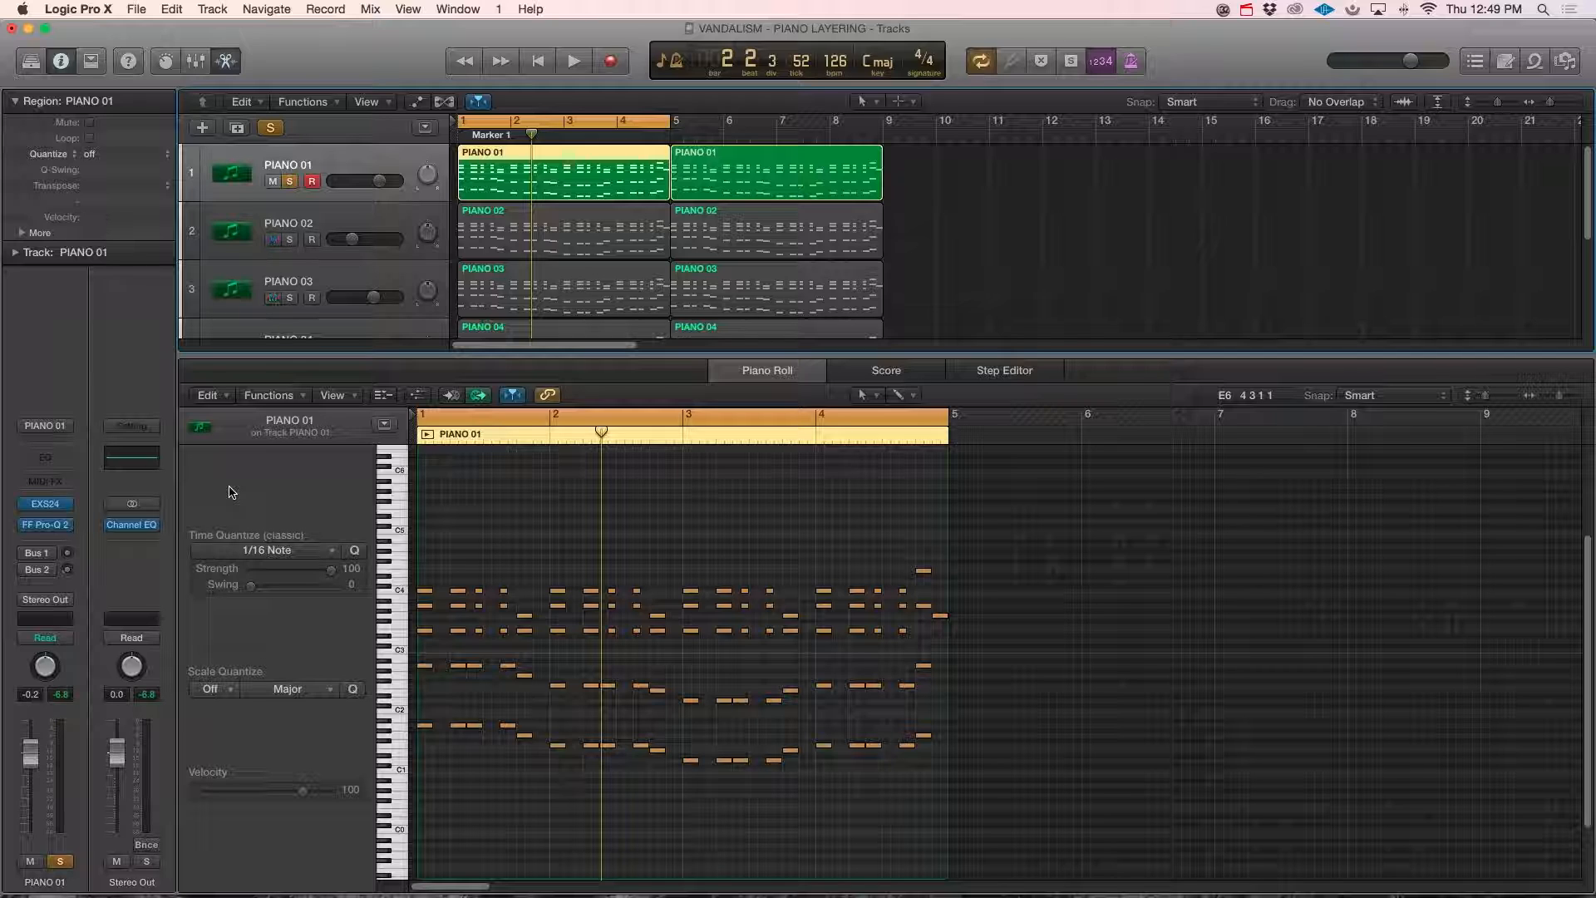
{"action": "left_click", "coordinate": [289, 181]}
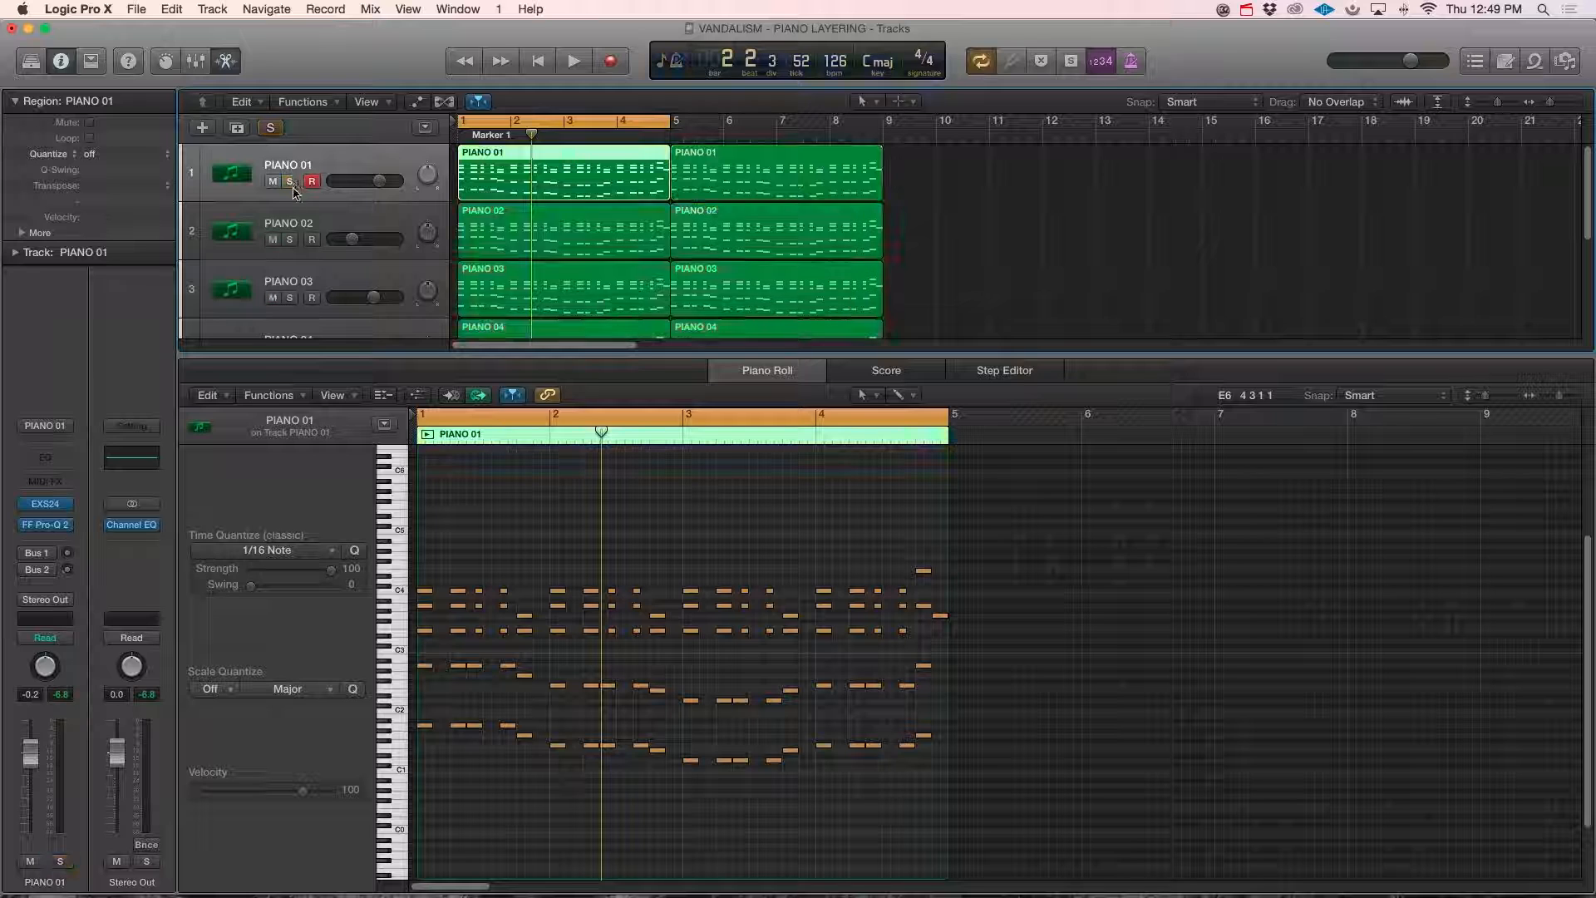
Audition the PIANO 02 layer in solo, stop playback, and turn its solo off.
{"action": "left_click", "coordinate": [291, 239]}
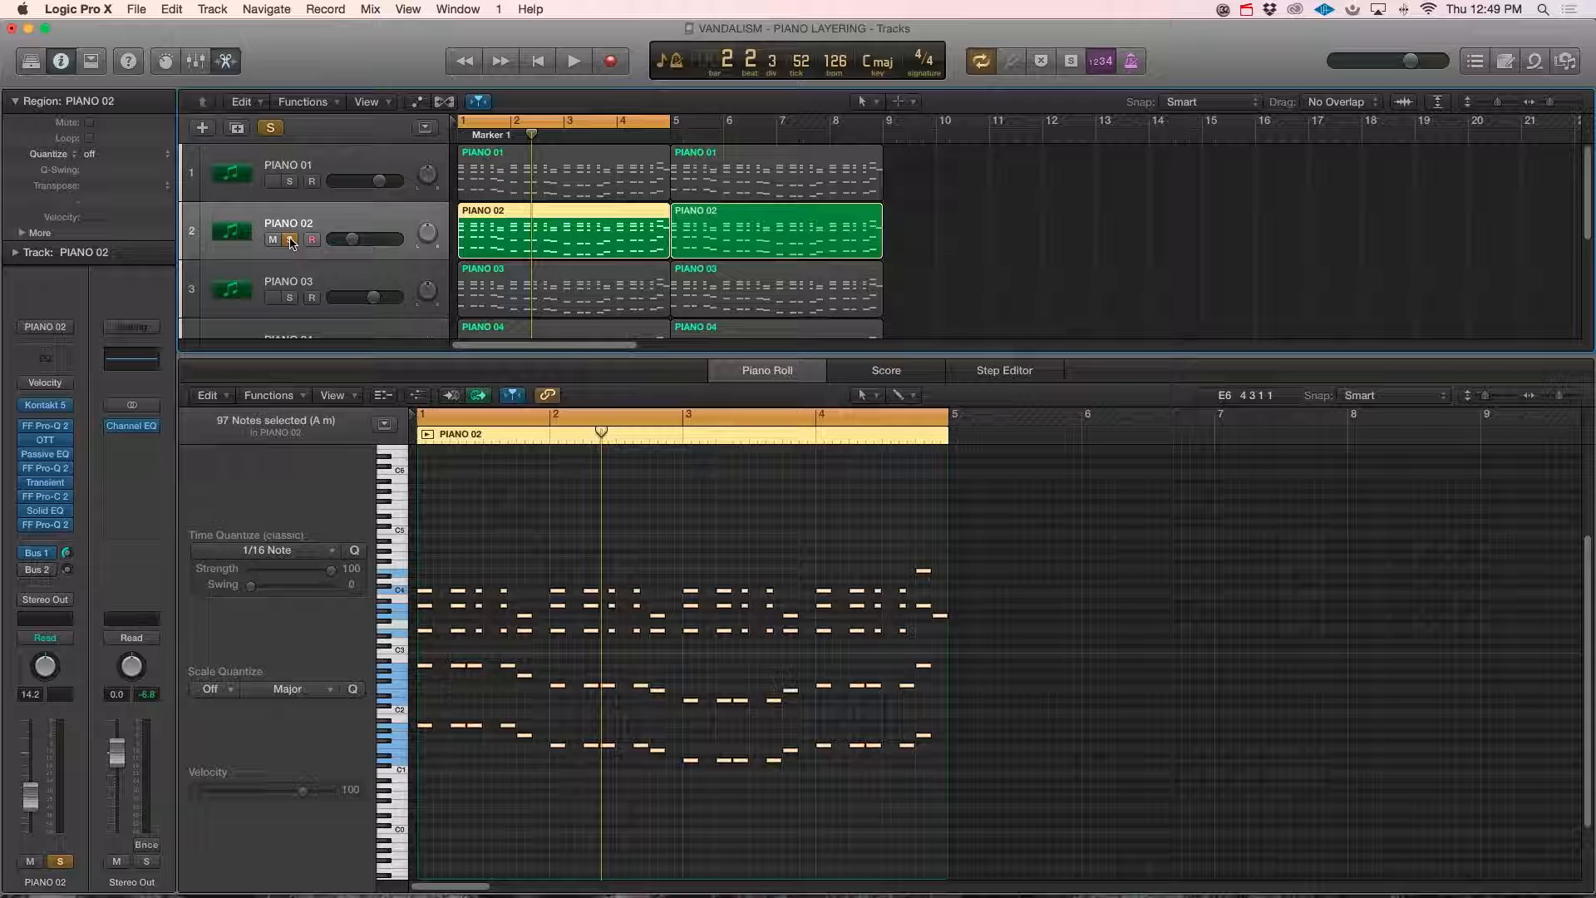
{"action": "key", "text": "space"}
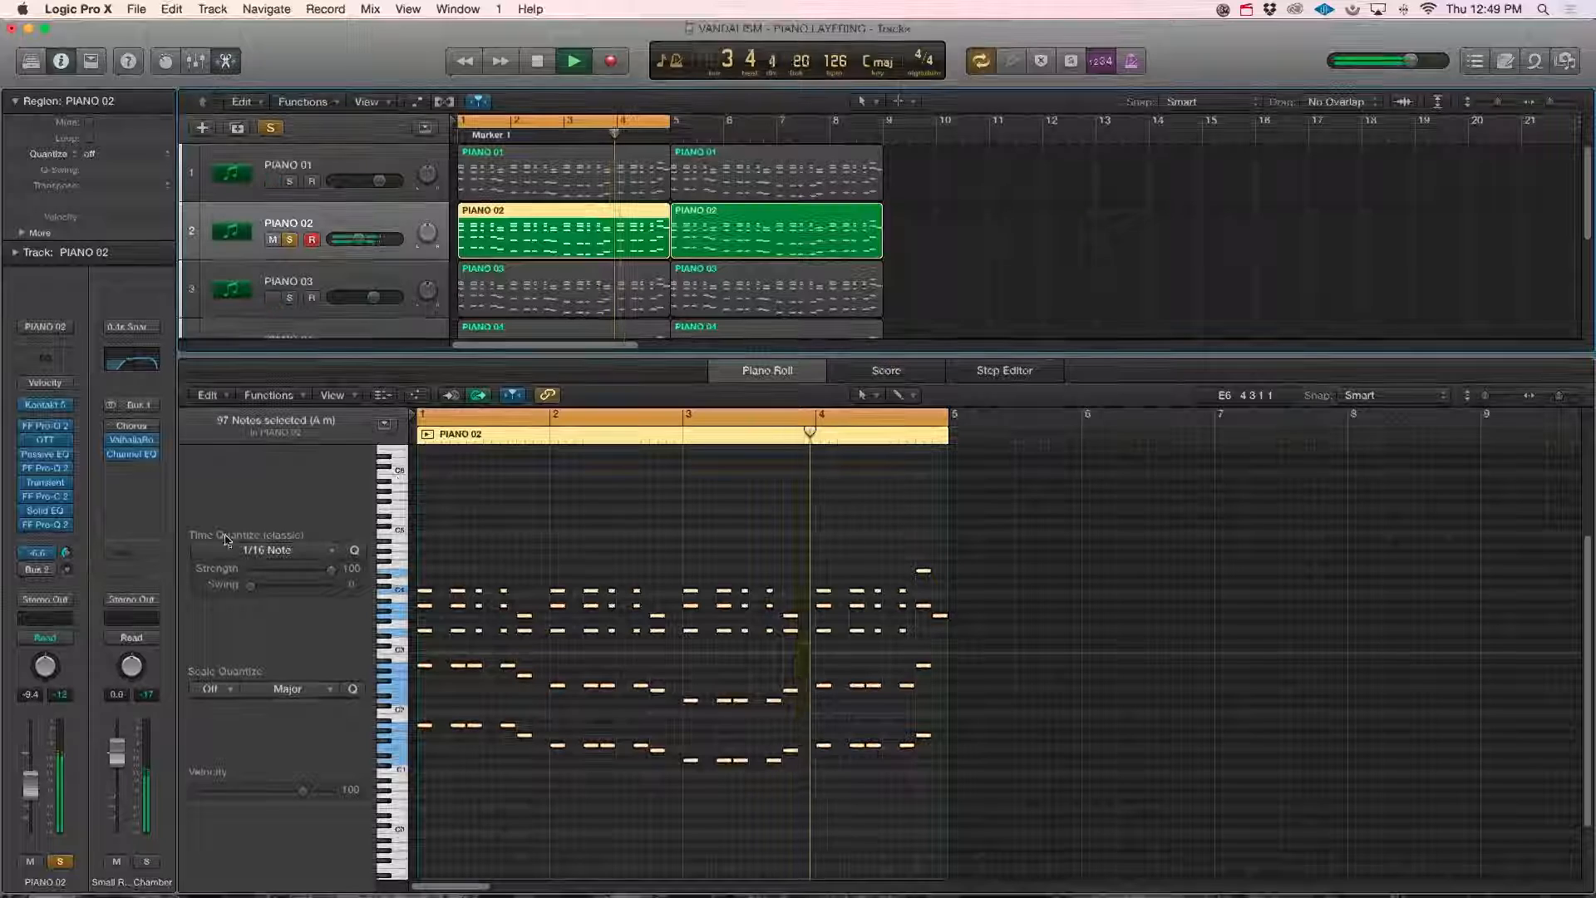
{"action": "key", "text": "space"}
{"action": "left_click", "coordinate": [291, 239]}
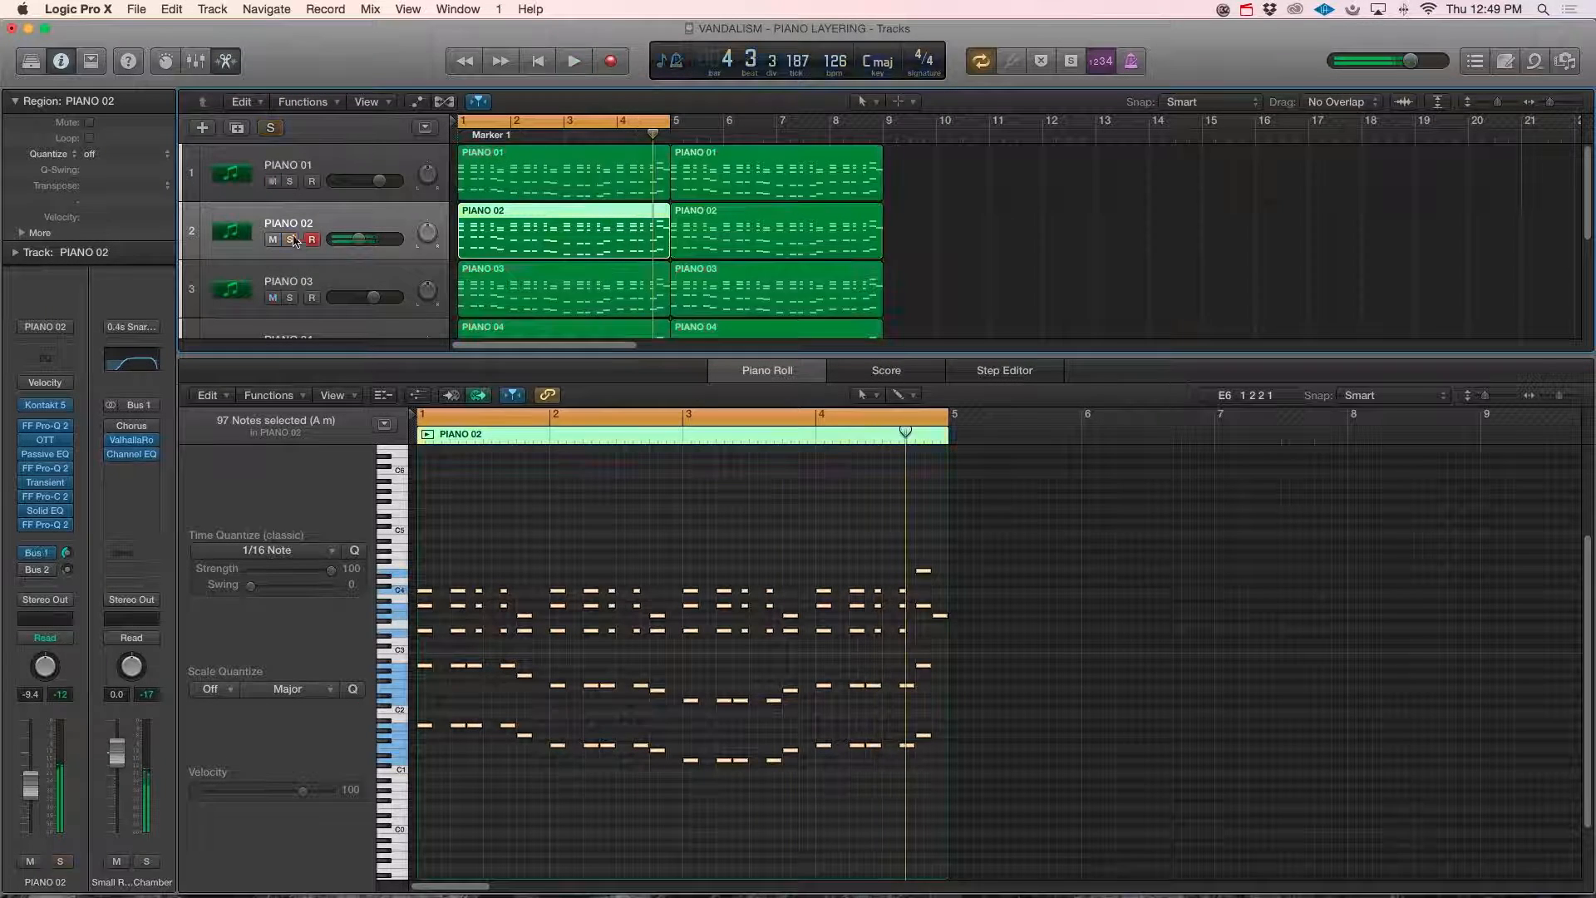
Play PIANO 01 in solo again to compare it with PIANO 02, stop, and clear the solo.
{"action": "left_click", "coordinate": [290, 181]}
{"action": "key", "text": "space"}
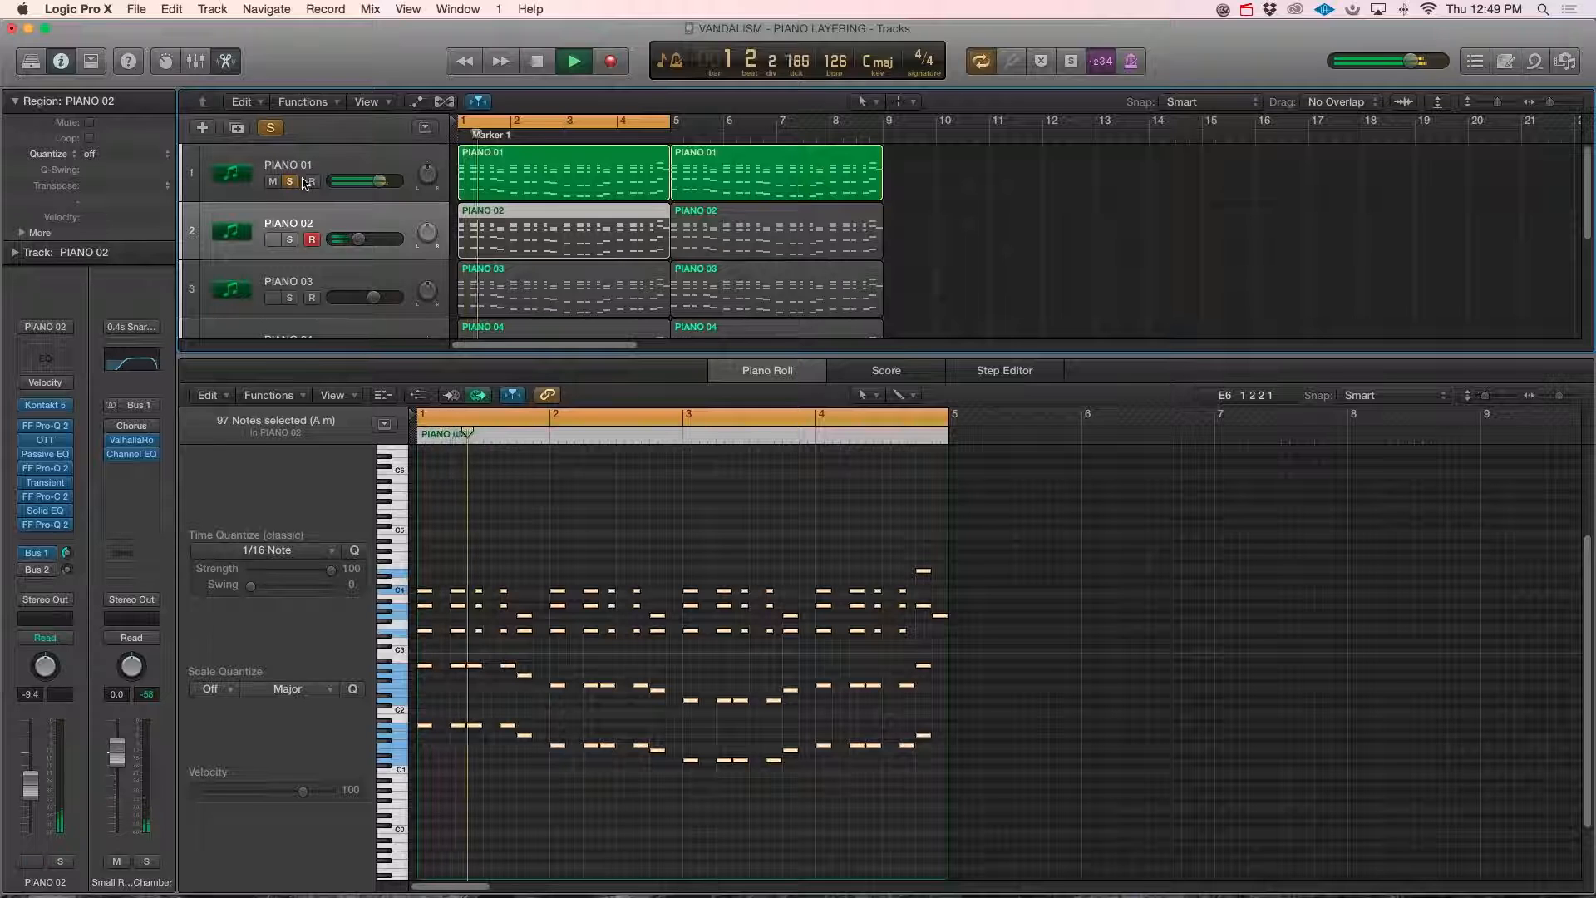
{"action": "key", "text": "space"}
{"action": "left_click", "coordinate": [291, 182]}
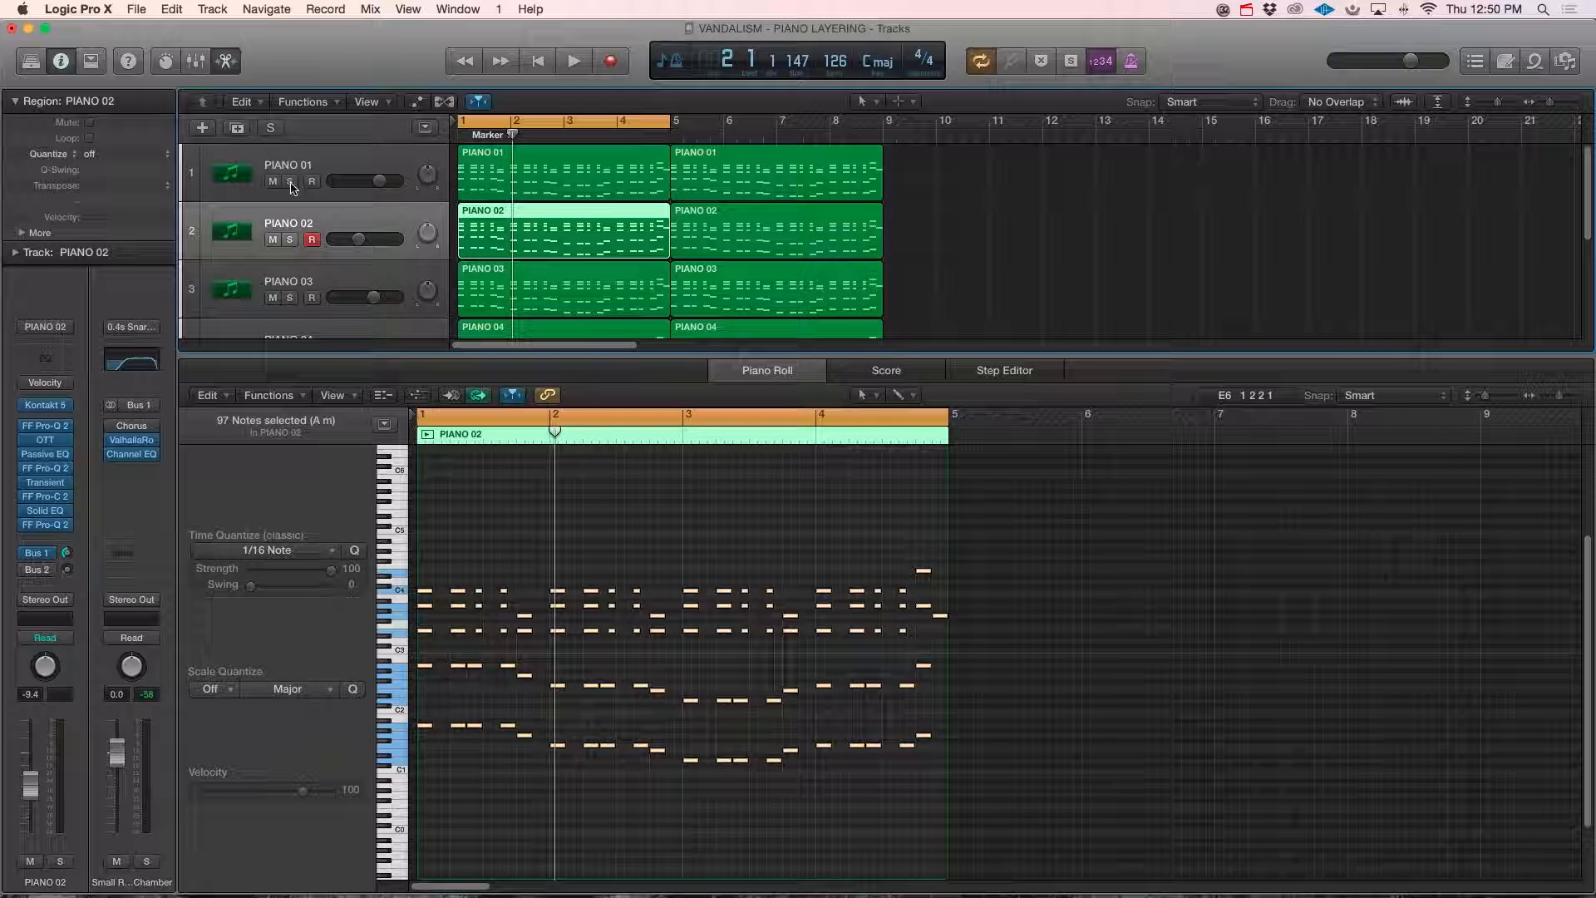
Solo PIANO 03, hide the piano roll editor, and play the third layer.
{"action": "left_click", "coordinate": [289, 298]}
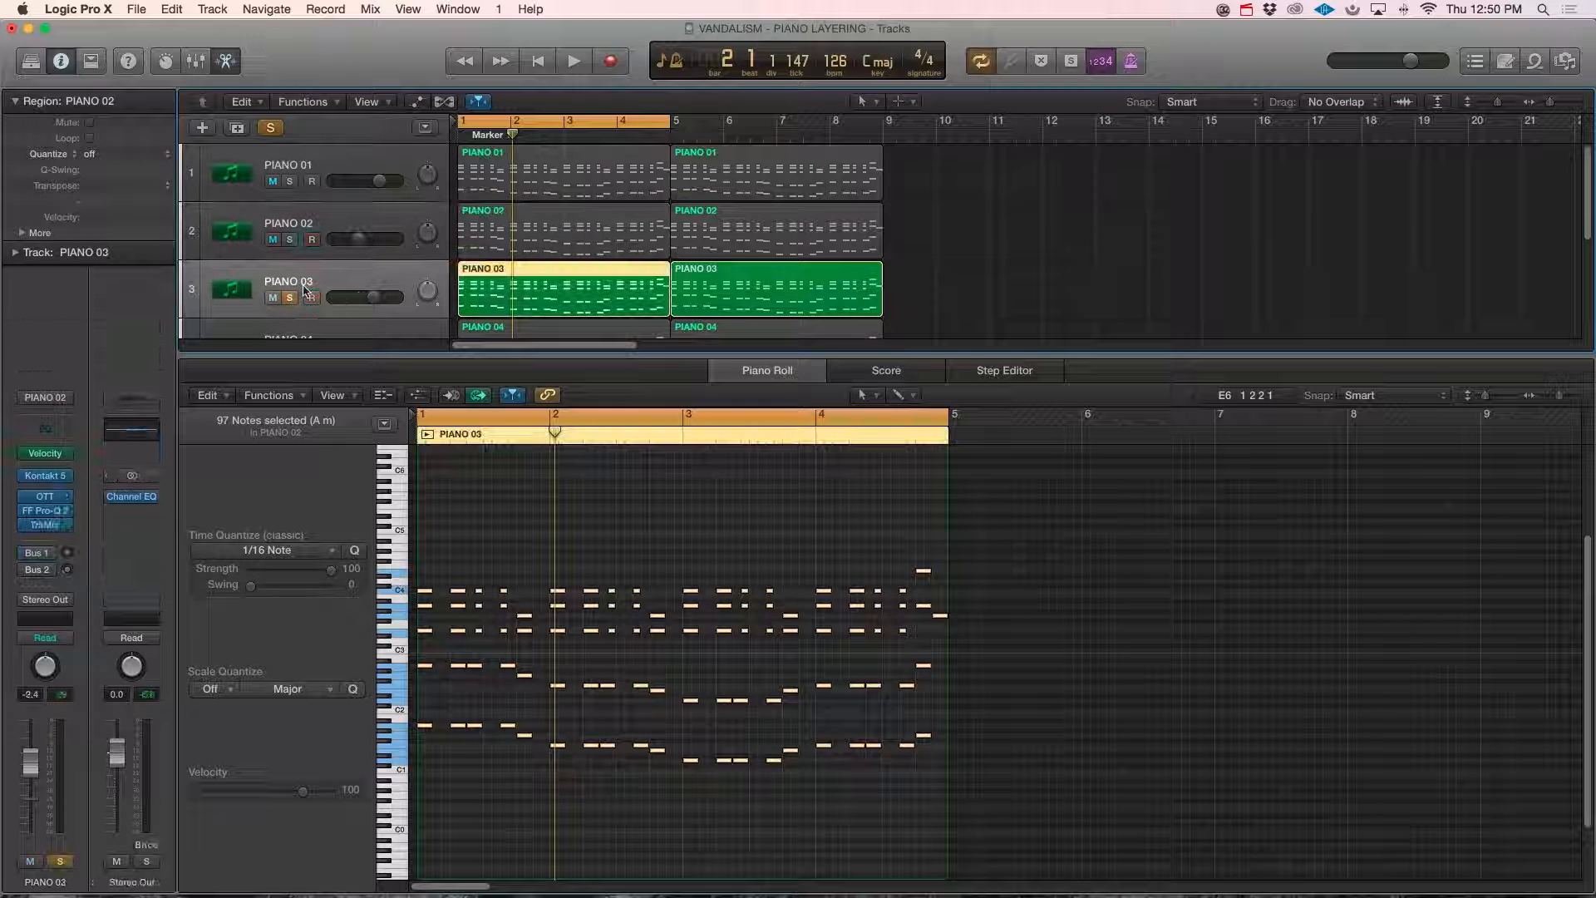
{"action": "left_click", "coordinate": [234, 64]}
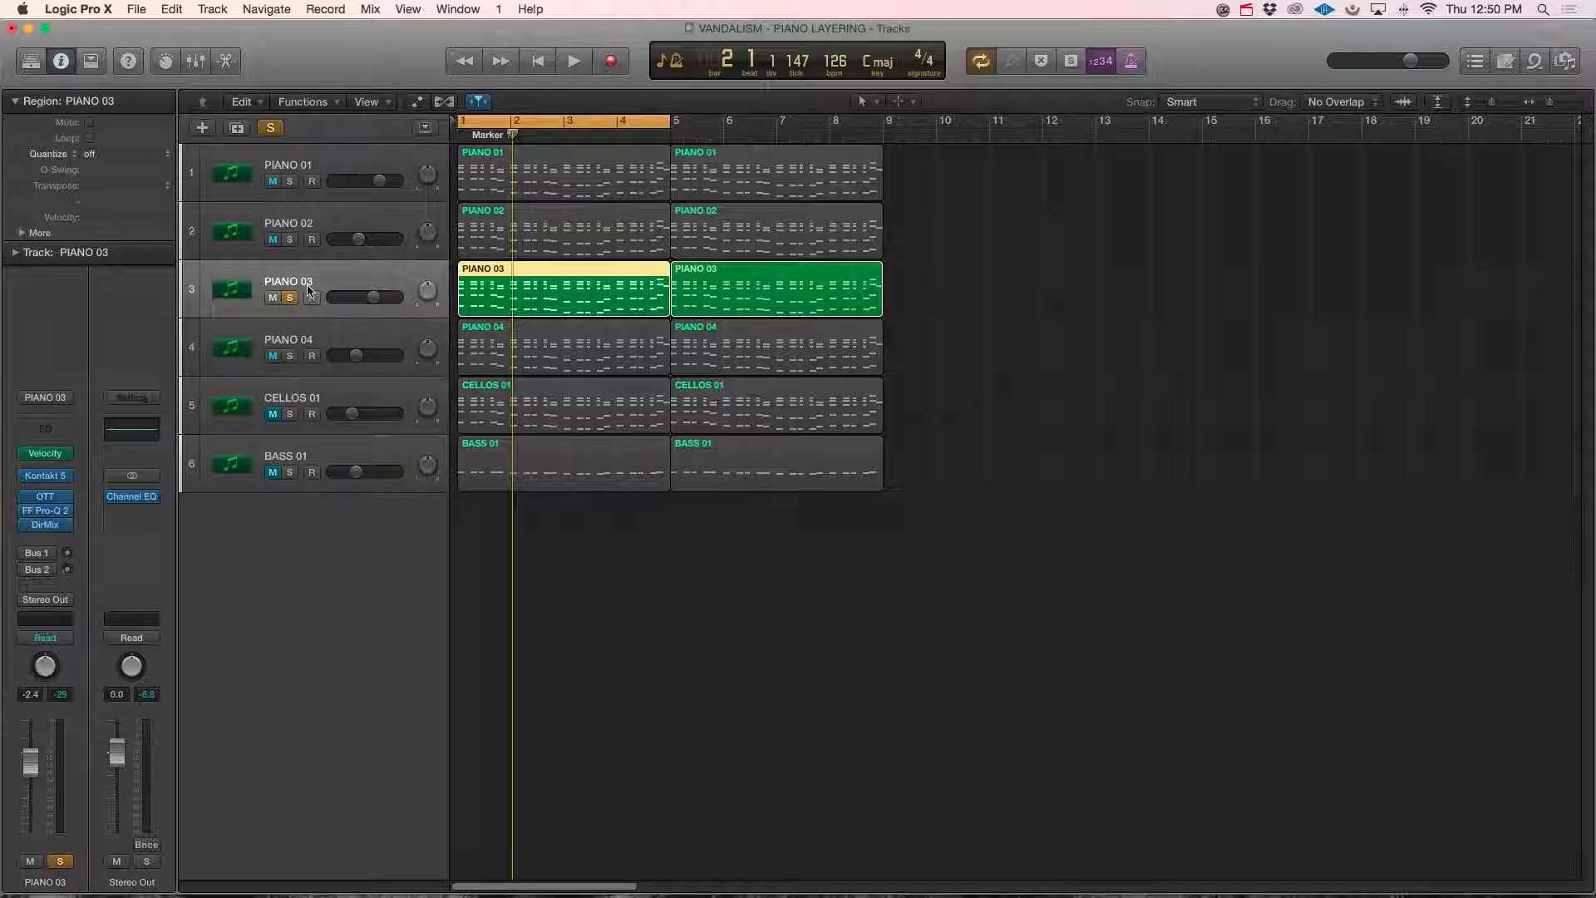
{"action": "key", "text": "space"}
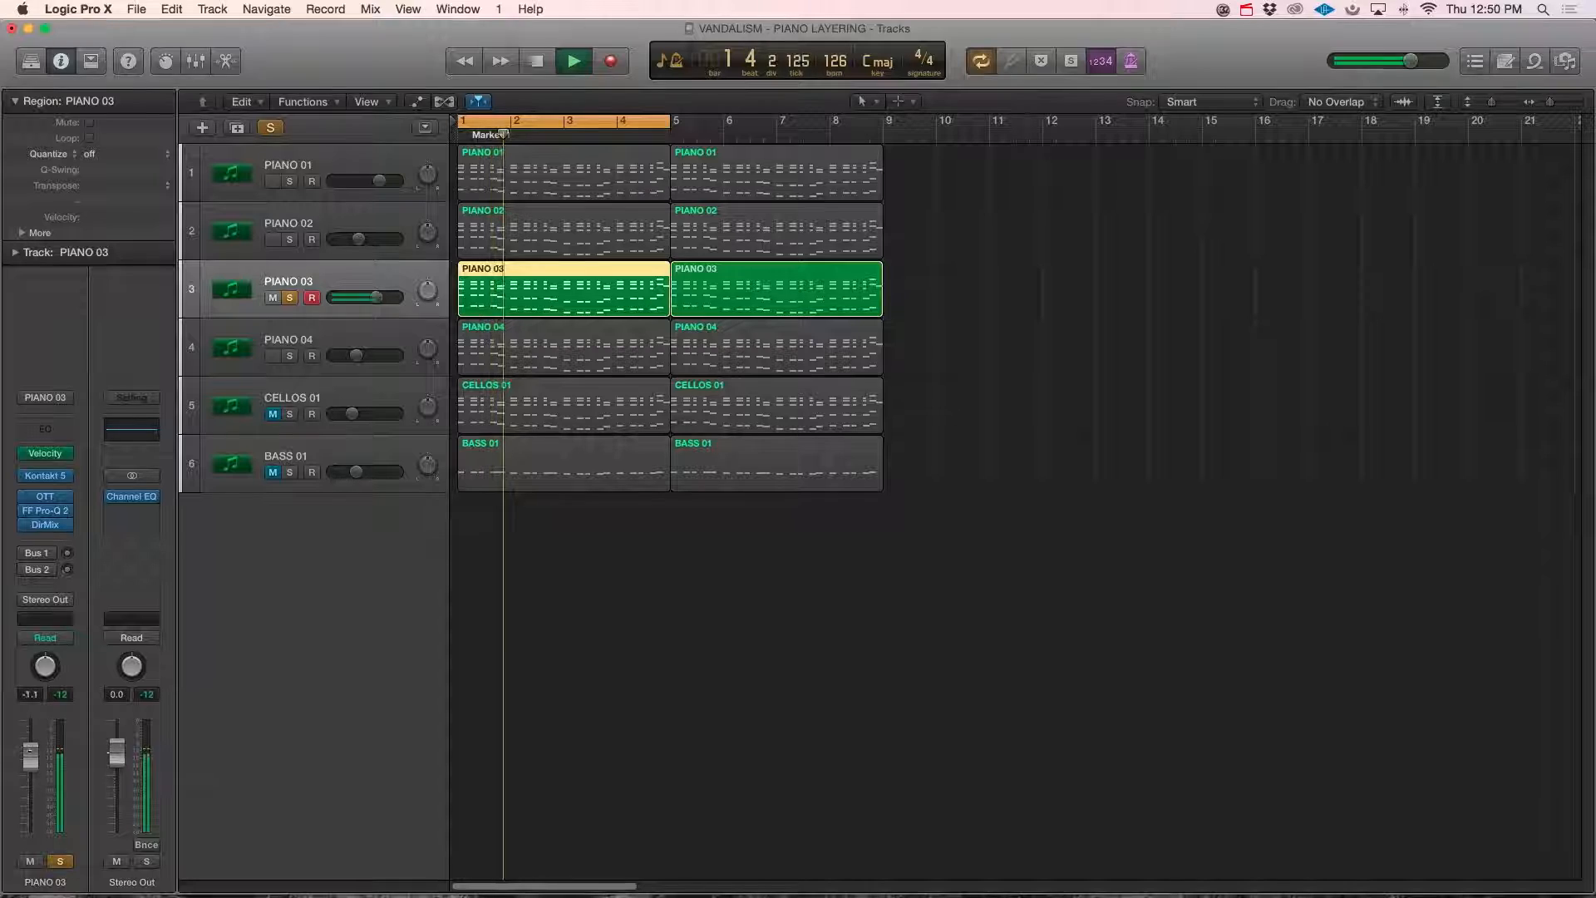
{"action": "mouse_move", "coordinate": [51, 526]}
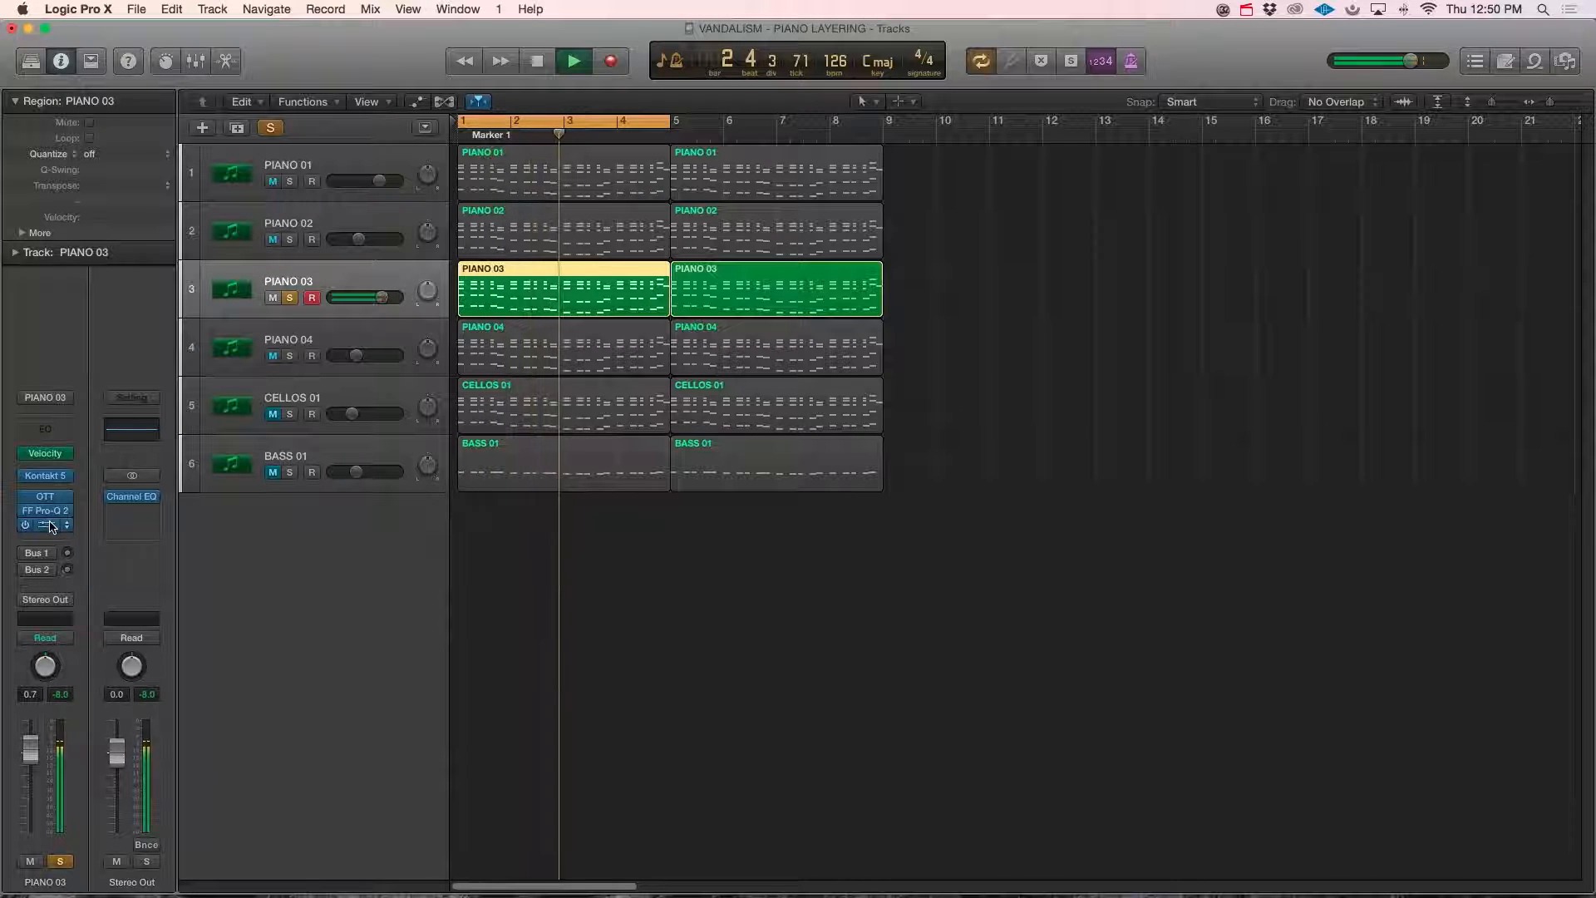
Switch the solo from PIANO 03 to PIANO 04, play the fourth layer, stop, and clear its solo.
{"action": "left_click", "coordinate": [291, 356]}
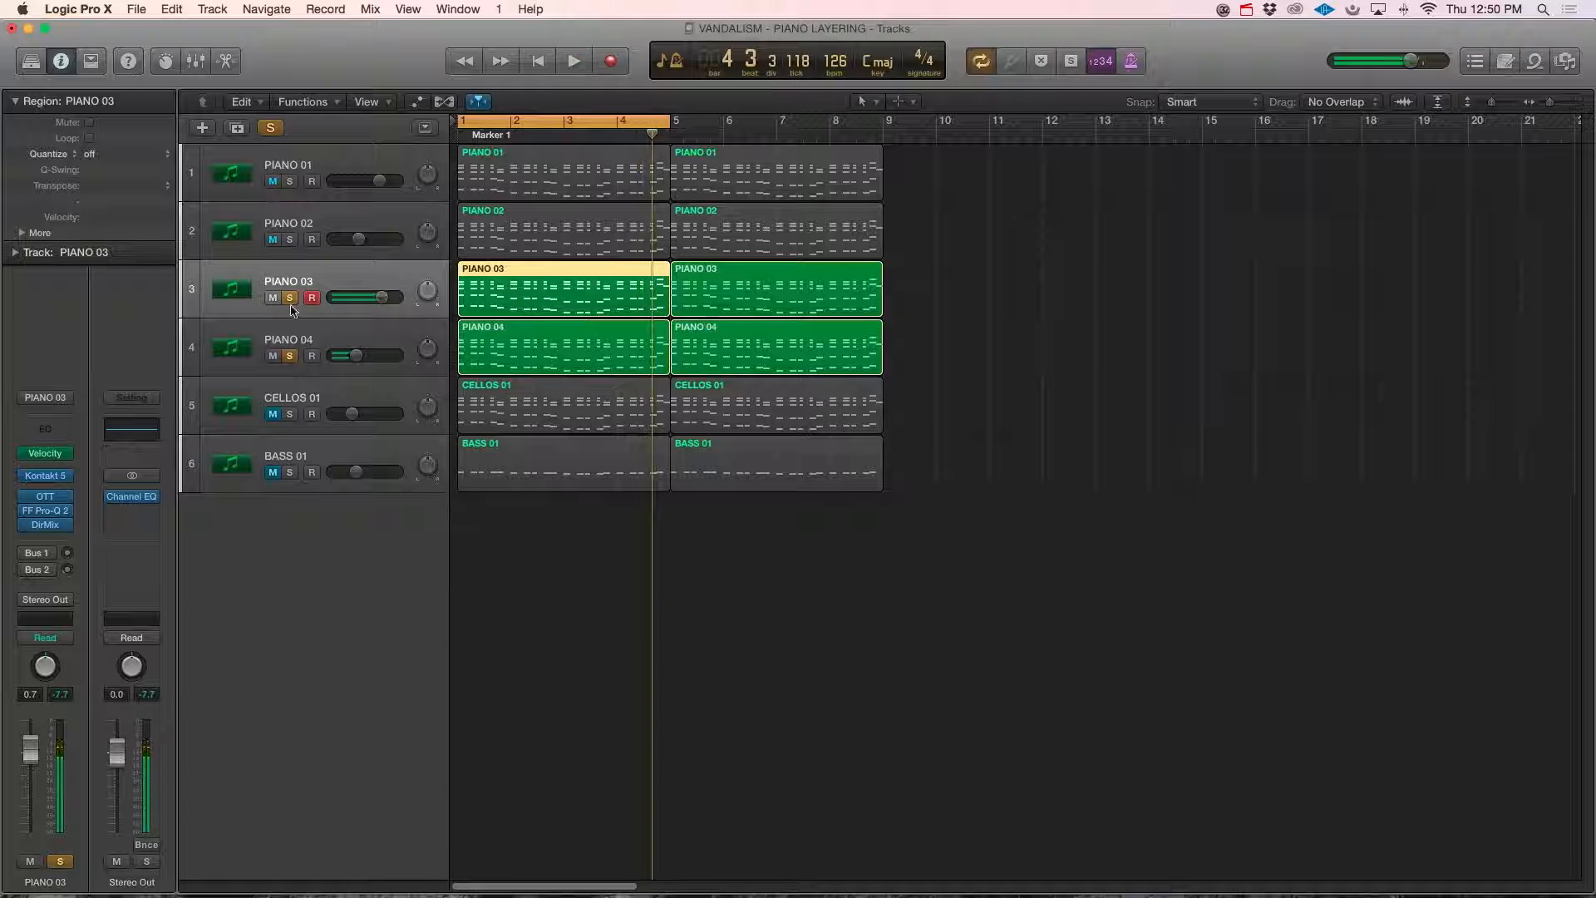
{"action": "left_click", "coordinate": [320, 332]}
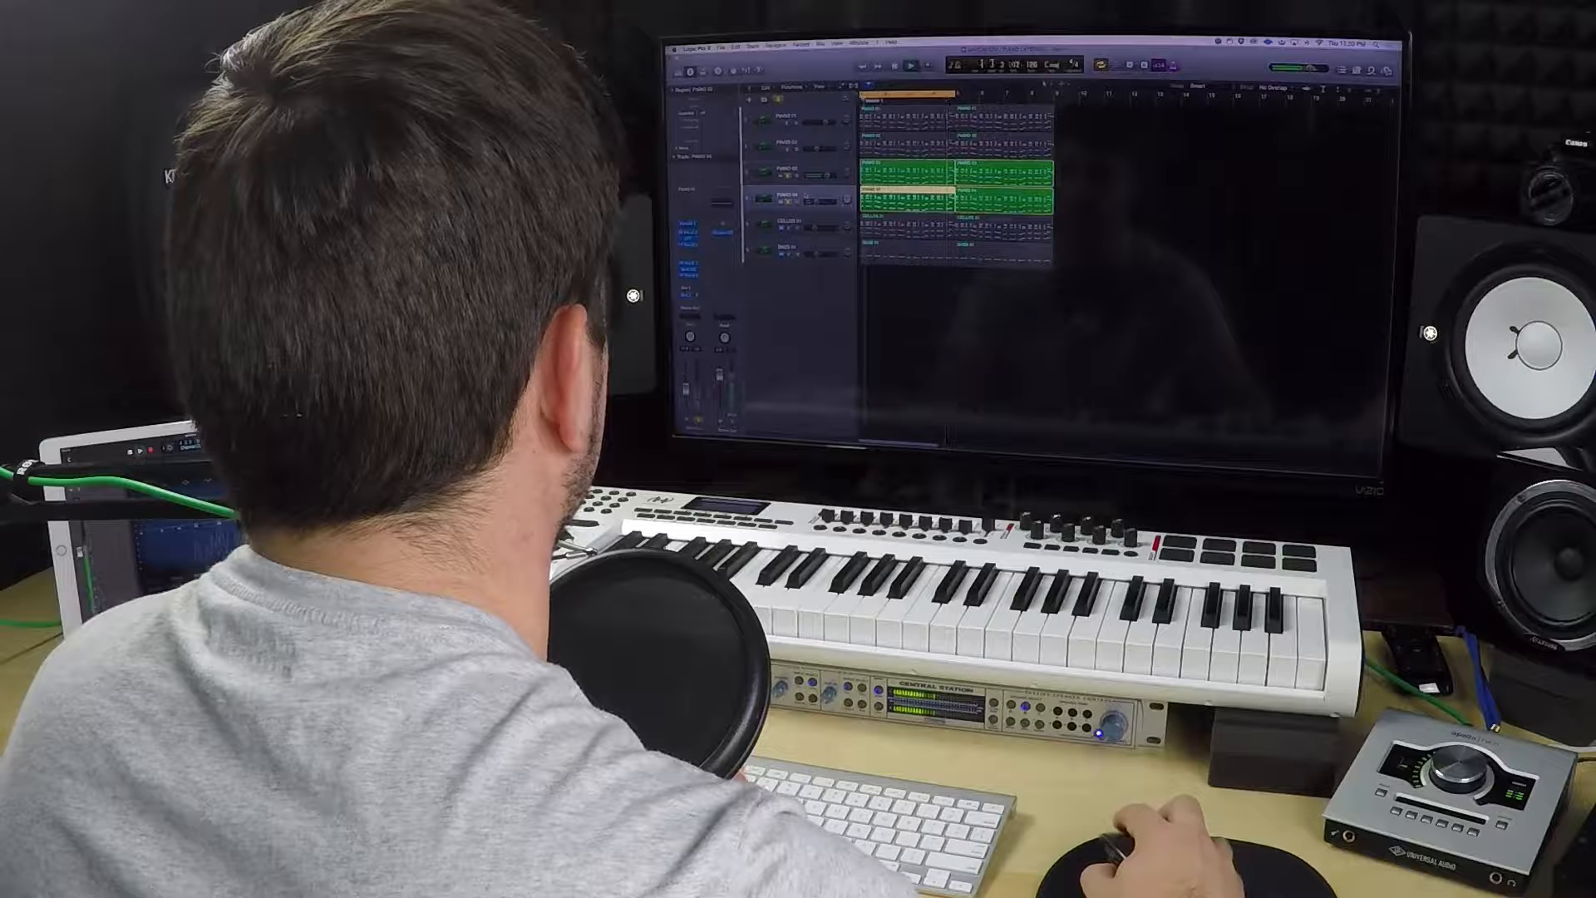
{"action": "left_click", "coordinate": [789, 176]}
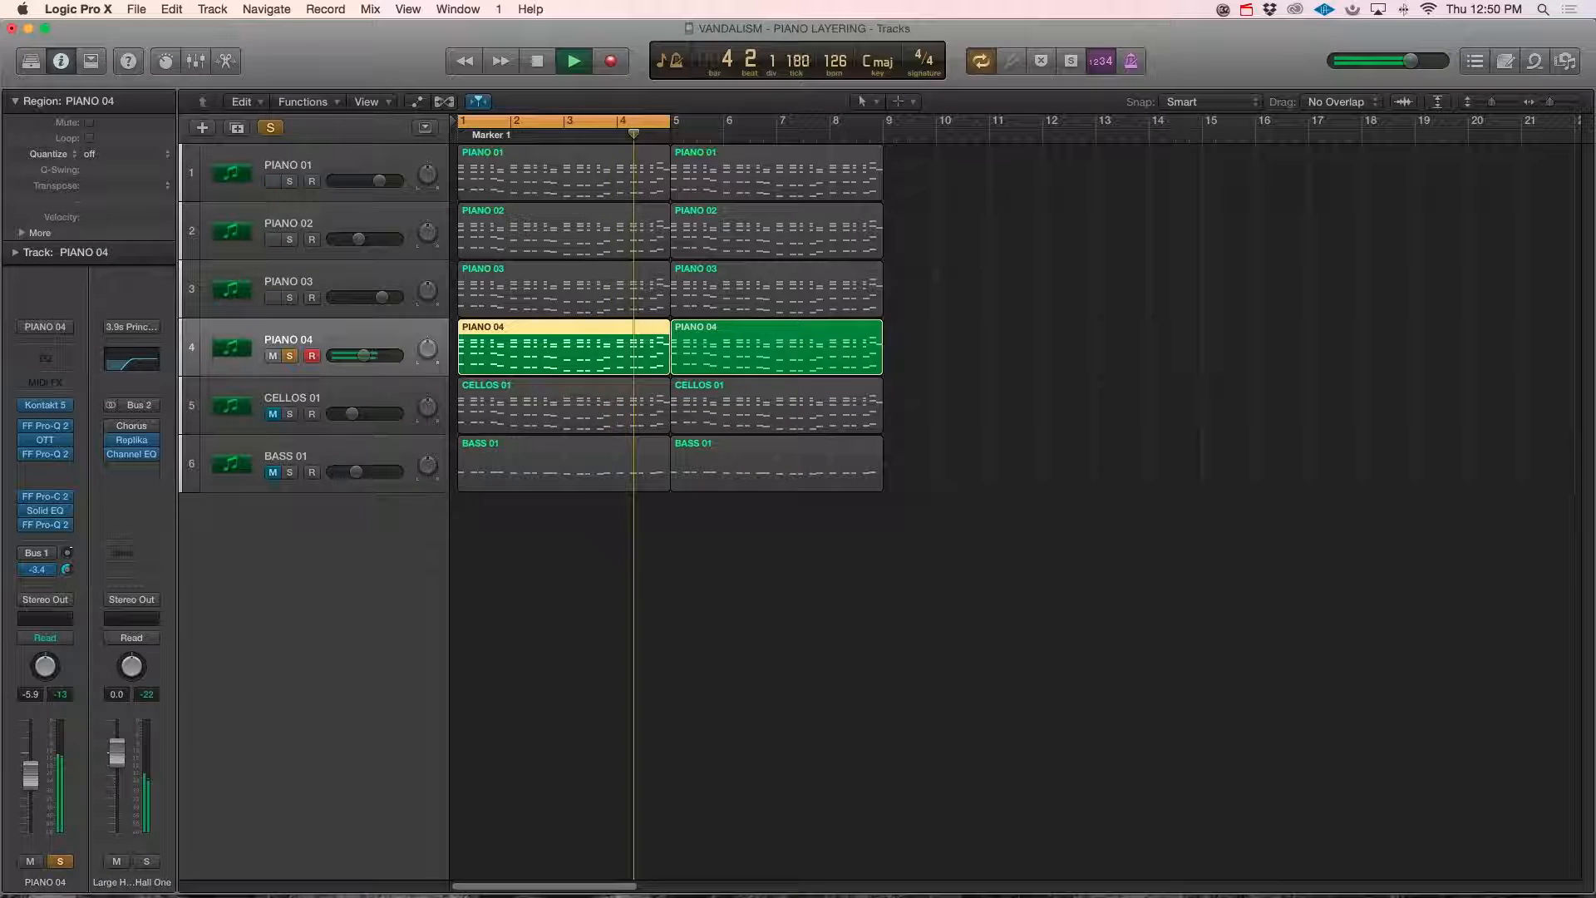
{"action": "key", "text": "space"}
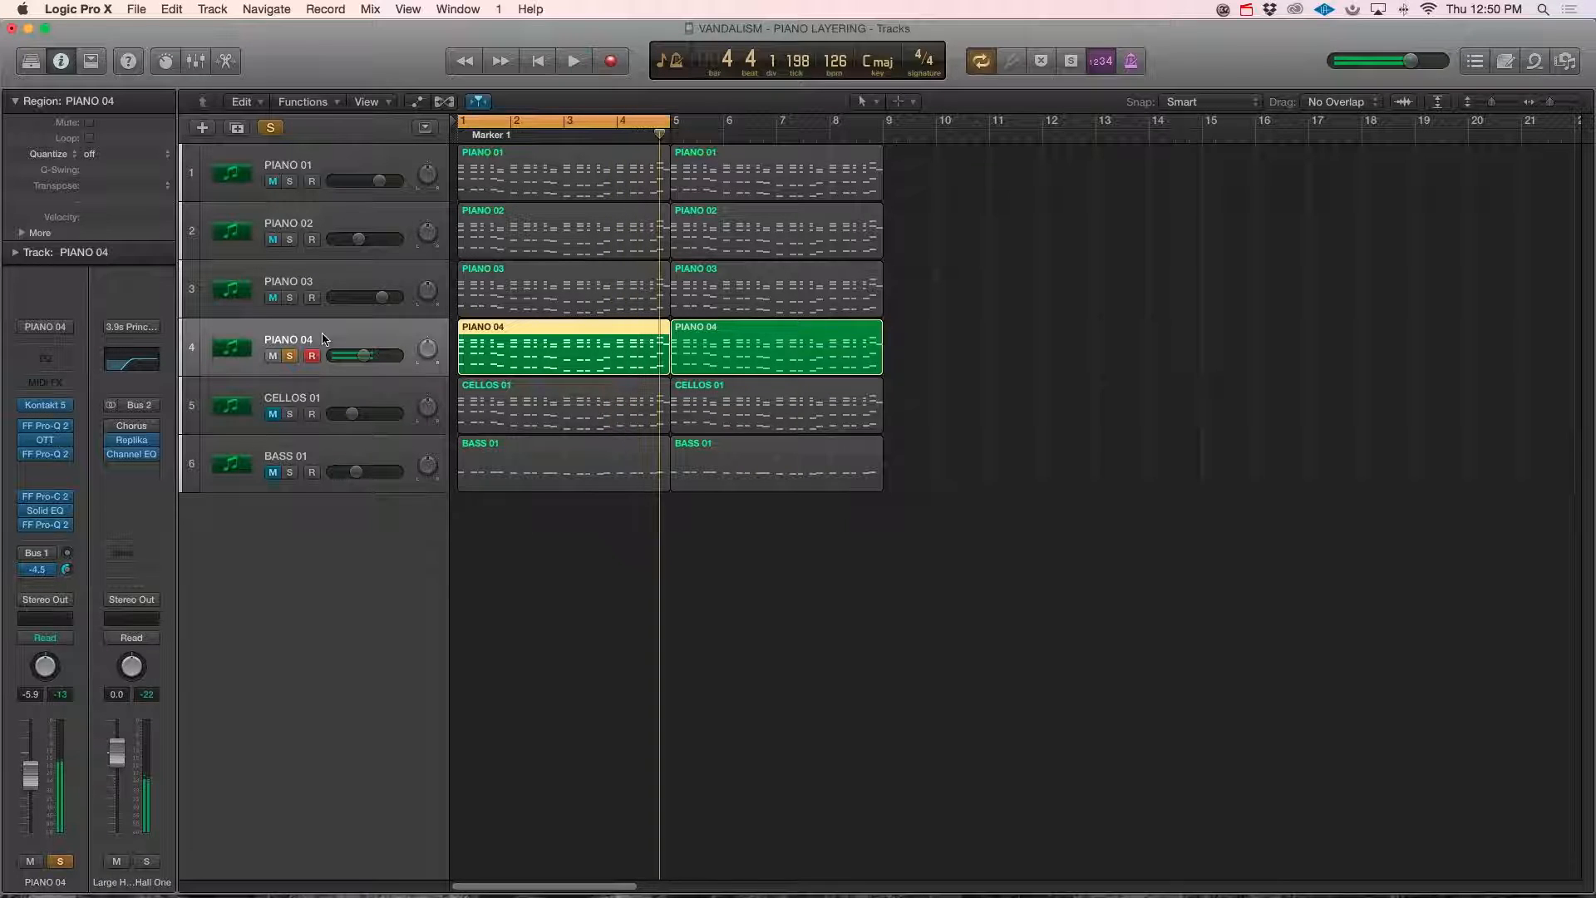
{"action": "left_click", "coordinate": [290, 358]}
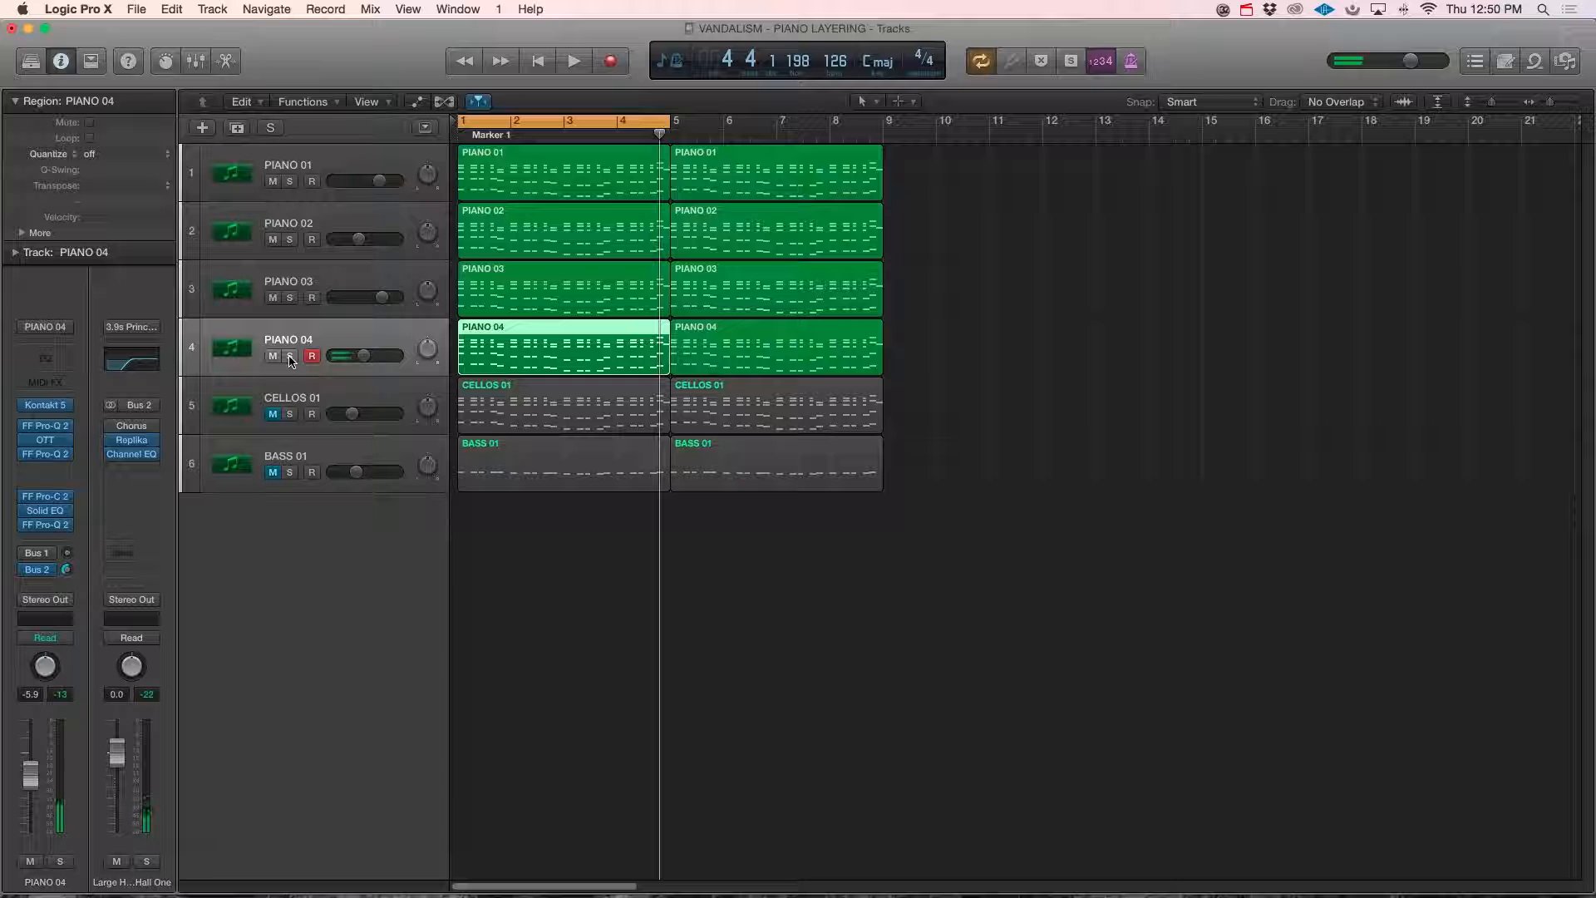
Select the PIANO 01 track and view the channel strips of all layers in the mixer.
{"action": "left_click", "coordinate": [337, 191]}
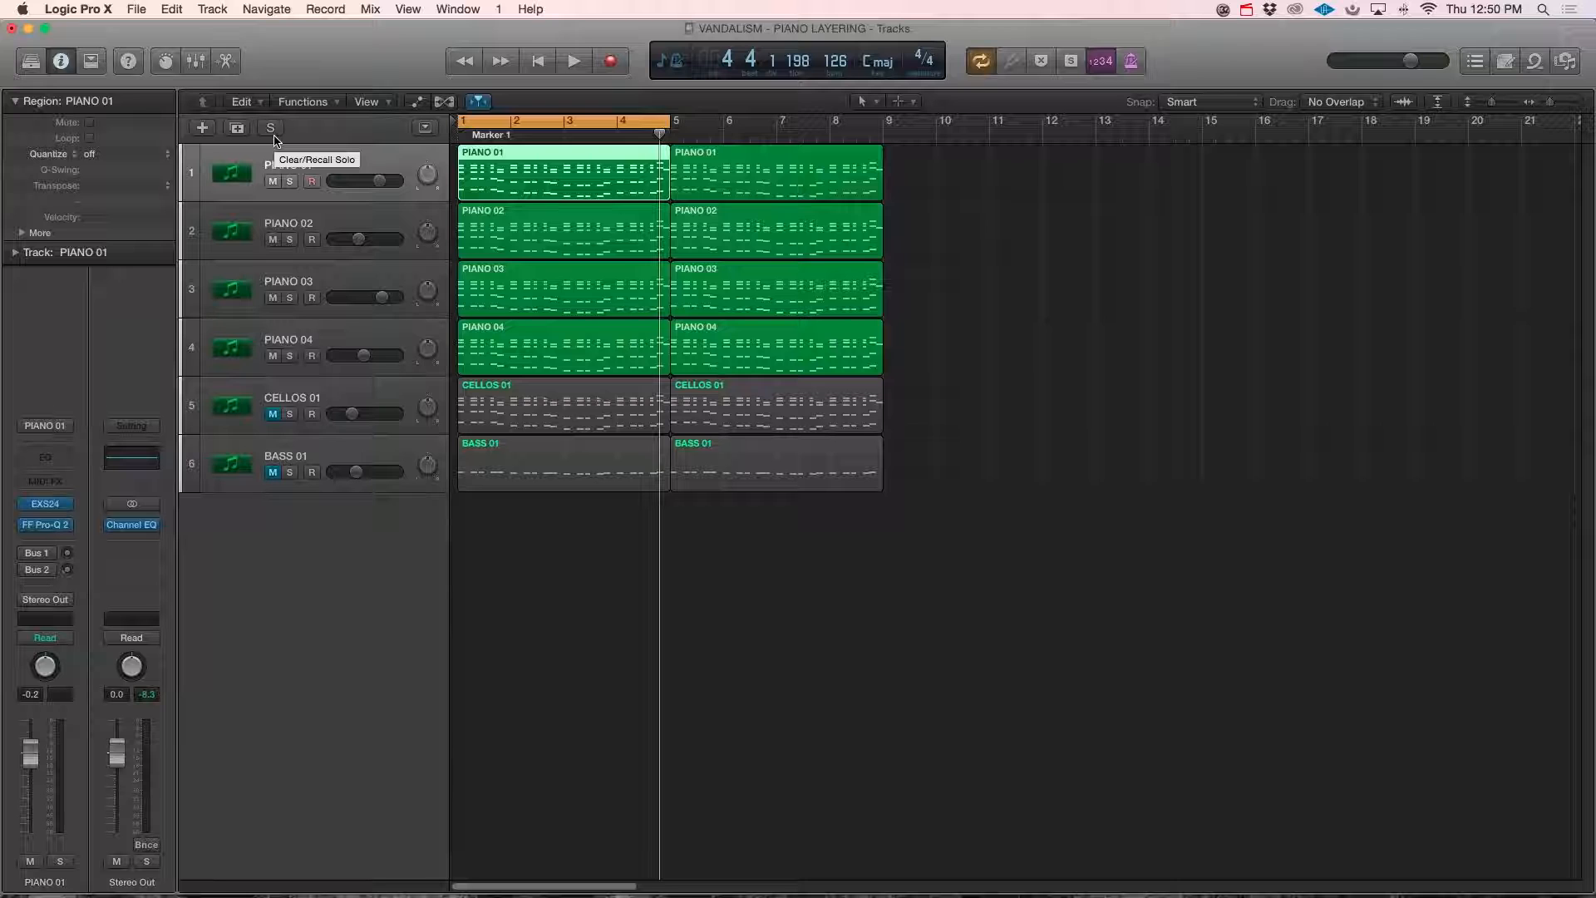
{"action": "left_click", "coordinate": [196, 61]}
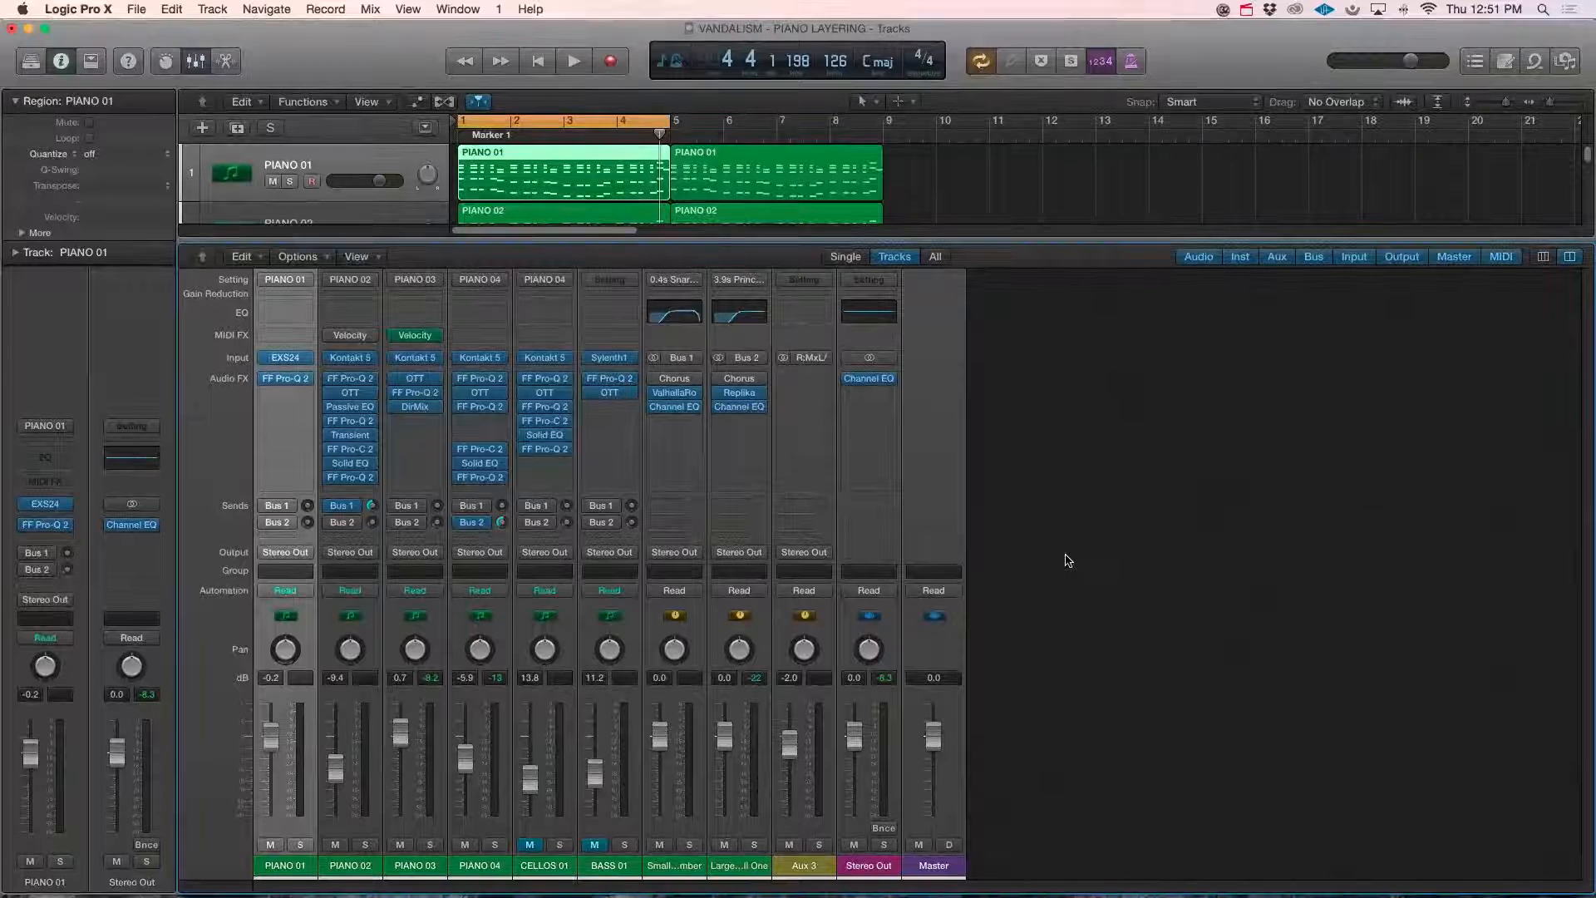
{"action": "left_click", "coordinate": [196, 59]}
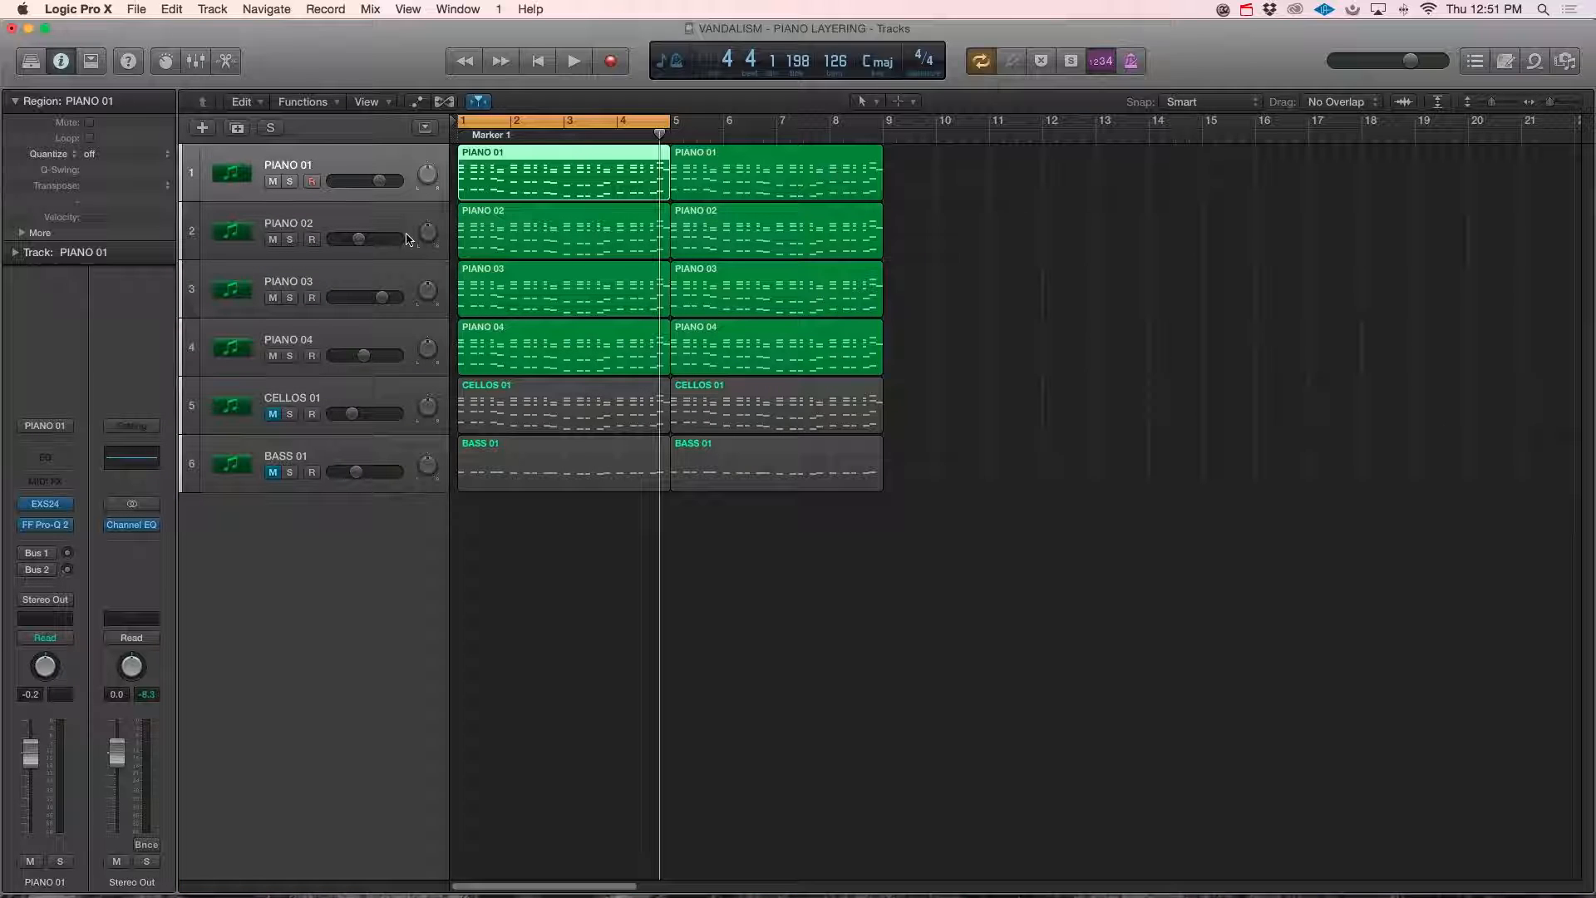
Open the FF Pro-Q 2 equalizer from the PIANO 01 mixer channel and hide the mixer.
{"action": "left_click", "coordinate": [327, 225]}
{"action": "left_click", "coordinate": [323, 176]}
{"action": "left_click", "coordinate": [197, 60]}
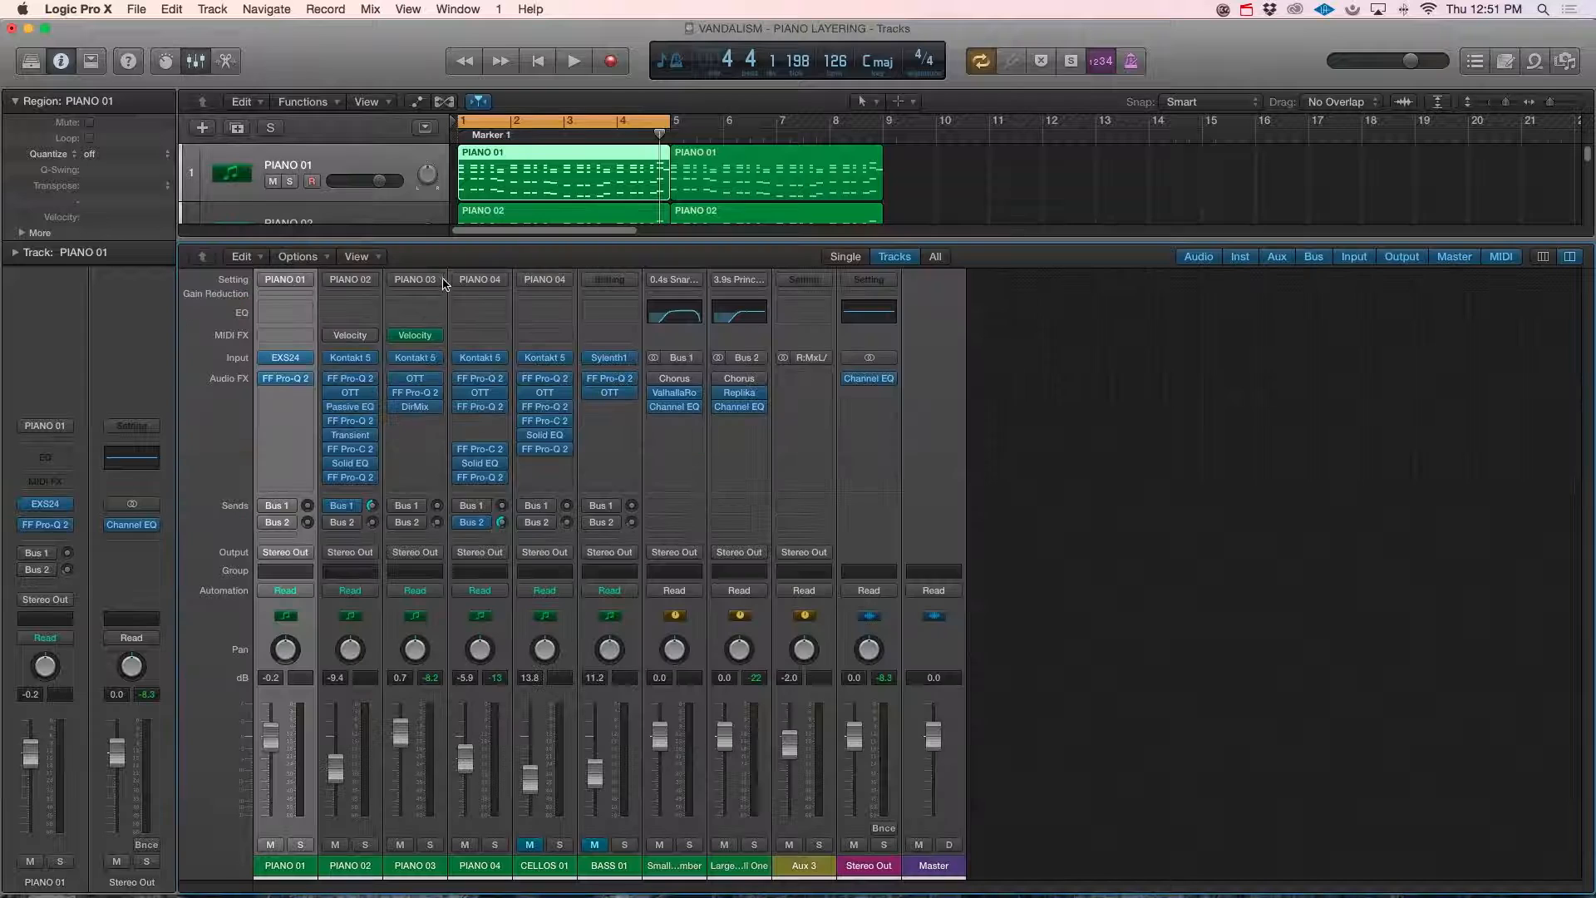
{"action": "left_click", "coordinate": [287, 379]}
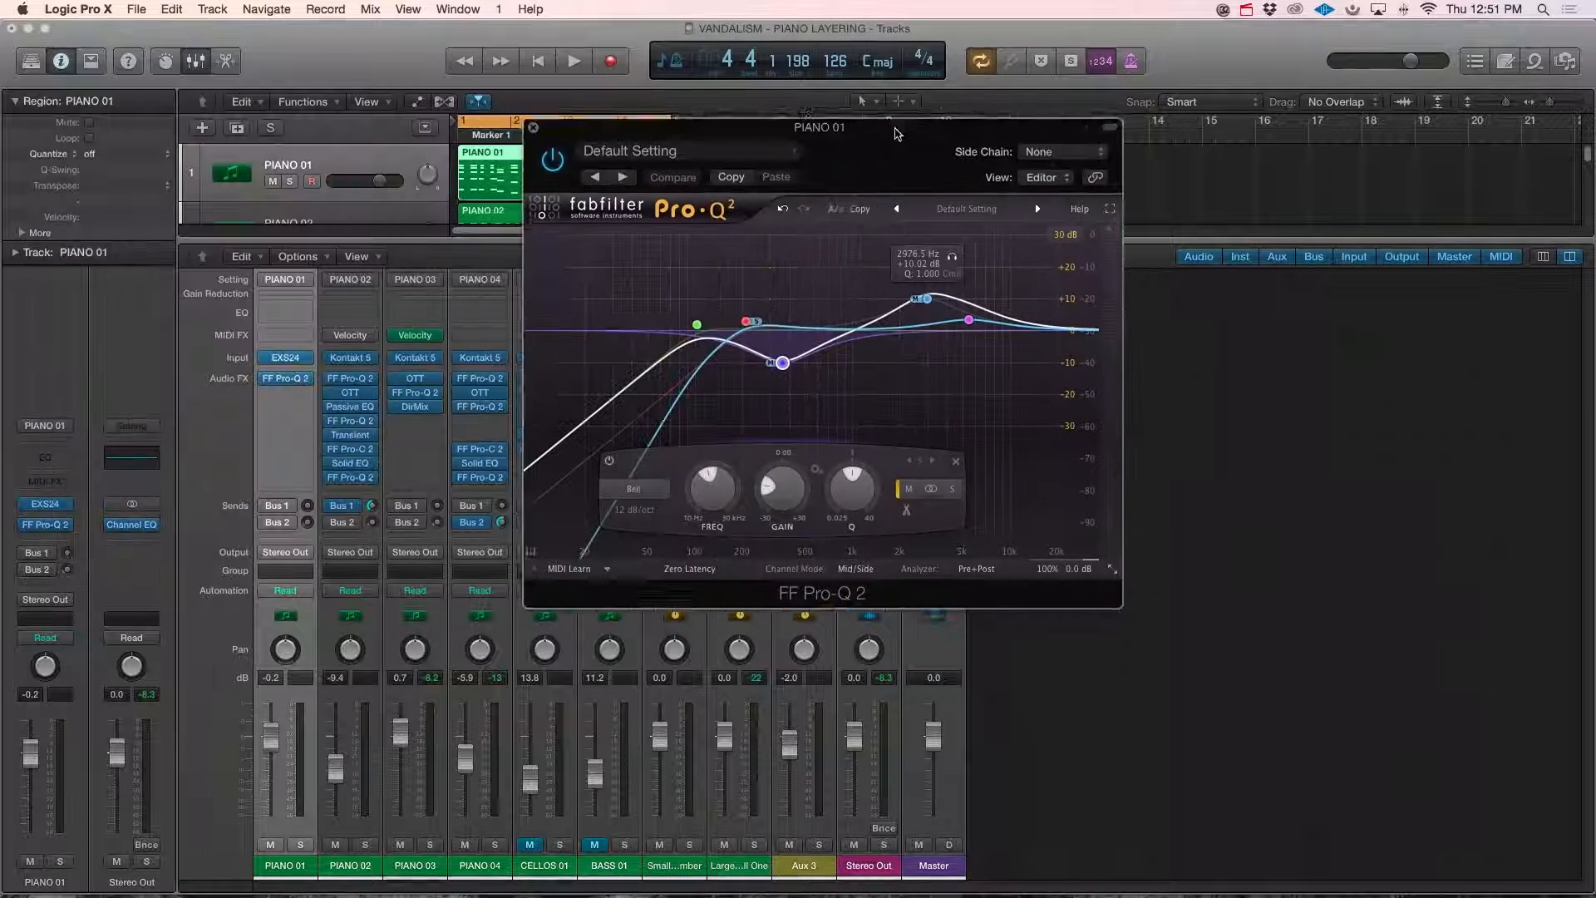
{"action": "left_click", "coordinate": [197, 60]}
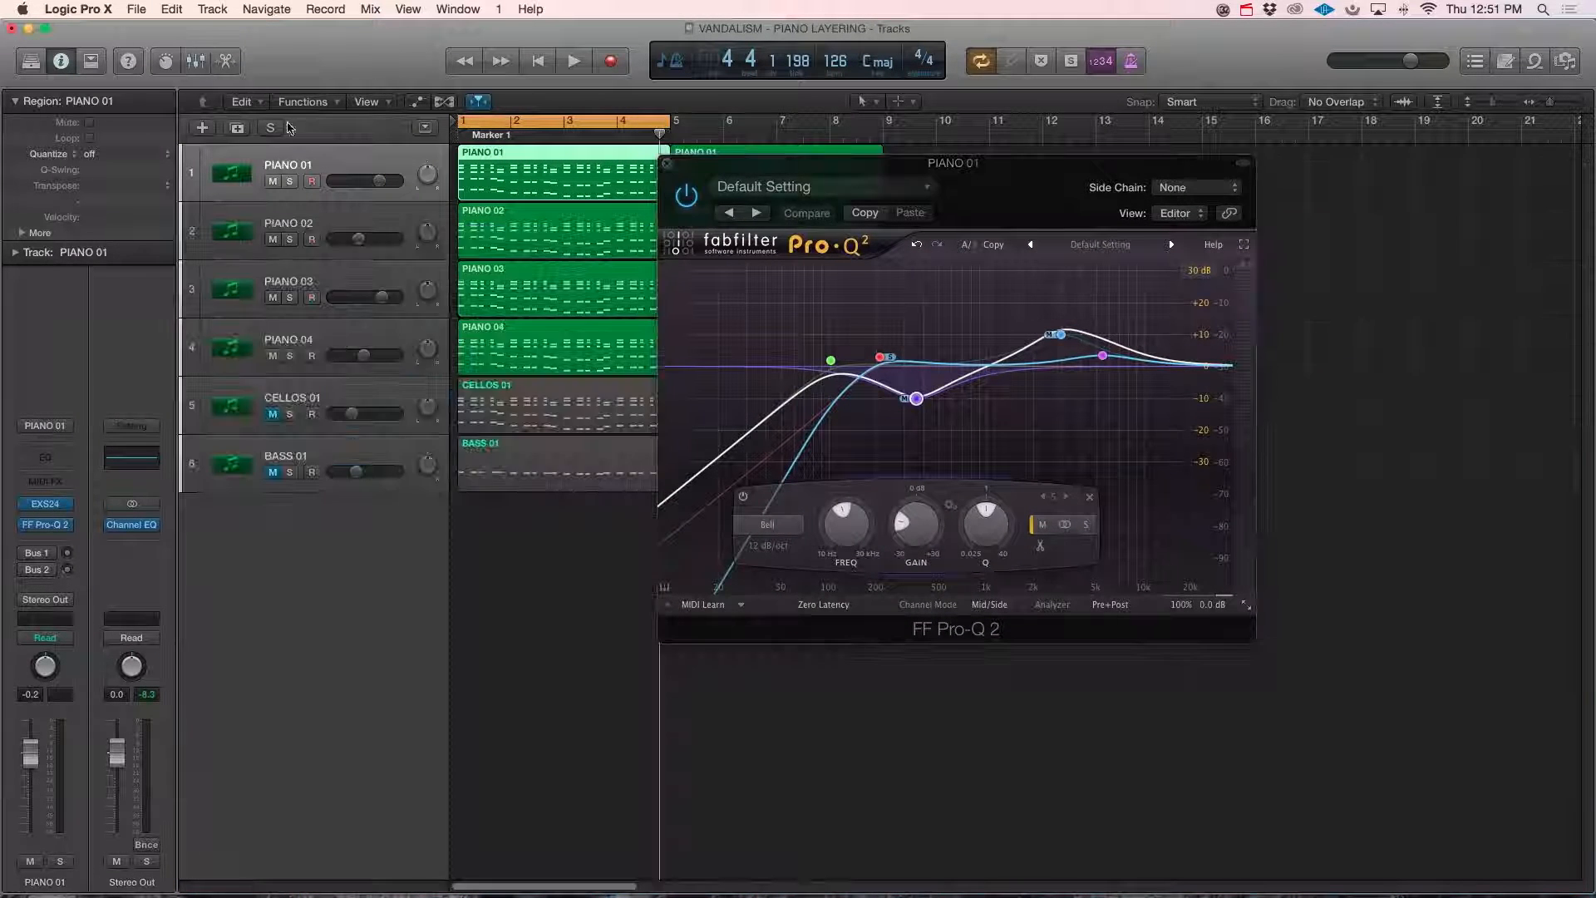
Solo and play PIANO 01 while raising the red low cut band's frequency to about 2040 Hz.
{"action": "left_click", "coordinate": [289, 181]}
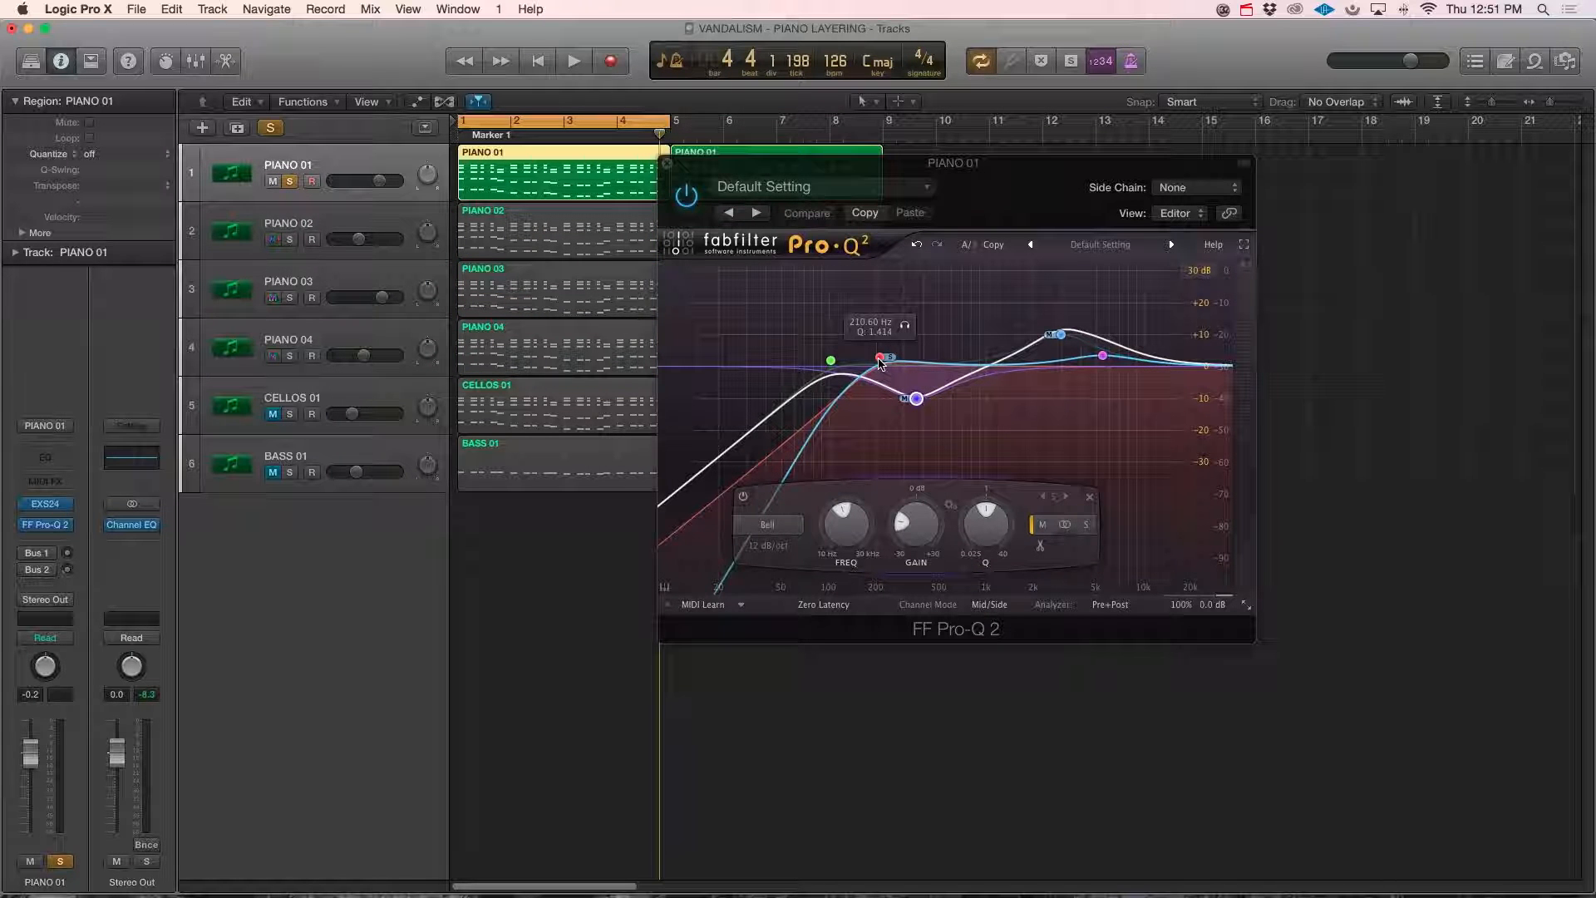
{"action": "key", "text": "space"}
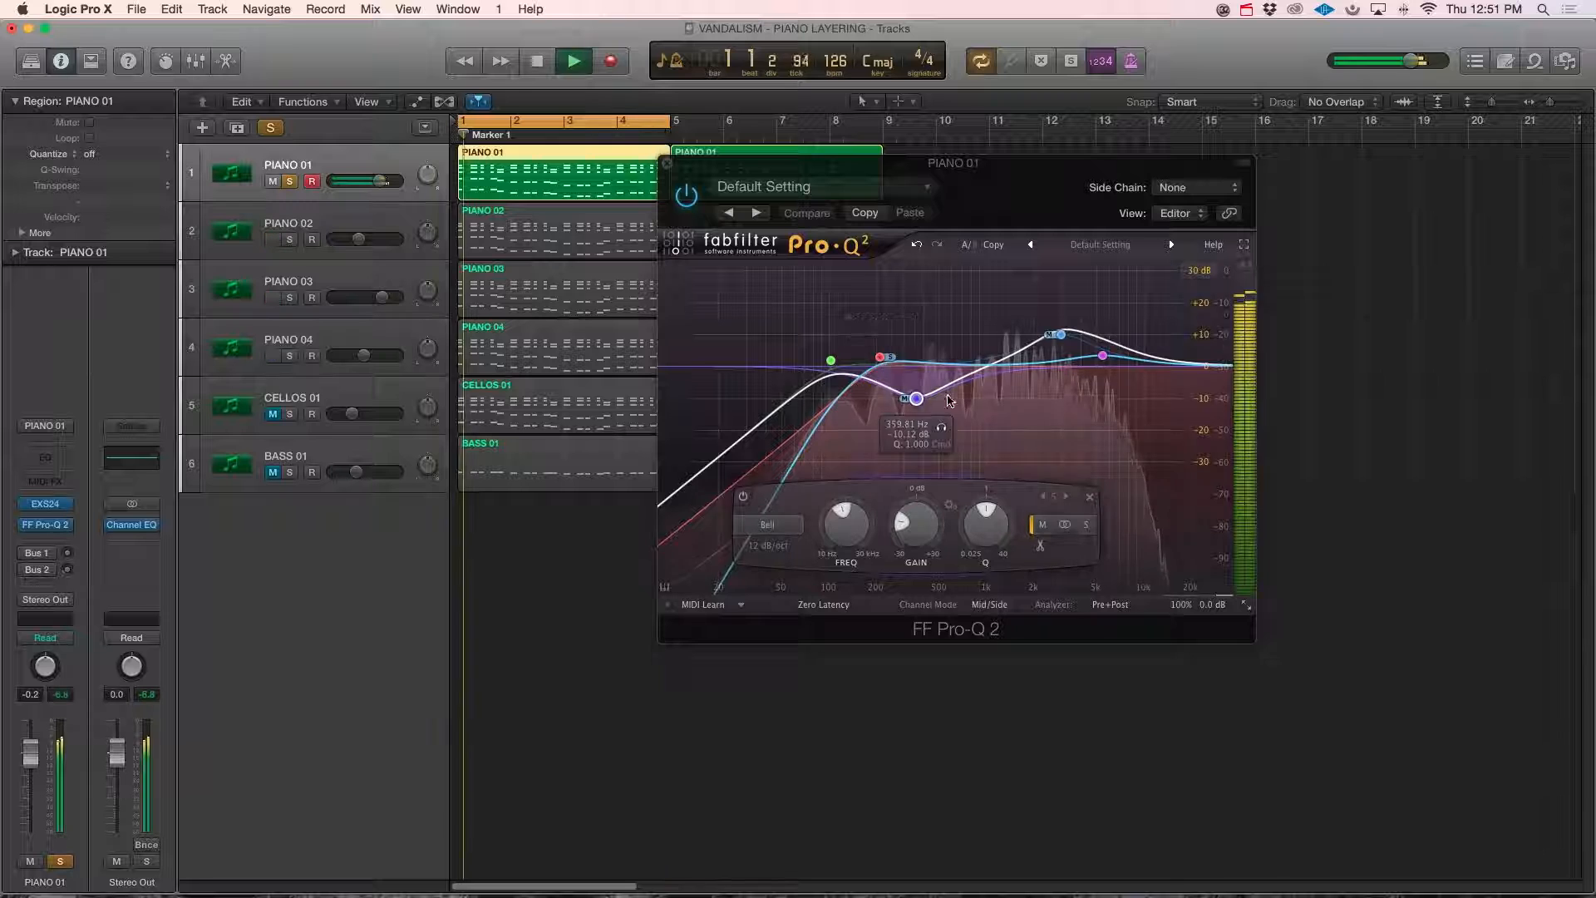
{"action": "left_click_drag", "start_coordinate": [881, 364], "coordinate": [1035, 365]}
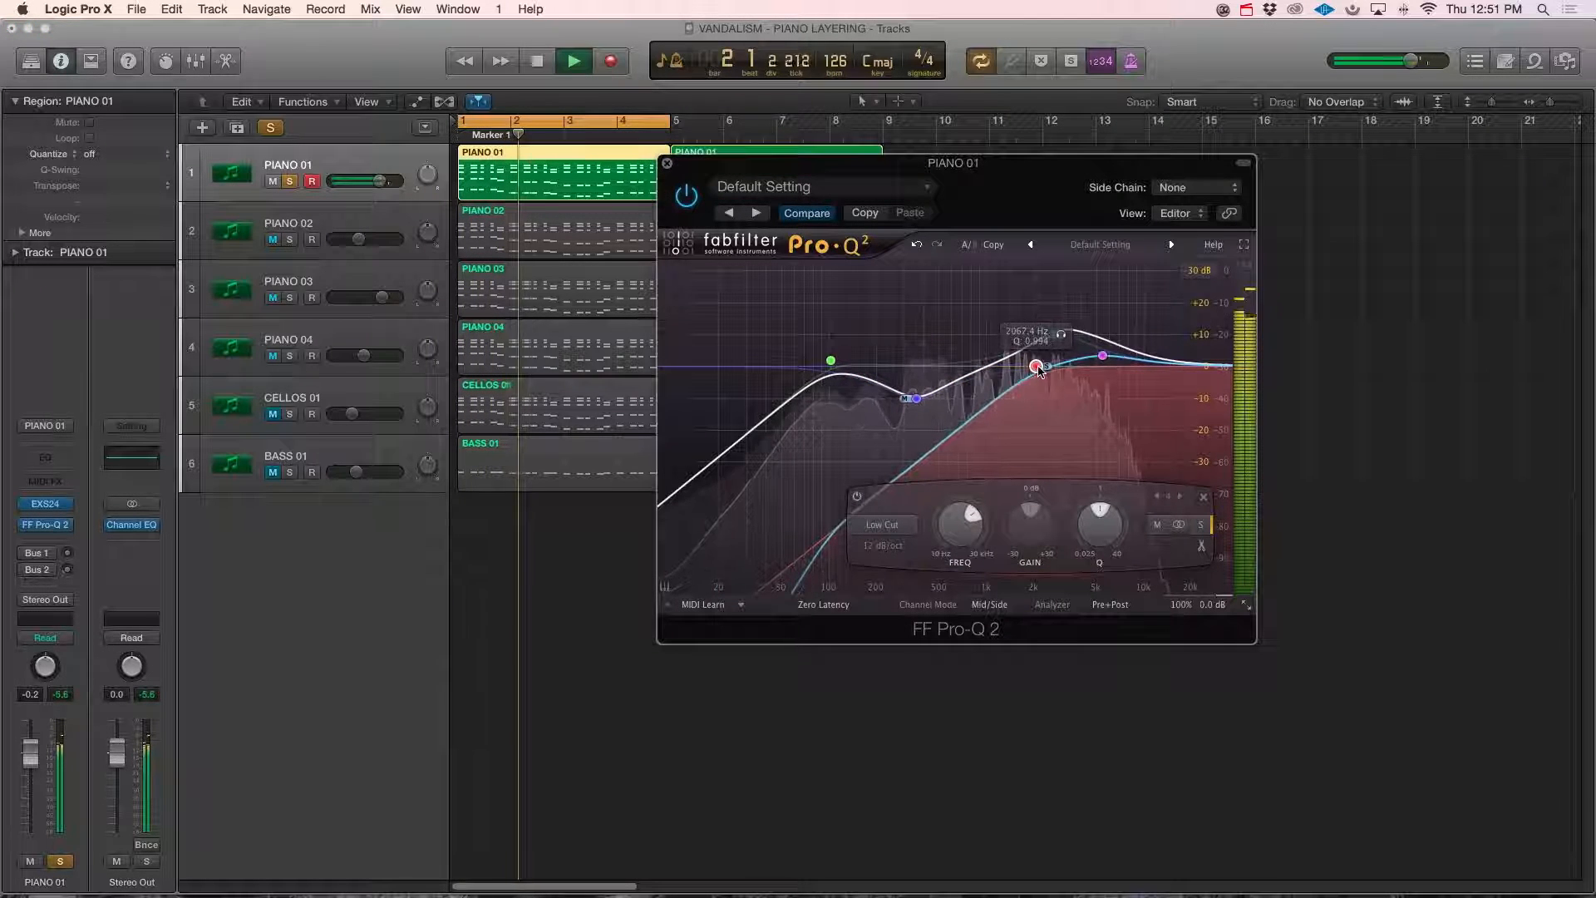
Set the red low cut band's slope to 96 dB/oct, lower its frequency to about 1010 Hz, and stop playback.
{"action": "right_click", "coordinate": [1035, 365]}
{"action": "mouse_move", "coordinate": [1162, 415]}
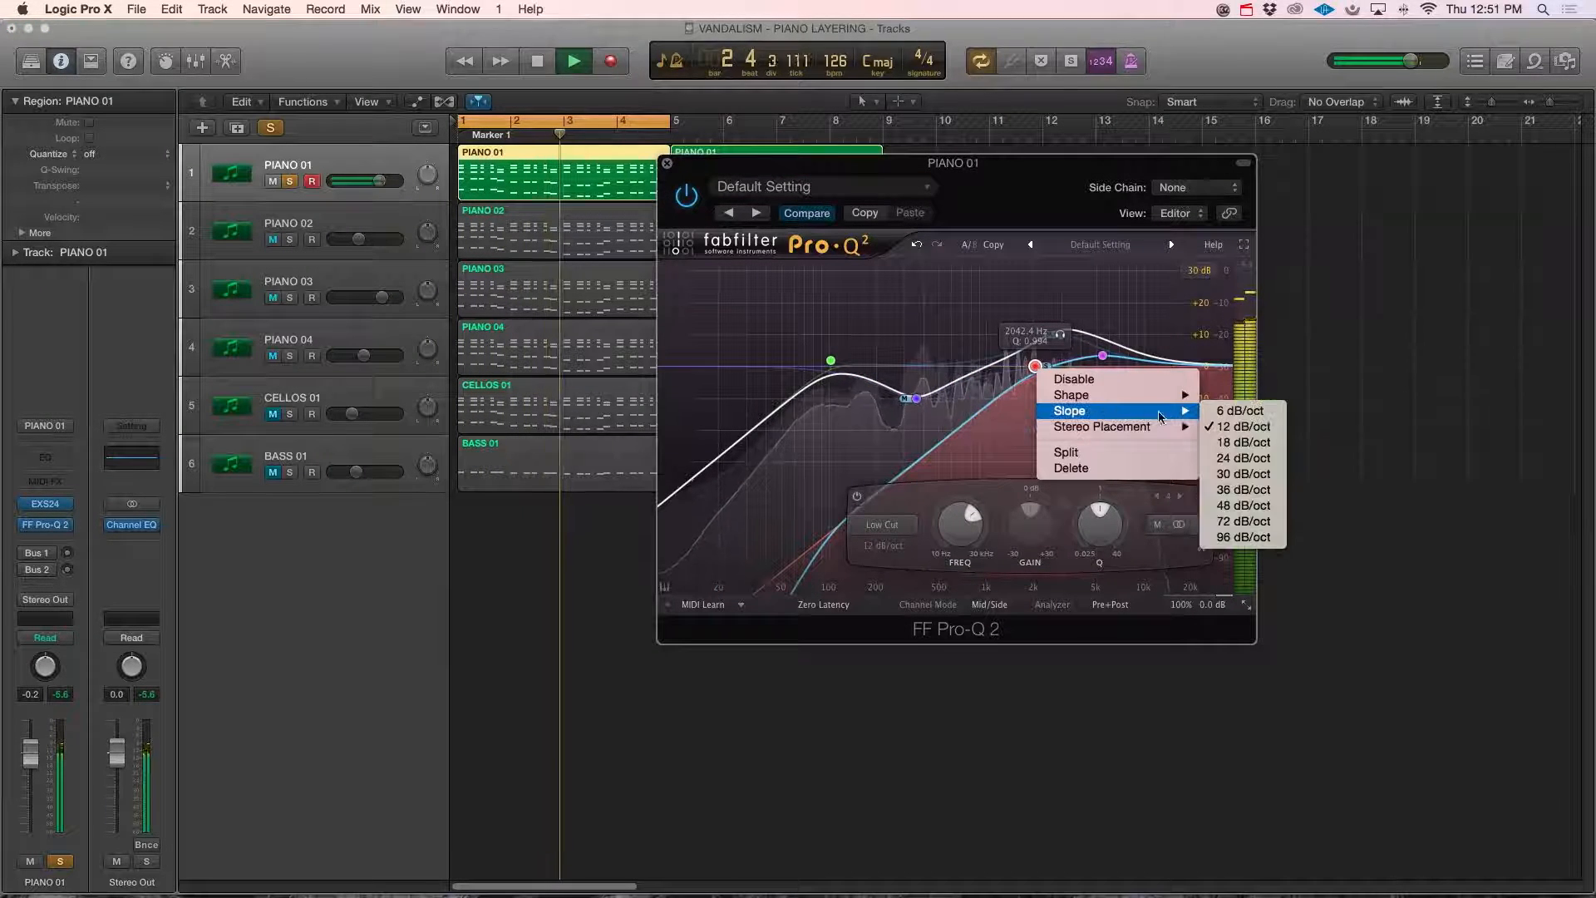
{"action": "left_click", "coordinate": [1239, 537]}
{"action": "left_click_drag", "start_coordinate": [1035, 366], "coordinate": [987, 369]}
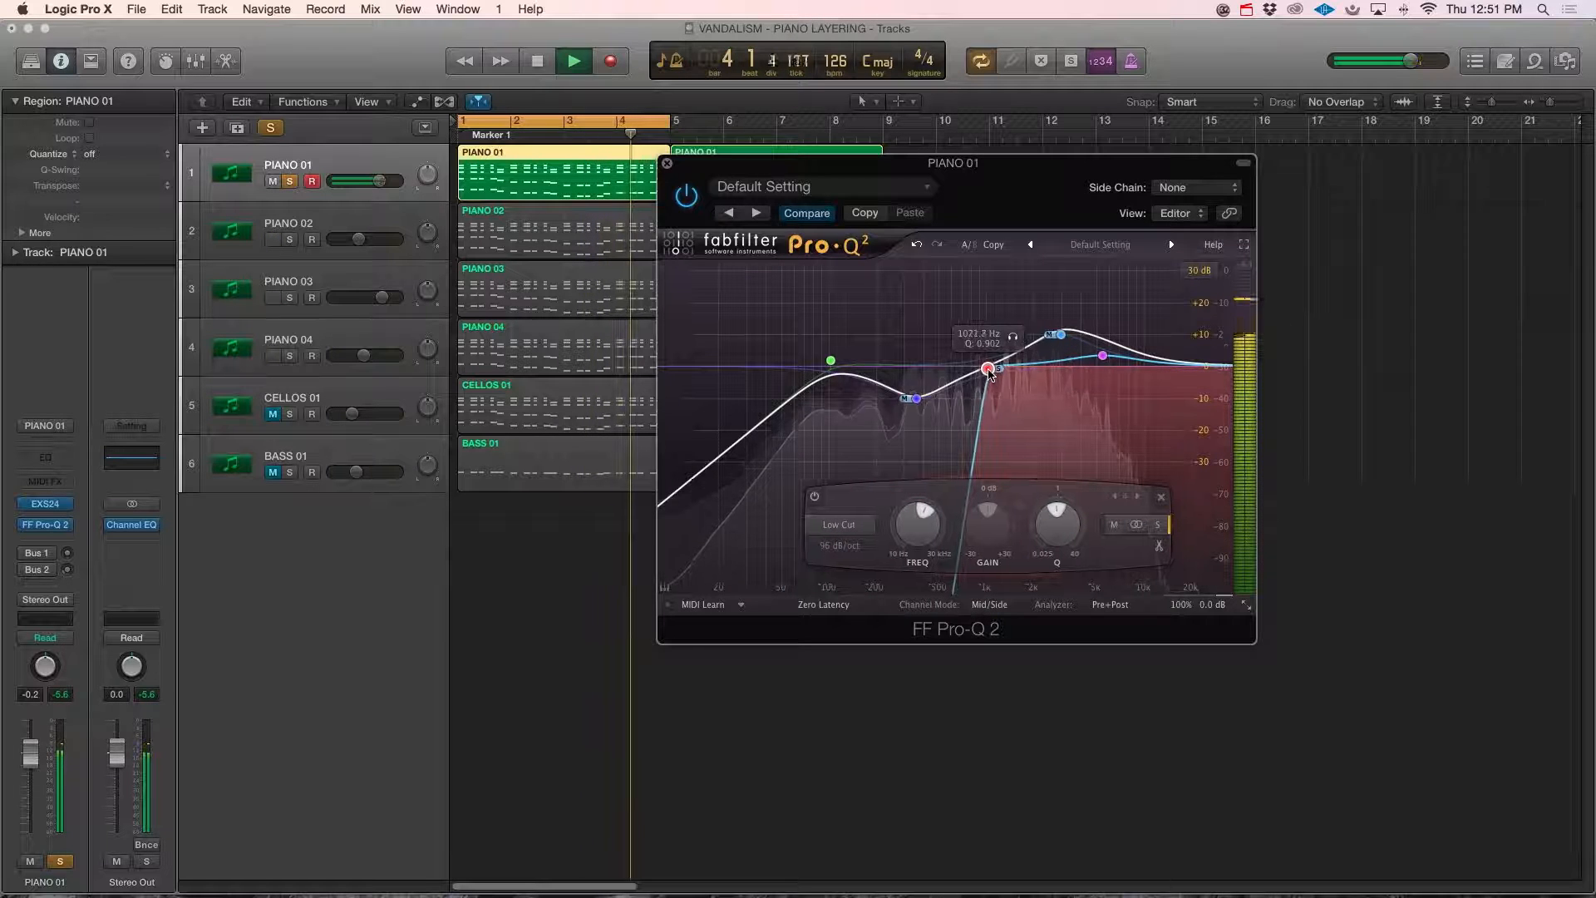
{"action": "key", "text": "space"}
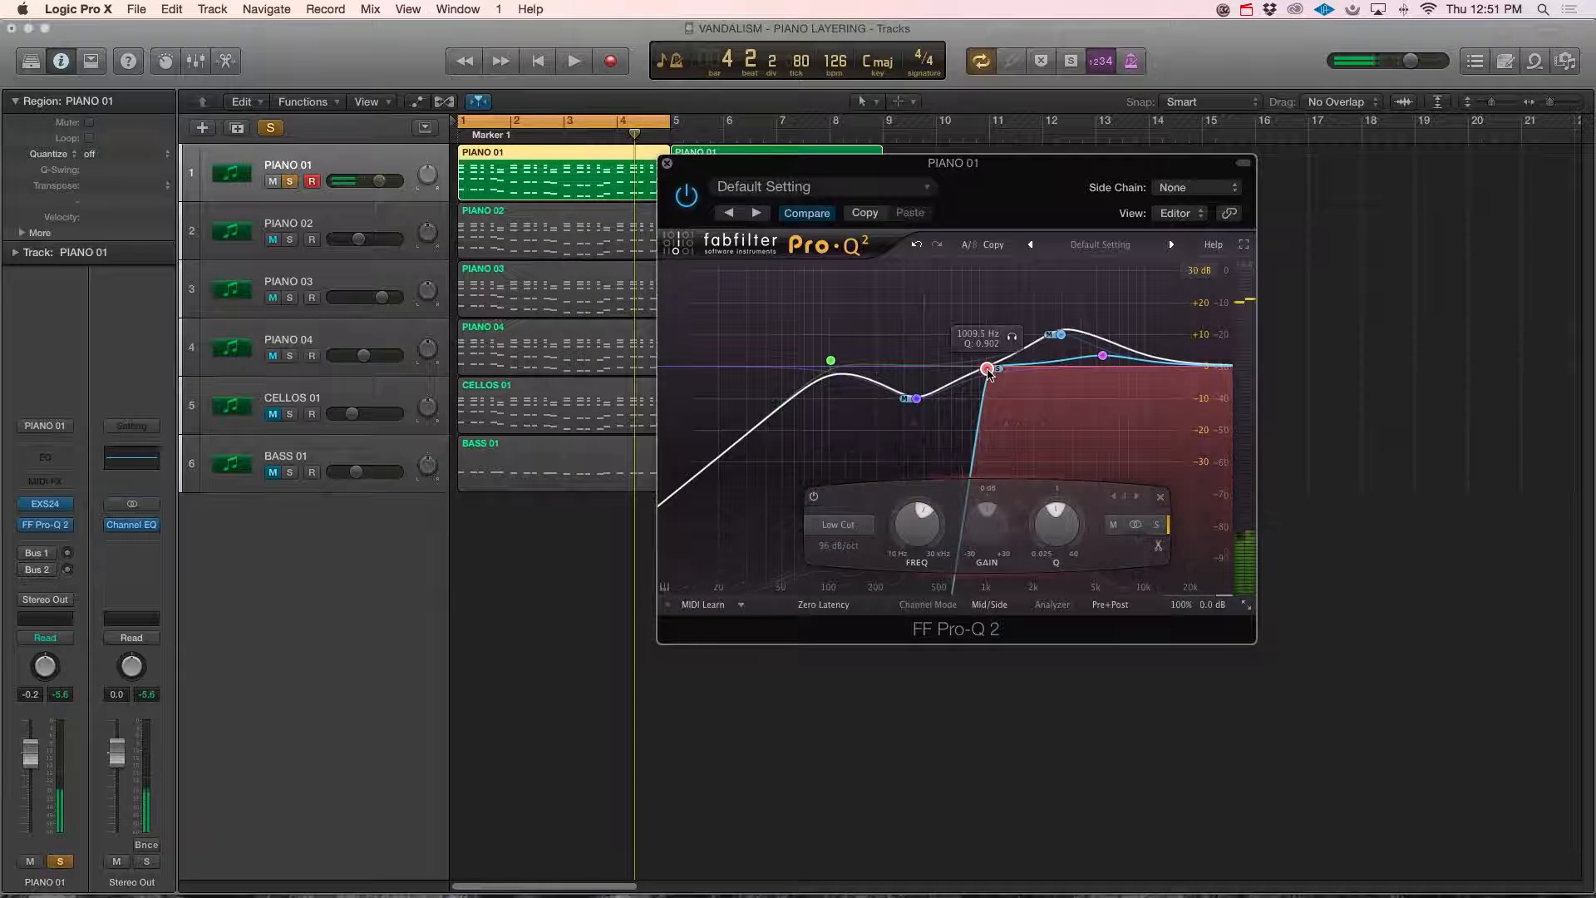
Reduce the low-mid bell cut to about -1 dB and sweep the red low cut band up into the high frequencies.
{"action": "left_click_drag", "start_coordinate": [916, 399], "coordinate": [793, 371]}
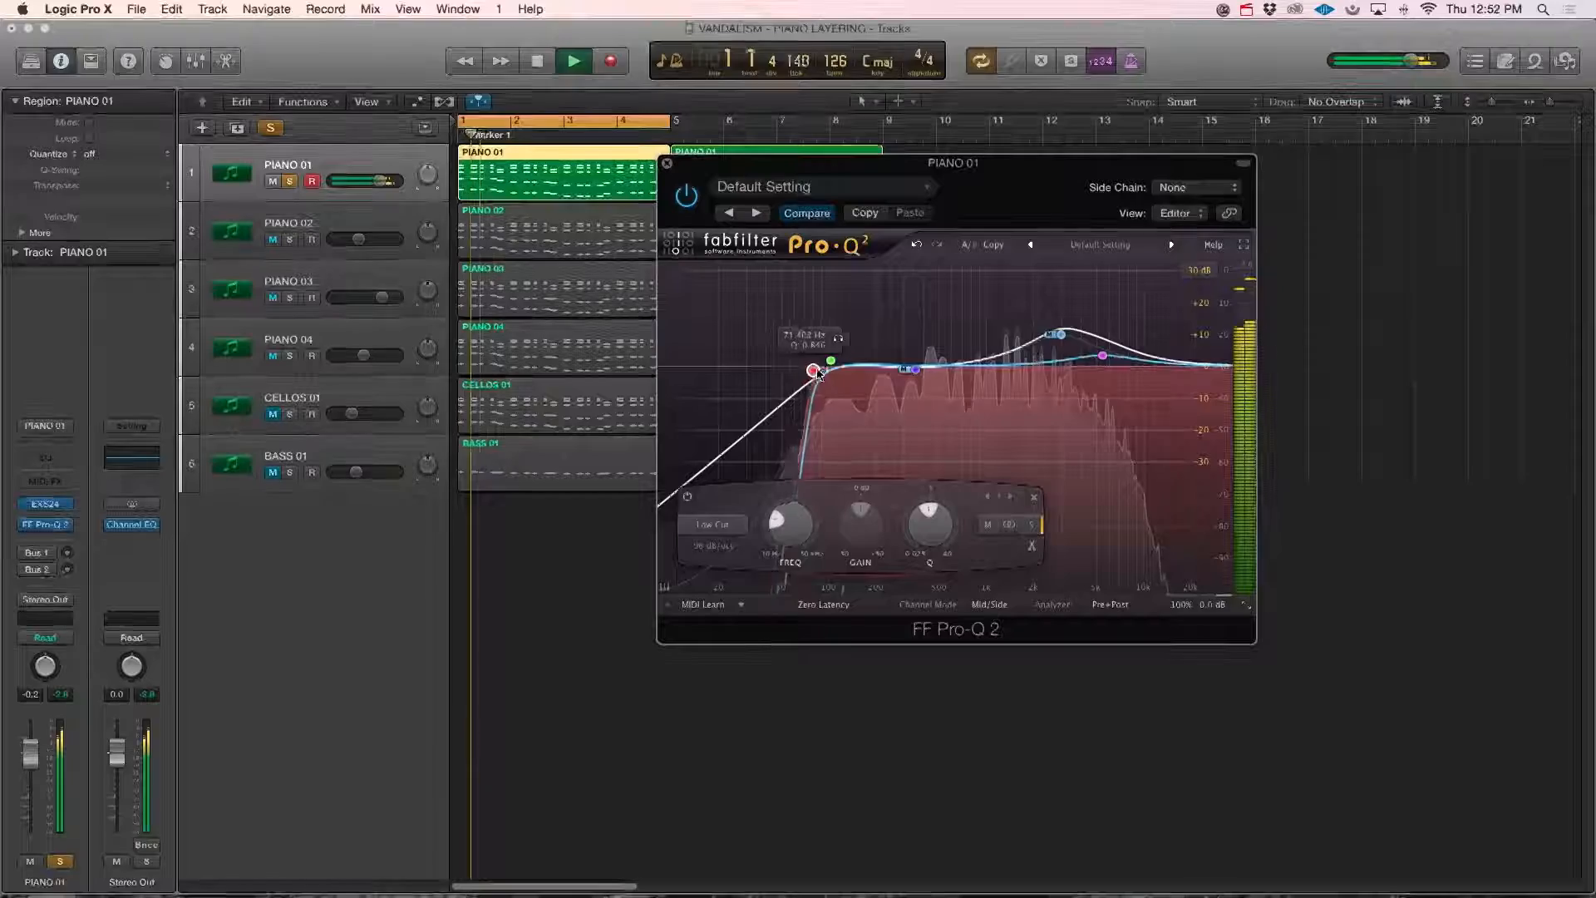
{"action": "left_click_drag", "start_coordinate": [894, 368], "coordinate": [1129, 382]}
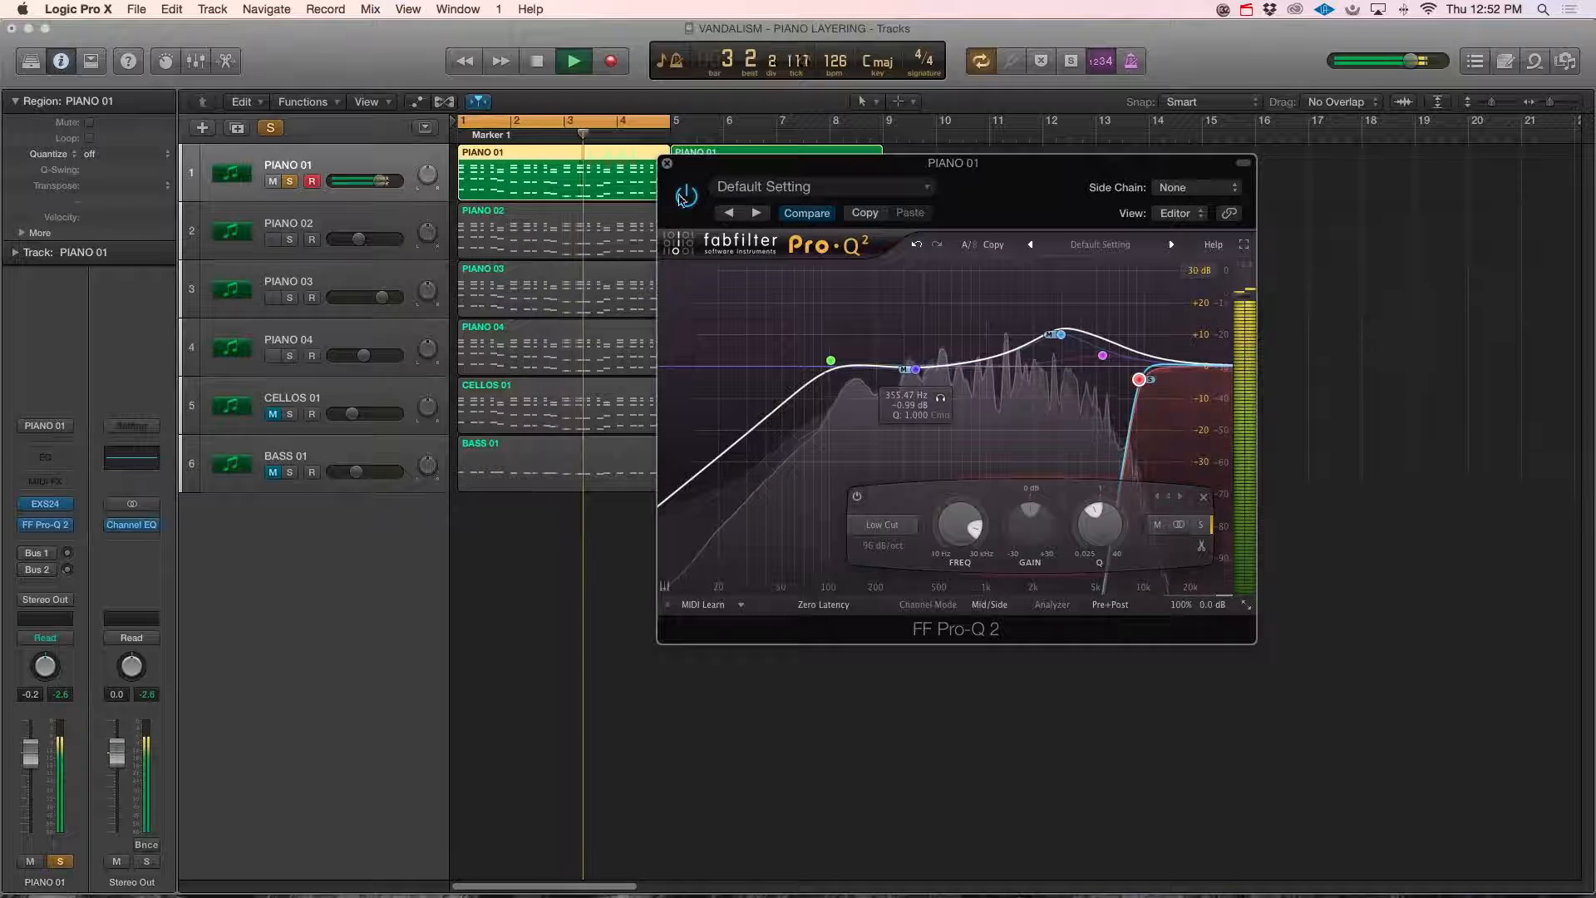
Compare PIANO 01 with the Pro-Q 2 active and bypassed during playback, and stop playback.
{"action": "left_click", "coordinate": [686, 197]}
{"action": "left_click", "coordinate": [686, 196]}
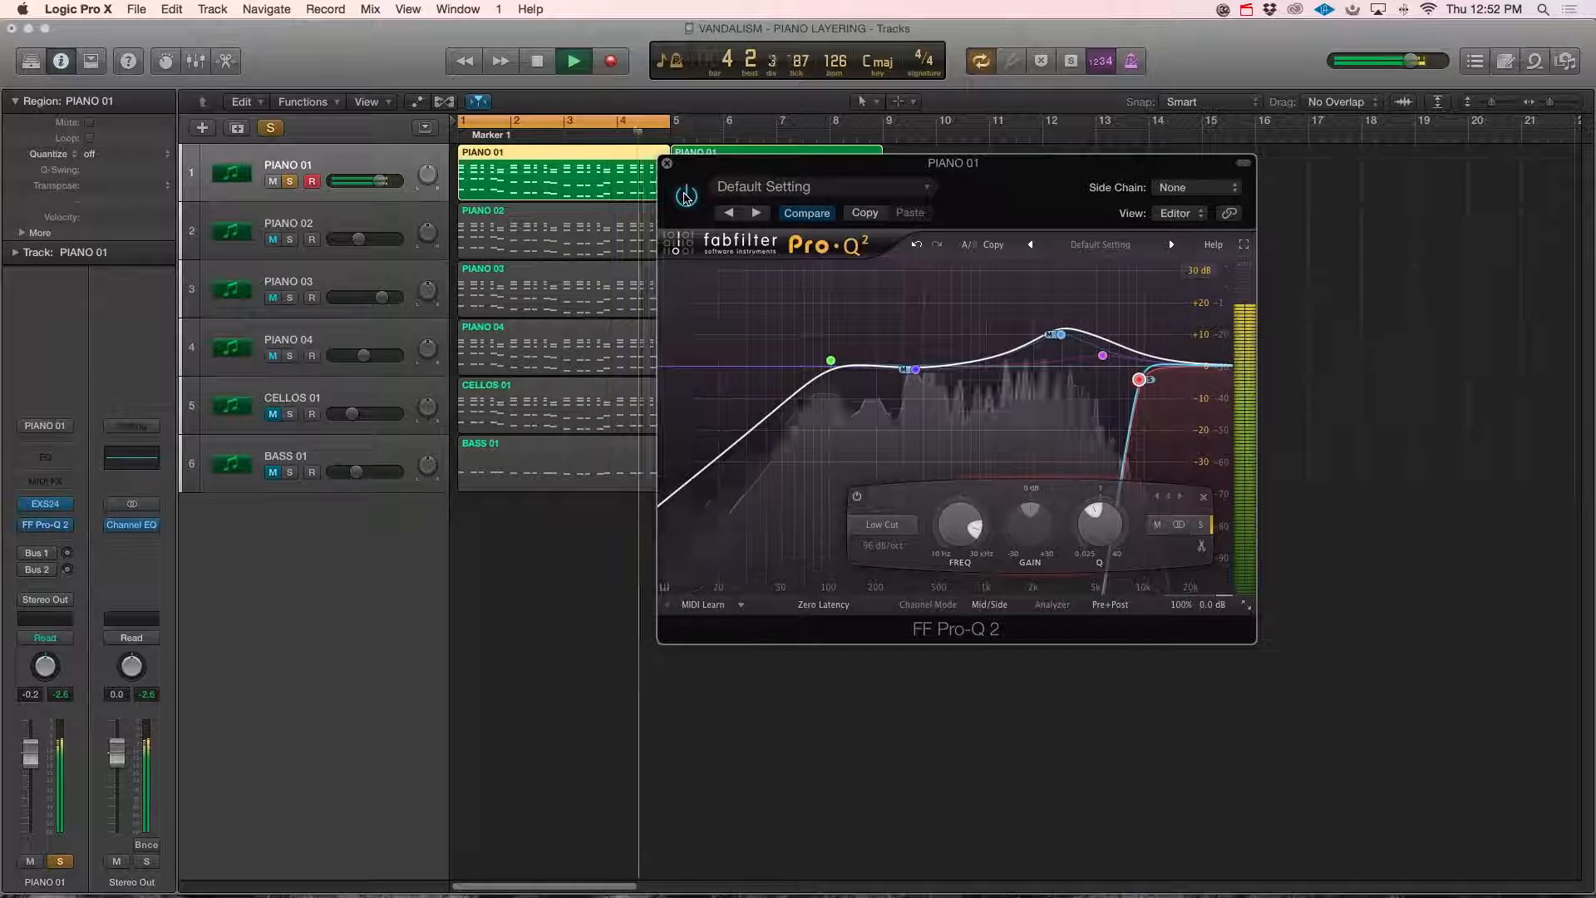
{"action": "left_click", "coordinate": [686, 196]}
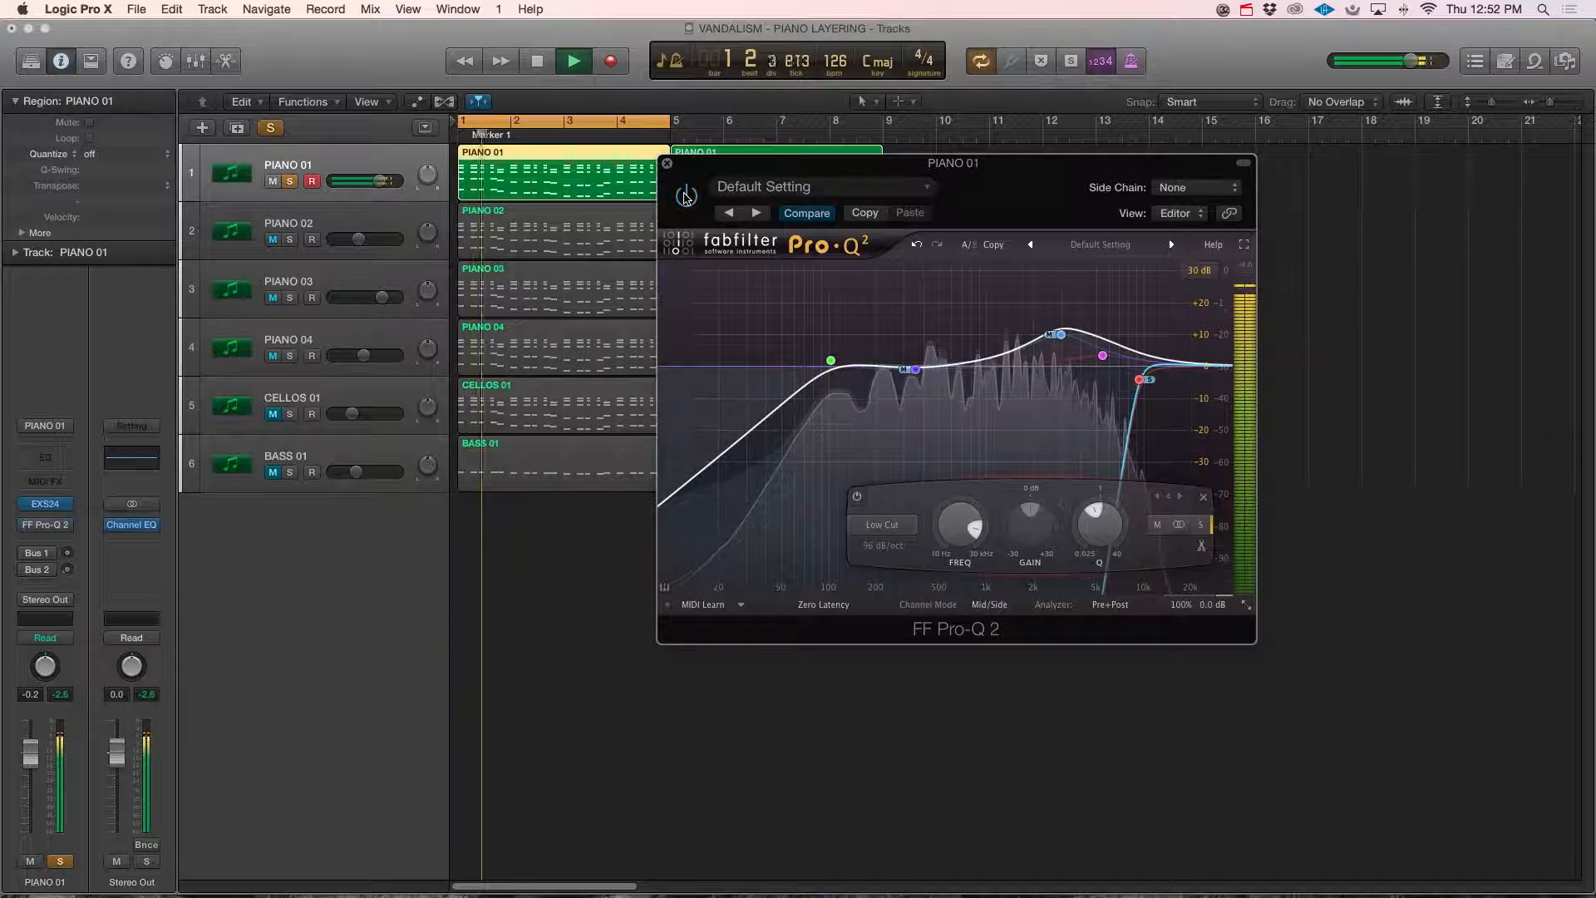
{"action": "left_click", "coordinate": [686, 196]}
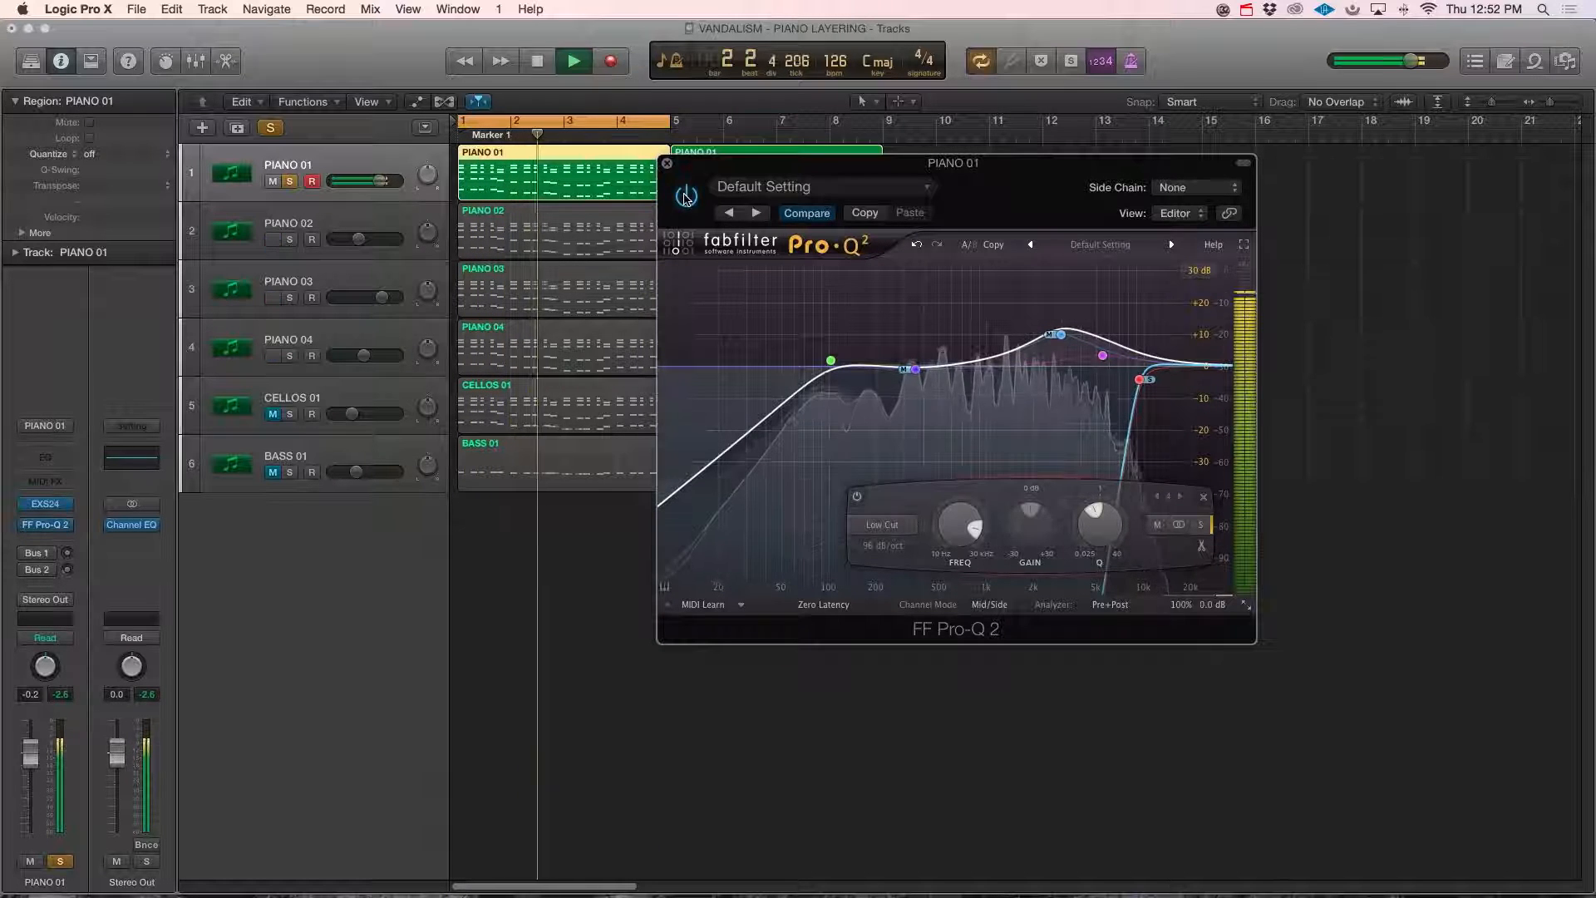
{"action": "key", "text": "space"}
Lower the red low cut band back into the low mids, and set the green low cut band to 96 dB/oct at about 155 Hz.
{"action": "left_click_drag", "start_coordinate": [1139, 381], "coordinate": [944, 374]}
{"action": "right_click", "coordinate": [831, 364]}
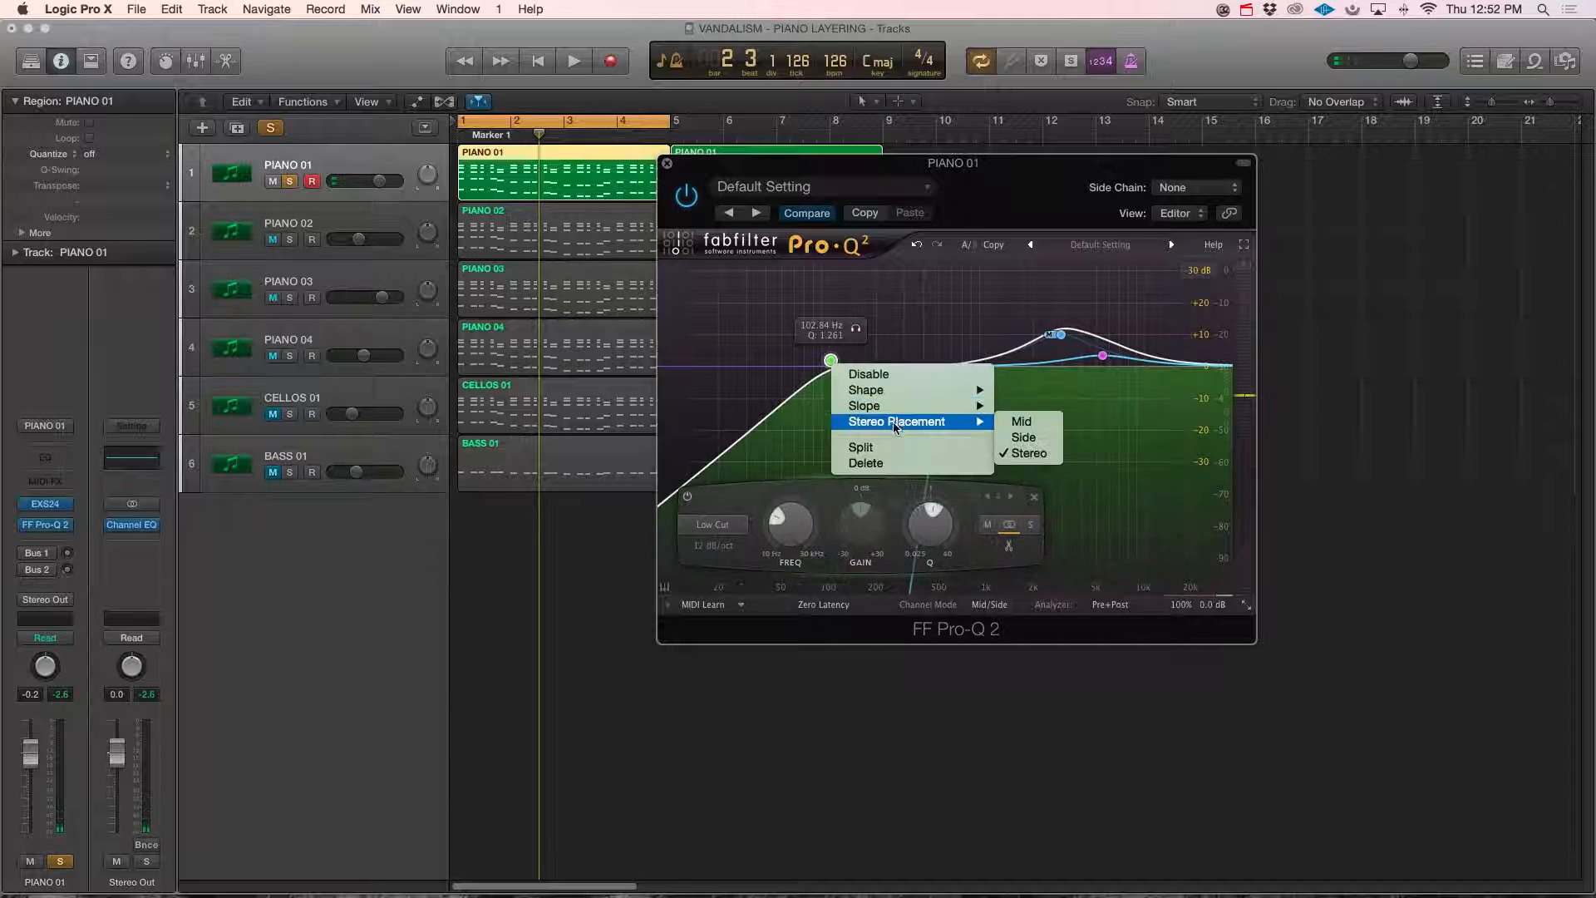
{"action": "mouse_move", "coordinate": [914, 406]}
{"action": "left_click", "coordinate": [1033, 533]}
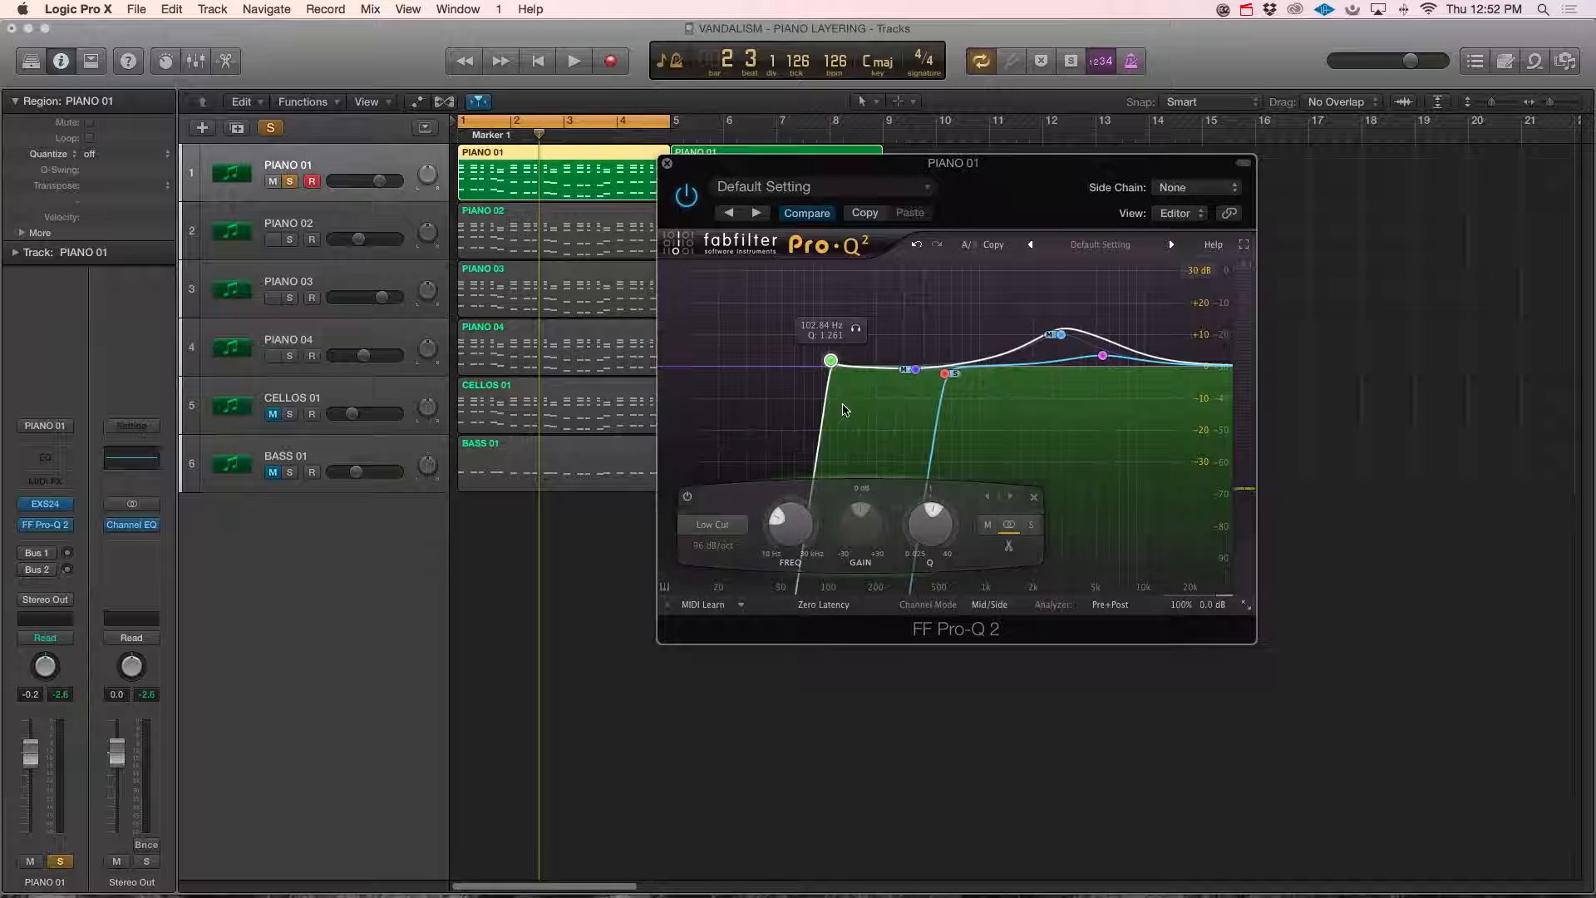
{"action": "mouse_move", "coordinate": [830, 360]}
{"action": "left_mouse_down"}
{"action": "mouse_move", "coordinate": [817, 369]}
{"action": "mouse_move", "coordinate": [858, 370]}
{"action": "left_mouse_up"}
{"action": "key", "text": "space"}
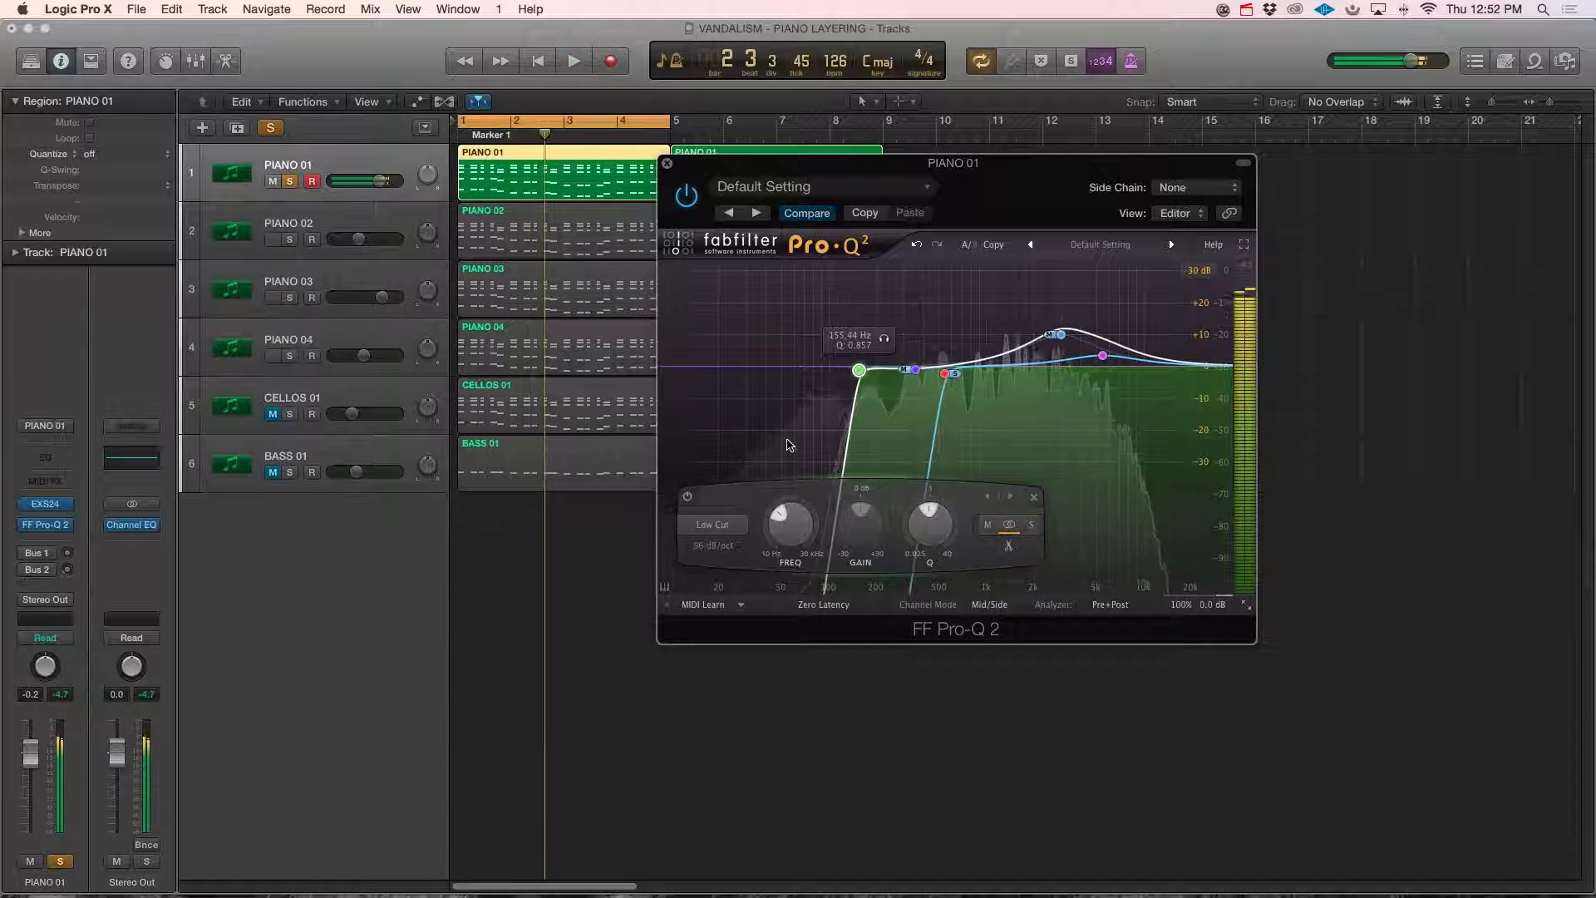
With the analyzer options open, raise the green low cut to about 167 Hz and reduce the blue bell boost to about 8 dB during playback.
{"action": "left_click", "coordinate": [1110, 604]}
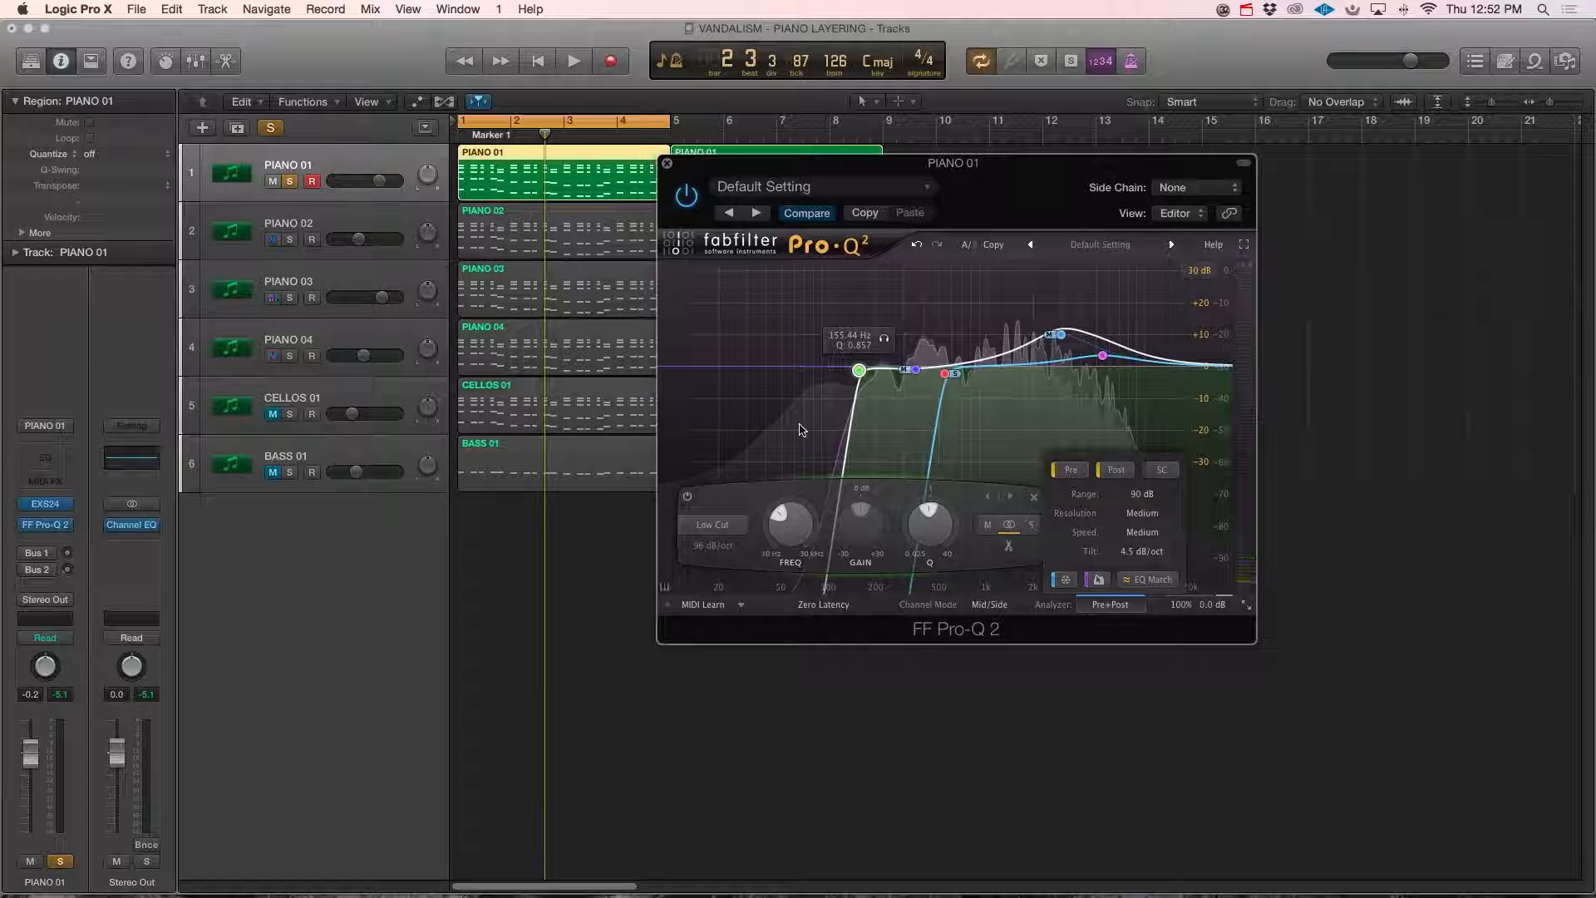
{"action": "mouse_move", "coordinate": [859, 371]}
{"action": "left_mouse_down"}
{"action": "mouse_move", "coordinate": [835, 366]}
{"action": "mouse_move", "coordinate": [864, 367]}
{"action": "left_mouse_up"}
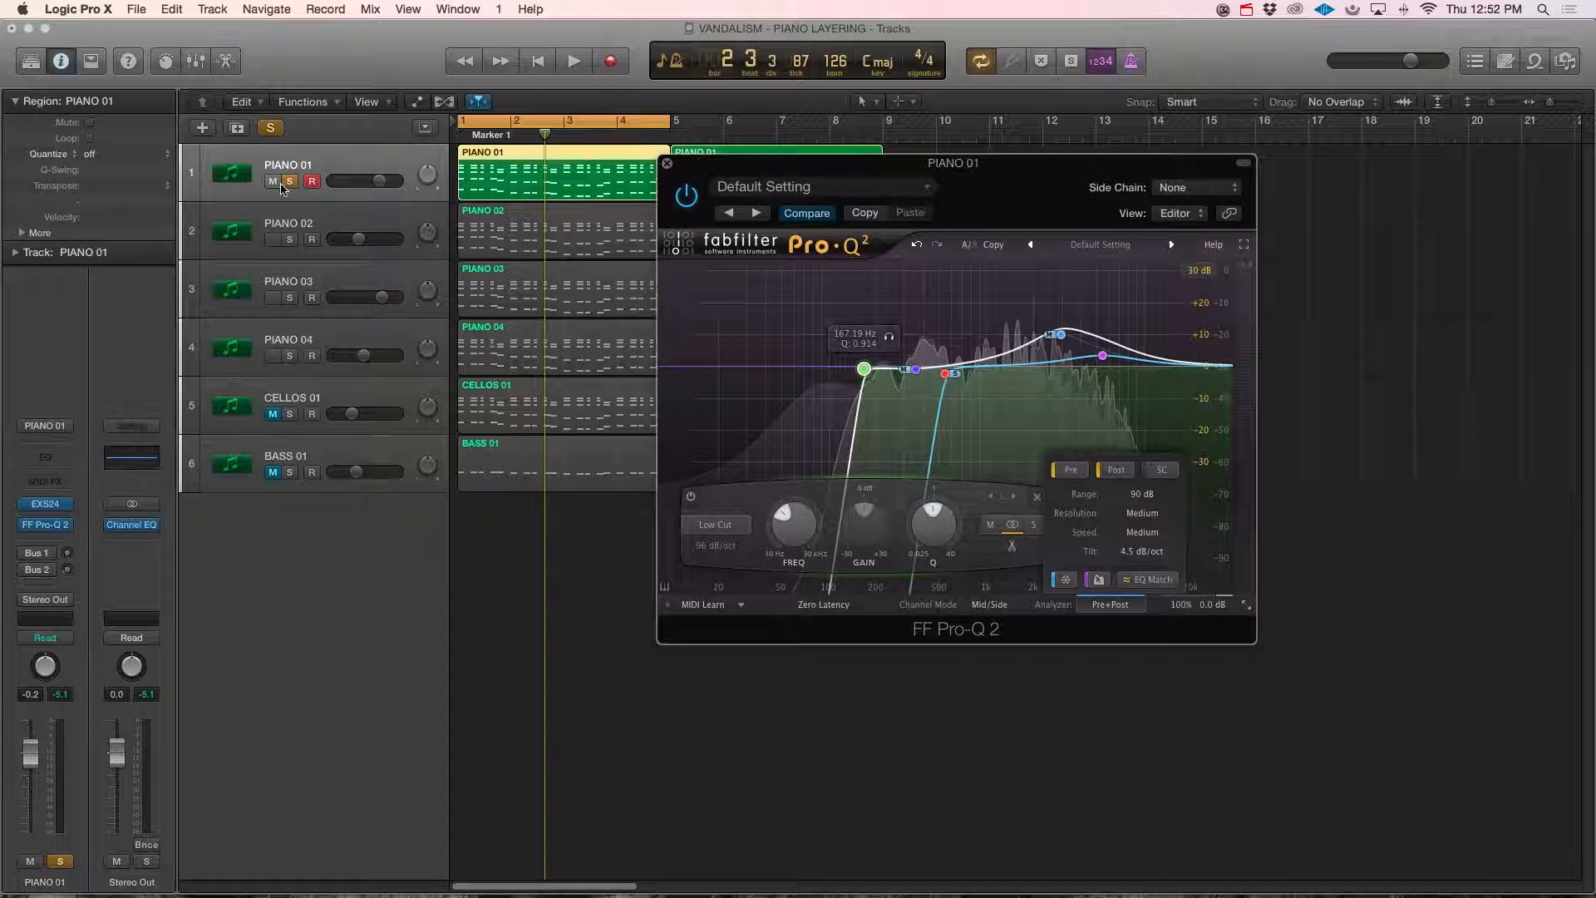
{"action": "key", "text": "space"}
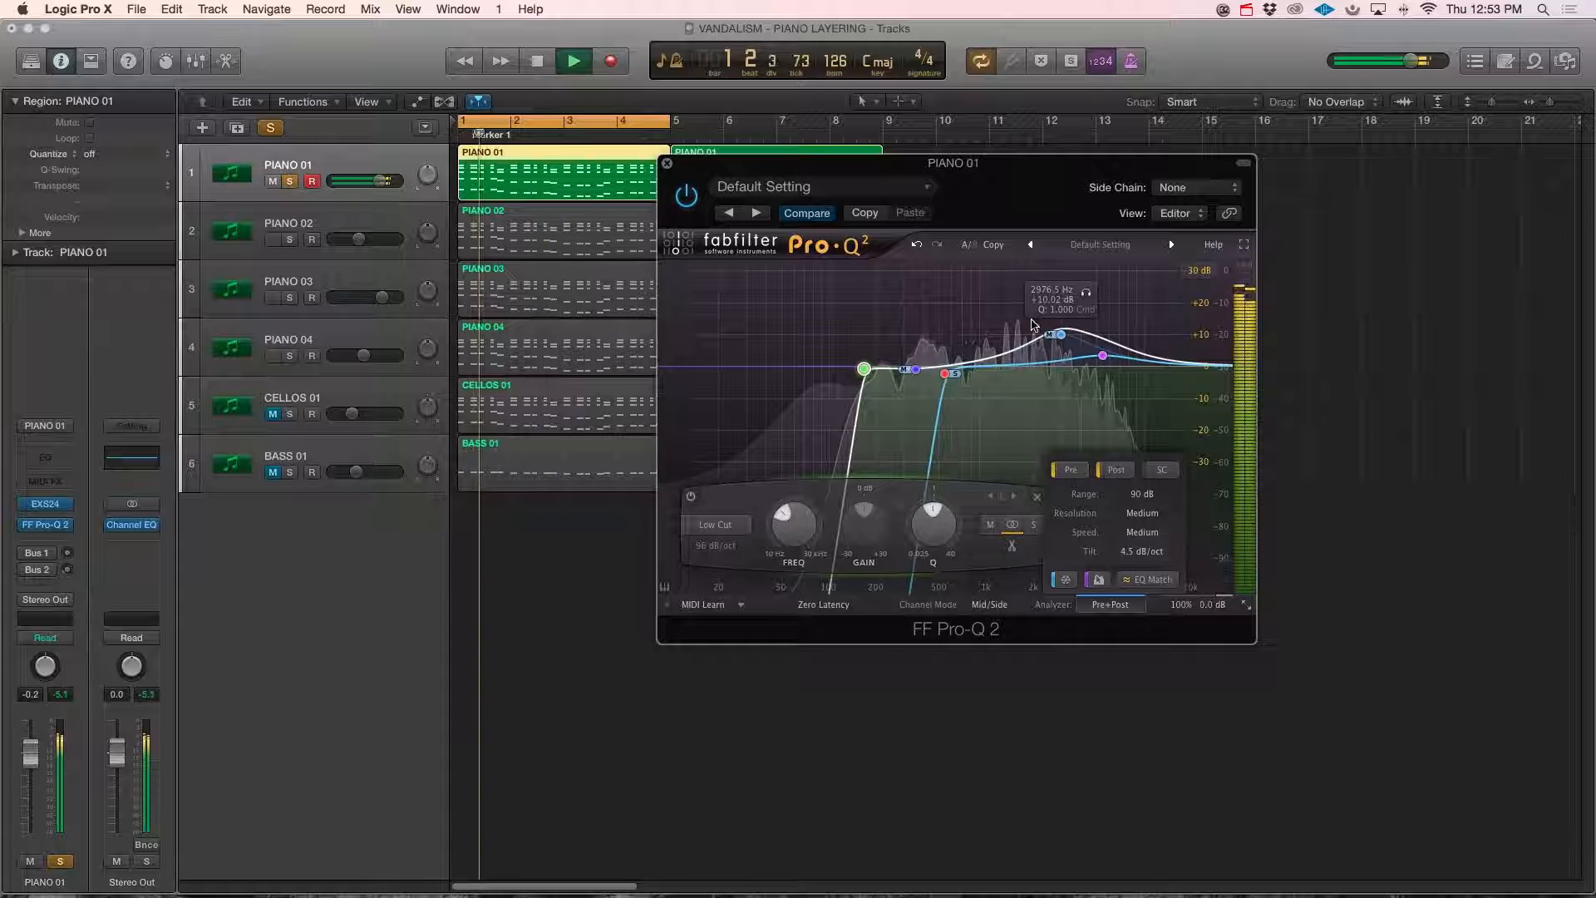
{"action": "left_click", "coordinate": [1061, 335]}
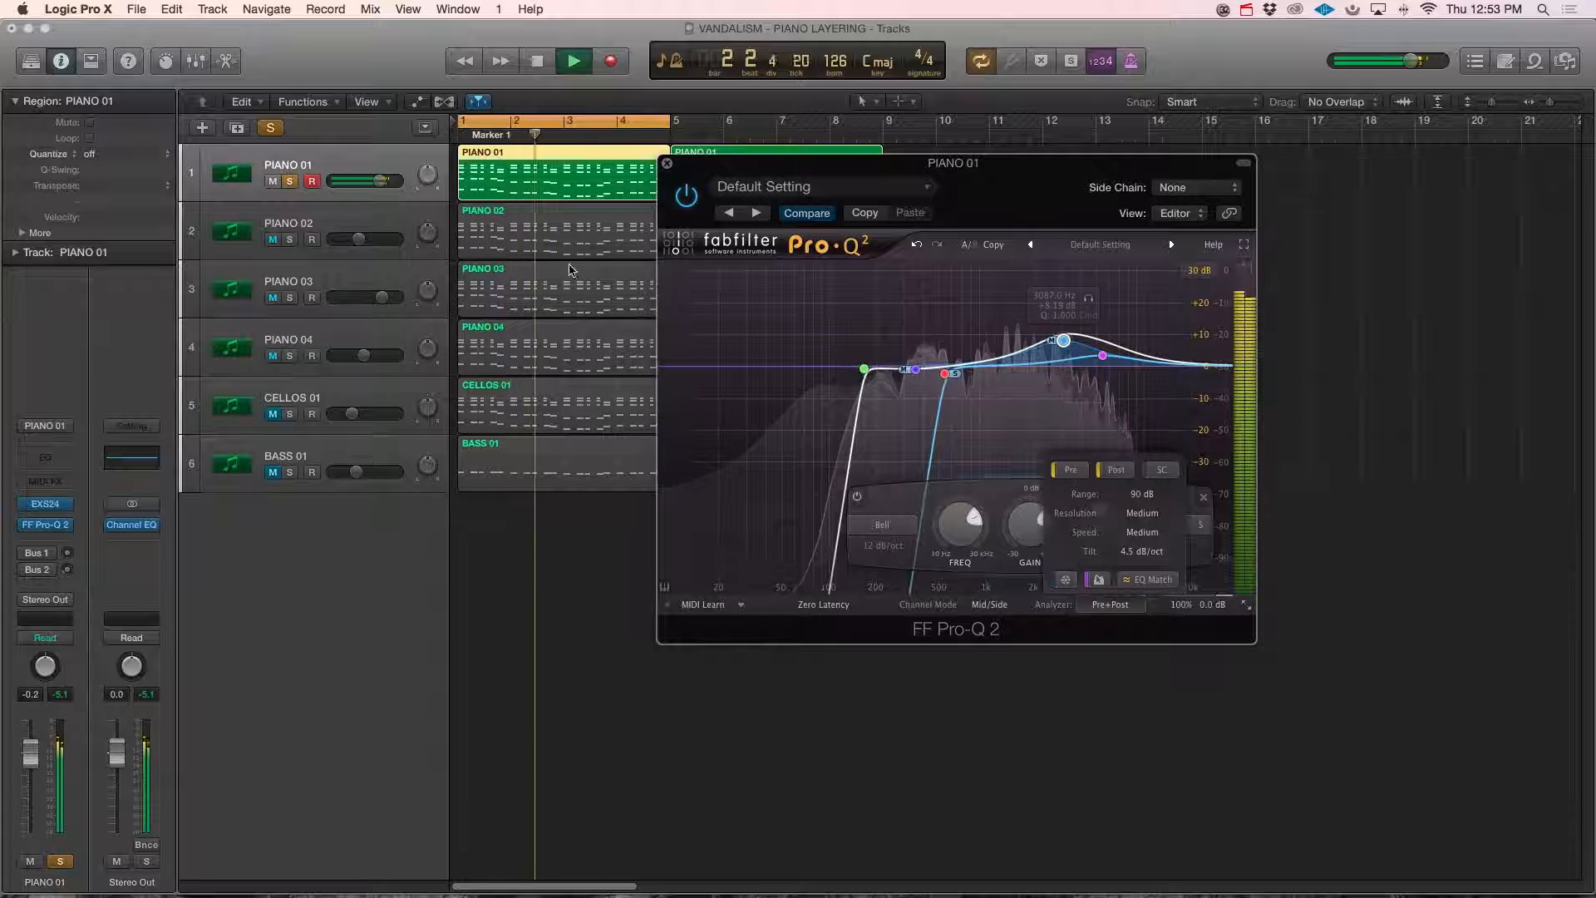
{"action": "key", "text": "space"}
Solo and select PIANO 02 in place of PIANO 01, close the PIANO 01 equalizer and show the mixer.
{"action": "left_click", "coordinate": [296, 183]}
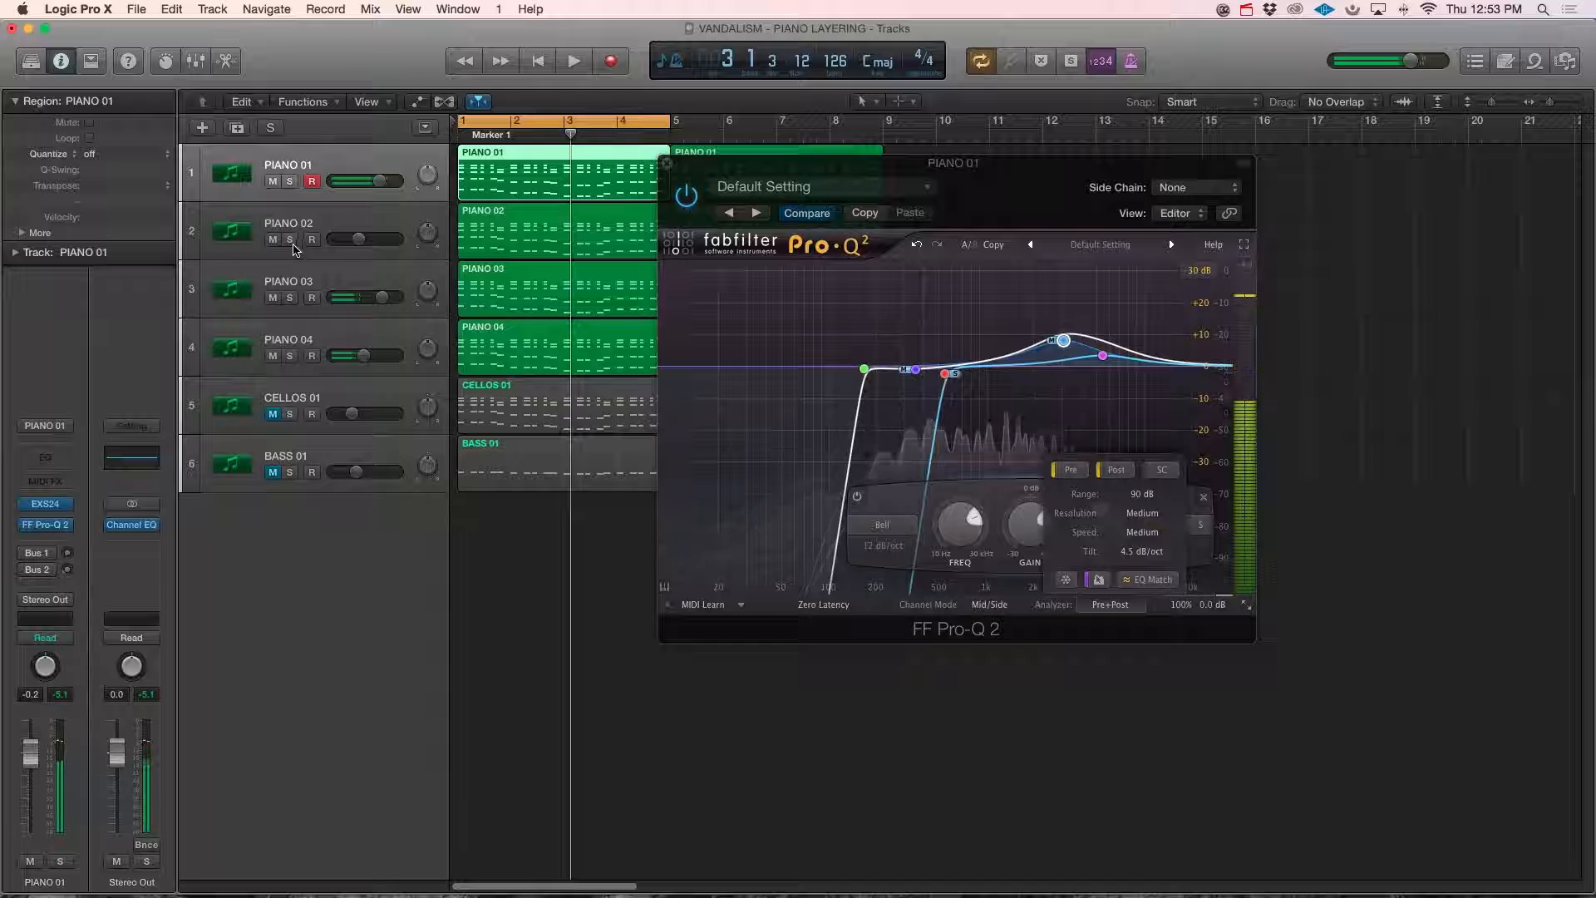
{"action": "left_click", "coordinate": [290, 239]}
{"action": "left_click", "coordinate": [306, 227]}
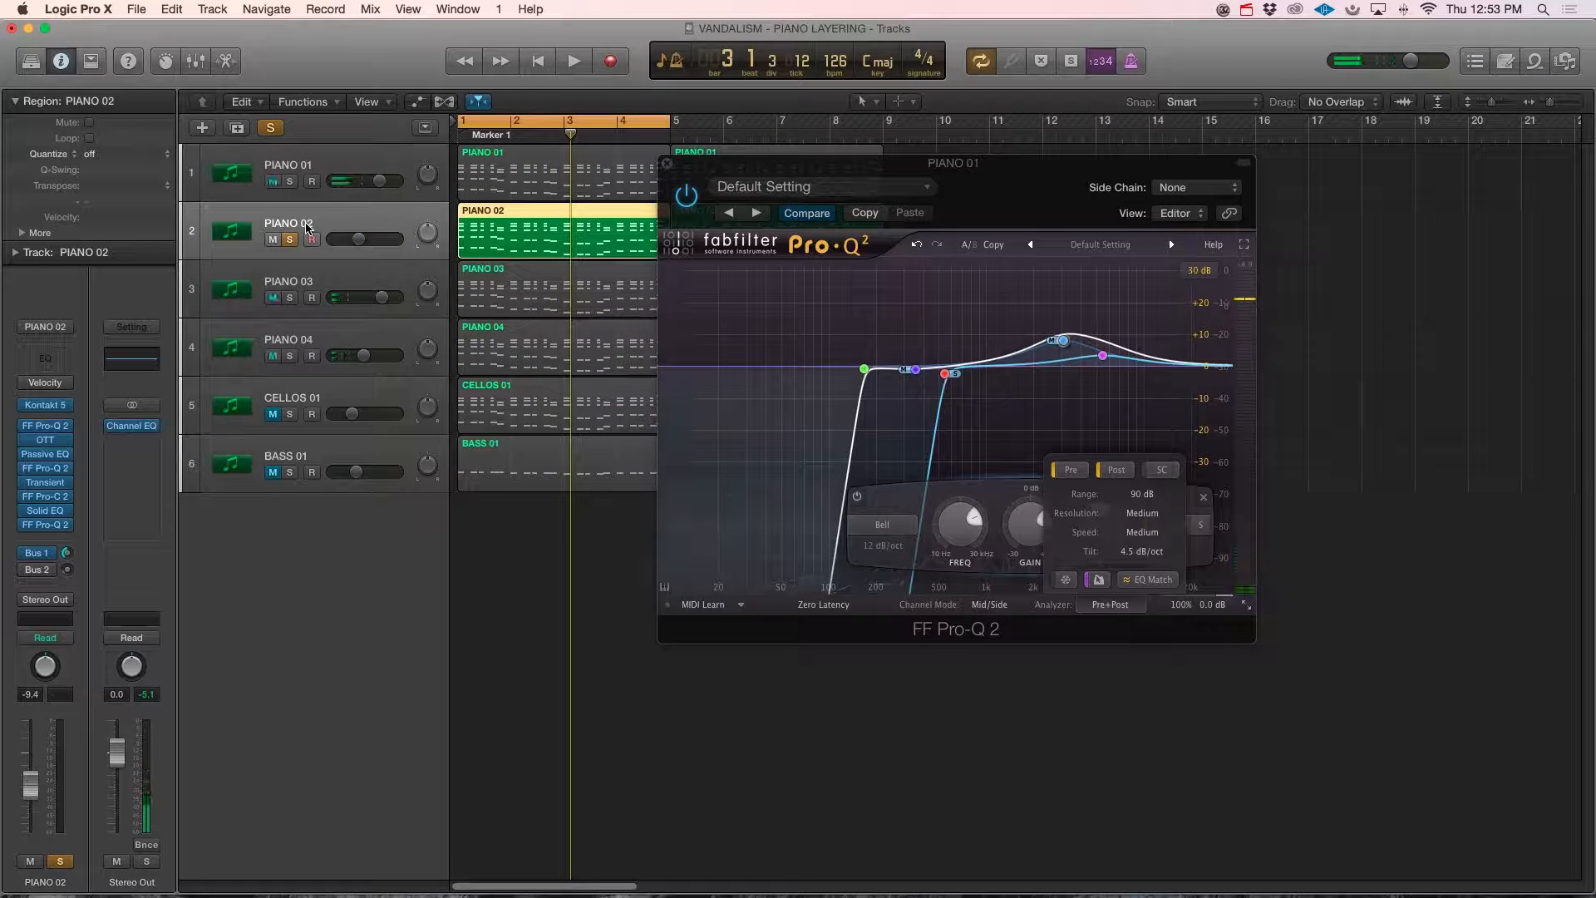
{"action": "left_click", "coordinate": [668, 165]}
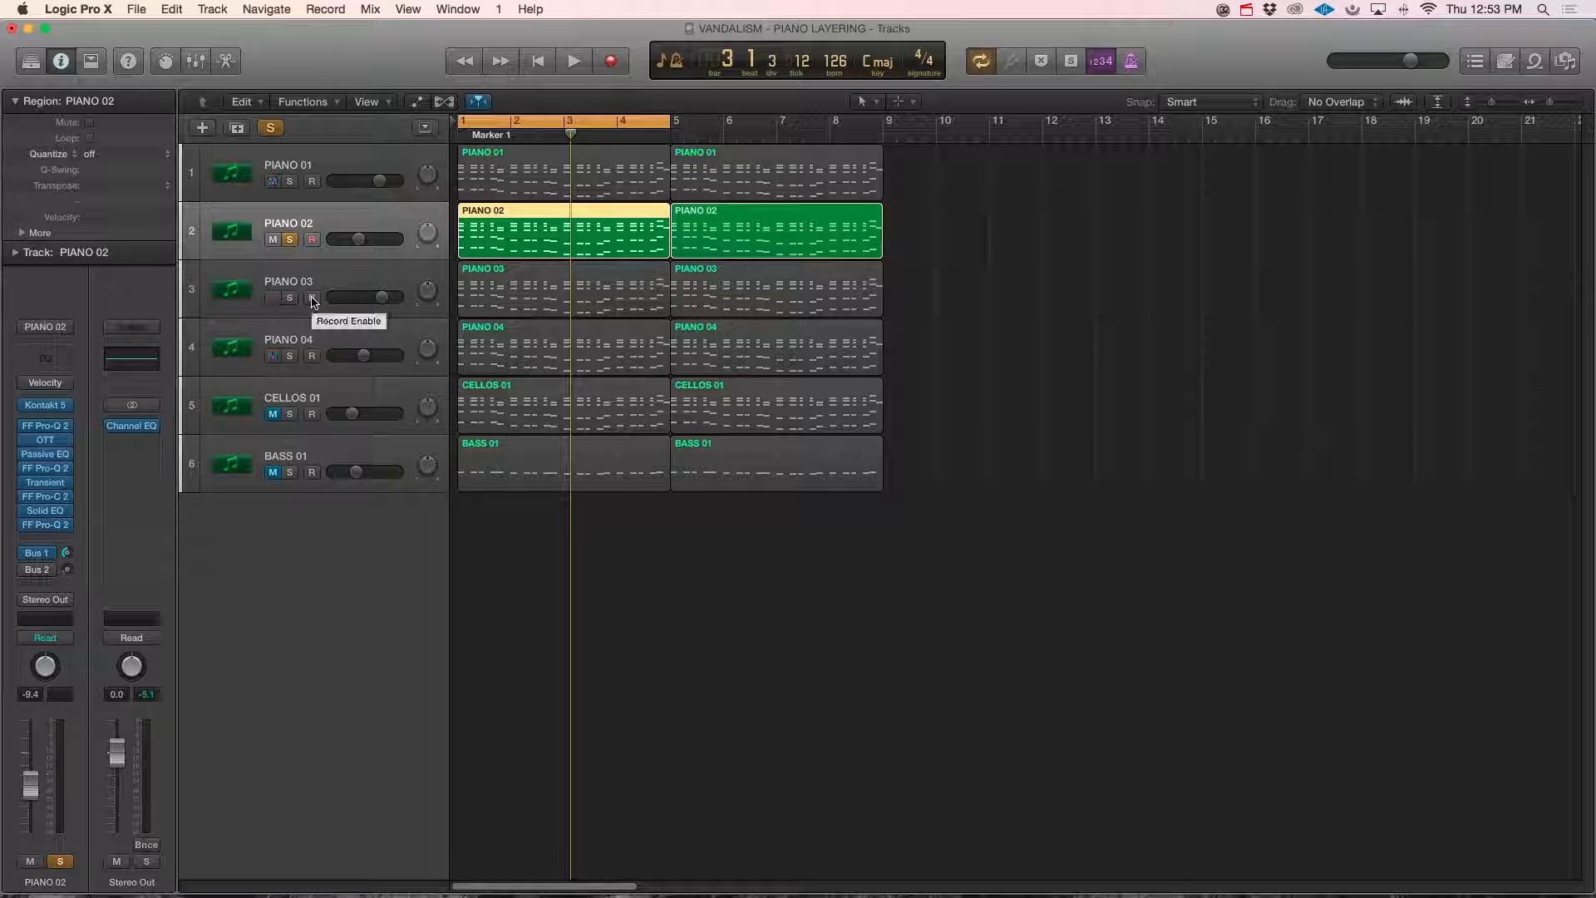
{"action": "left_click", "coordinate": [195, 60]}
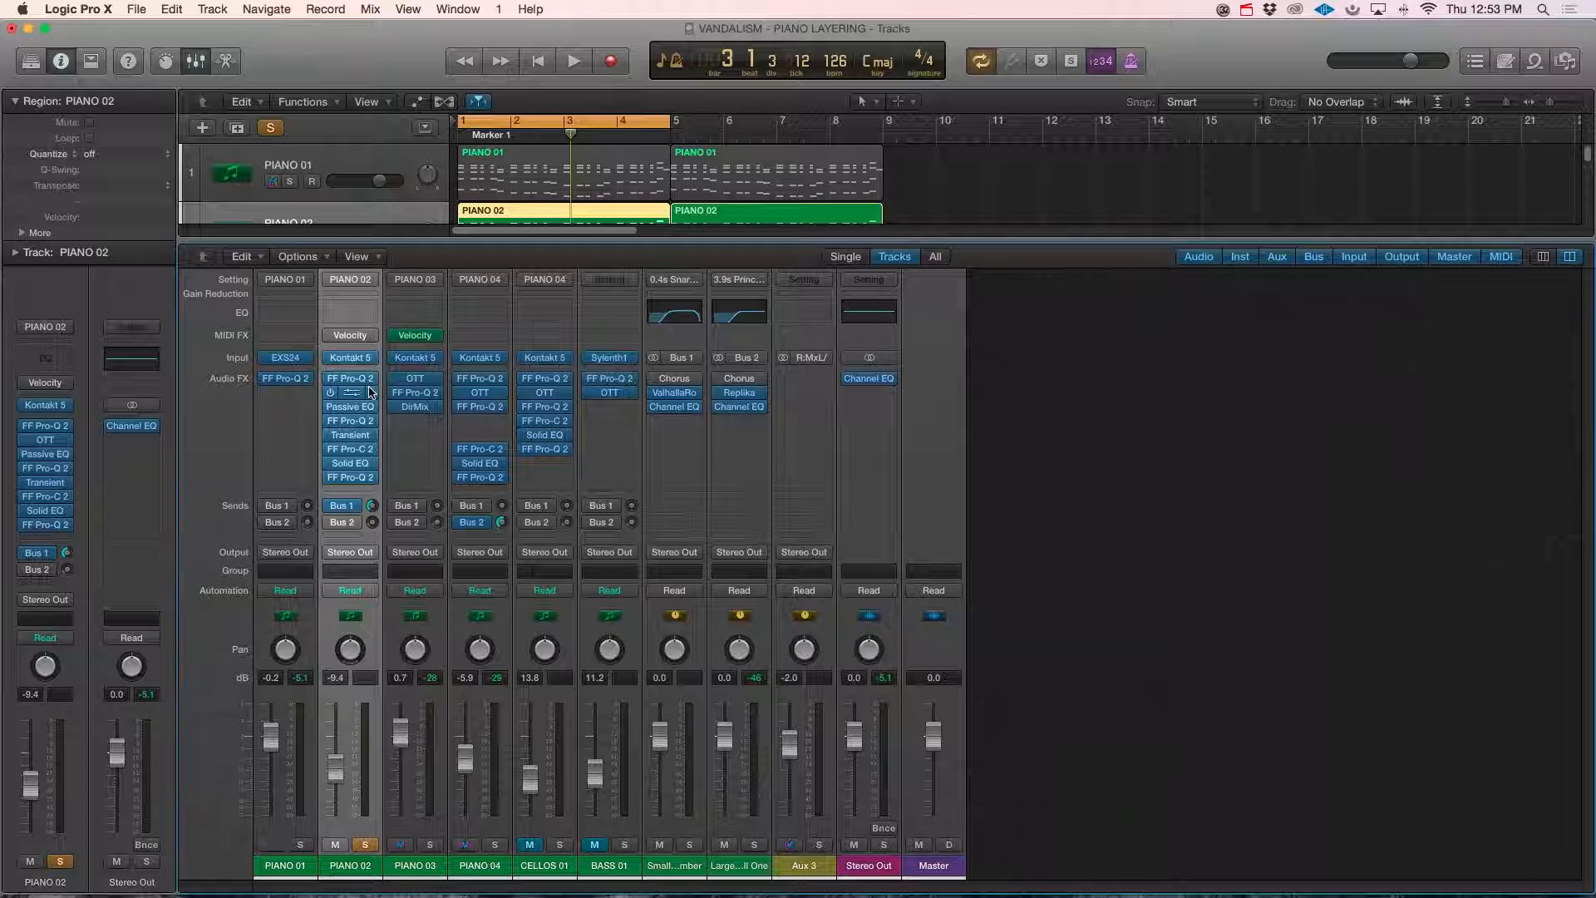
Audition PIANO 02 with its effects, and again with all its audio effects and the Bus 1 send bypassed.
{"action": "key", "text": "space"}
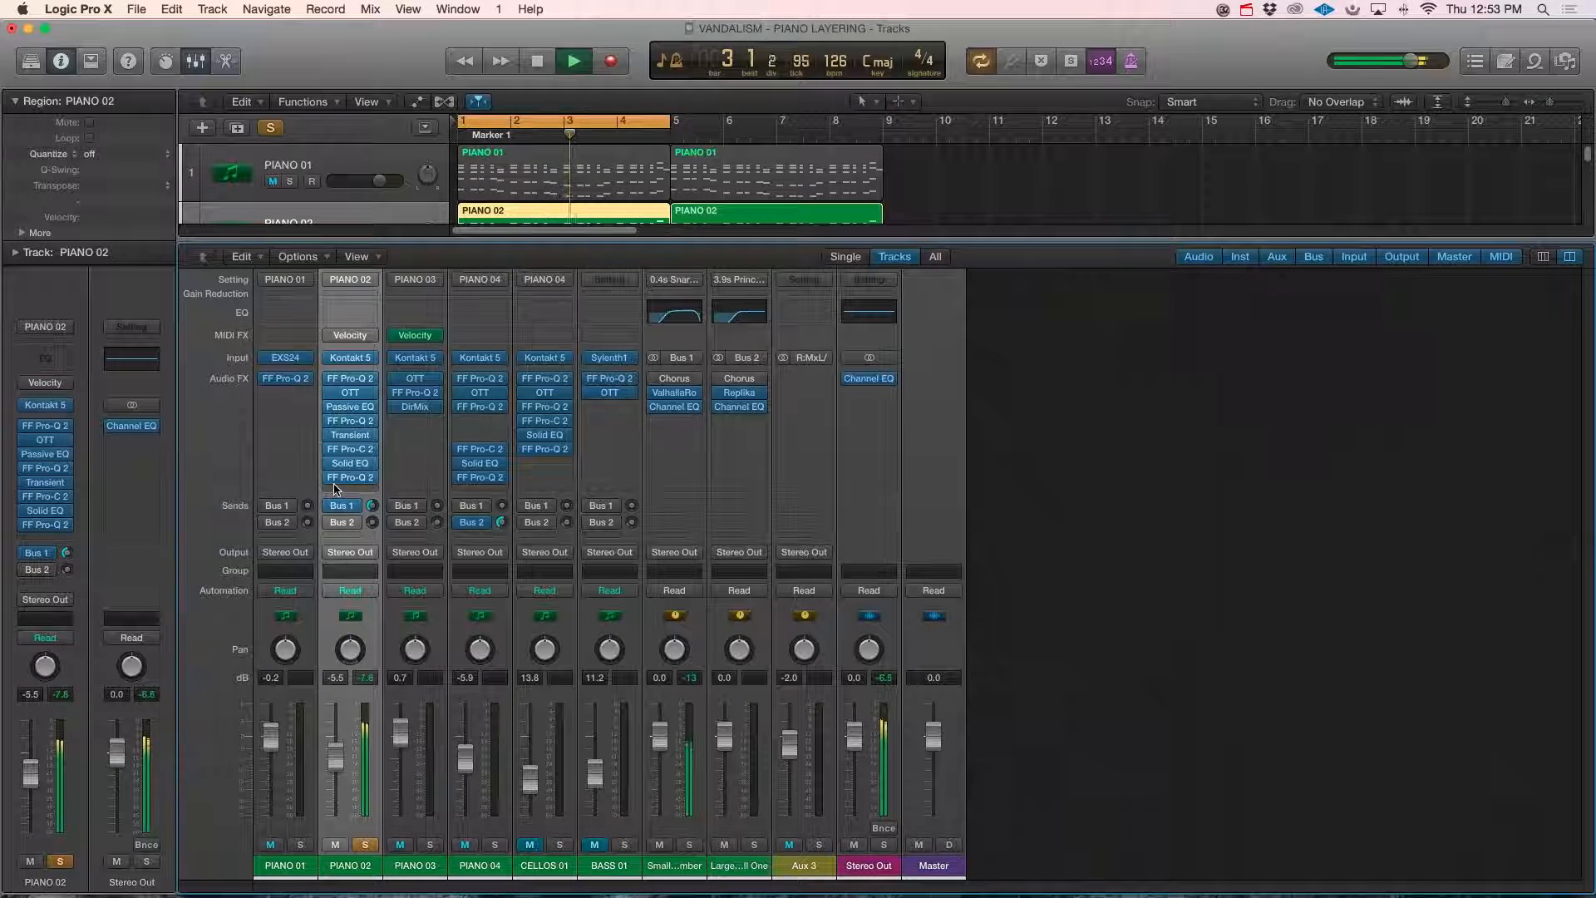
{"action": "key", "text": "space"}
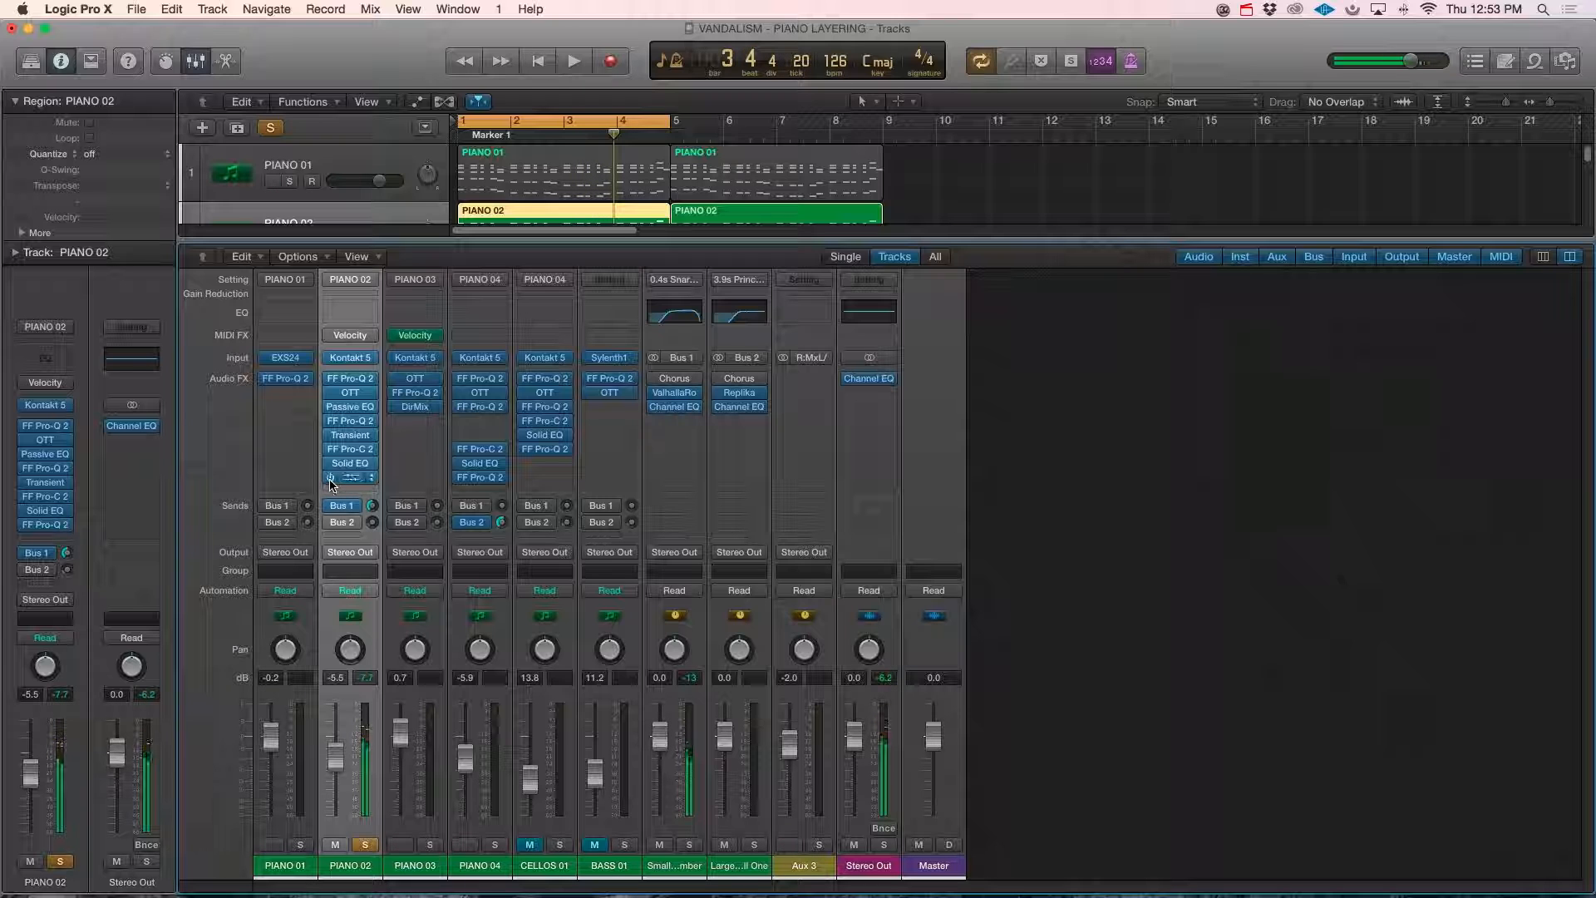
{"action": "key", "text": "space"}
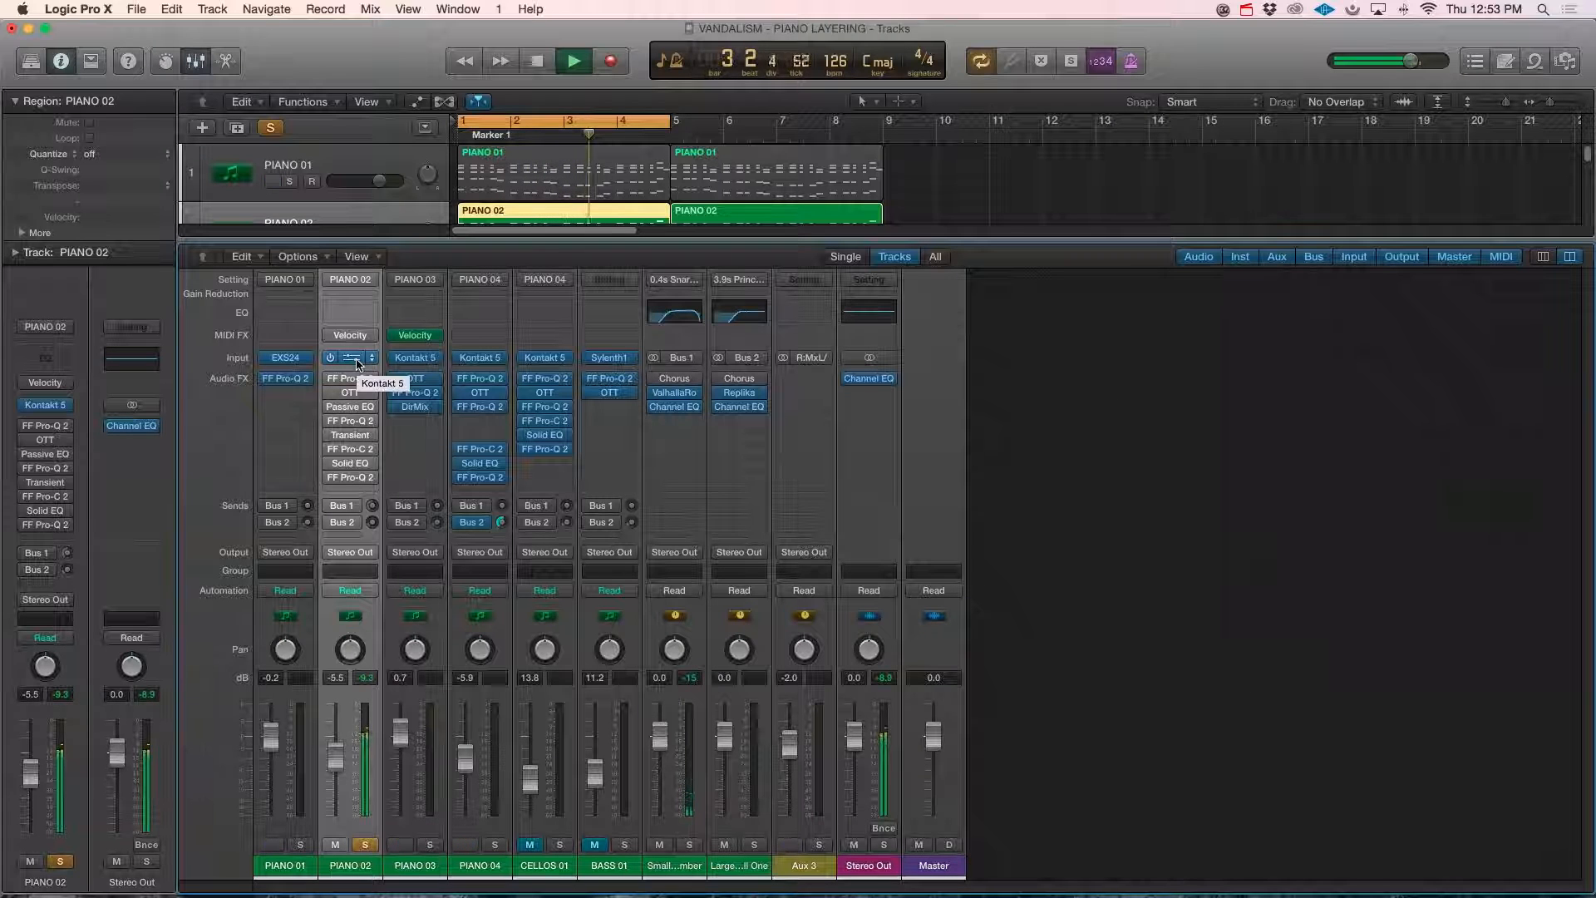
{"action": "key", "text": "space"}
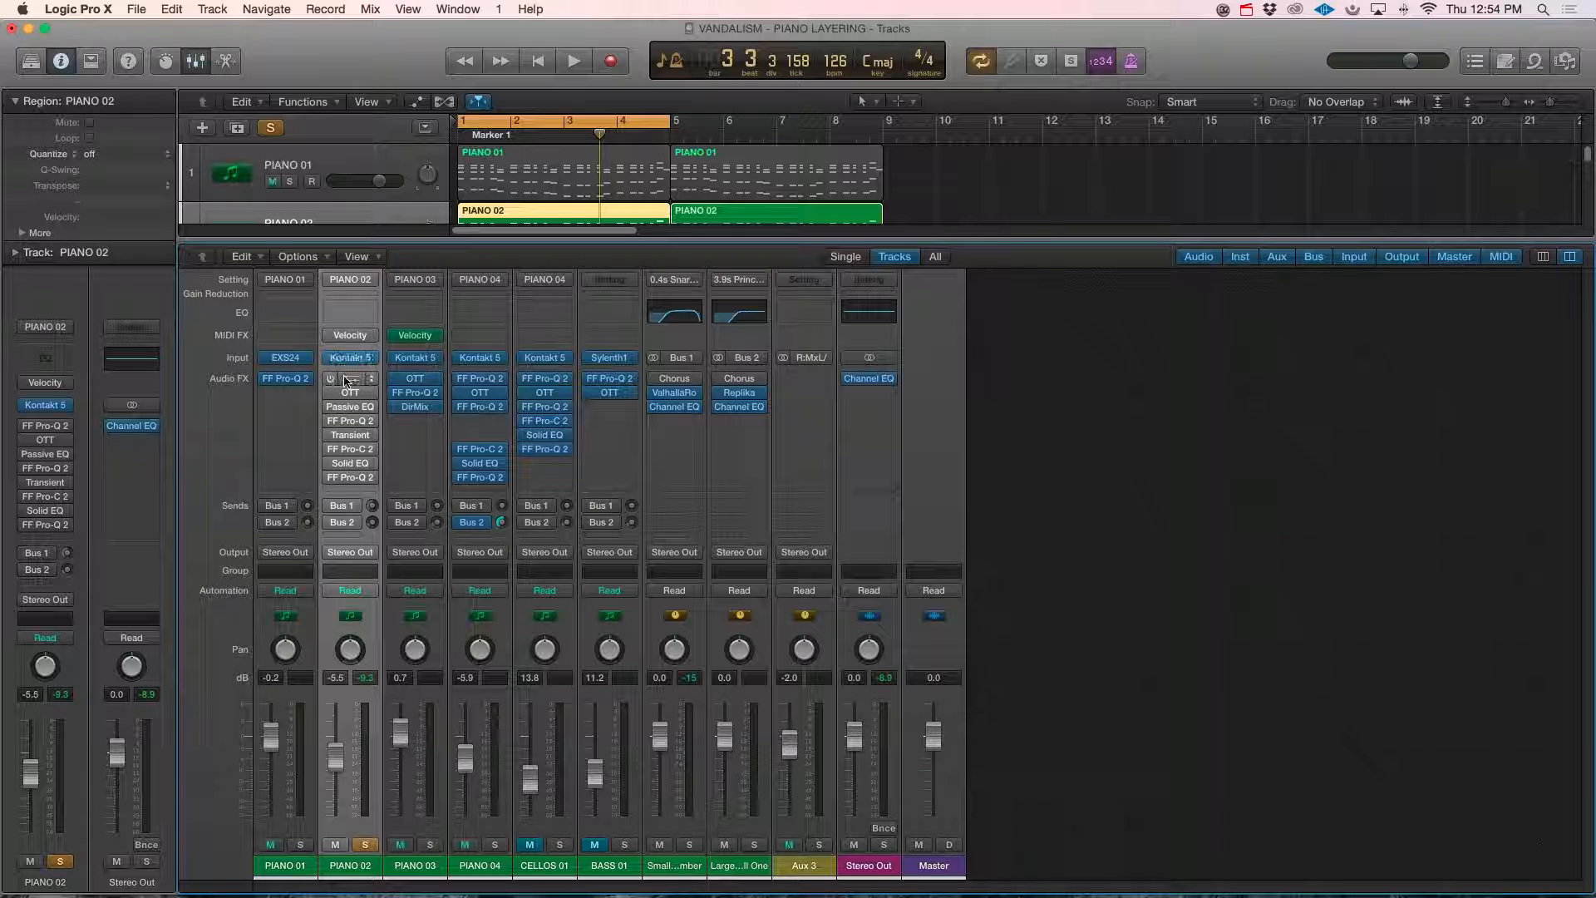
Re-enable and open PIANO 02's first FF Pro-Q 2, and raise its green low cut to about 160 Hz at 96 dB/oct during playback.
{"action": "left_click", "coordinate": [345, 380]}
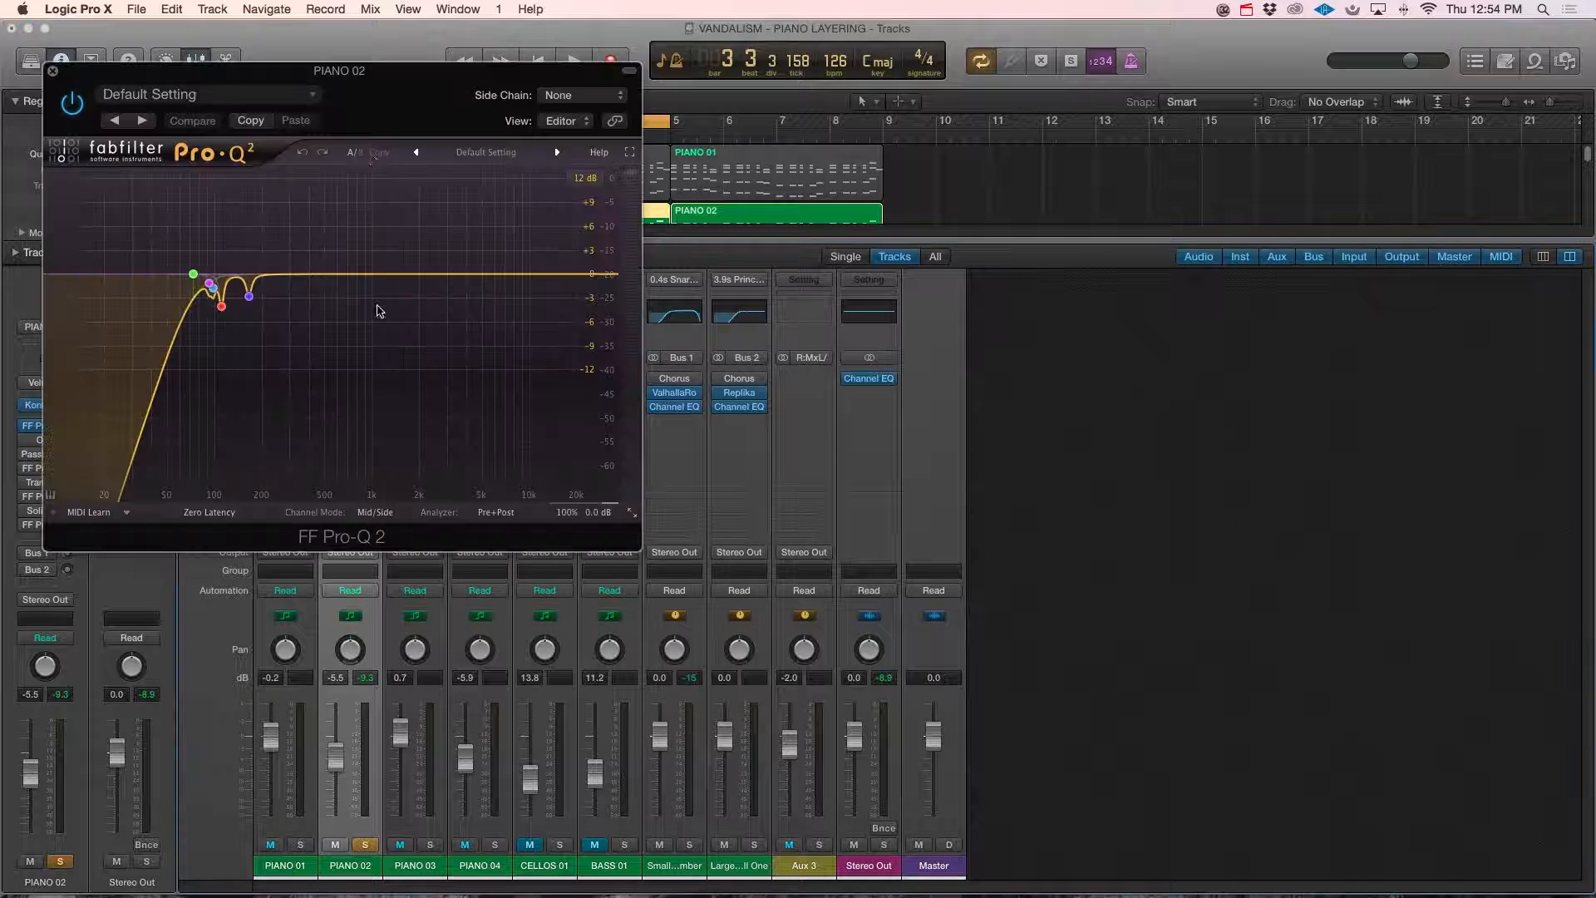
{"action": "left_click_drag", "start_coordinate": [350, 89], "coordinate": [1161, 215]}
{"action": "key", "text": "space"}
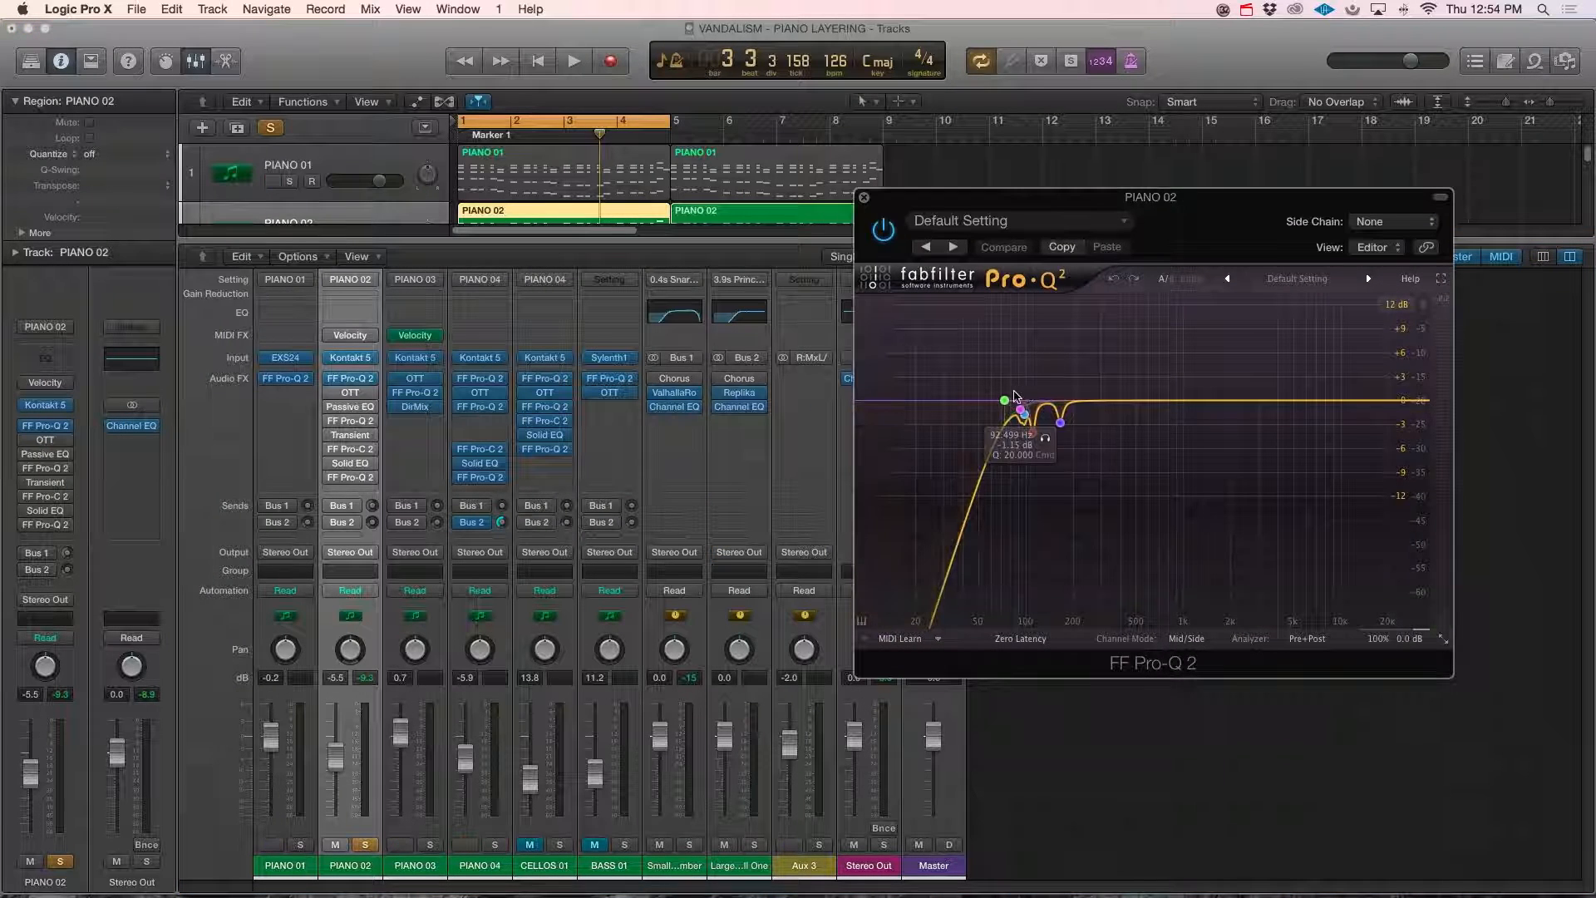
{"action": "left_click_drag", "start_coordinate": [1005, 406], "coordinate": [1054, 394]}
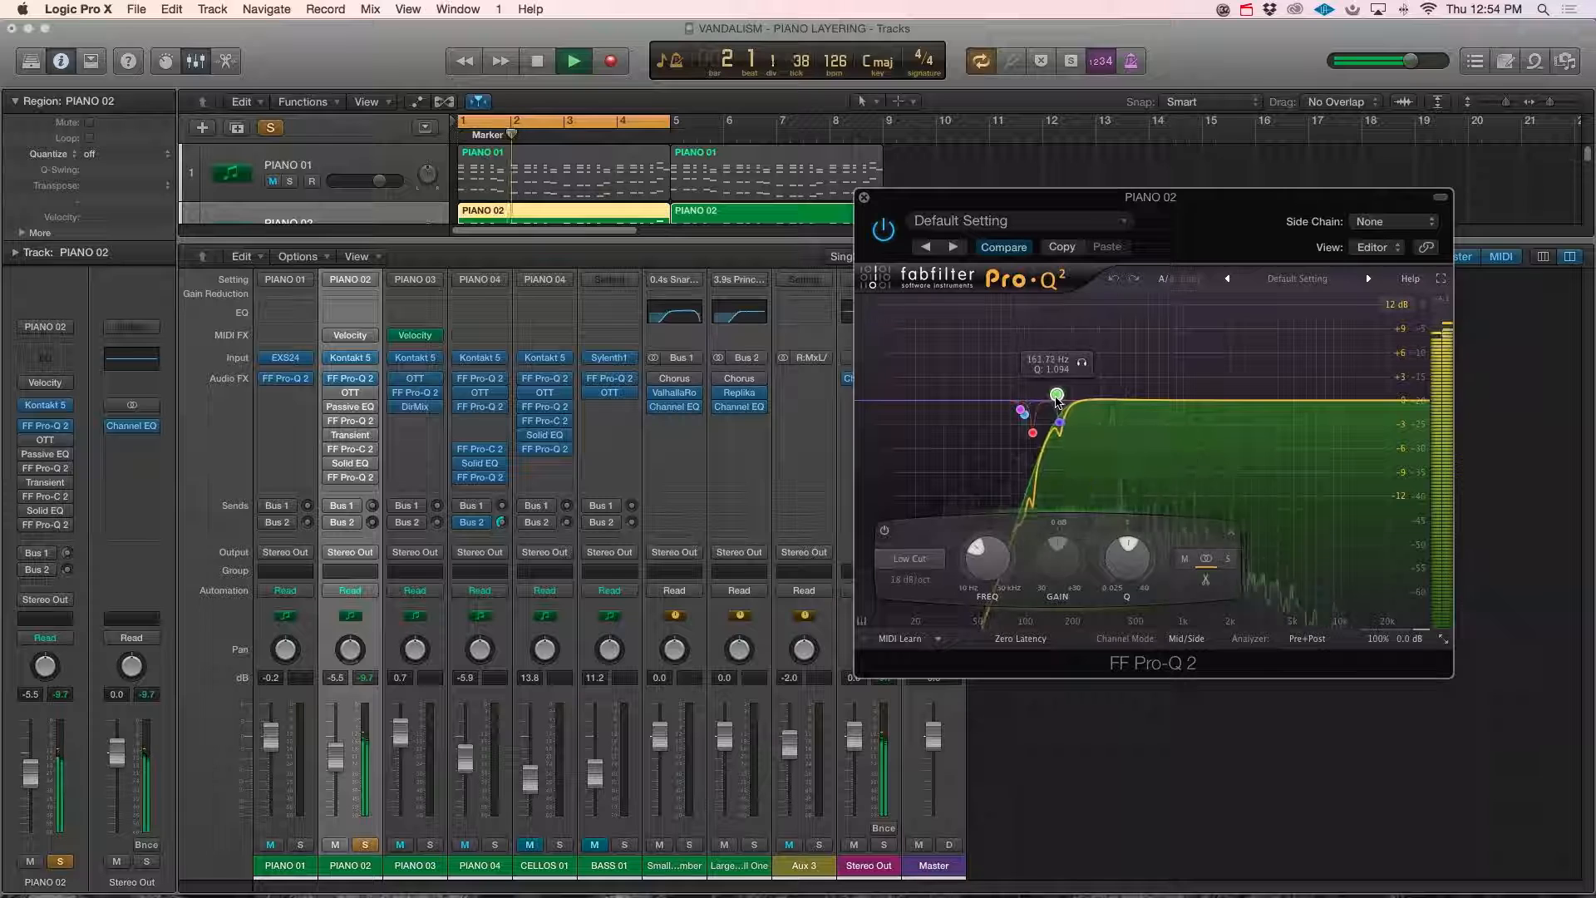
{"action": "left_click", "coordinate": [931, 564]}
{"action": "left_click", "coordinate": [914, 785]}
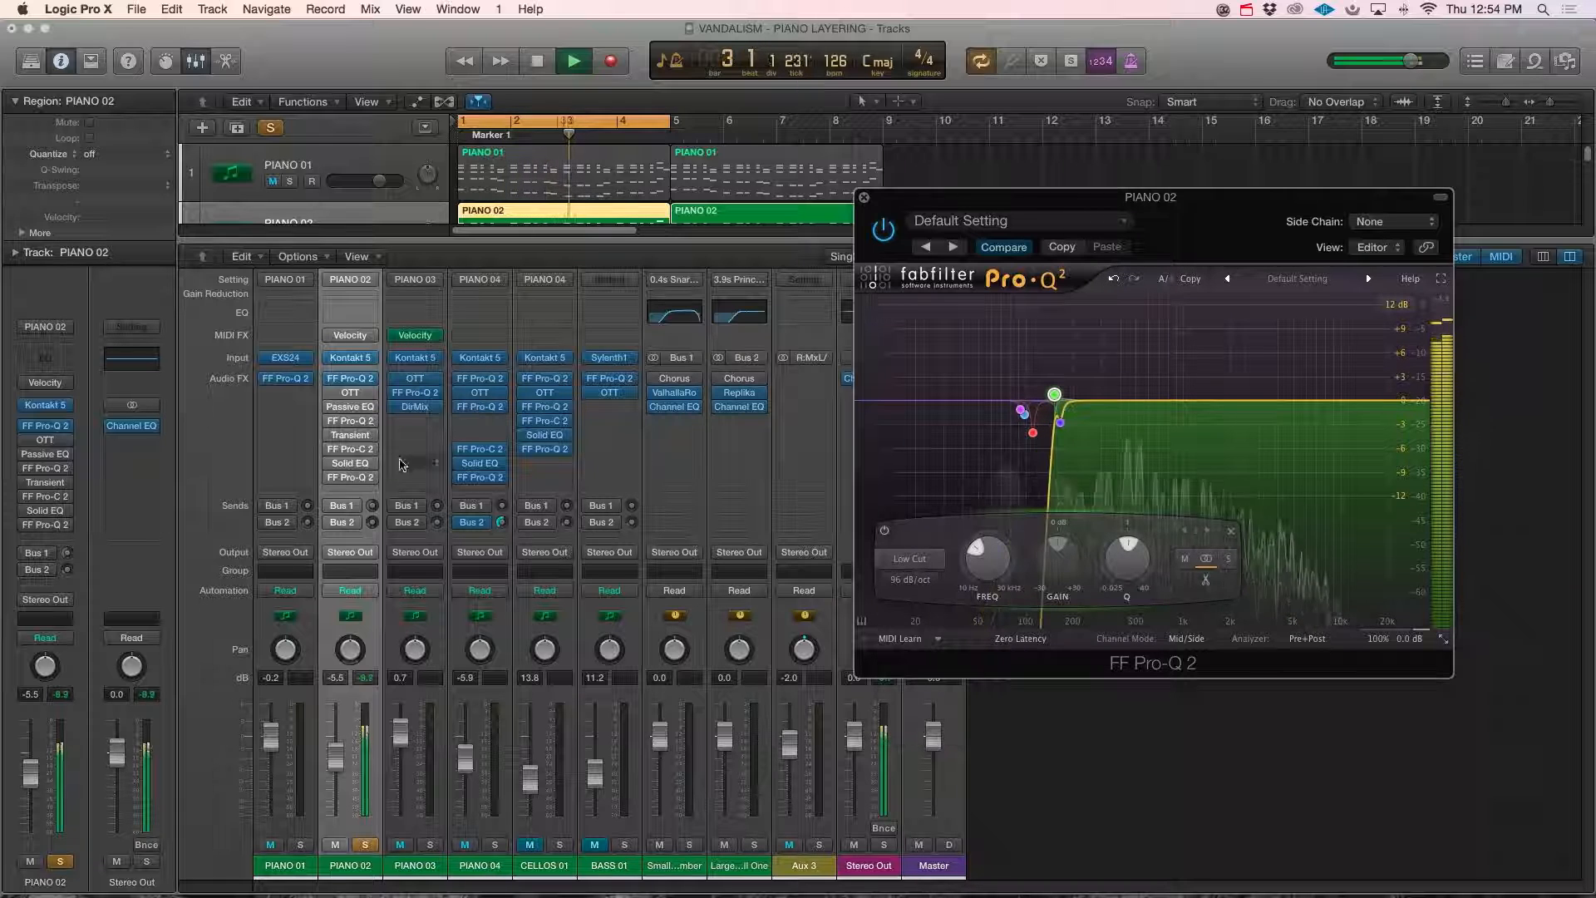
{"action": "key", "text": "space"}
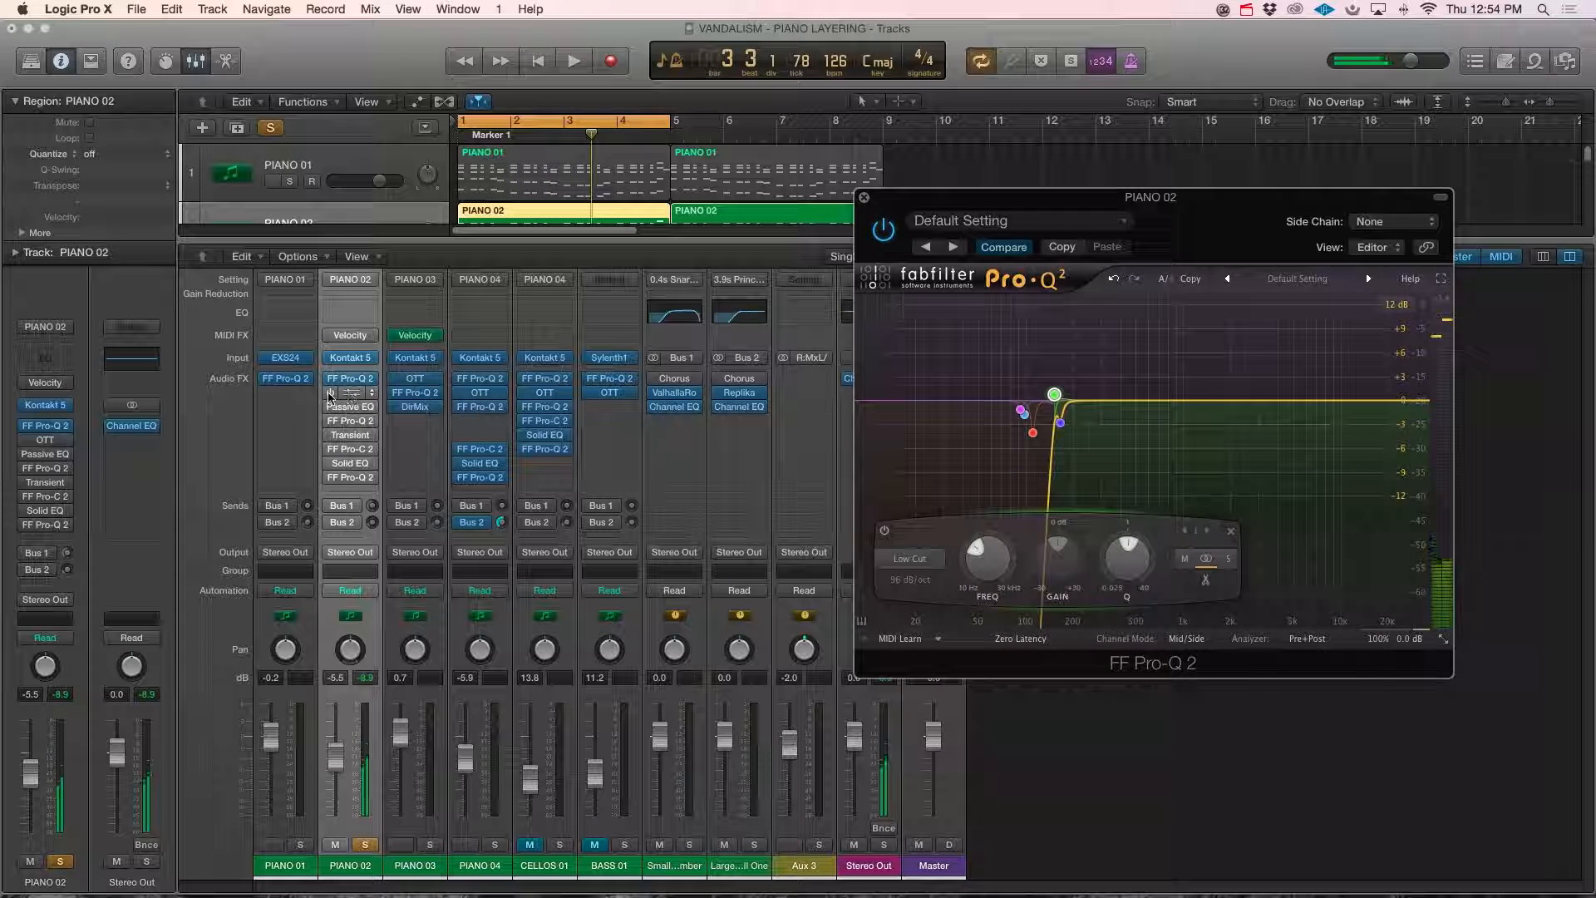
Re-enable and open the OTT compressor on PIANO 02, and compare the sound with it active and bypassed during playback.
{"action": "left_click", "coordinate": [348, 395]}
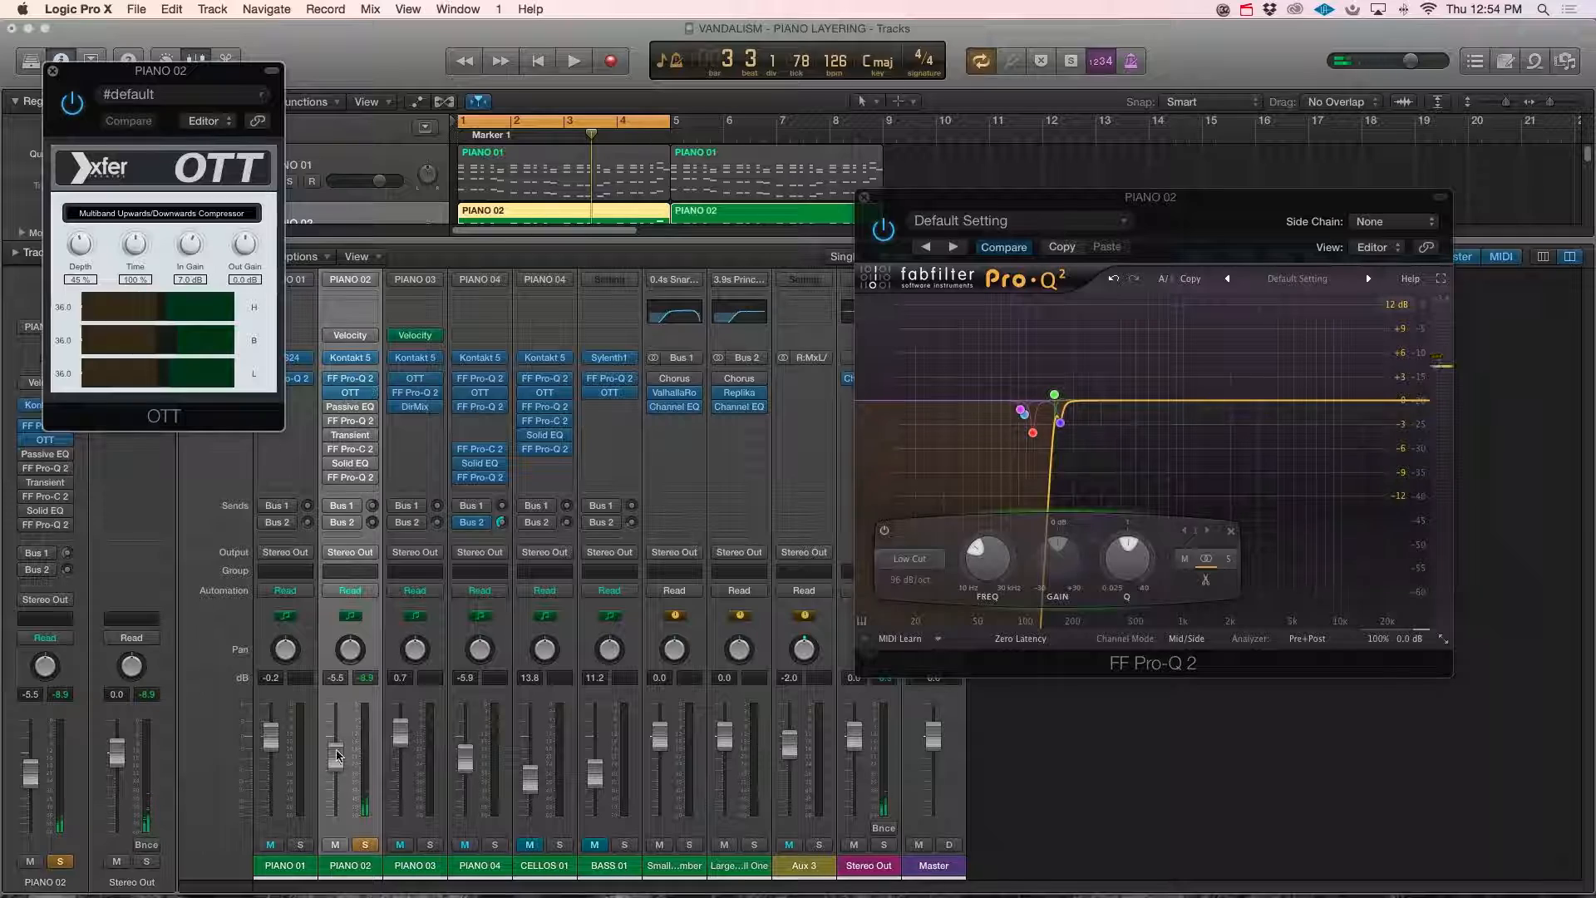
{"action": "key", "text": "space"}
{"action": "left_click_drag", "start_coordinate": [89, 122], "coordinate": [962, 331]}
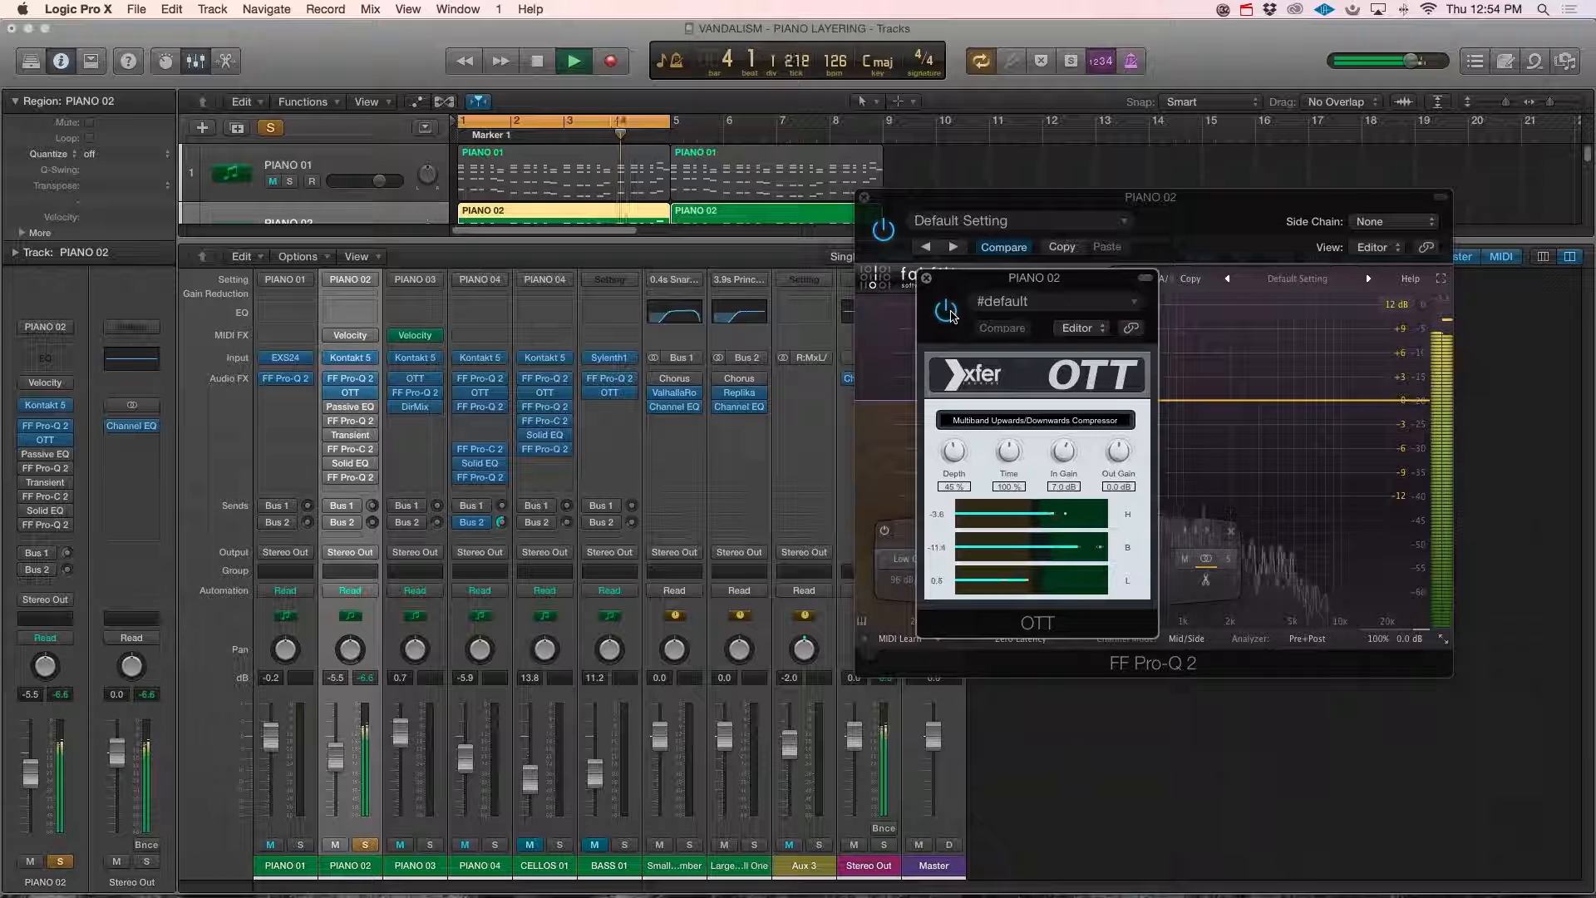
{"action": "key", "text": "space"}
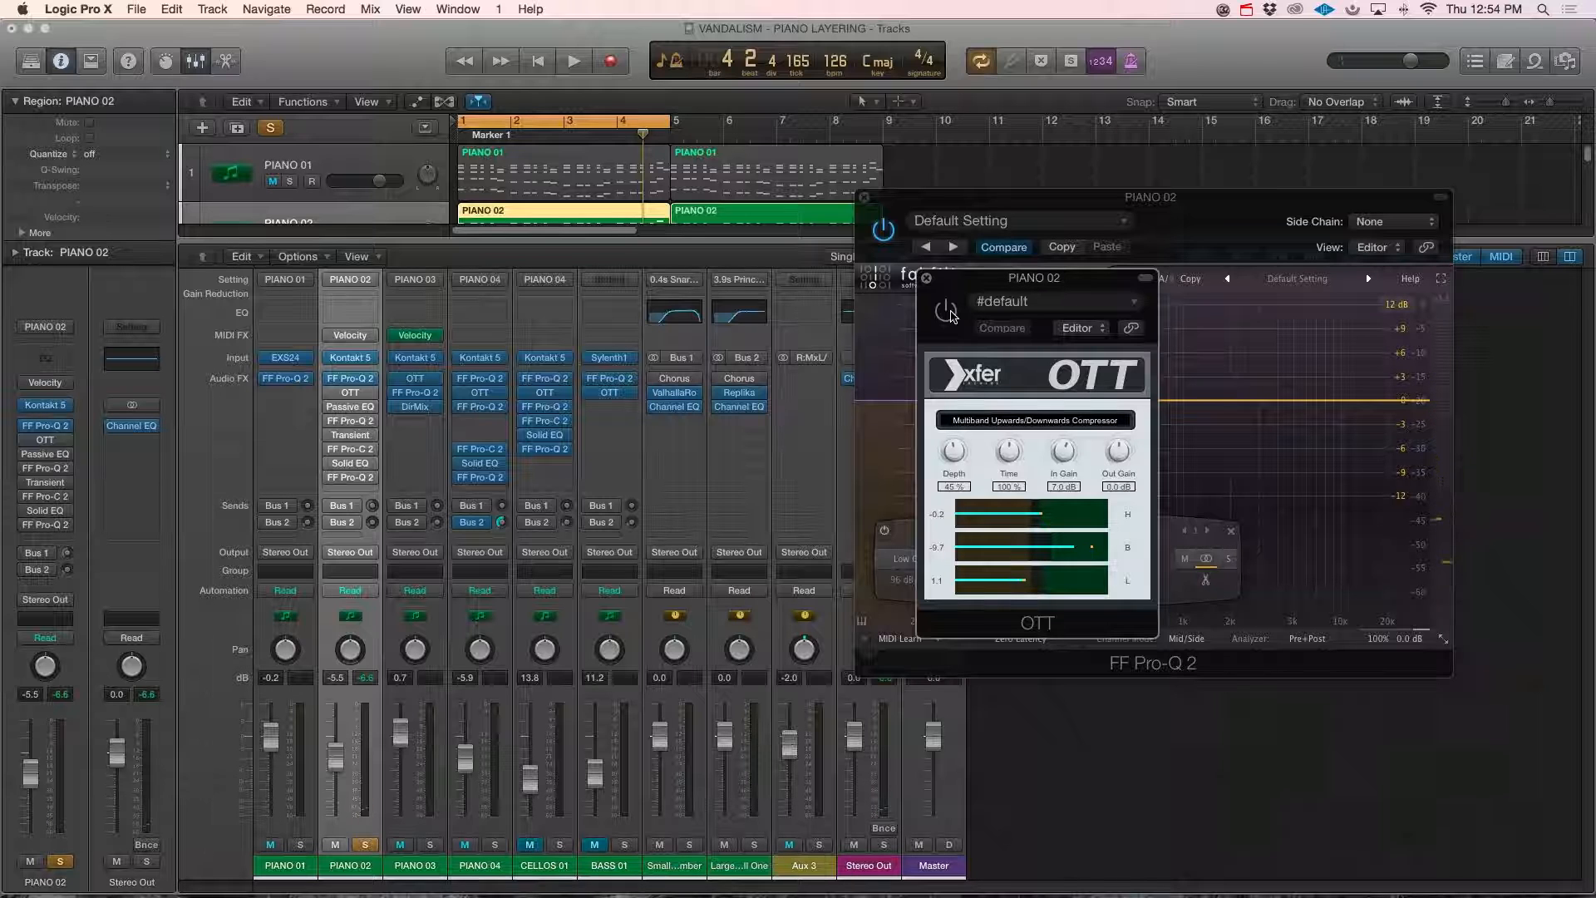
{"action": "key", "text": "space"}
{"action": "left_click_drag", "start_coordinate": [956, 295], "coordinate": [640, 211]}
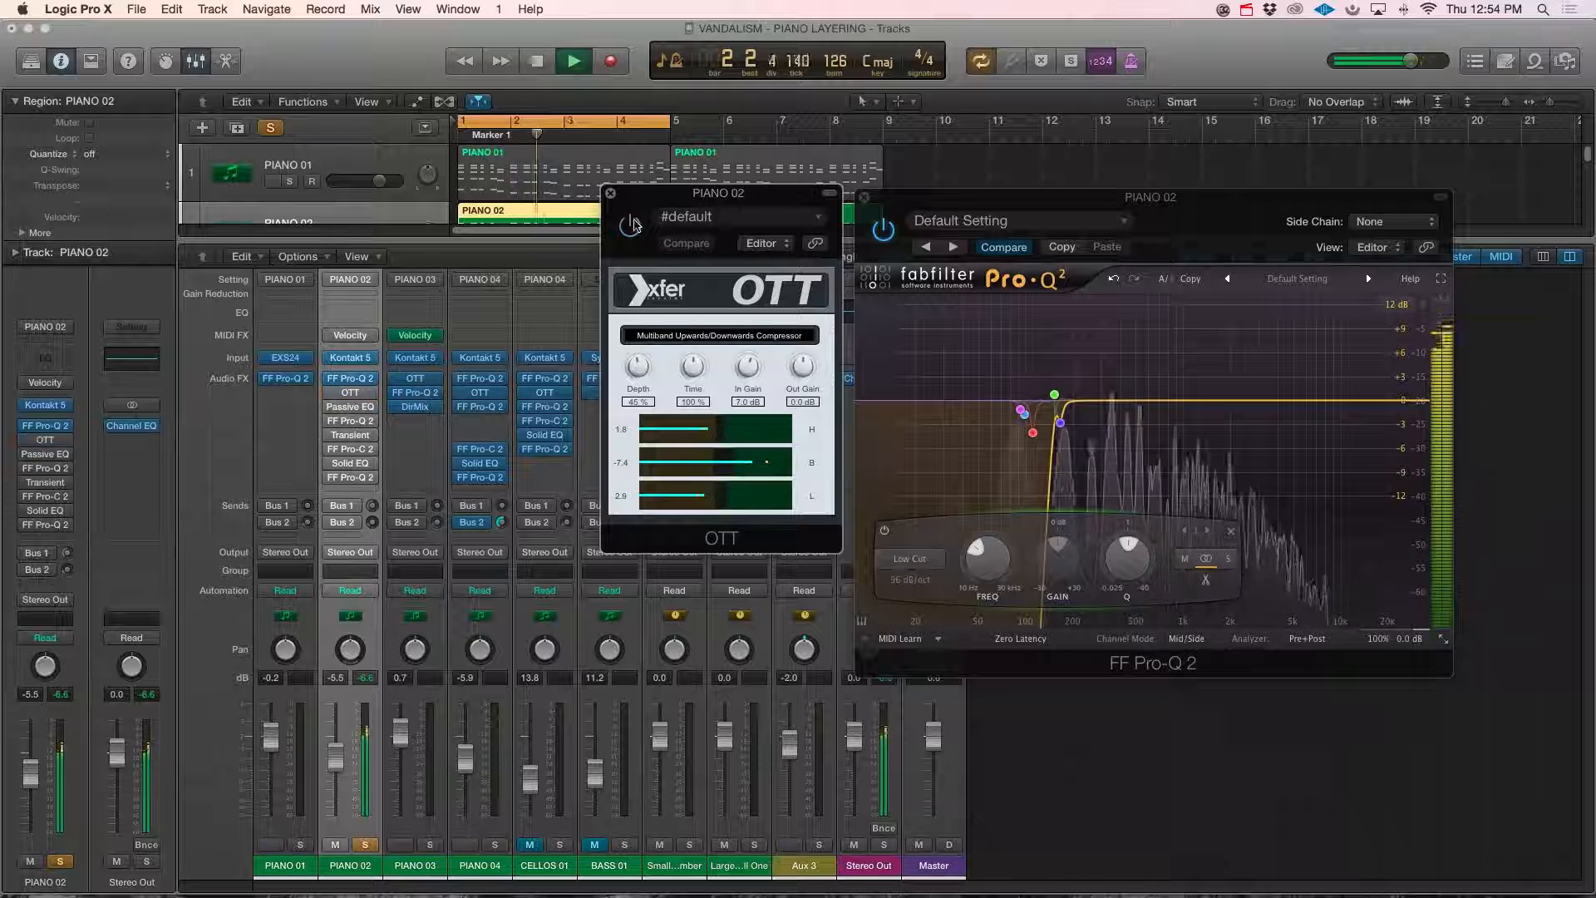
{"action": "key", "text": "space"}
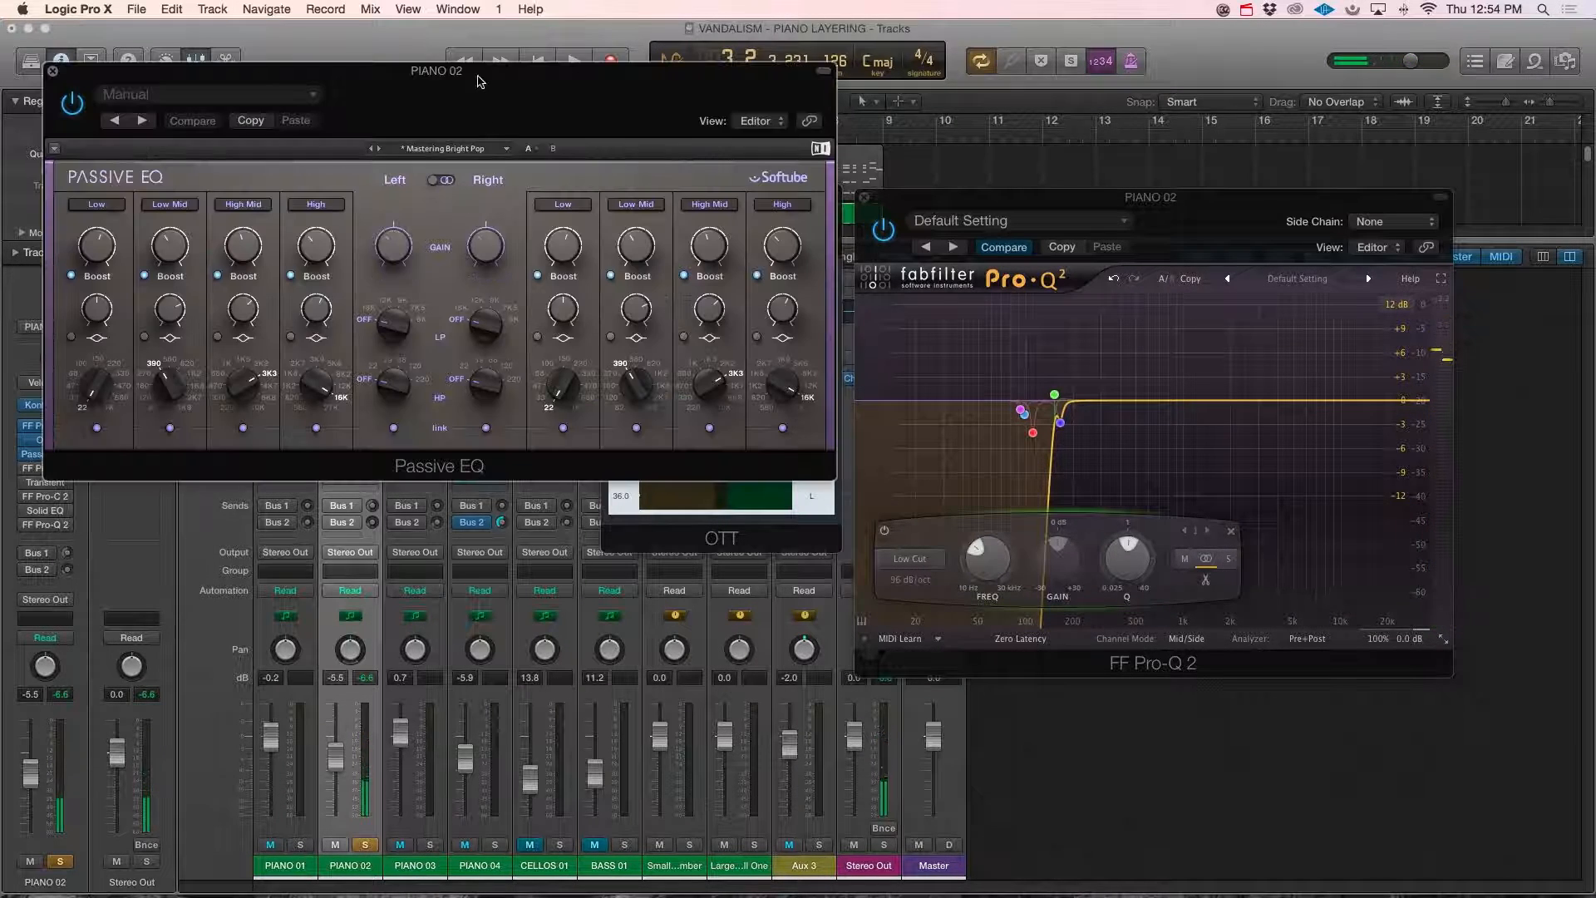
Raise the Passive EQ's Low Mid boost to 10.80 on PIANO 02, compare it with the plug-in bypassed, and close the other plug-in windows.
{"action": "left_click_drag", "start_coordinate": [478, 81], "coordinate": [1128, 220]}
{"action": "key", "text": "space"}
{"action": "mouse_move", "coordinate": [819, 385]}
{"action": "left_mouse_down"}
{"action": "mouse_move", "coordinate": [819, 349]}
{"action": "mouse_move", "coordinate": [819, 362]}
{"action": "left_mouse_up"}
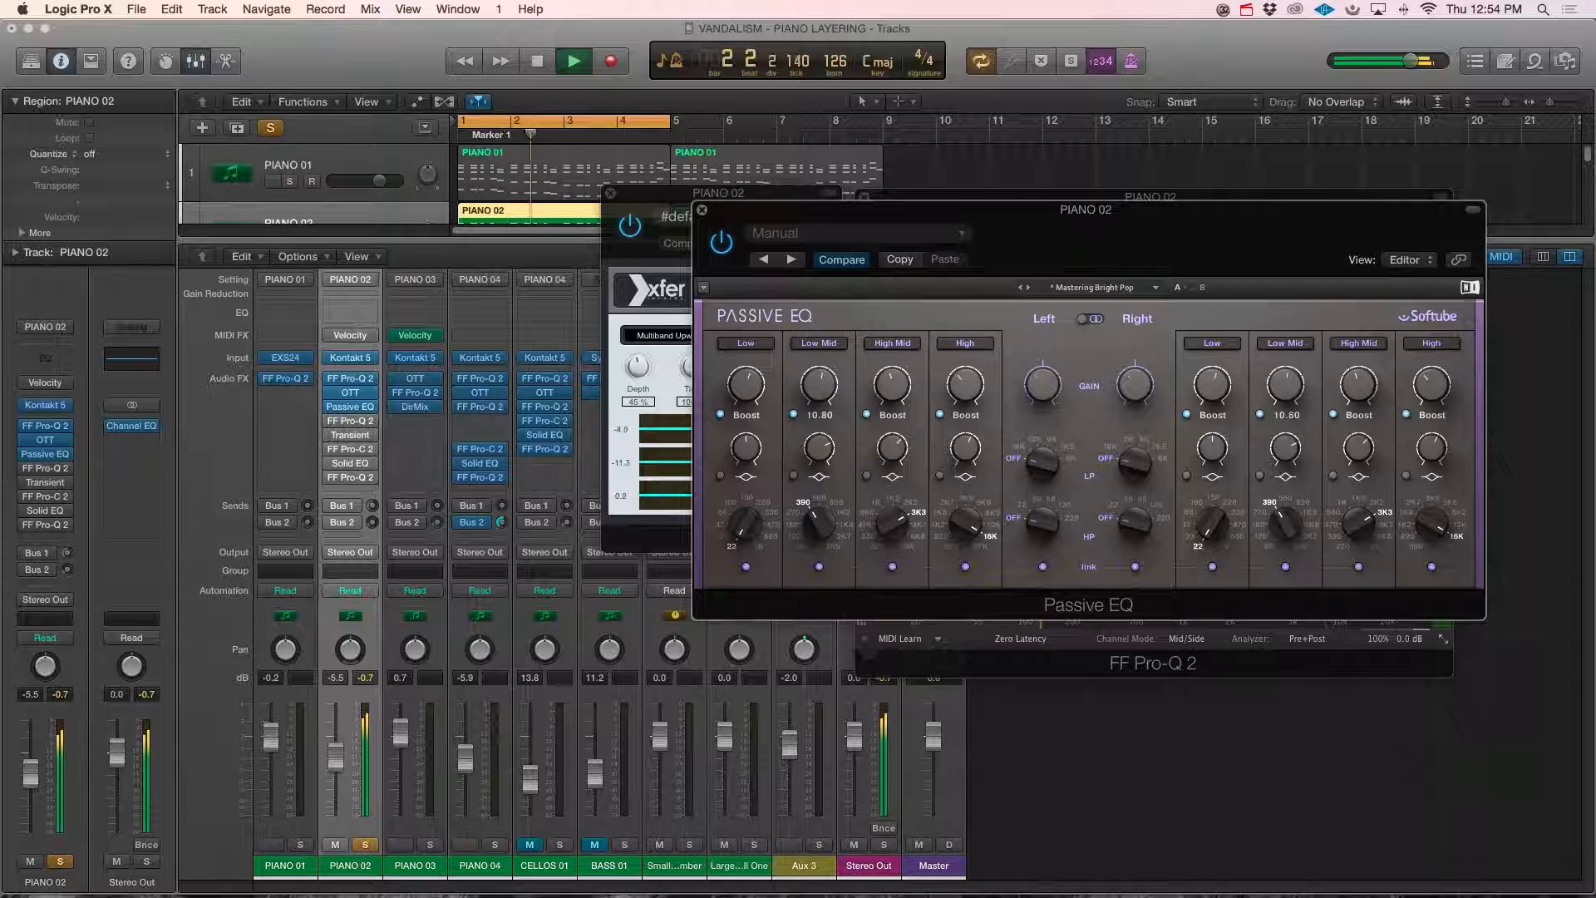
{"action": "left_click", "coordinate": [821, 343]}
{"action": "left_click", "coordinate": [822, 344]}
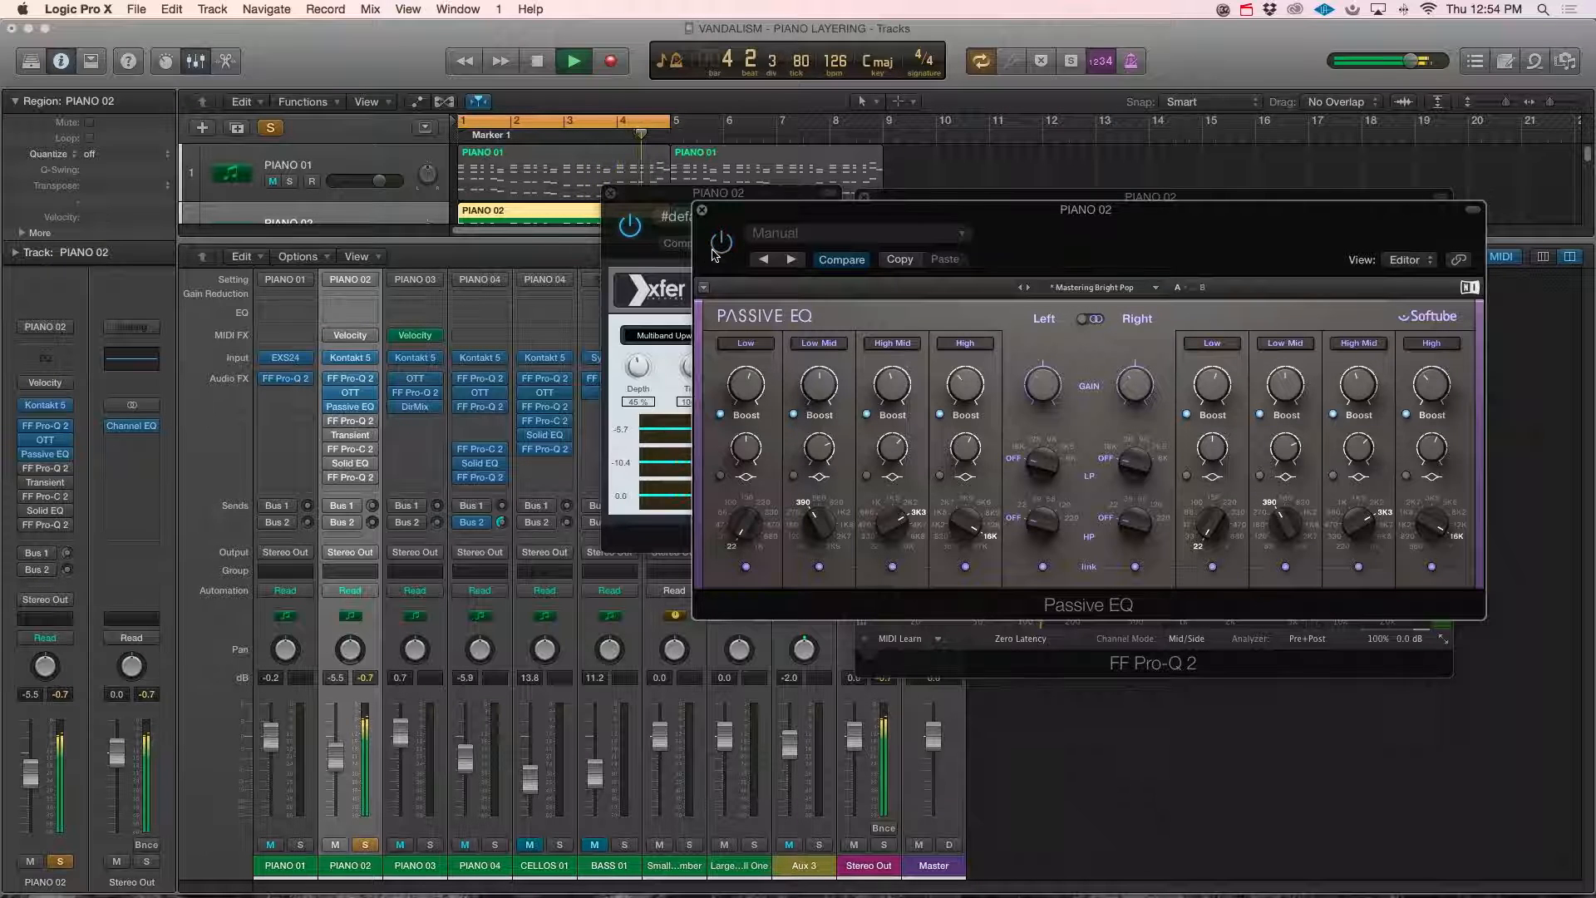
{"action": "key", "text": "space"}
{"action": "left_click", "coordinate": [610, 193]}
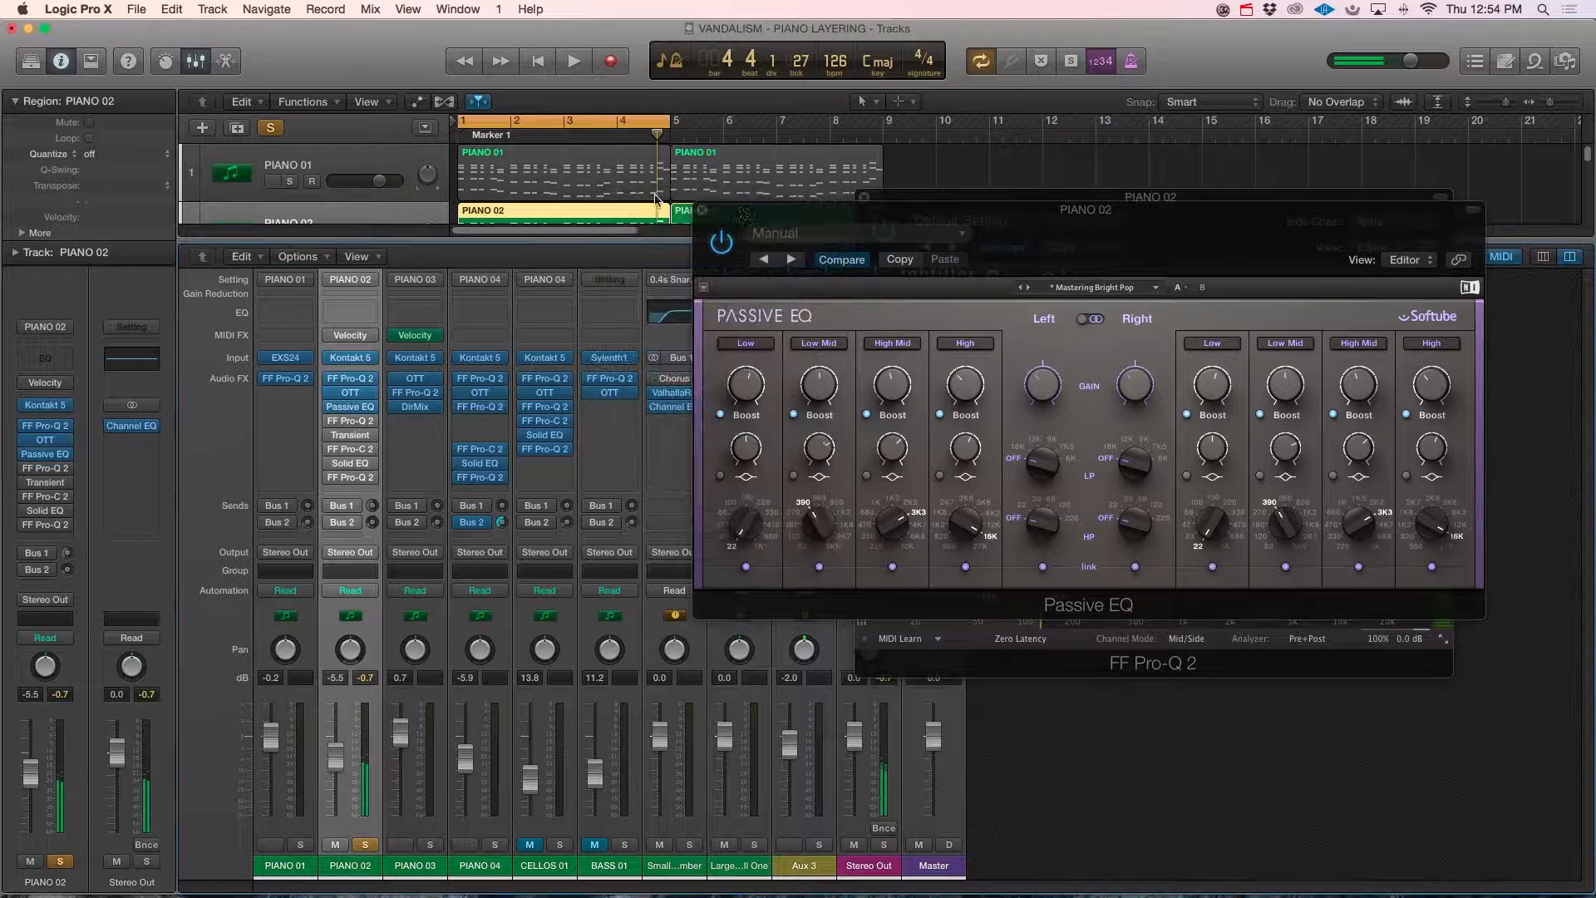
{"action": "left_click_drag", "start_coordinate": [935, 215], "coordinate": [927, 235]}
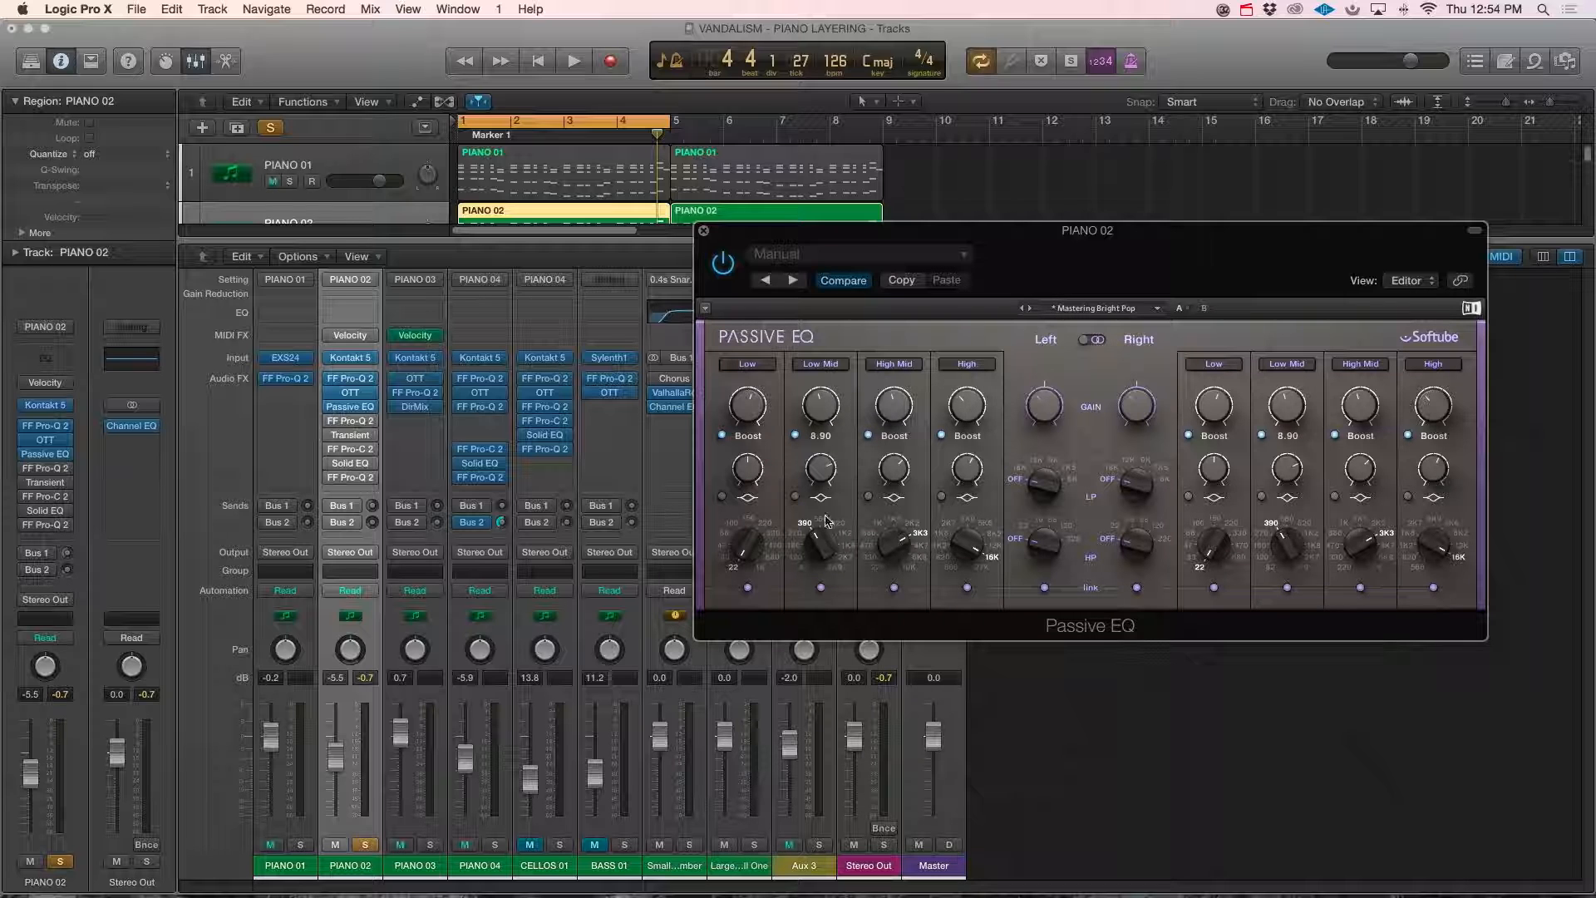
Raise the Passive EQ's Low Mid boost to 10.30 during playback, and toggle OTT and Passive EQ to compare the sound.
{"action": "key", "text": "space"}
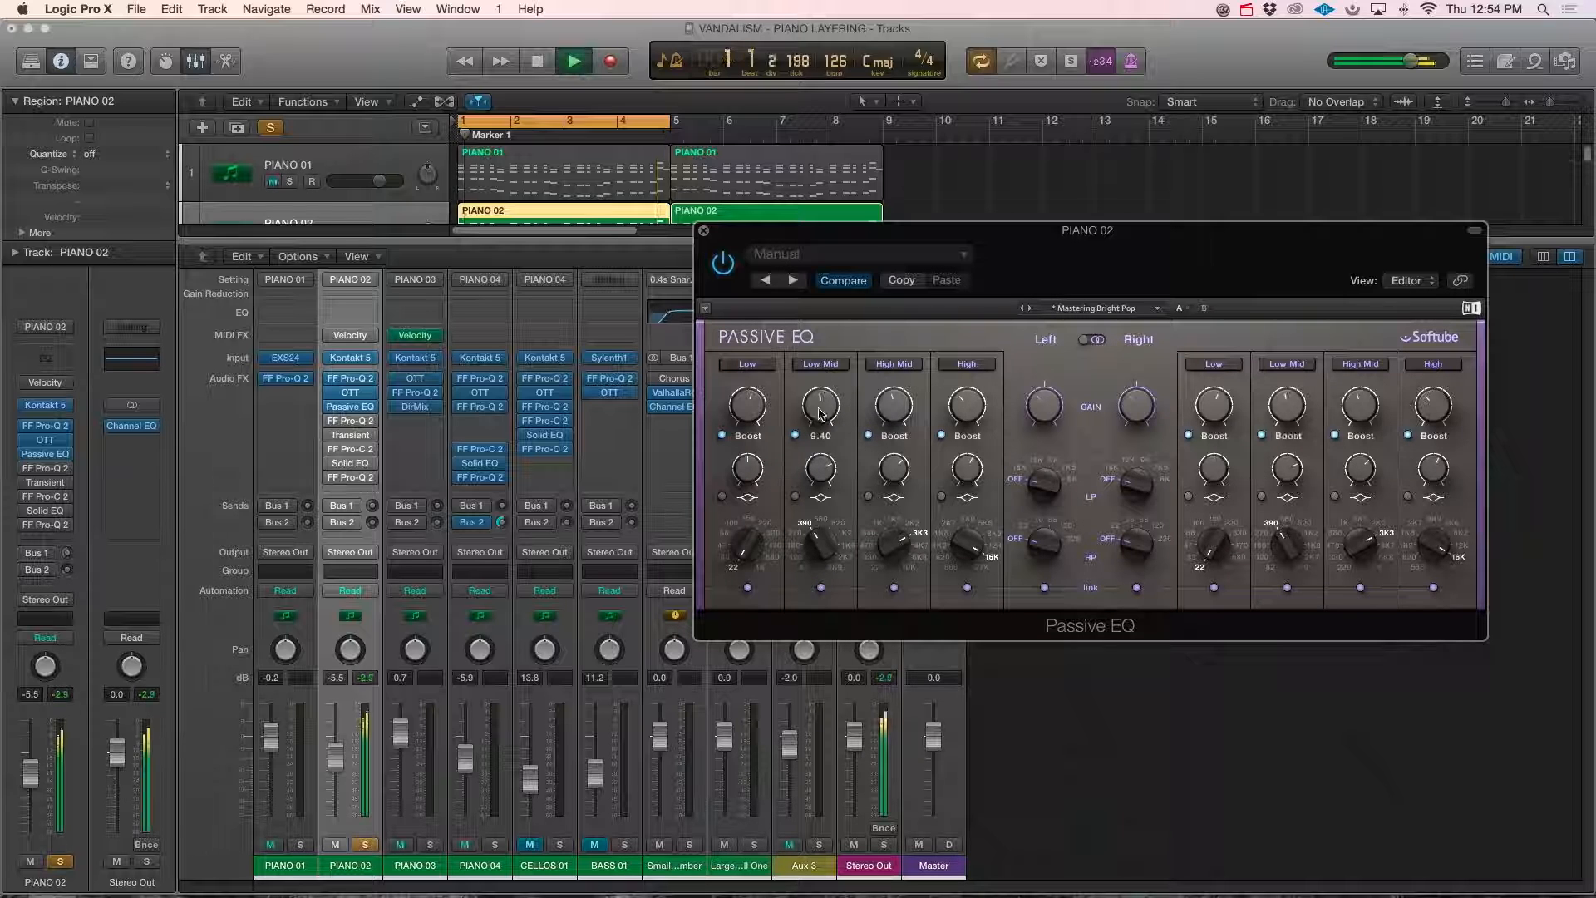
{"action": "mouse_move", "coordinate": [819, 414]}
{"action": "left_mouse_down"}
{"action": "mouse_move", "coordinate": [818, 395]}
{"action": "mouse_move", "coordinate": [820, 439]}
{"action": "left_mouse_up"}
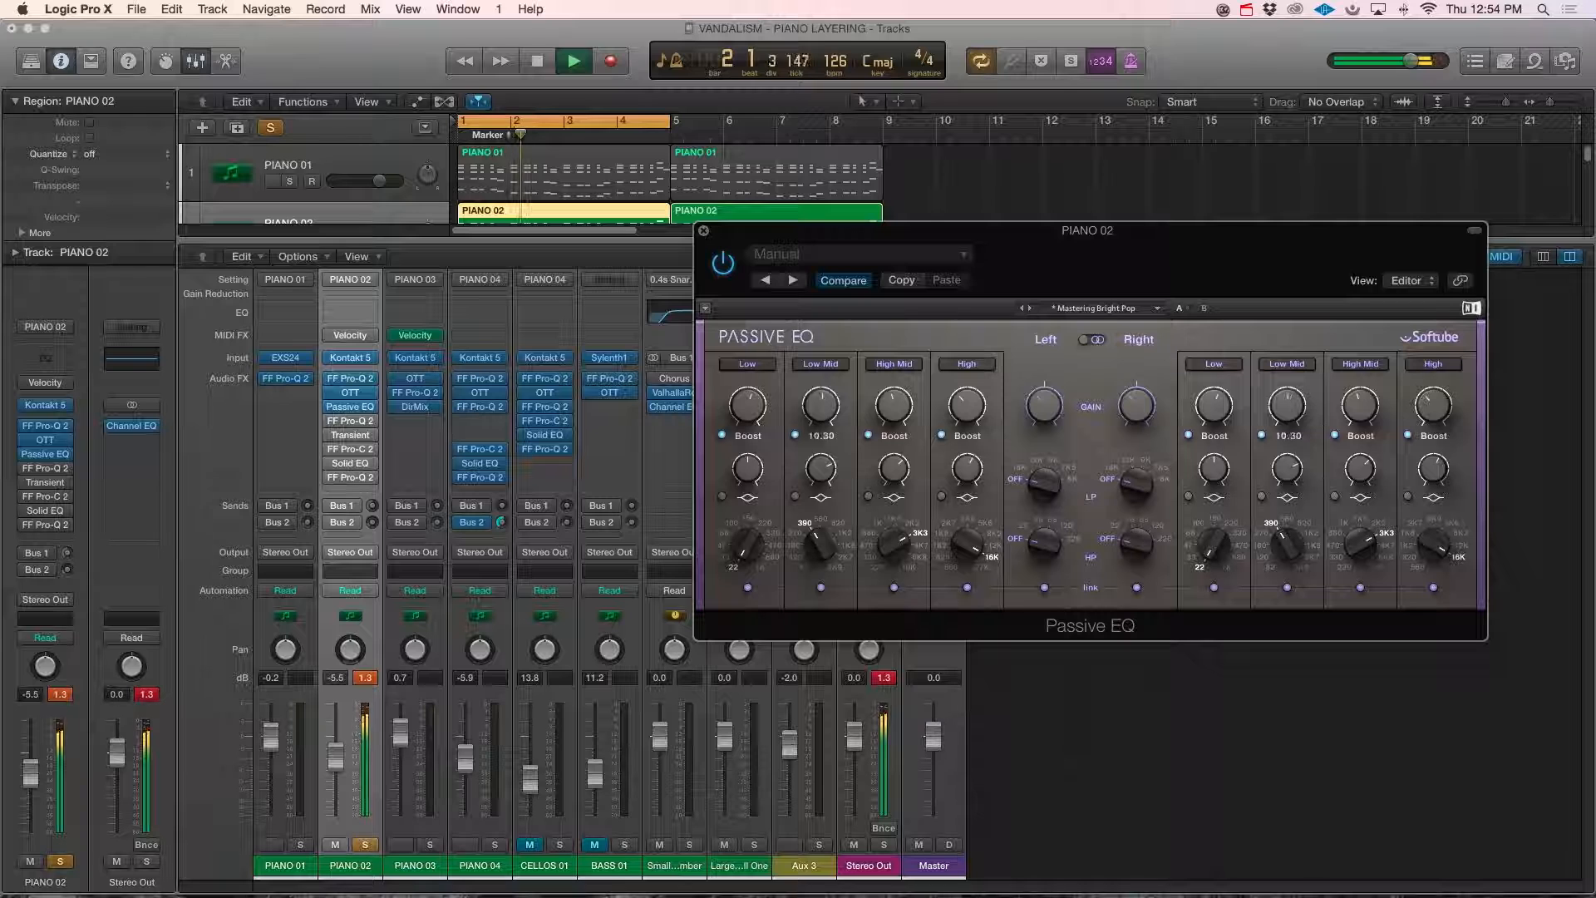
{"action": "left_click", "coordinate": [331, 392]}
{"action": "left_click", "coordinate": [332, 406]}
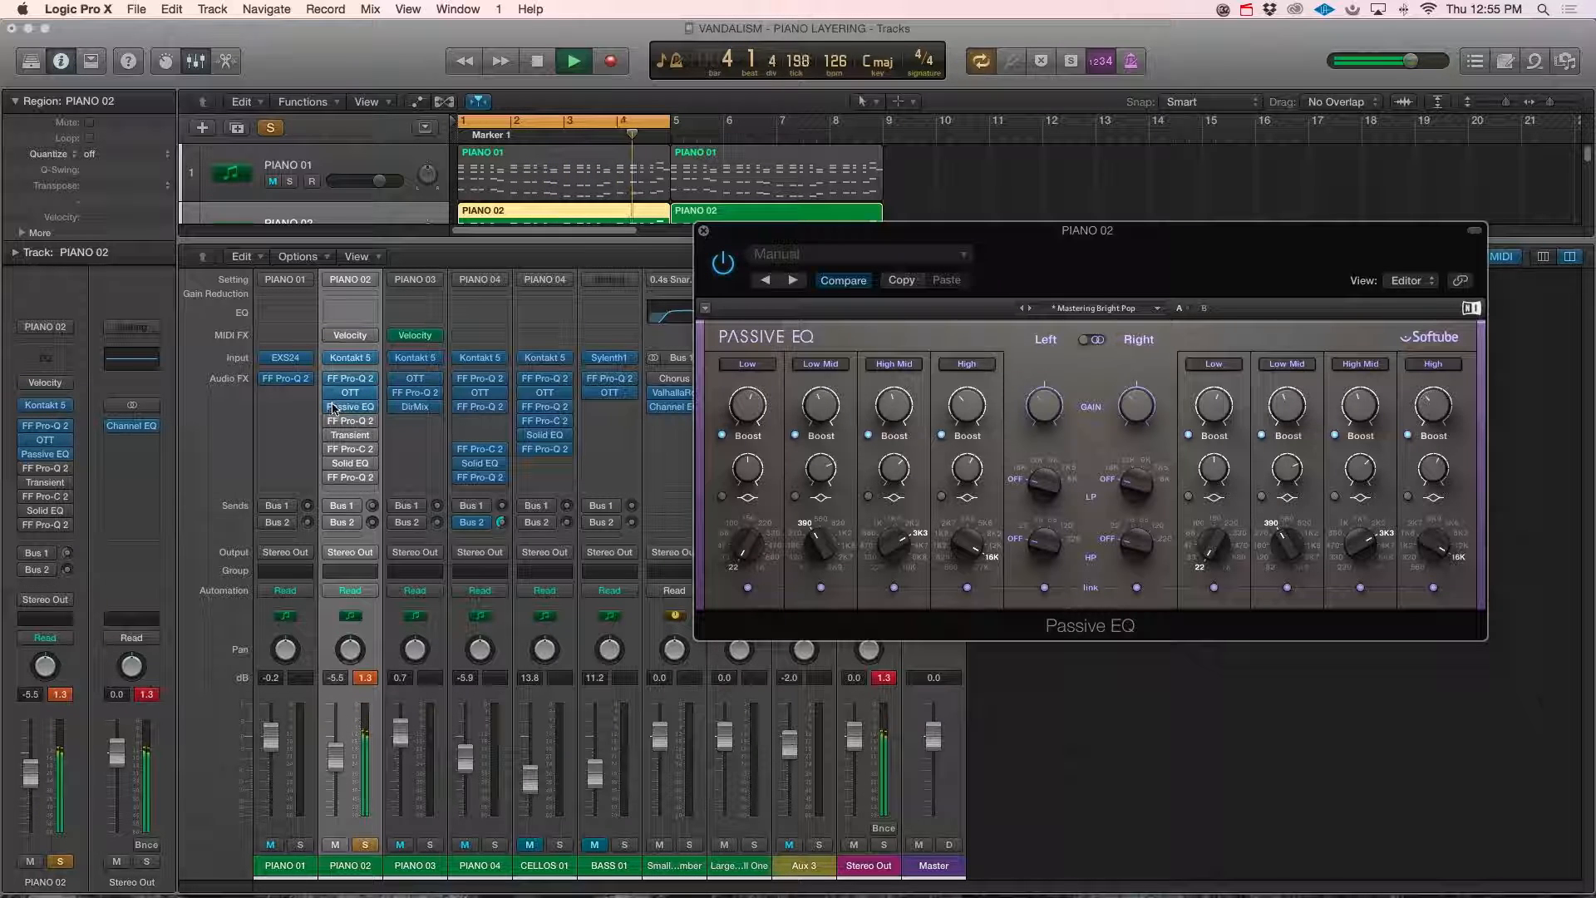
Close Passive EQ, open PIANO 02's second FF Pro-Q 2, and raise its red low cut to about 174 Hz during playback.
{"action": "key", "text": "space"}
{"action": "left_click", "coordinate": [705, 231]}
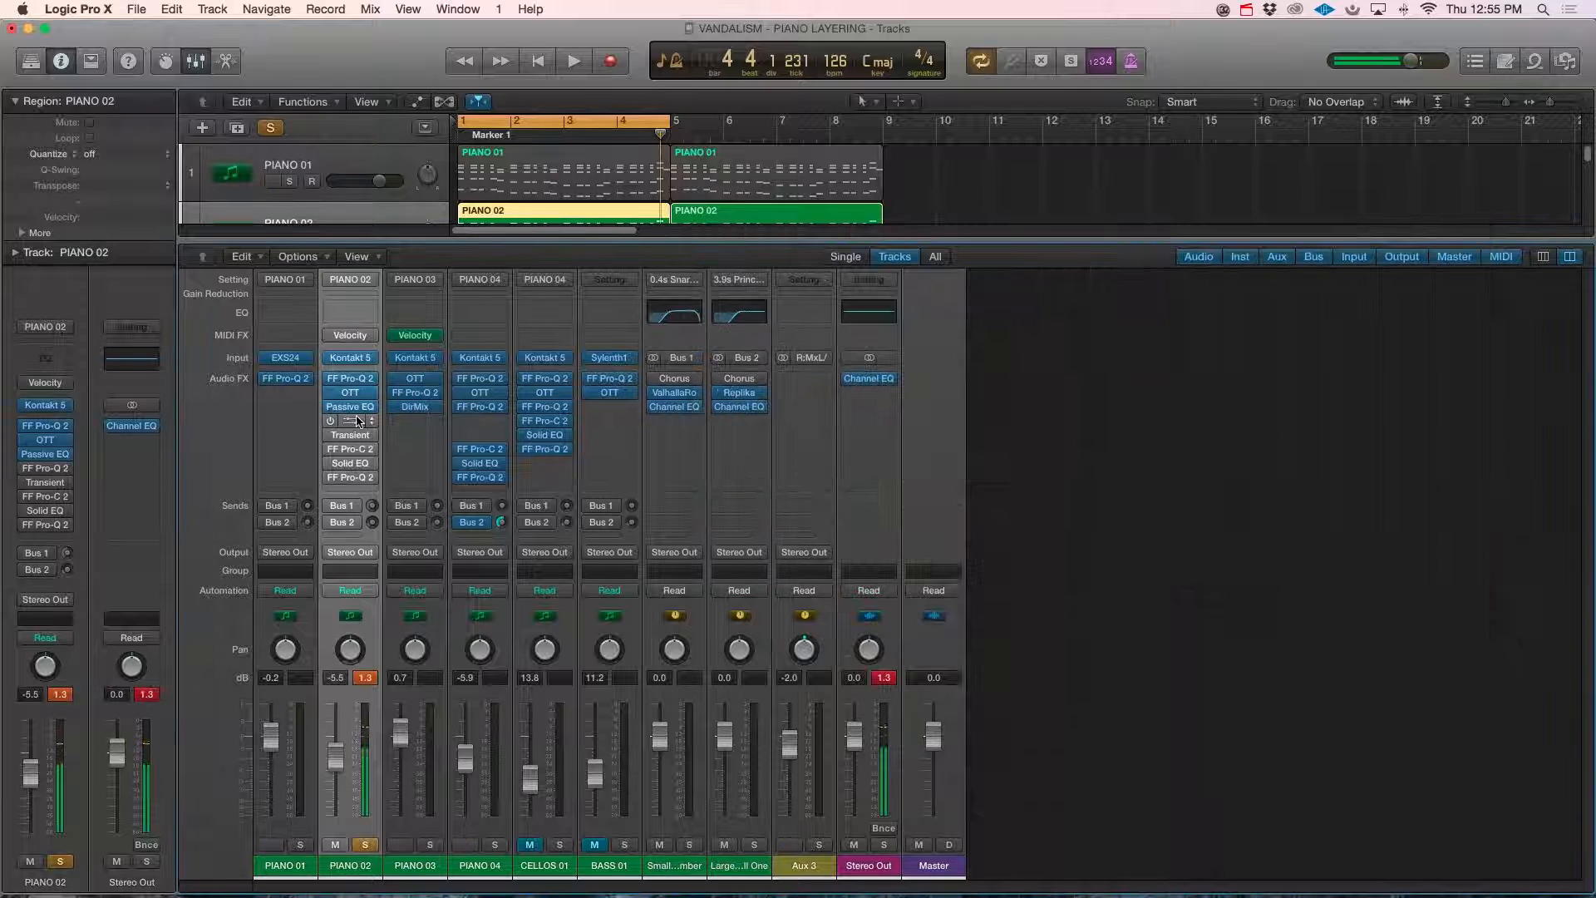
{"action": "left_click", "coordinate": [355, 422]}
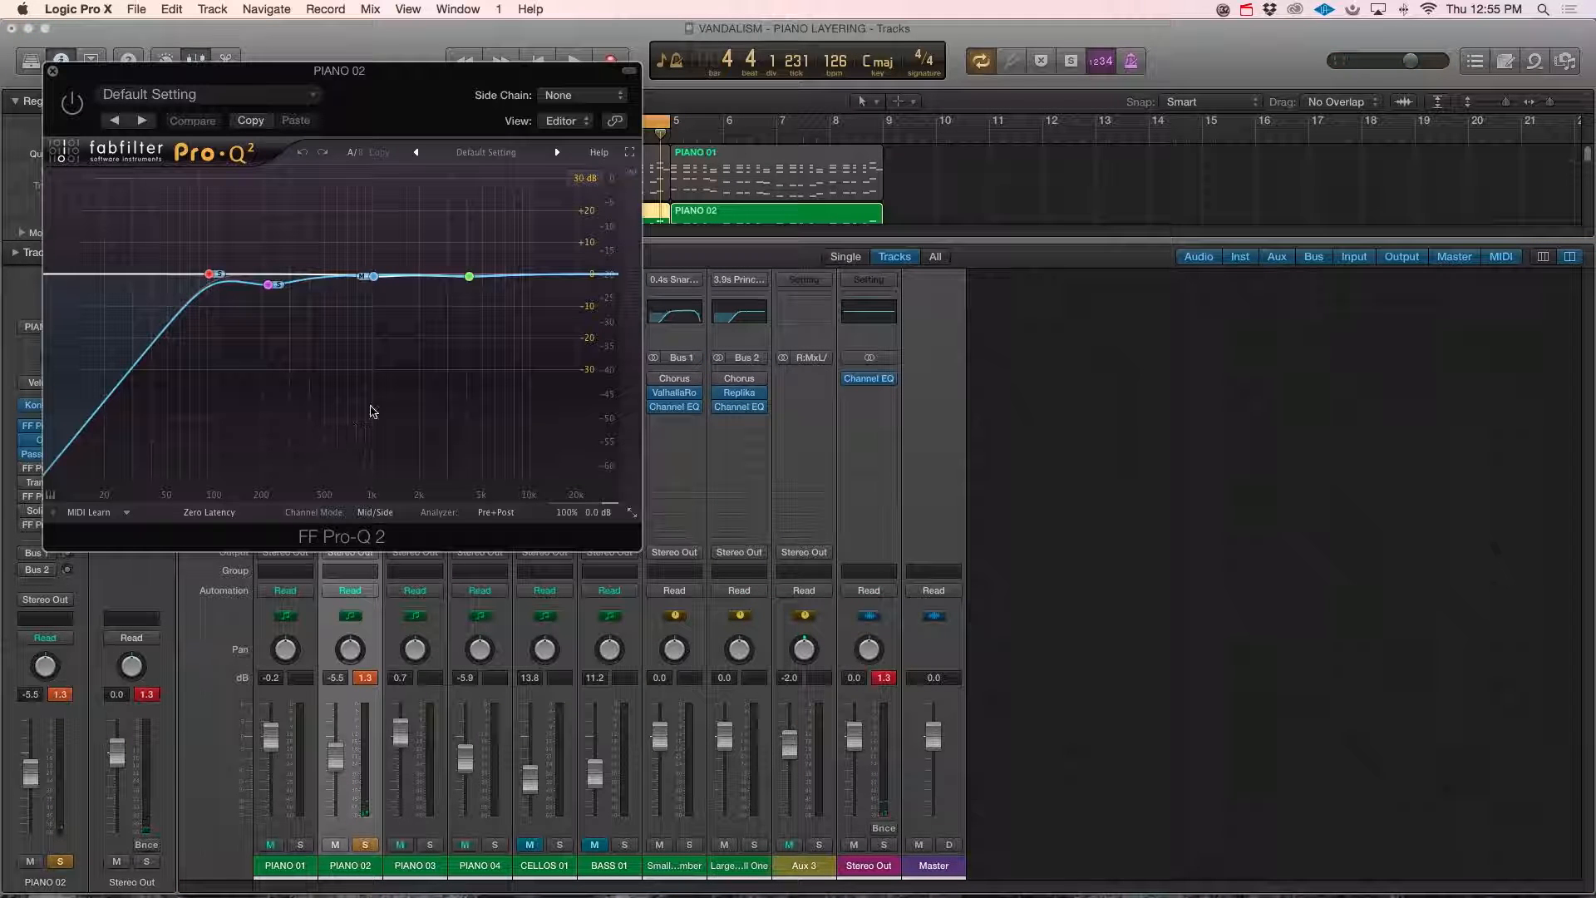
{"action": "key", "text": "space"}
{"action": "left_click_drag", "start_coordinate": [209, 273], "coordinate": [265, 270]}
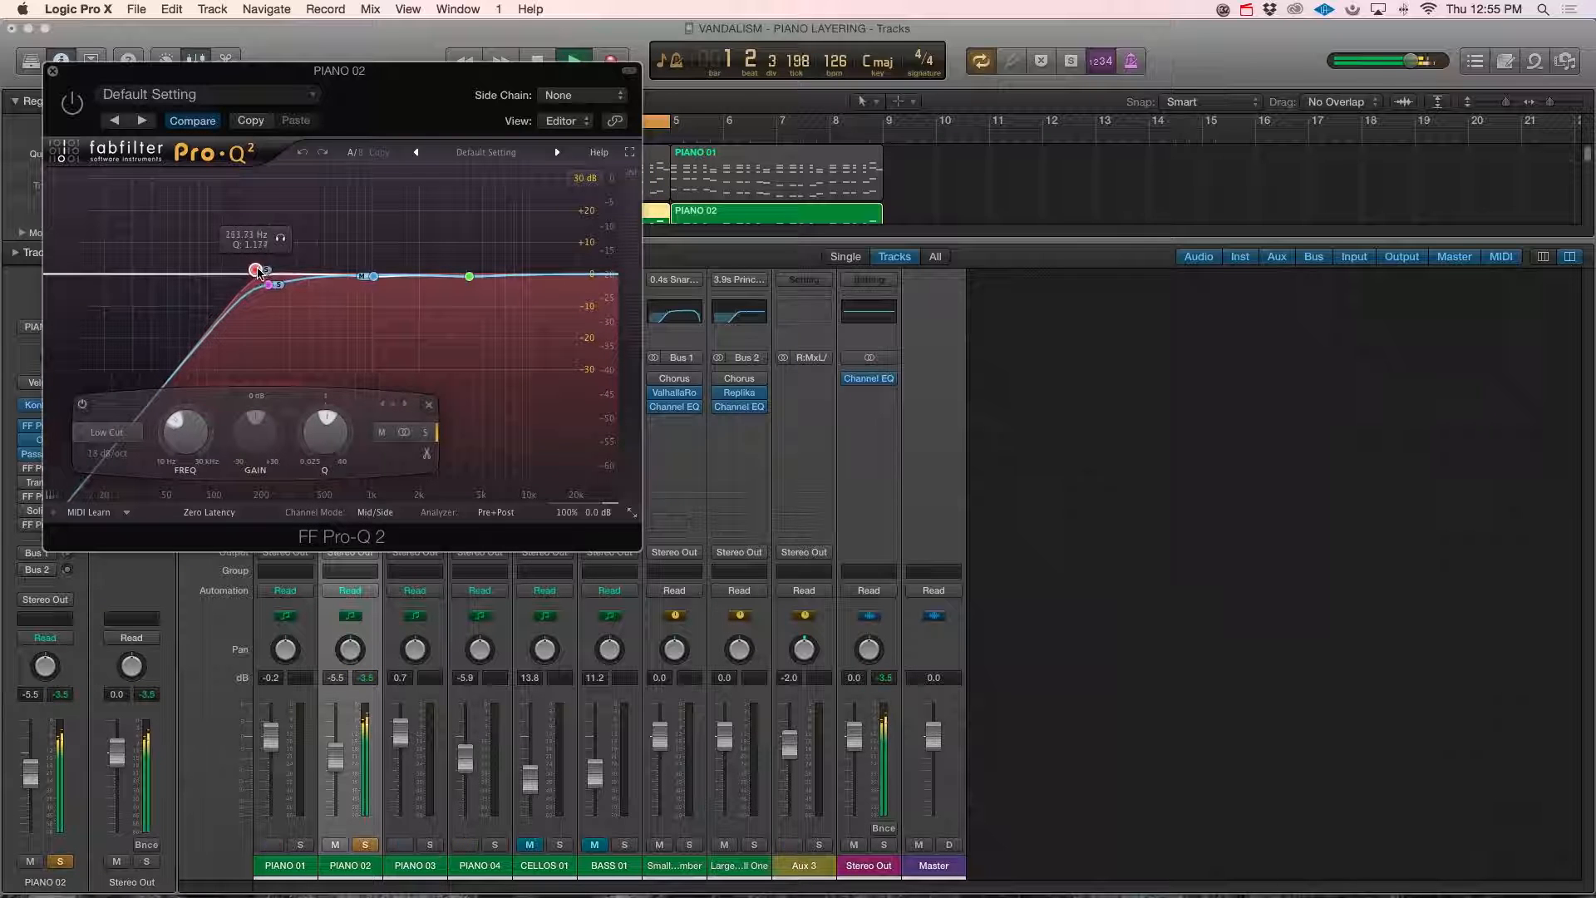
{"action": "left_click_drag", "start_coordinate": [118, 143], "coordinate": [645, 206]}
Add a bell boost of about 5 dB near 400 Hz in PIANO 02's second FF Pro-Q 2 and stop playback.
{"action": "left_click_drag", "start_coordinate": [793, 335], "coordinate": [841, 312]}
{"action": "left_click", "coordinate": [847, 337]}
{"action": "key", "text": "space"}
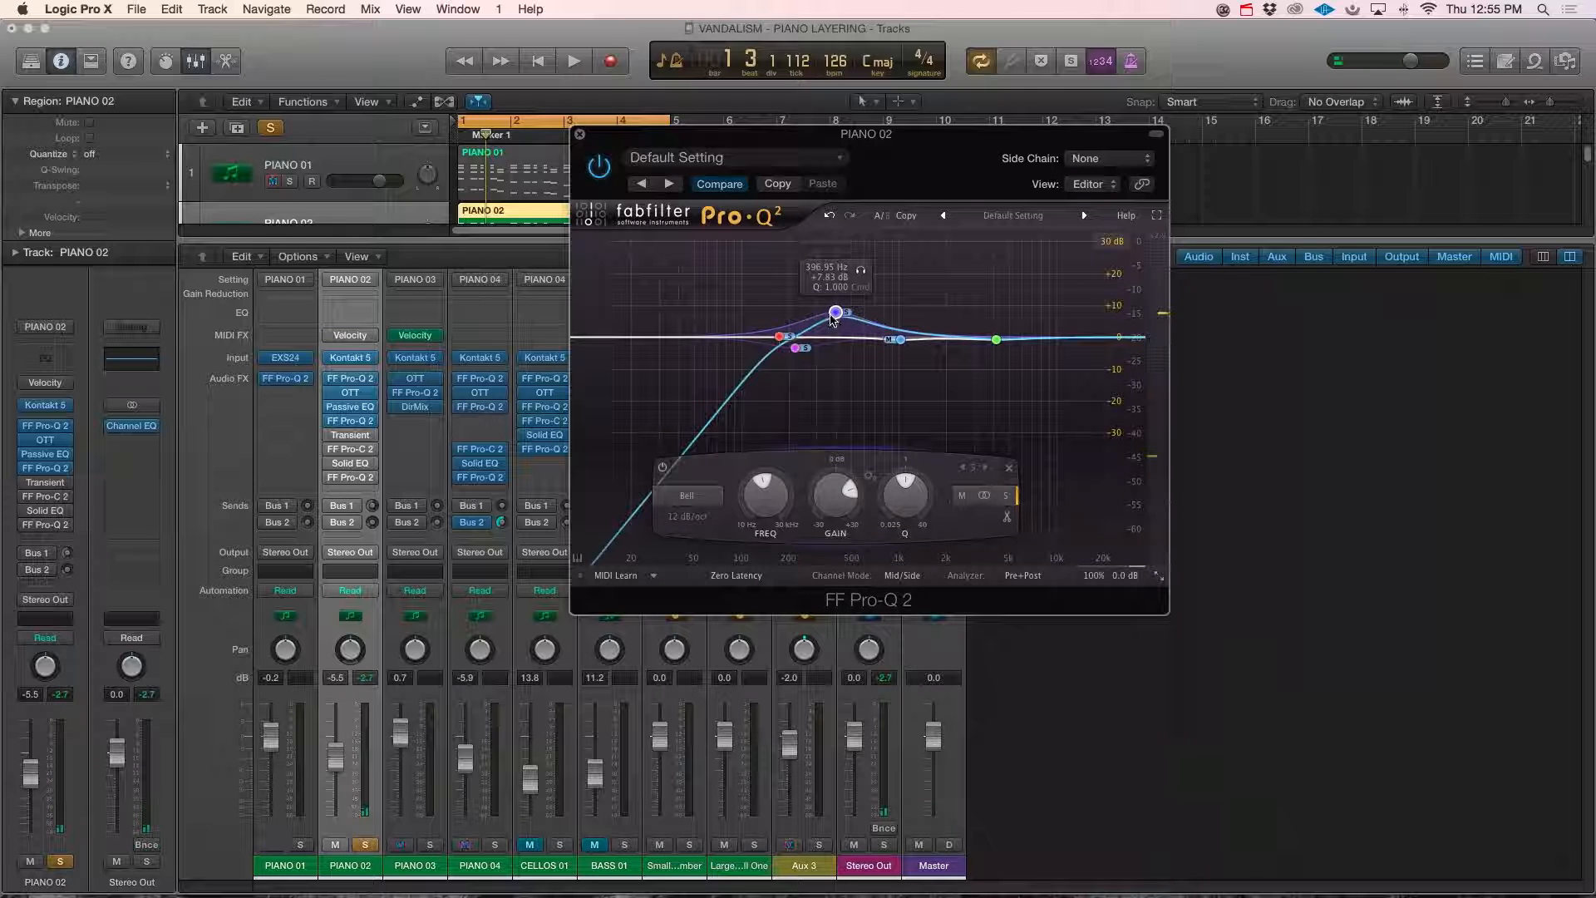
{"action": "left_click_drag", "start_coordinate": [832, 318], "coordinate": [840, 325]}
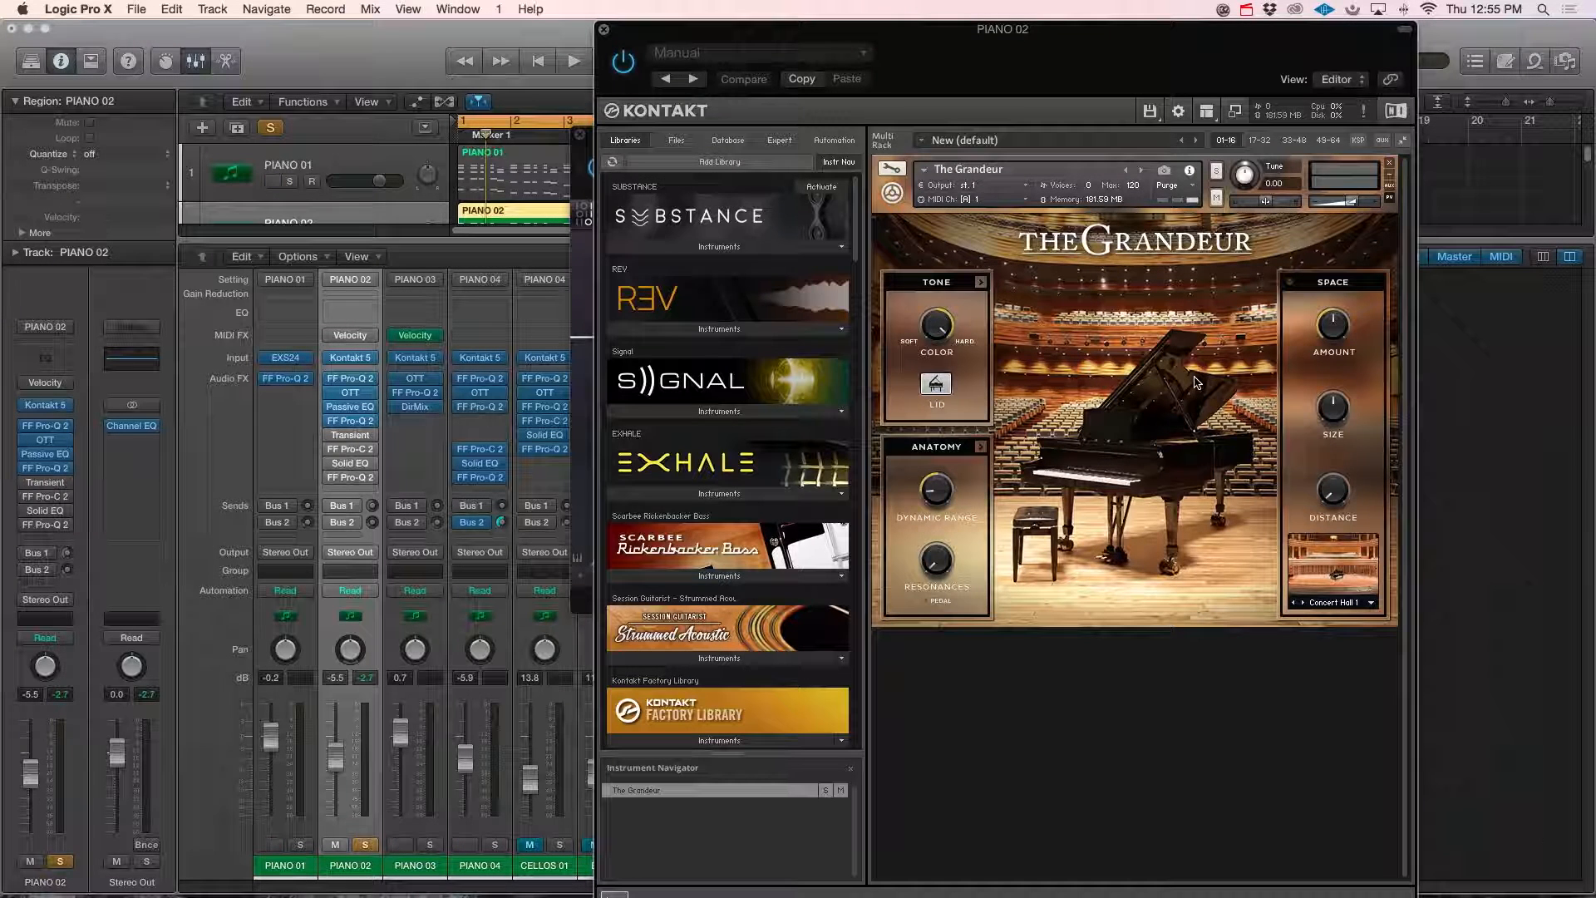
Compare soft and hard Color settings of The Grandeur in PIANO 02's Kontakt, and close the instrument window.
{"action": "left_click_drag", "start_coordinate": [938, 323], "coordinate": [960, 321]}
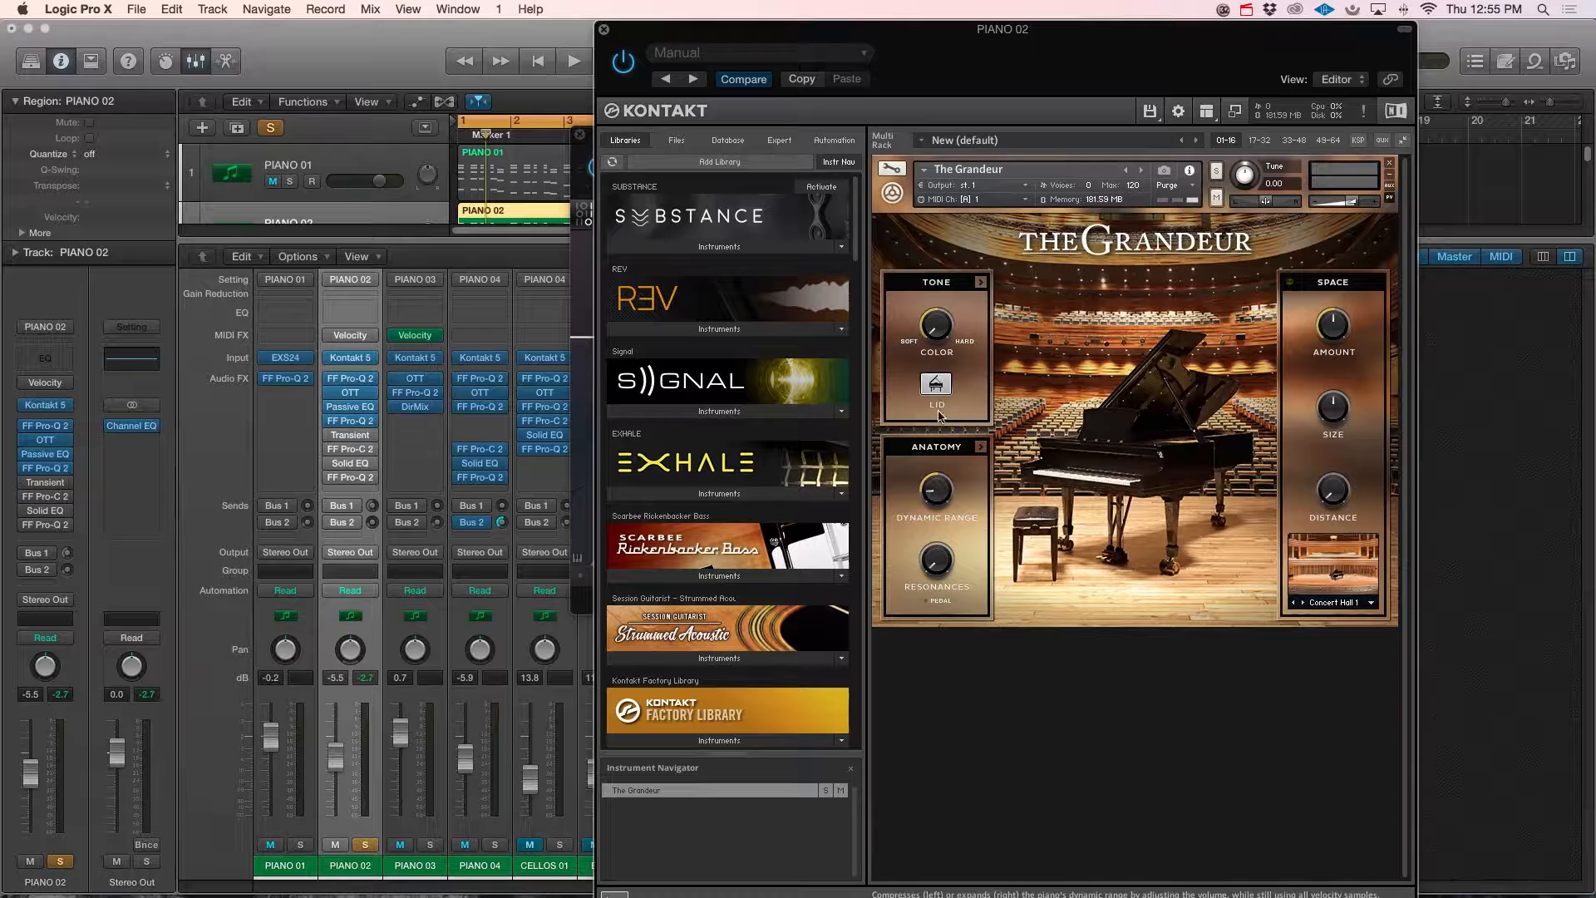
{"action": "key", "text": "space"}
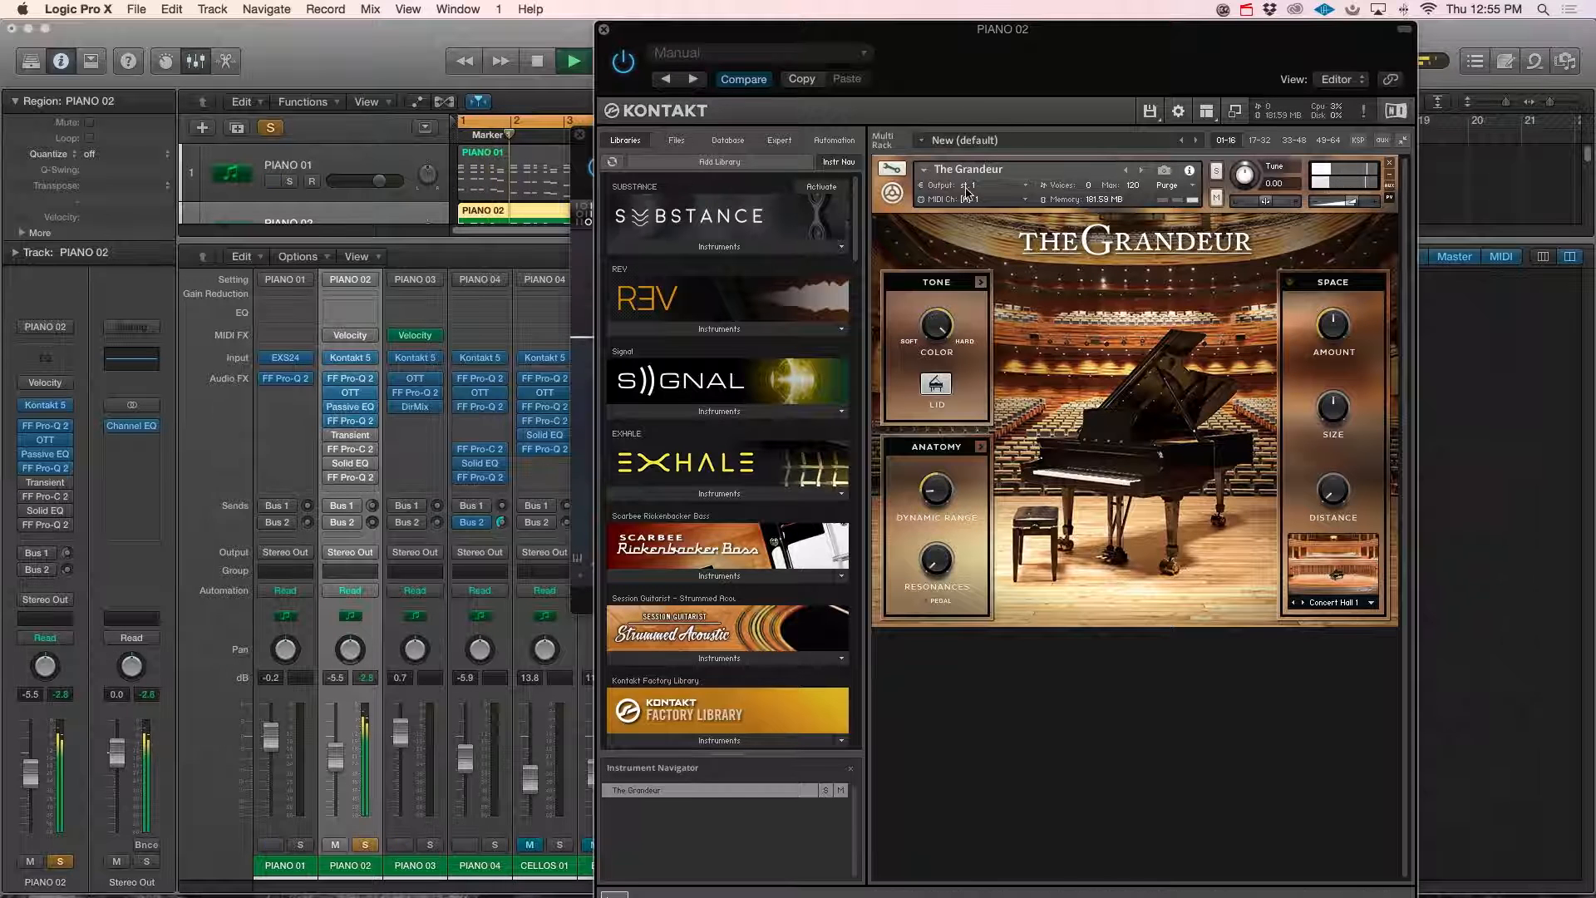
{"action": "key", "text": "space"}
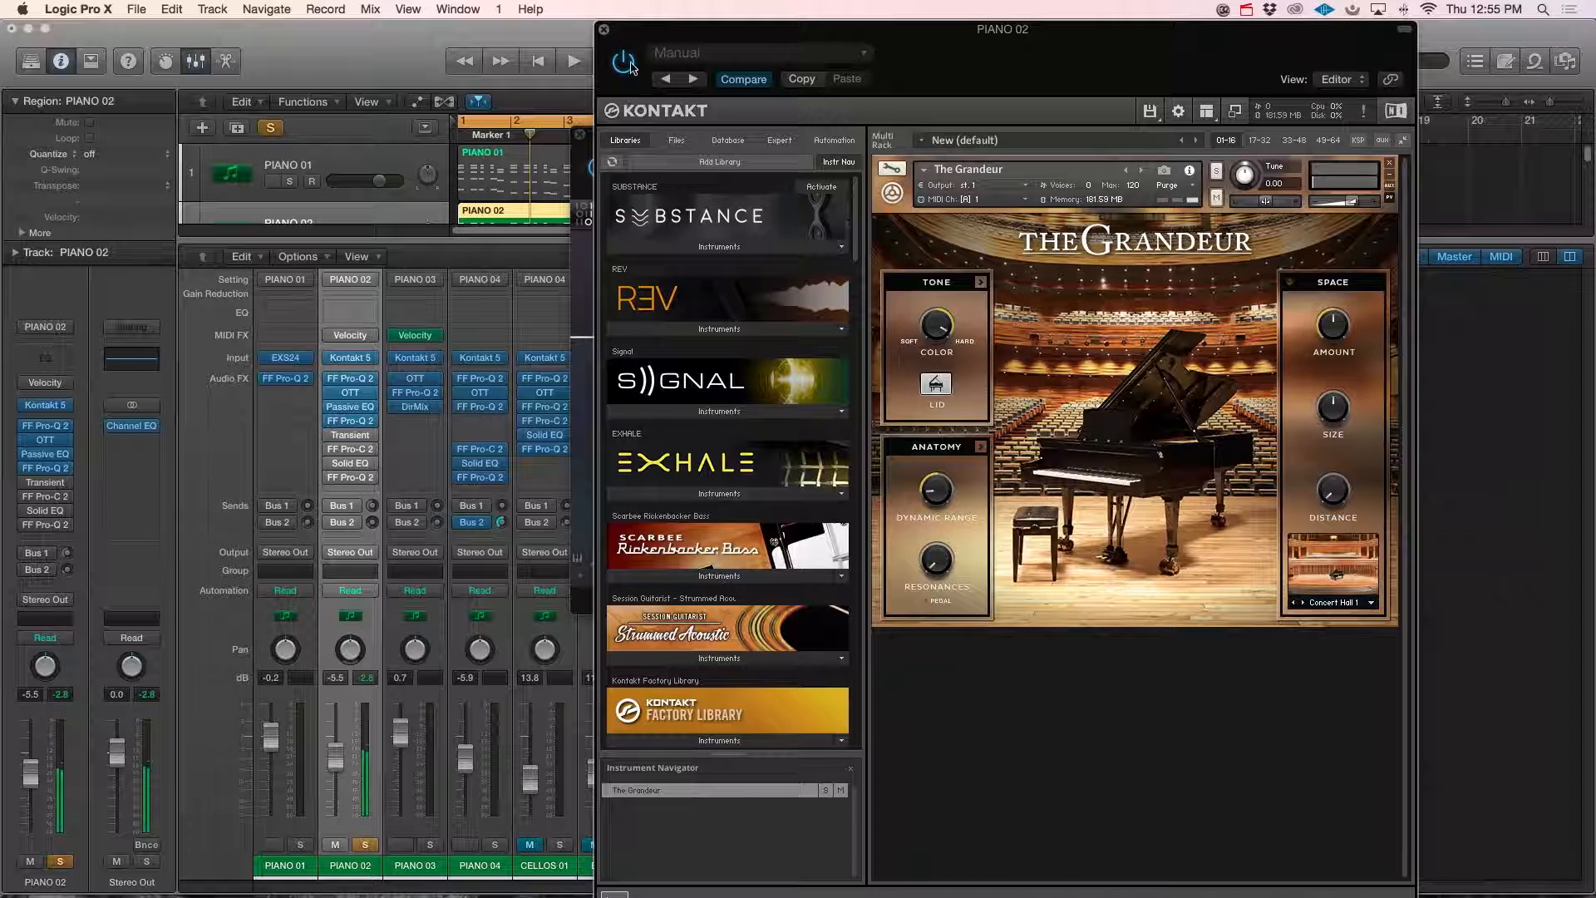
{"action": "left_click", "coordinate": [605, 29]}
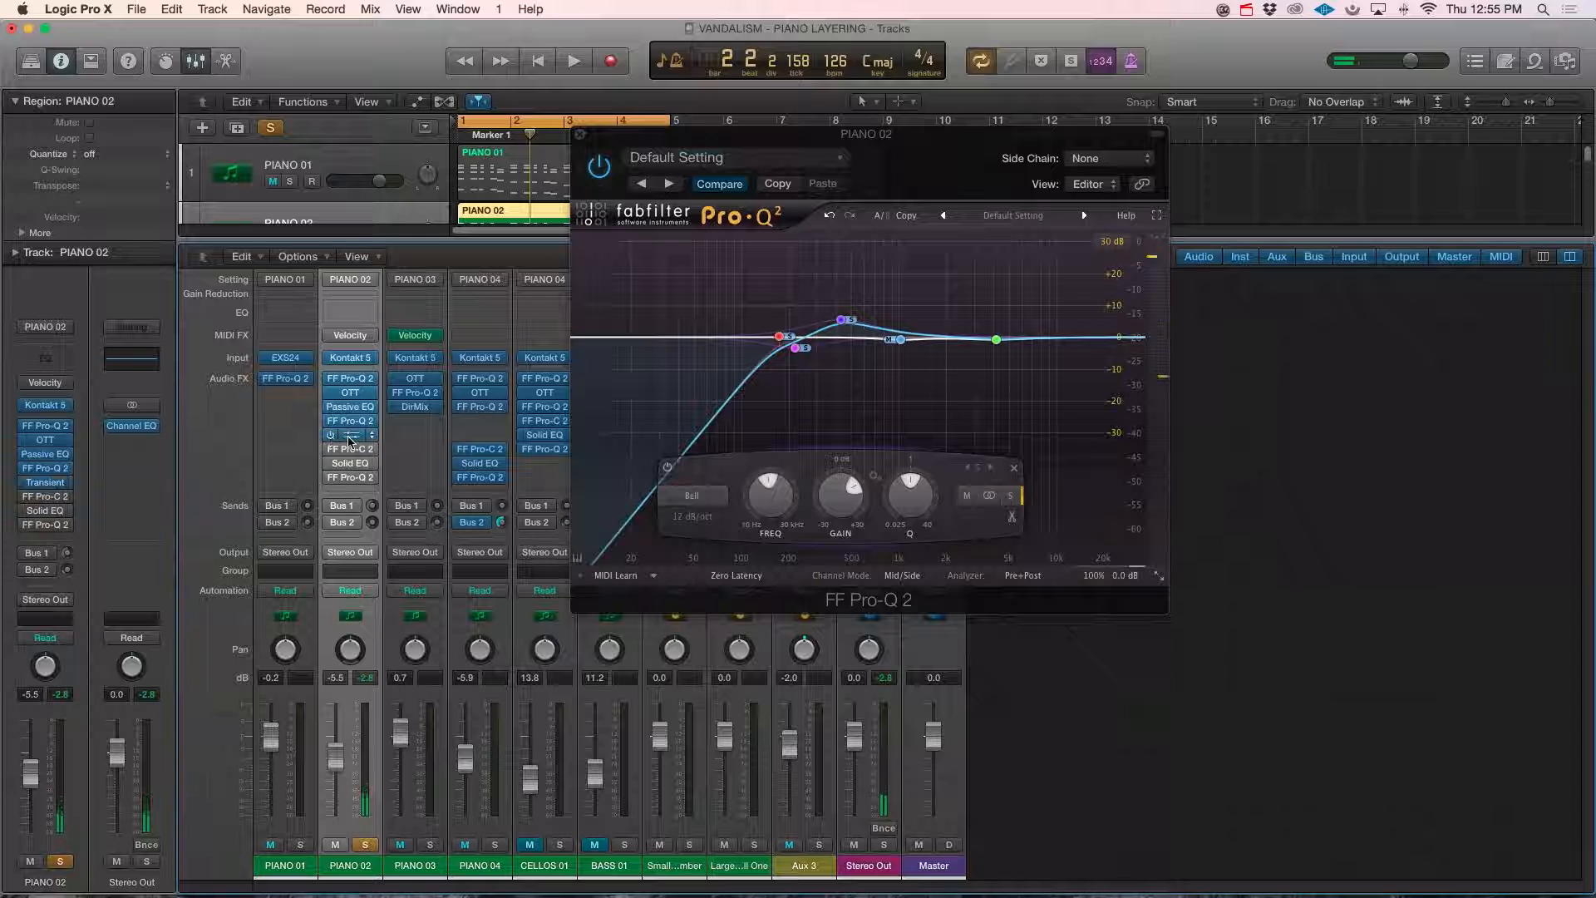
Open Transient Master on PIANO 02, close the FF Pro-Q 2 window, and set Attack to 15.0 % after trying 80.0 % during playback.
{"action": "left_click", "coordinate": [350, 436]}
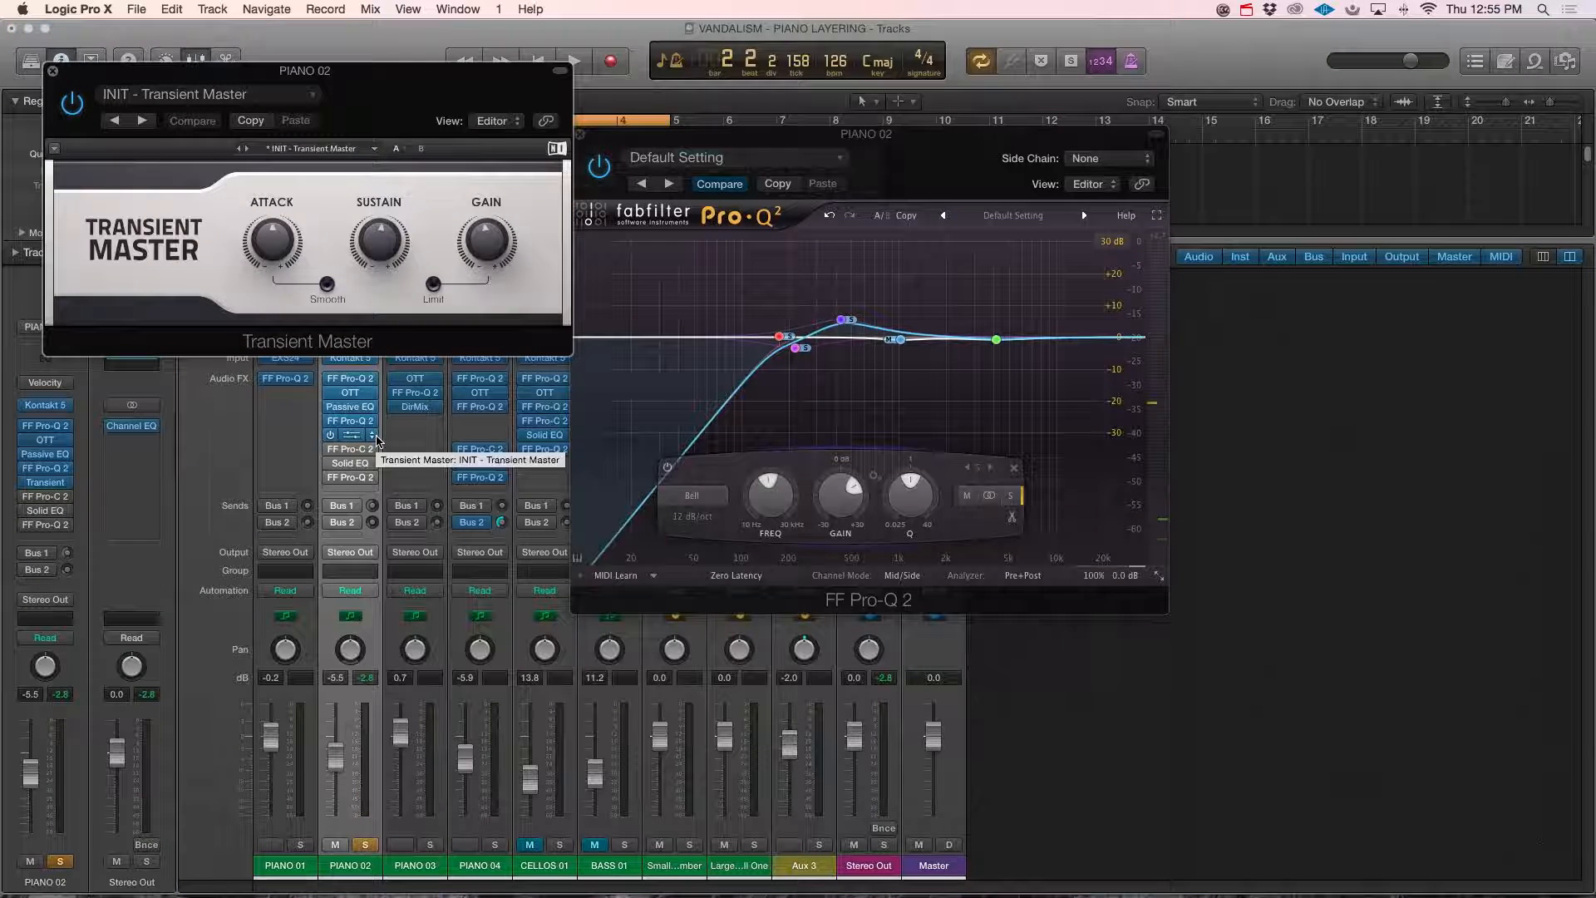
{"action": "left_click_drag", "start_coordinate": [305, 69], "coordinate": [907, 210]}
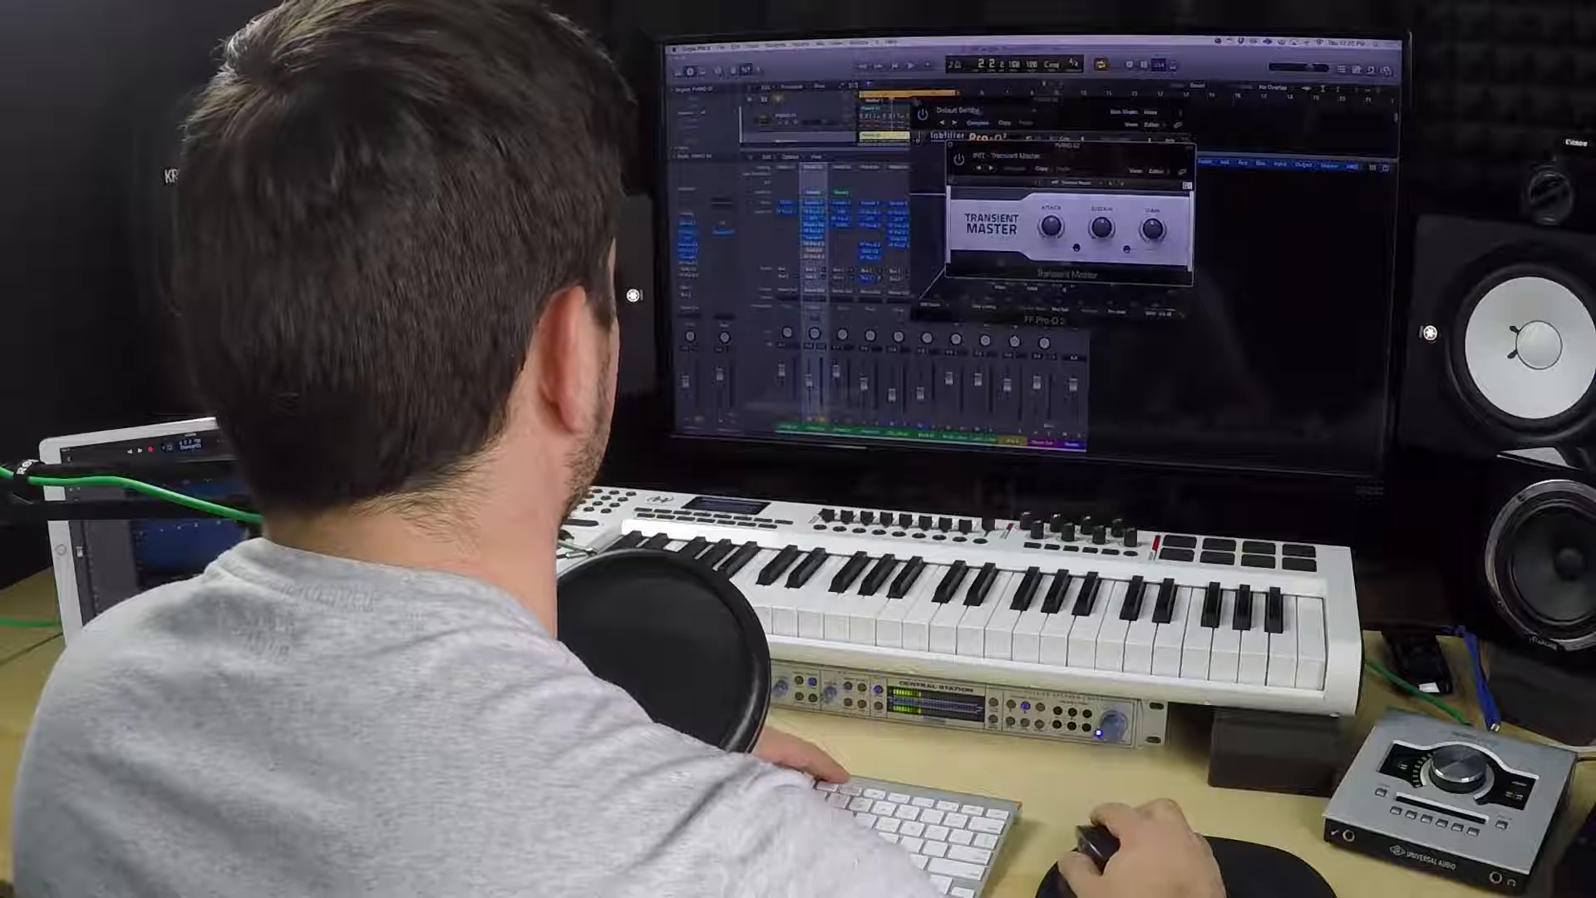
{"action": "left_click", "coordinate": [916, 101]}
{"action": "key", "text": "space"}
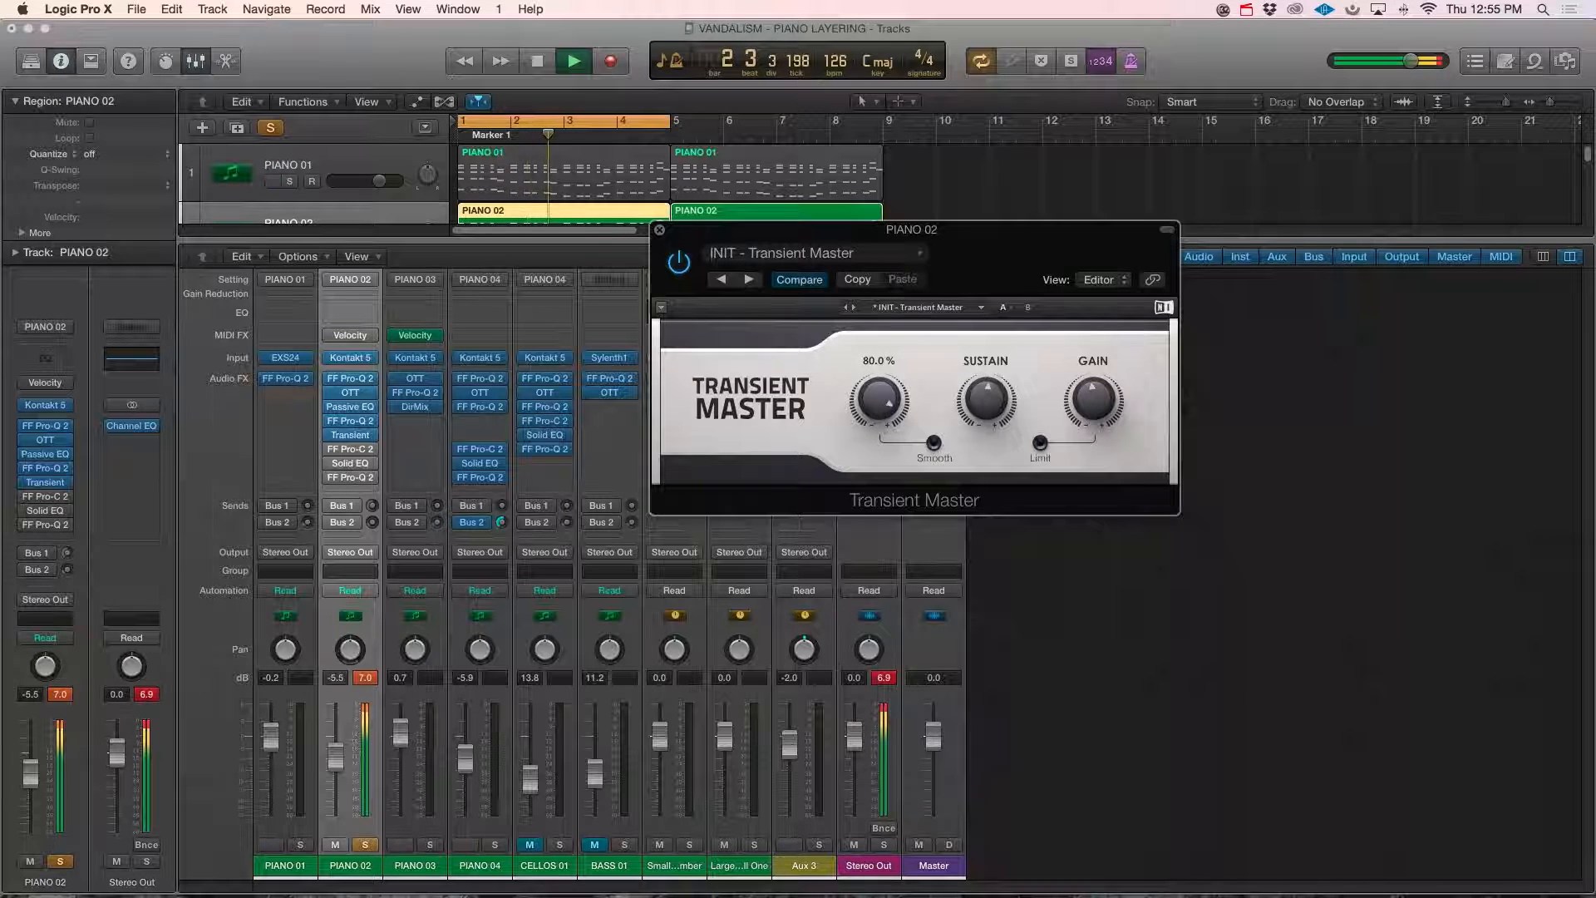
{"action": "key", "text": "space"}
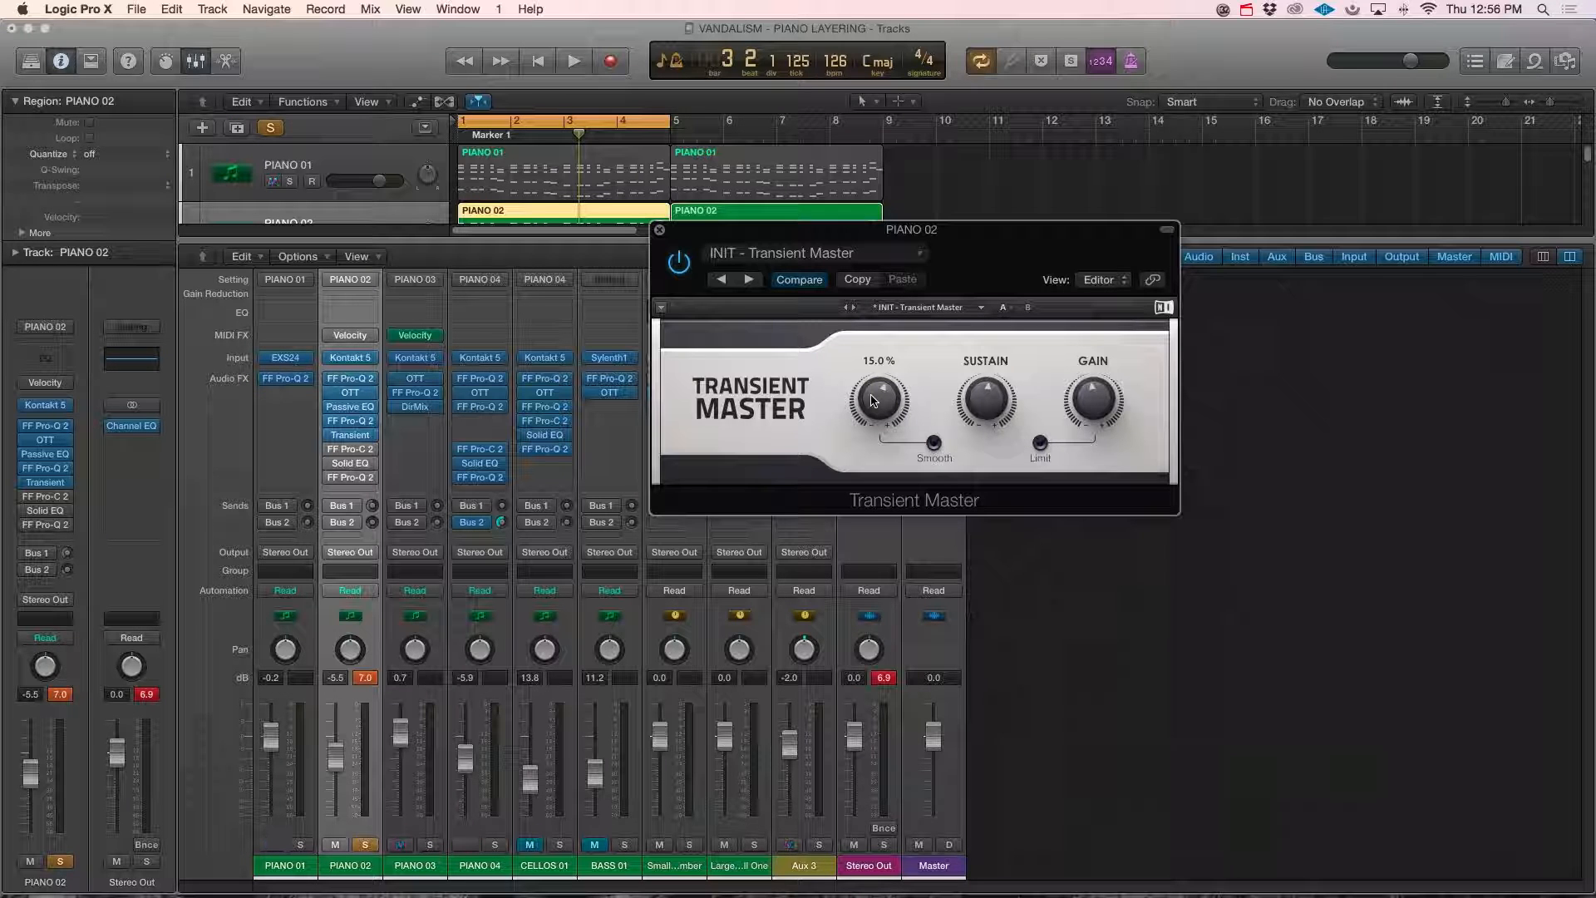
Raise Transient Master's Attack to 33.0 % during playback, and lower PIANO 02's volume to -6.0 dB after resetting its peak reading.
{"action": "key", "text": "space"}
{"action": "left_click_drag", "start_coordinate": [872, 402], "coordinate": [873, 378]}
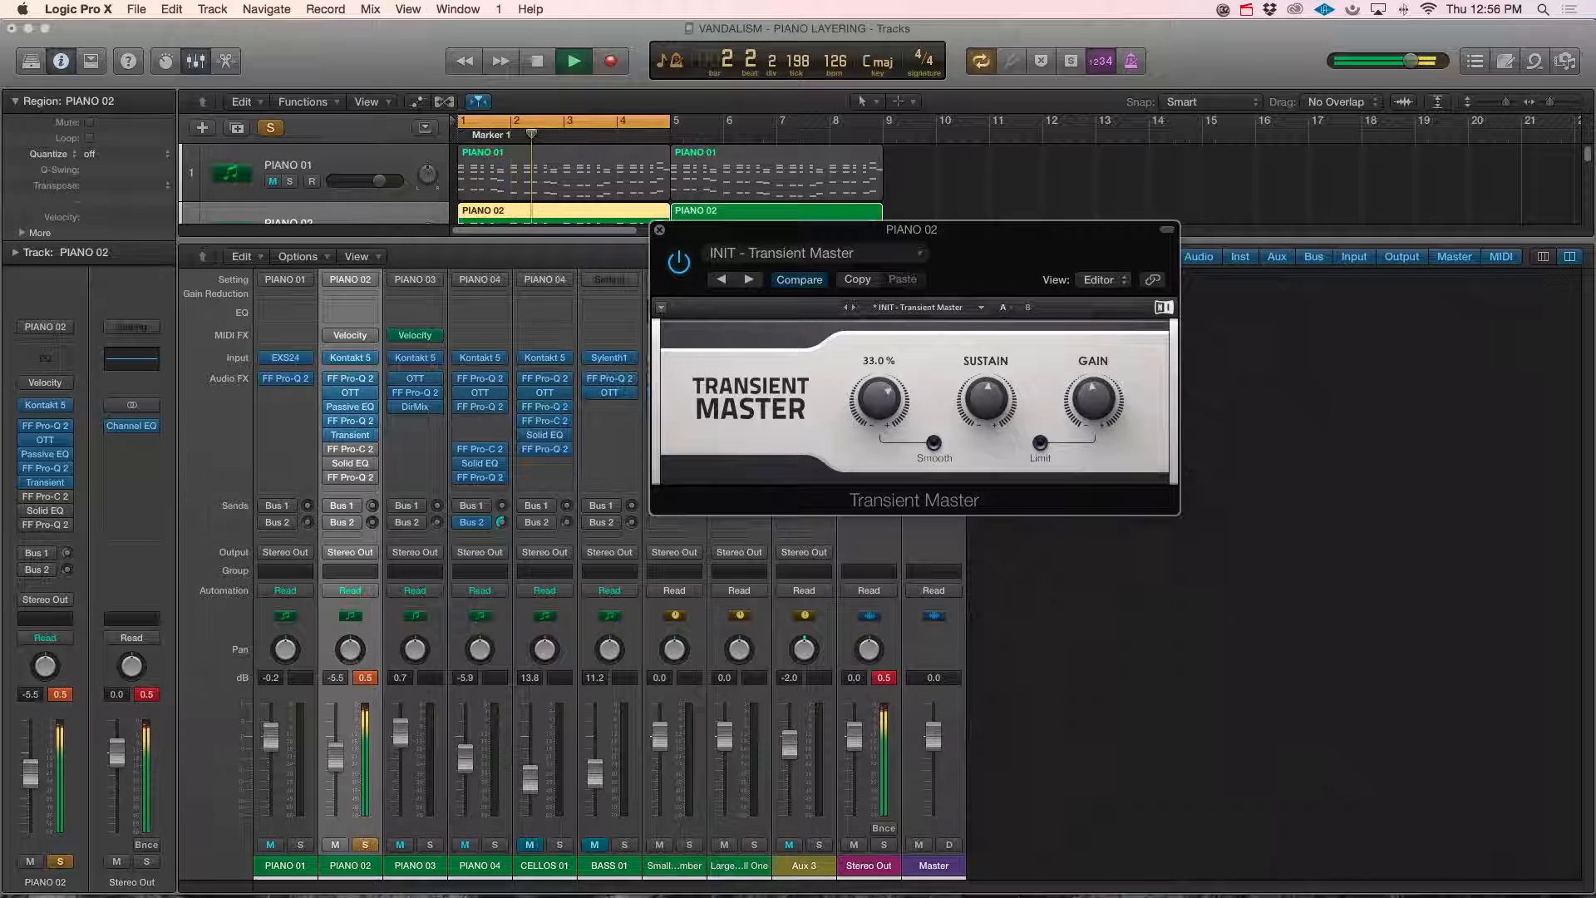
{"action": "left_click", "coordinate": [361, 680]}
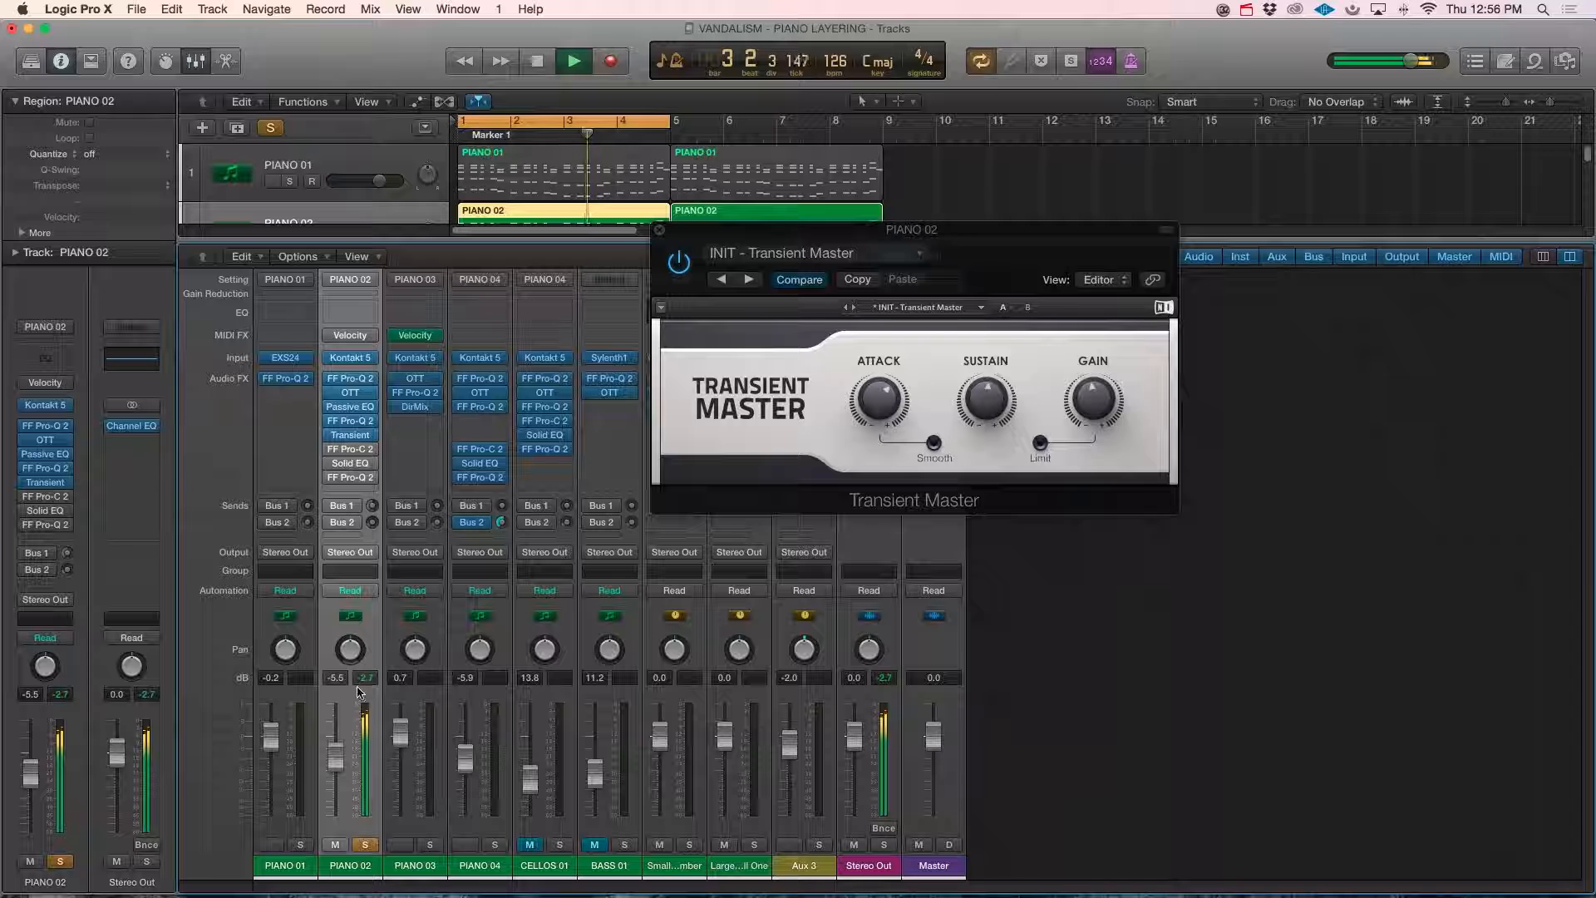
{"action": "left_click", "coordinate": [780, 442]}
{"action": "key", "text": "space"}
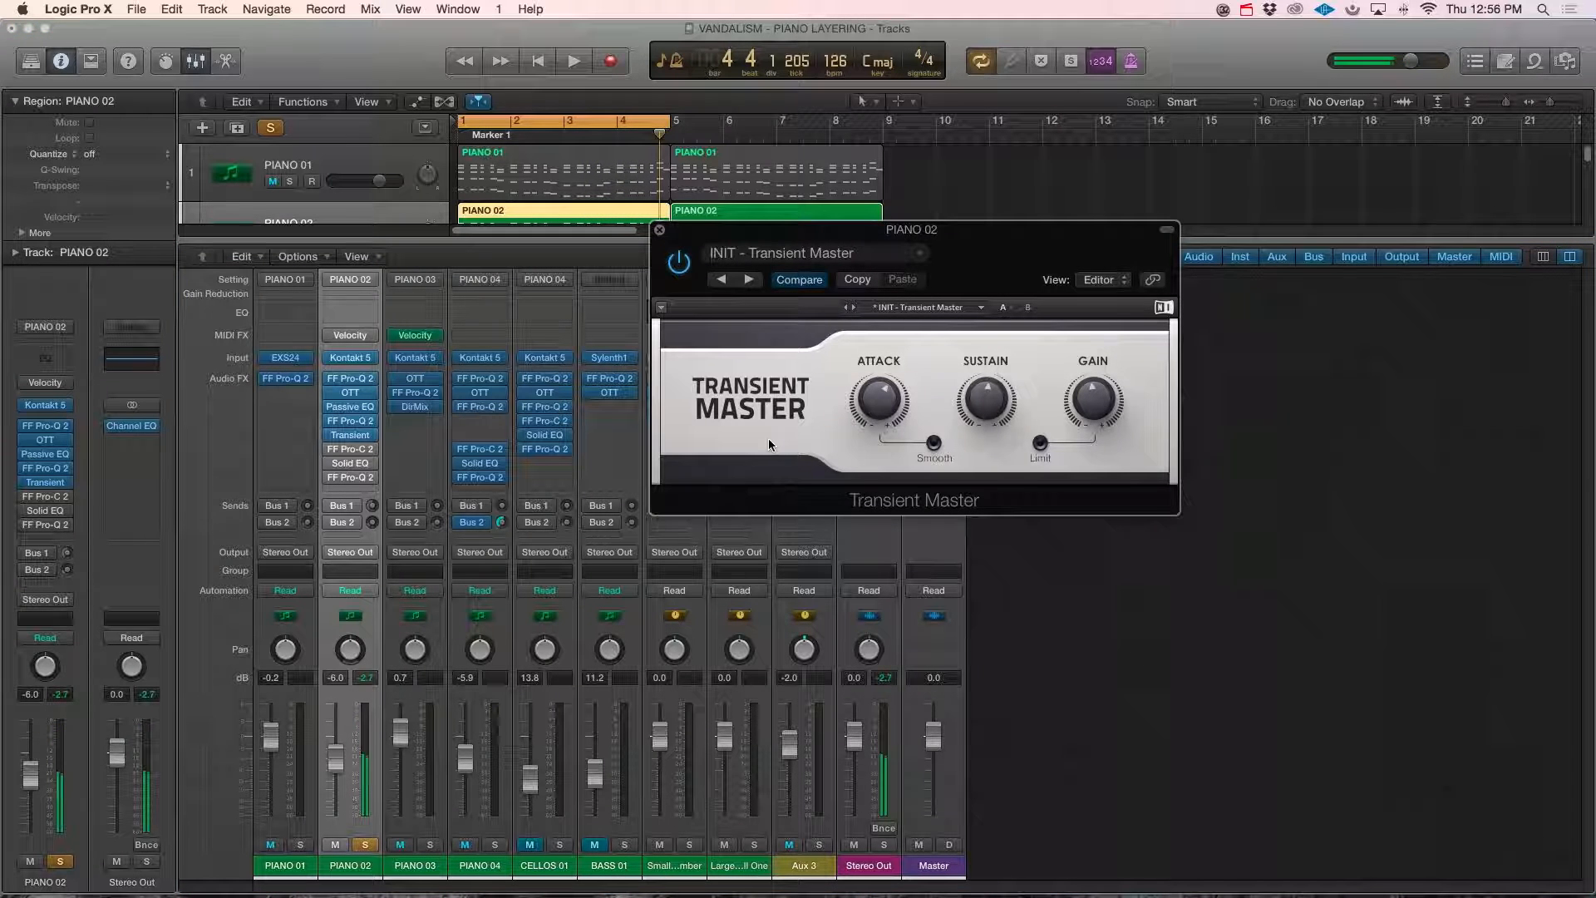
Enable and open FF Pro-C 2 on PIANO 02, adjust its threshold during playback, and lower its side-chain low cut frequency.
{"action": "left_click", "coordinate": [557, 458]}
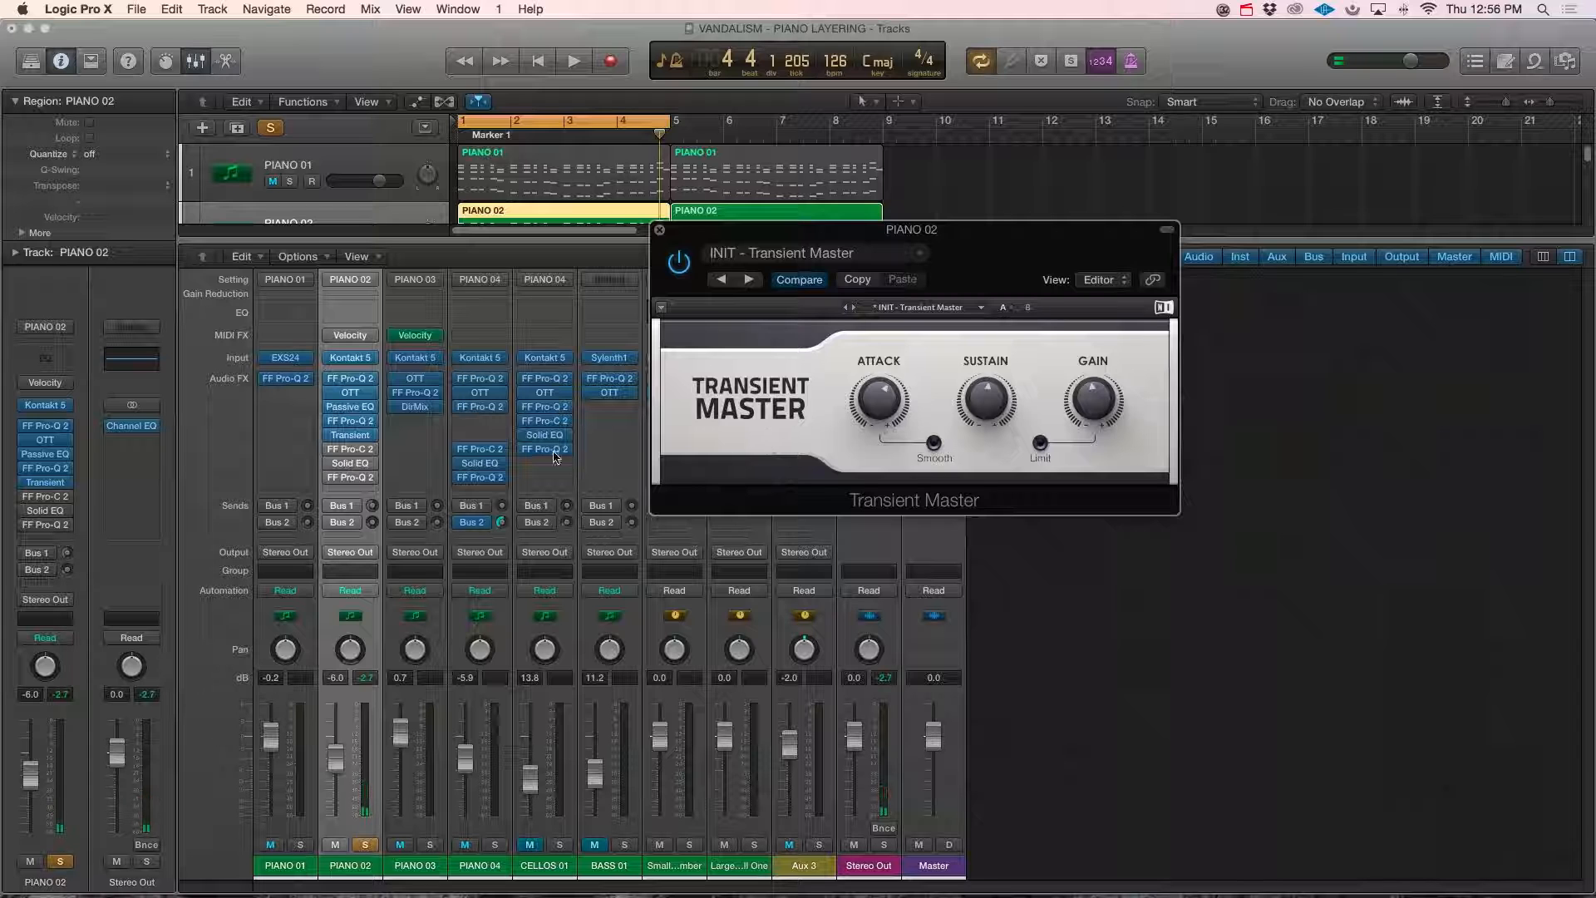
{"action": "left_click", "coordinate": [348, 451]}
{"action": "key", "text": "space"}
{"action": "left_click_drag", "start_coordinate": [336, 48], "coordinate": [992, 172]}
{"action": "left_click_drag", "start_coordinate": [753, 449], "coordinate": [752, 396]}
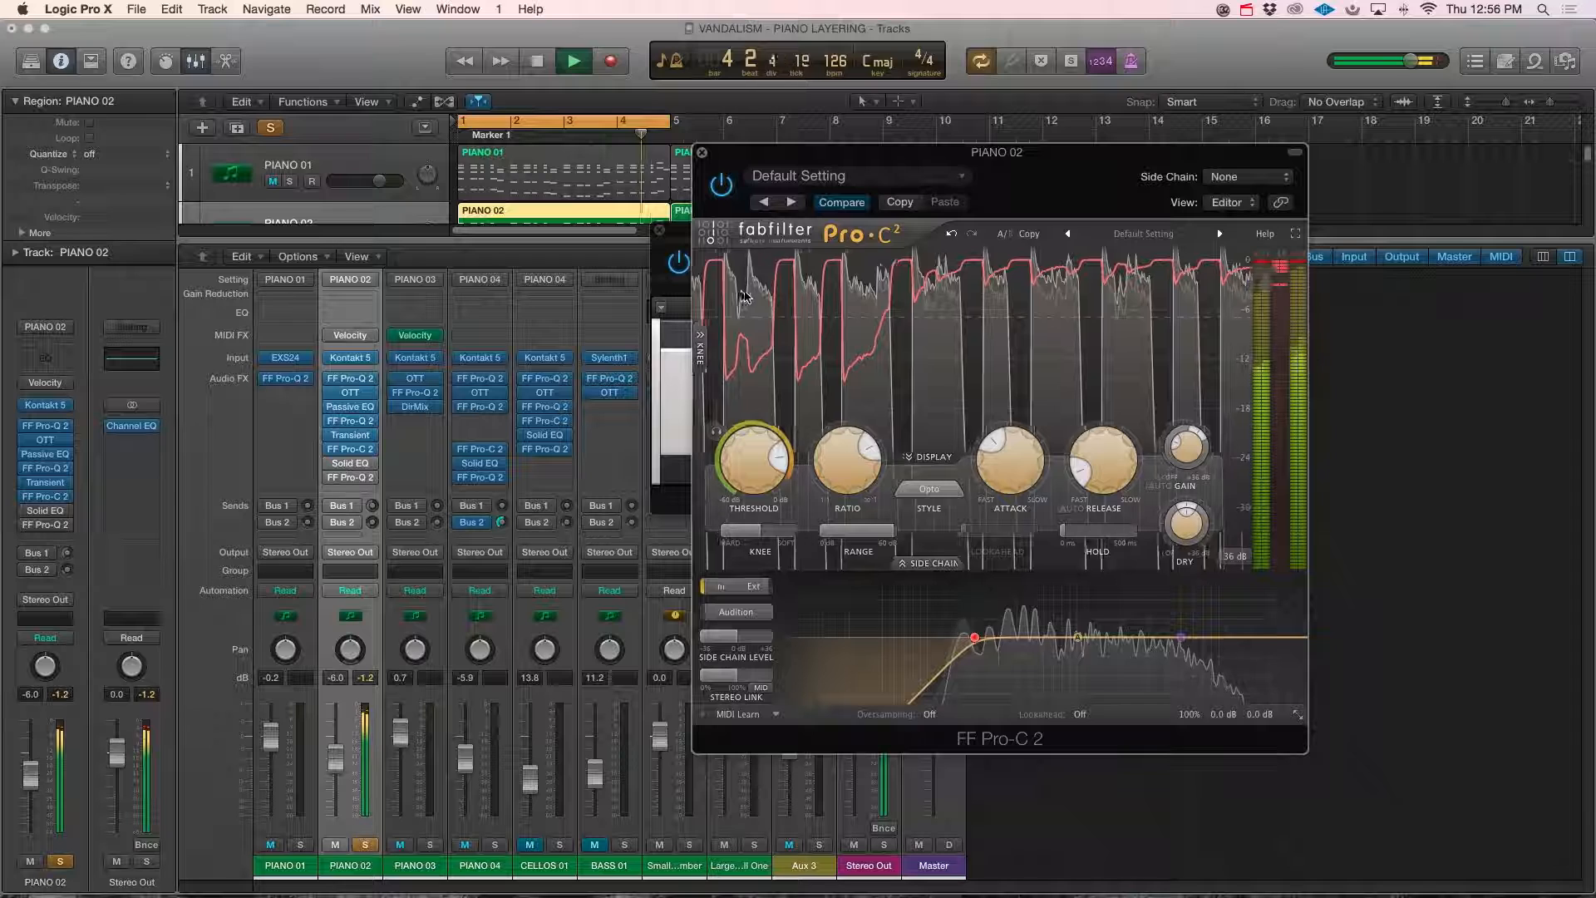
{"action": "key", "text": "space"}
{"action": "mouse_move", "coordinate": [977, 654]}
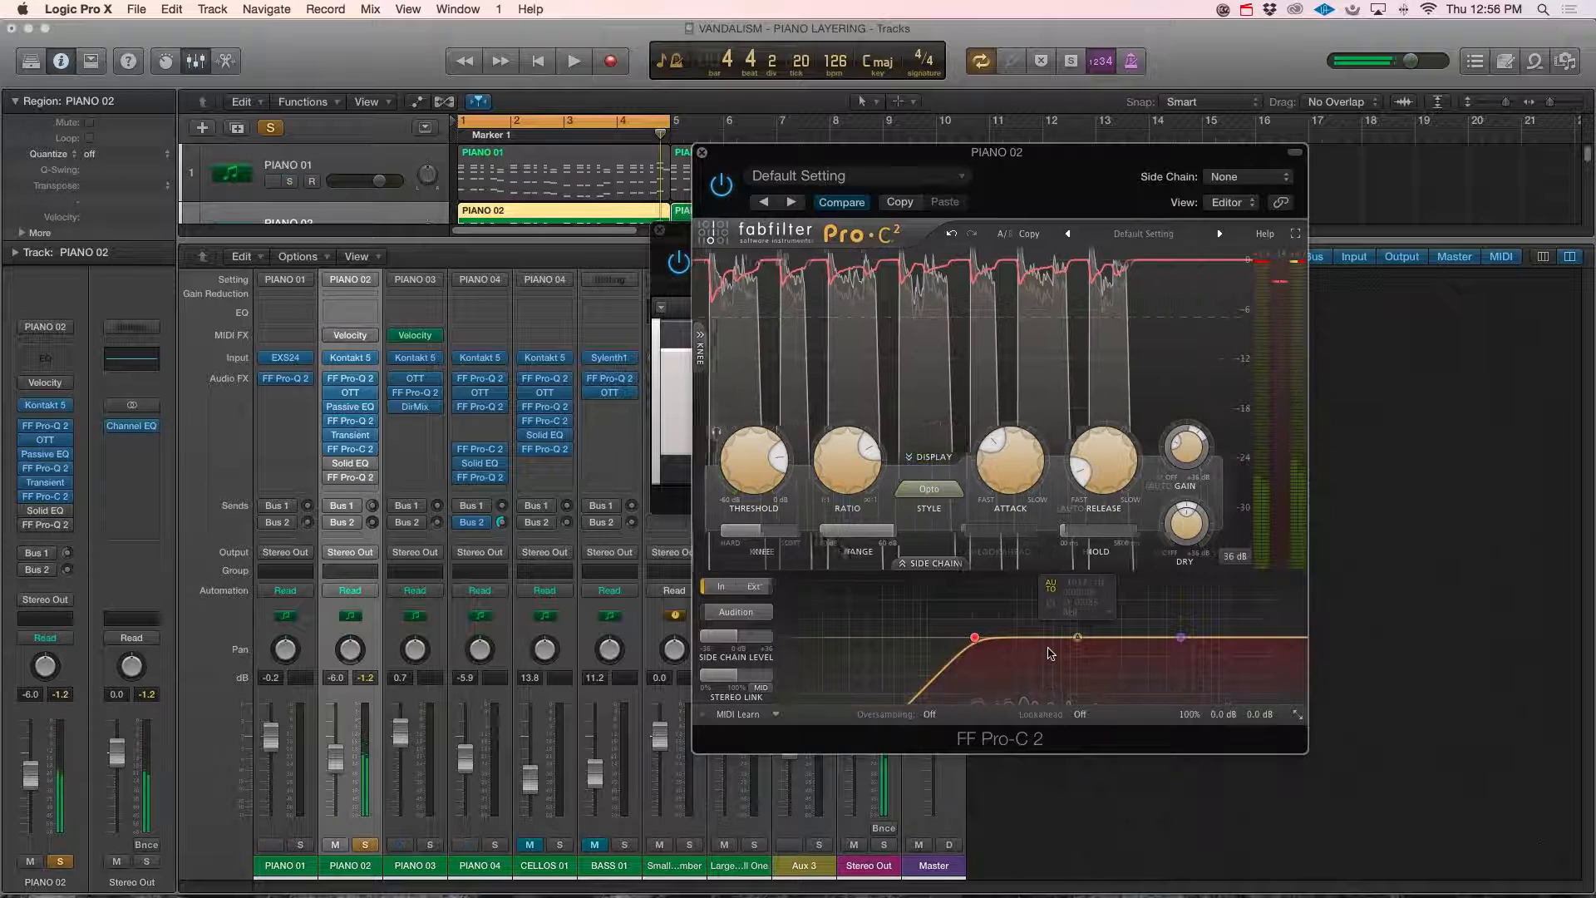
{"action": "left_click_drag", "start_coordinate": [976, 650], "coordinate": [952, 650]}
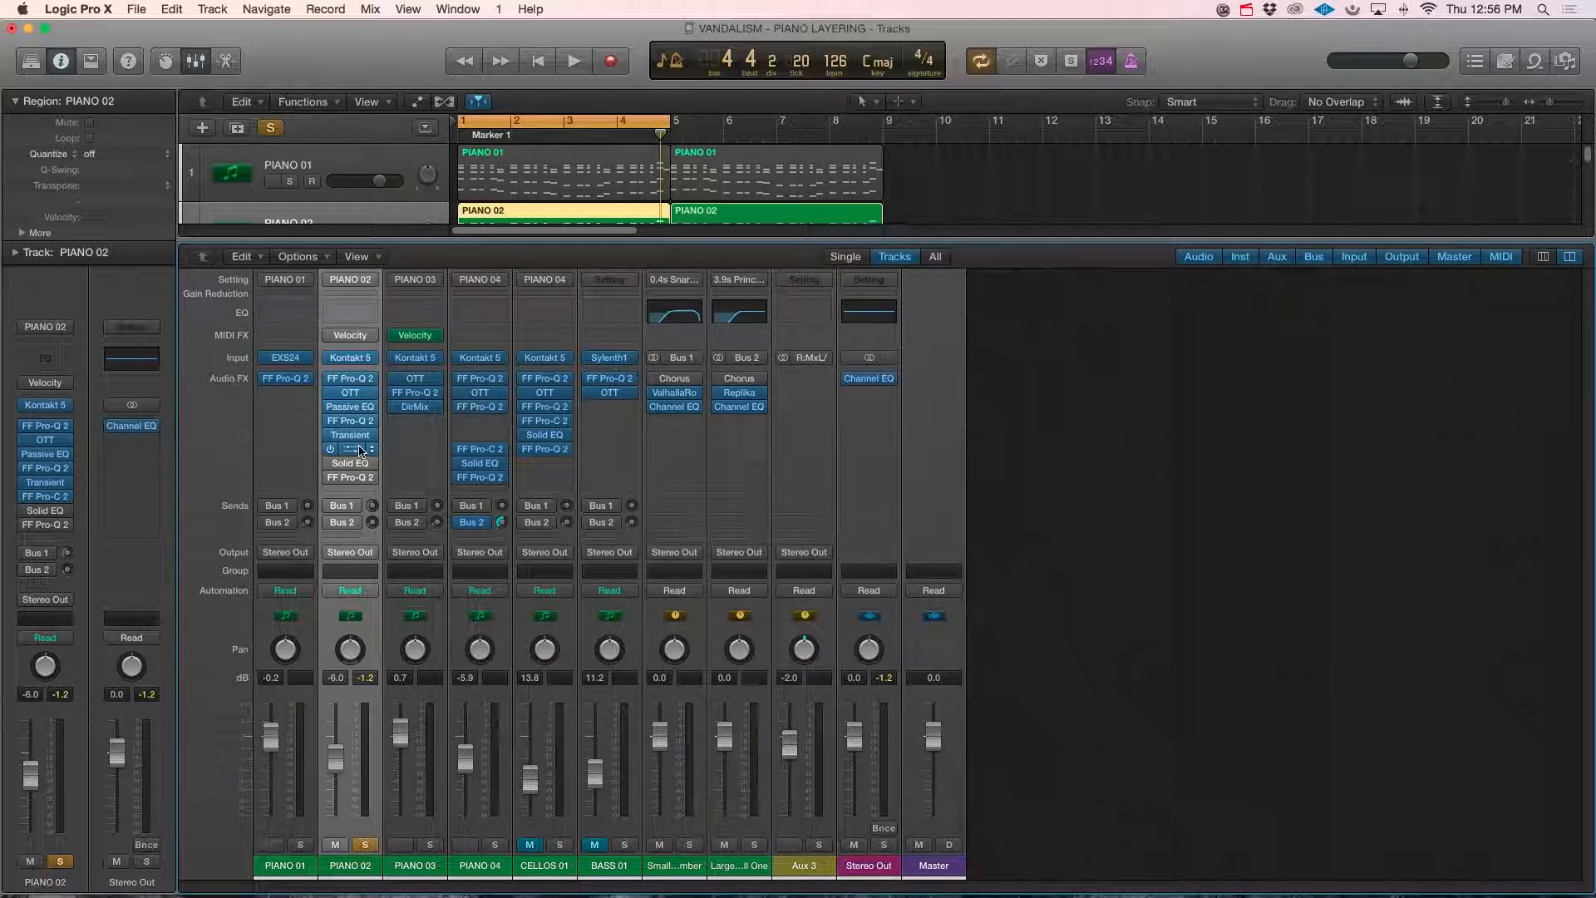
Open FF Pro-C 2 and Solid EQ on PIANO 02, and toggle both plug-ins during playback to compare, leaving them active.
{"action": "left_click", "coordinate": [355, 451]}
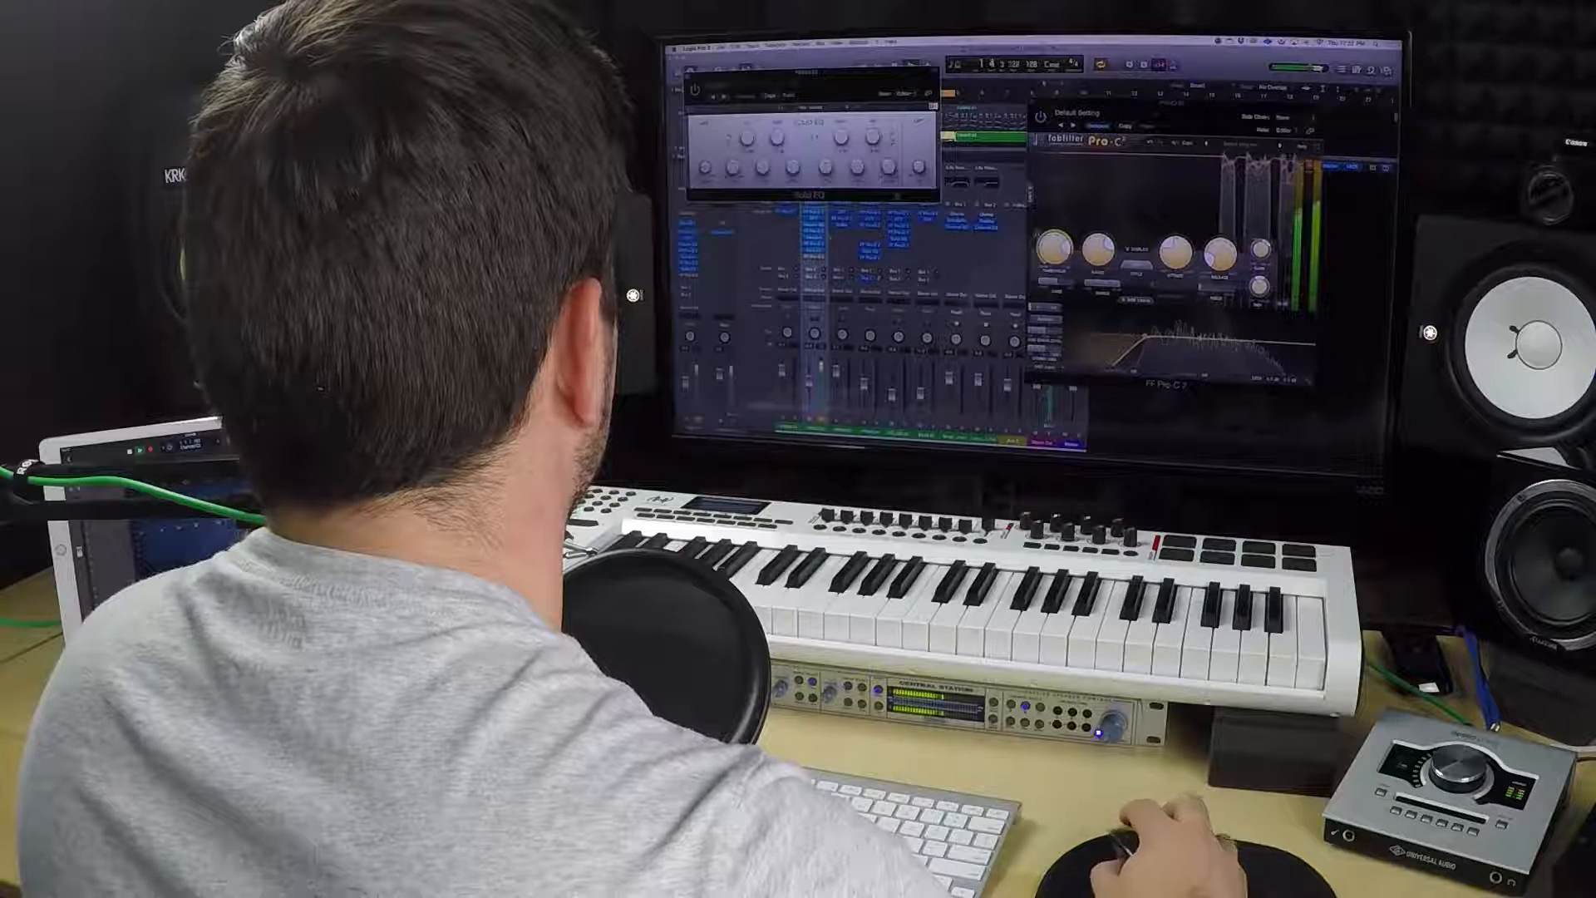
{"action": "left_click_drag", "start_coordinate": [810, 74], "coordinate": [1127, 158]}
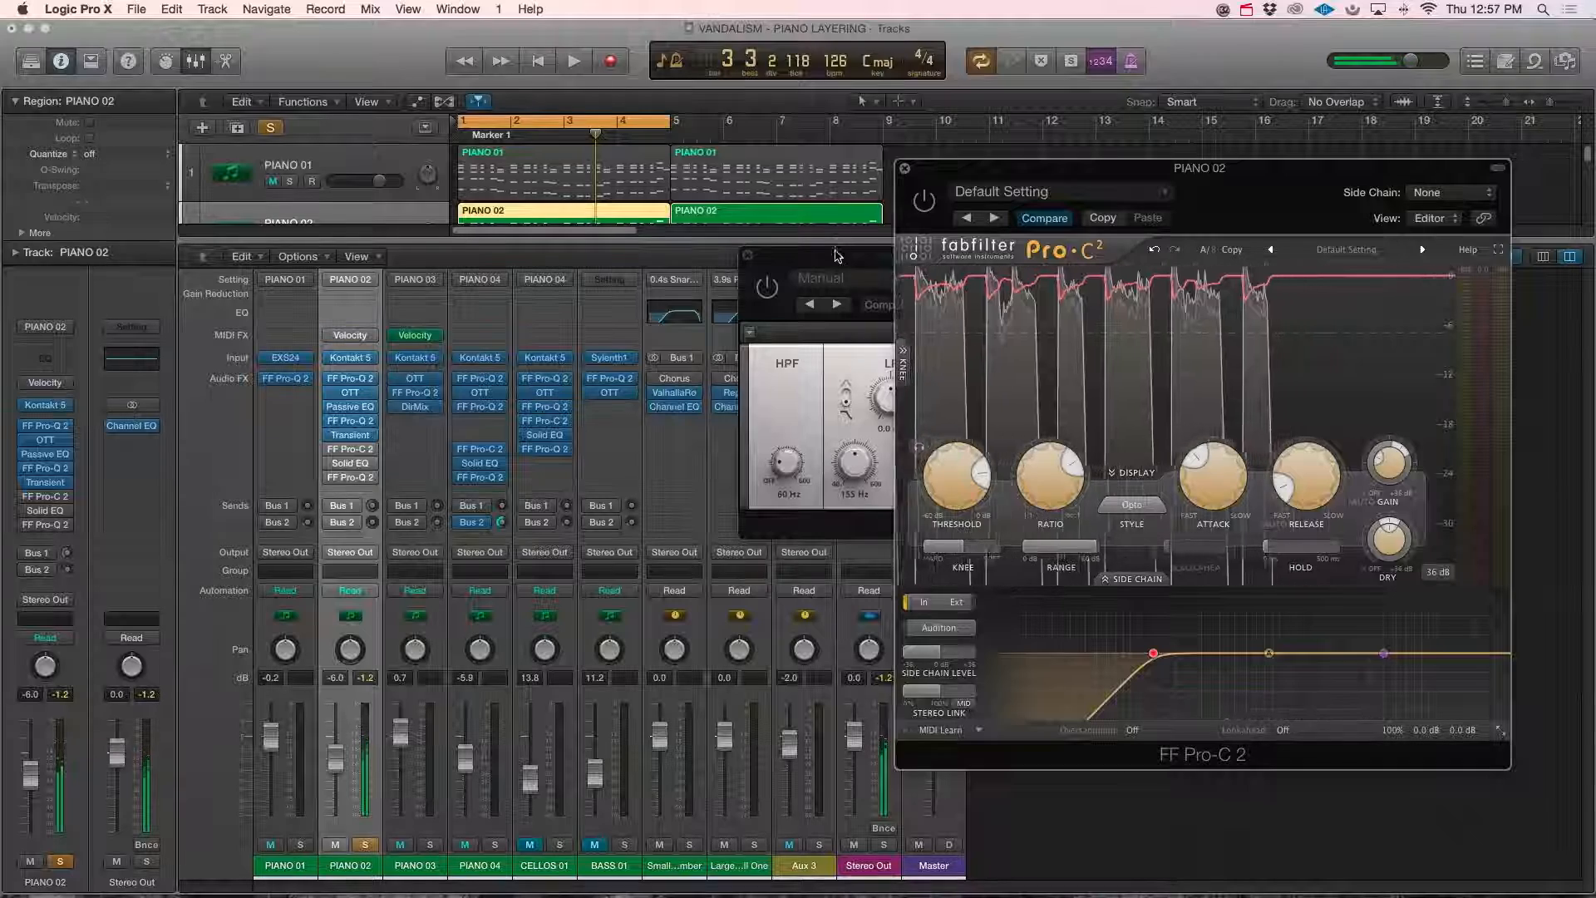
{"action": "left_click", "coordinate": [841, 257]}
{"action": "left_click", "coordinate": [924, 214]}
{"action": "key", "text": "space"}
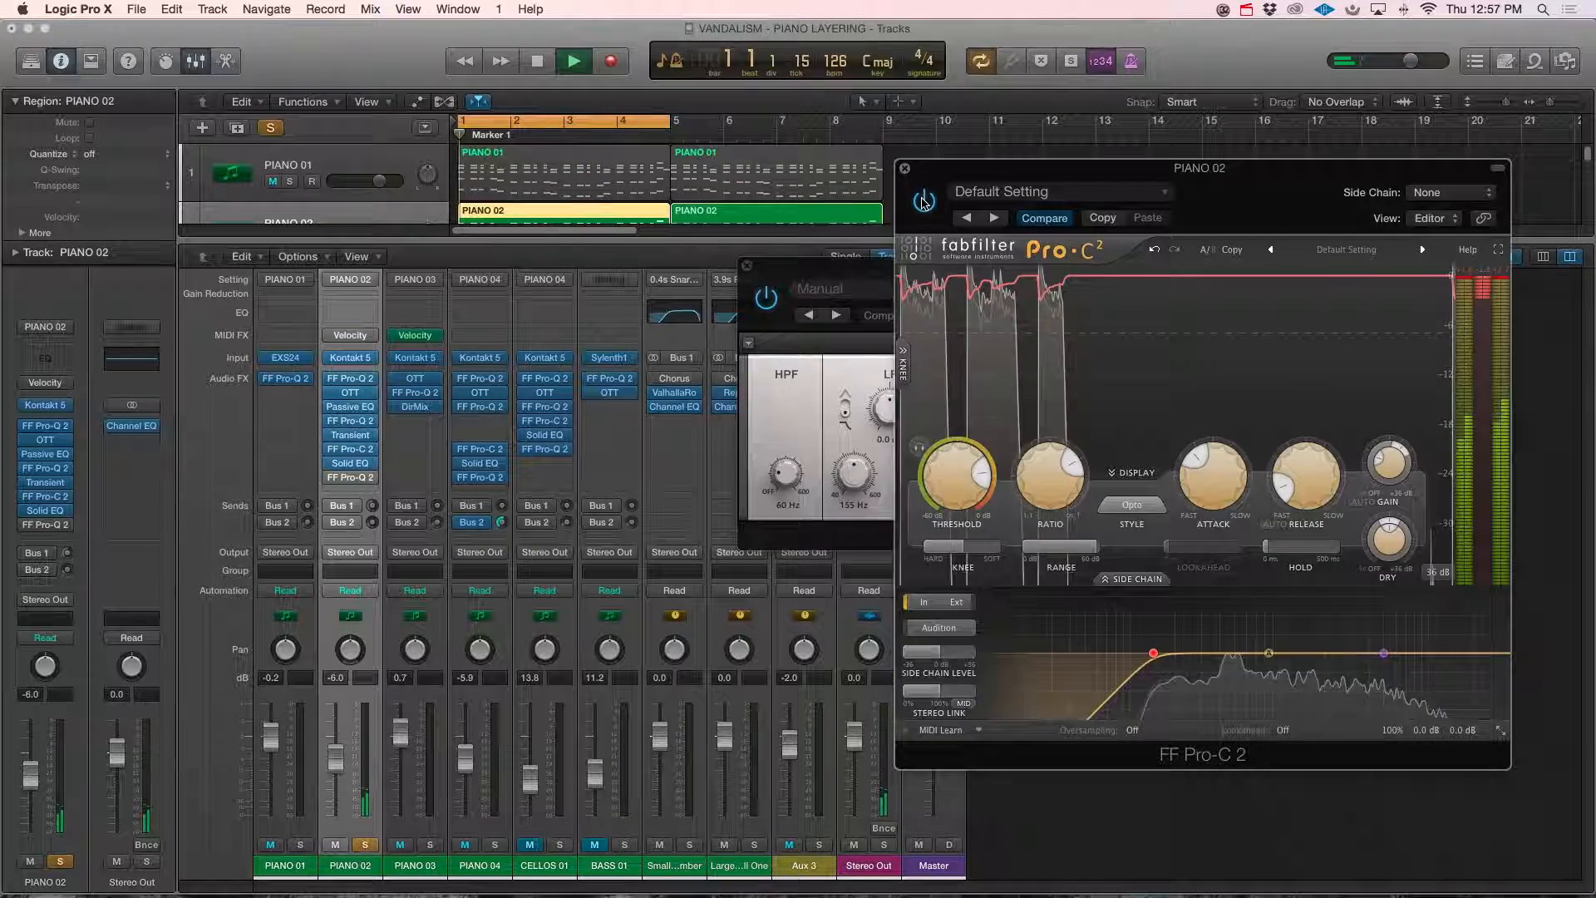
{"action": "left_click", "coordinate": [777, 299]}
{"action": "left_click", "coordinate": [772, 300]}
{"action": "left_click", "coordinate": [924, 203]}
{"action": "key", "text": "space"}
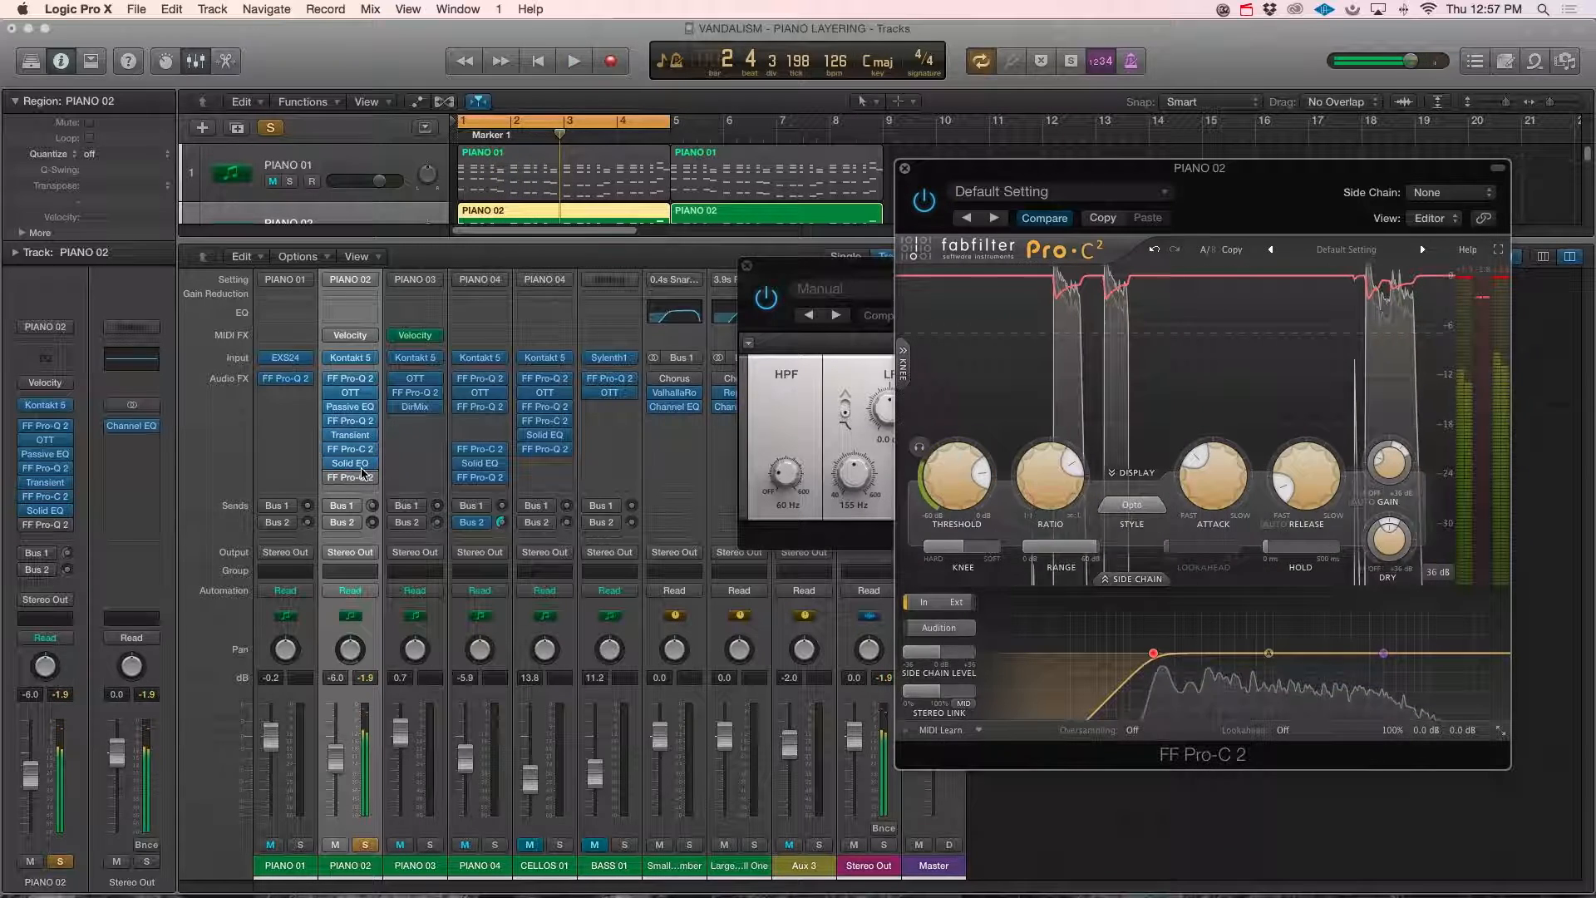
Enable and open PIANO 02's last FF Pro-Q 2, and place the second FF Pro-Q 2 window beside it.
{"action": "left_click", "coordinate": [609, 379]}
{"action": "left_click_drag", "start_coordinate": [412, 61], "coordinate": [873, 139]}
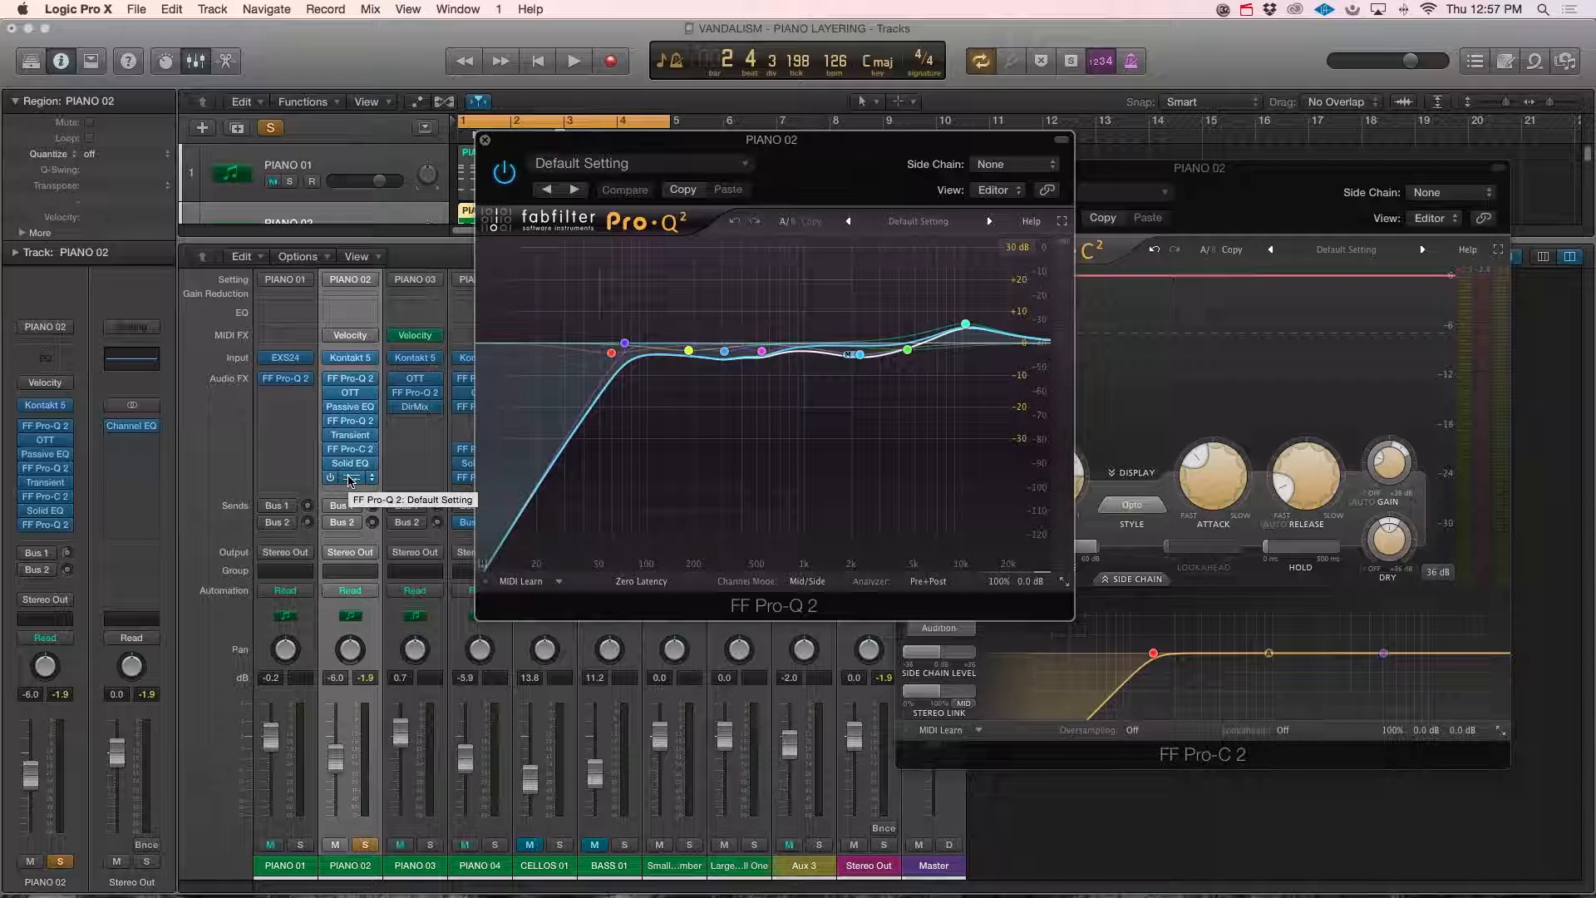
{"action": "left_click", "coordinate": [350, 477]}
{"action": "left_click", "coordinate": [728, 158]}
{"action": "left_click", "coordinate": [283, 151]}
{"action": "left_click_drag", "start_coordinate": [865, 133], "coordinate": [292, 132]}
{"action": "left_click_drag", "start_coordinate": [723, 145], "coordinate": [1148, 131]}
{"action": "left_click_drag", "start_coordinate": [494, 123], "coordinate": [803, 180]}
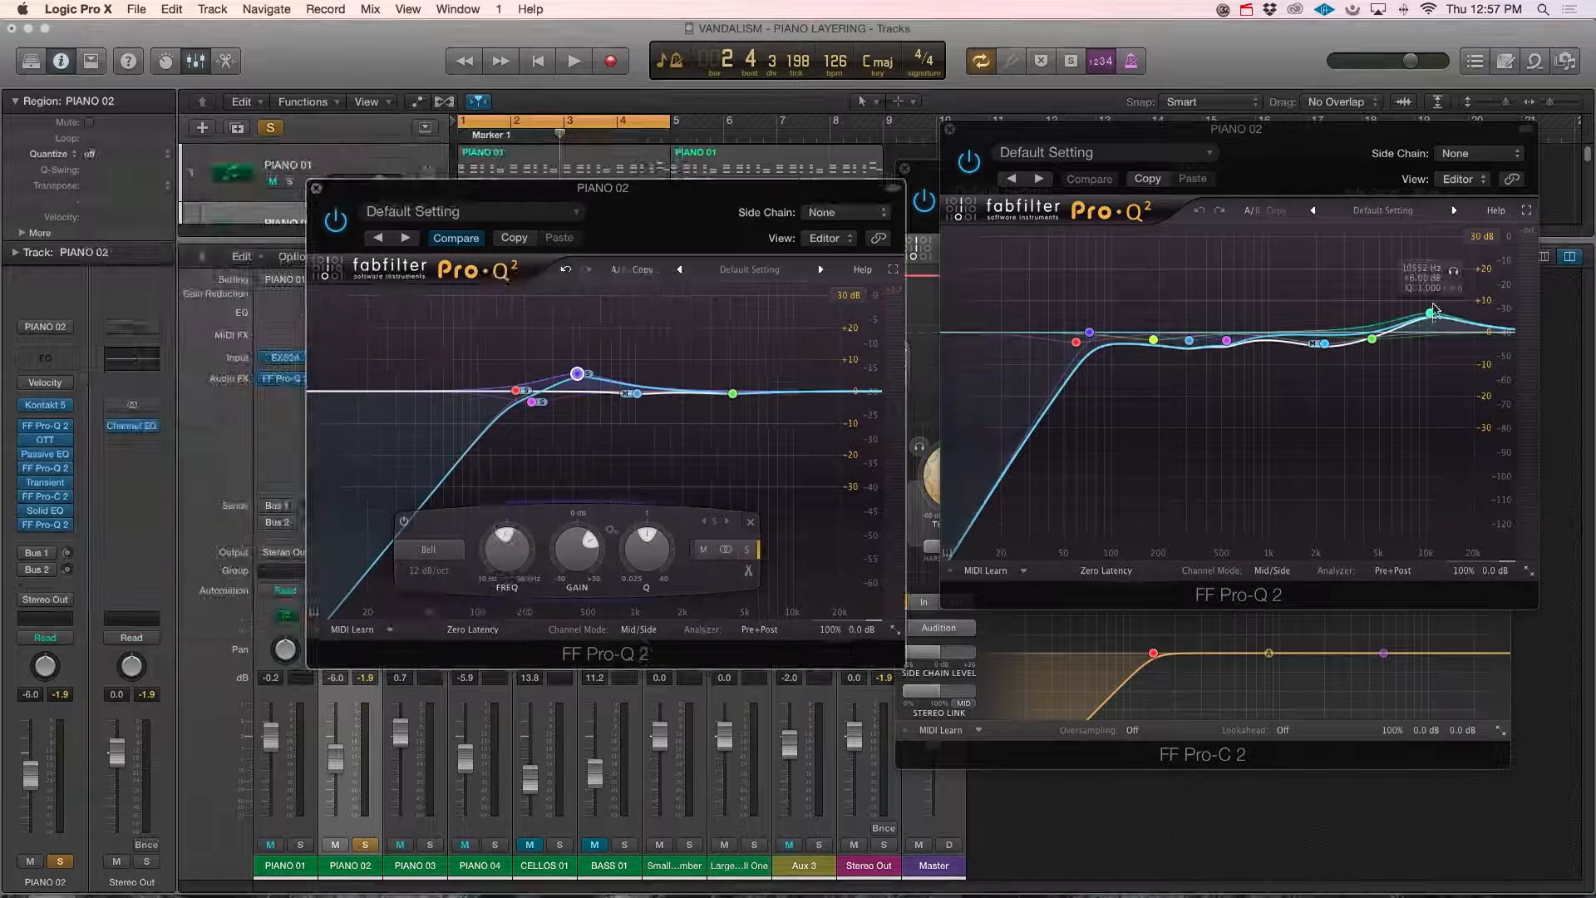
{"action": "left_click_drag", "start_coordinate": [432, 194], "coordinate": [712, 184]}
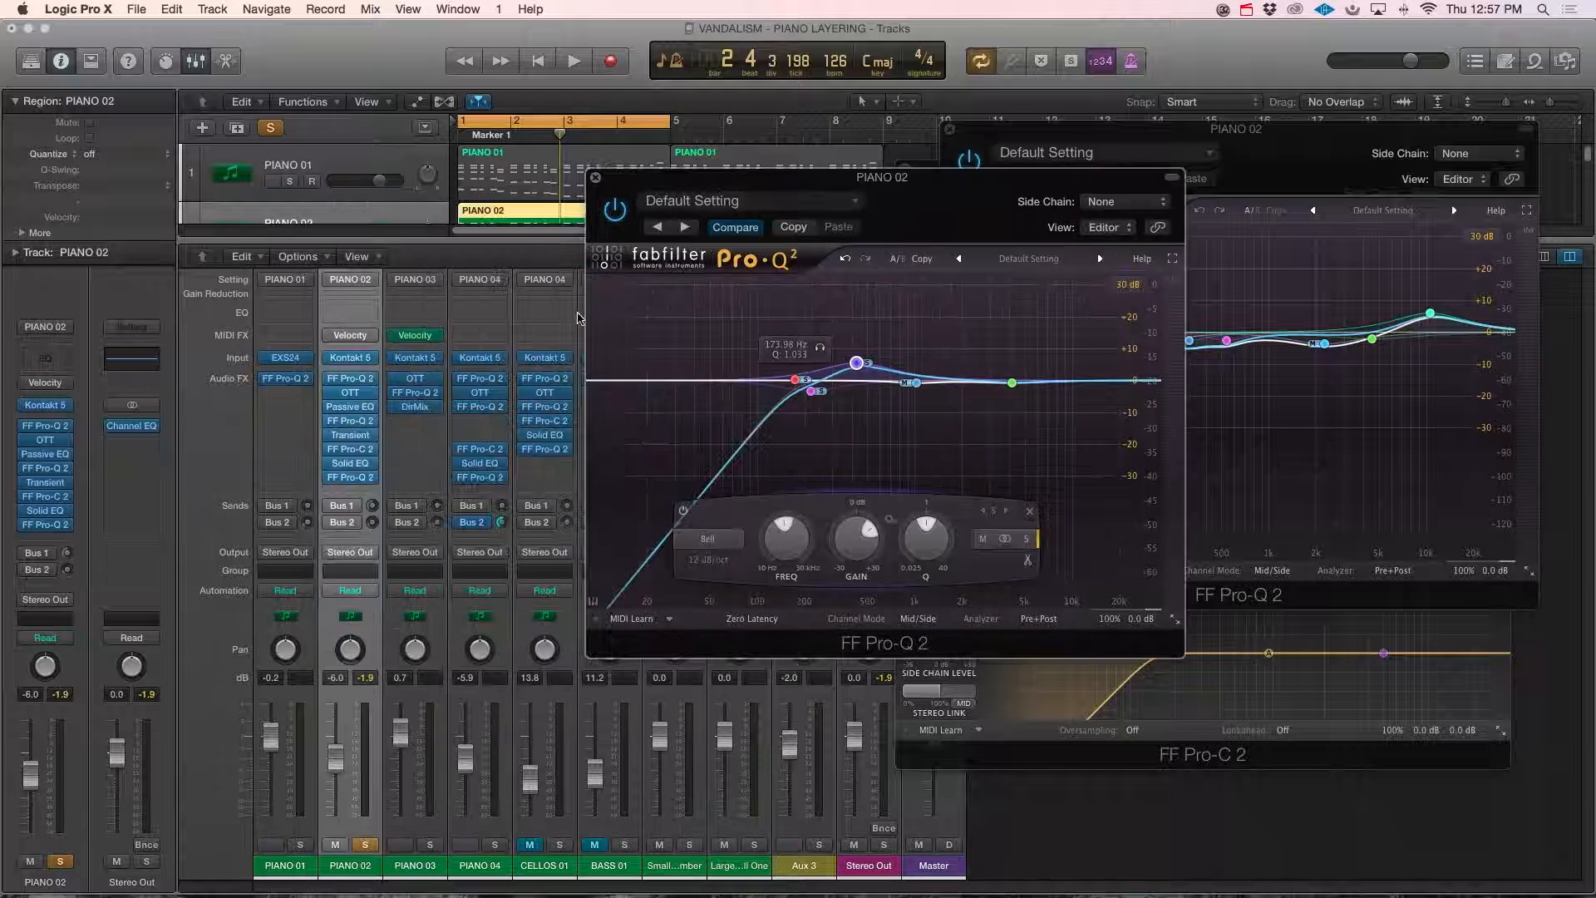
Open PIANO 02's first FF Pro-Q 2 and line up all three FF Pro-Q 2 windows to compare their EQ curves.
{"action": "left_click", "coordinate": [353, 381]}
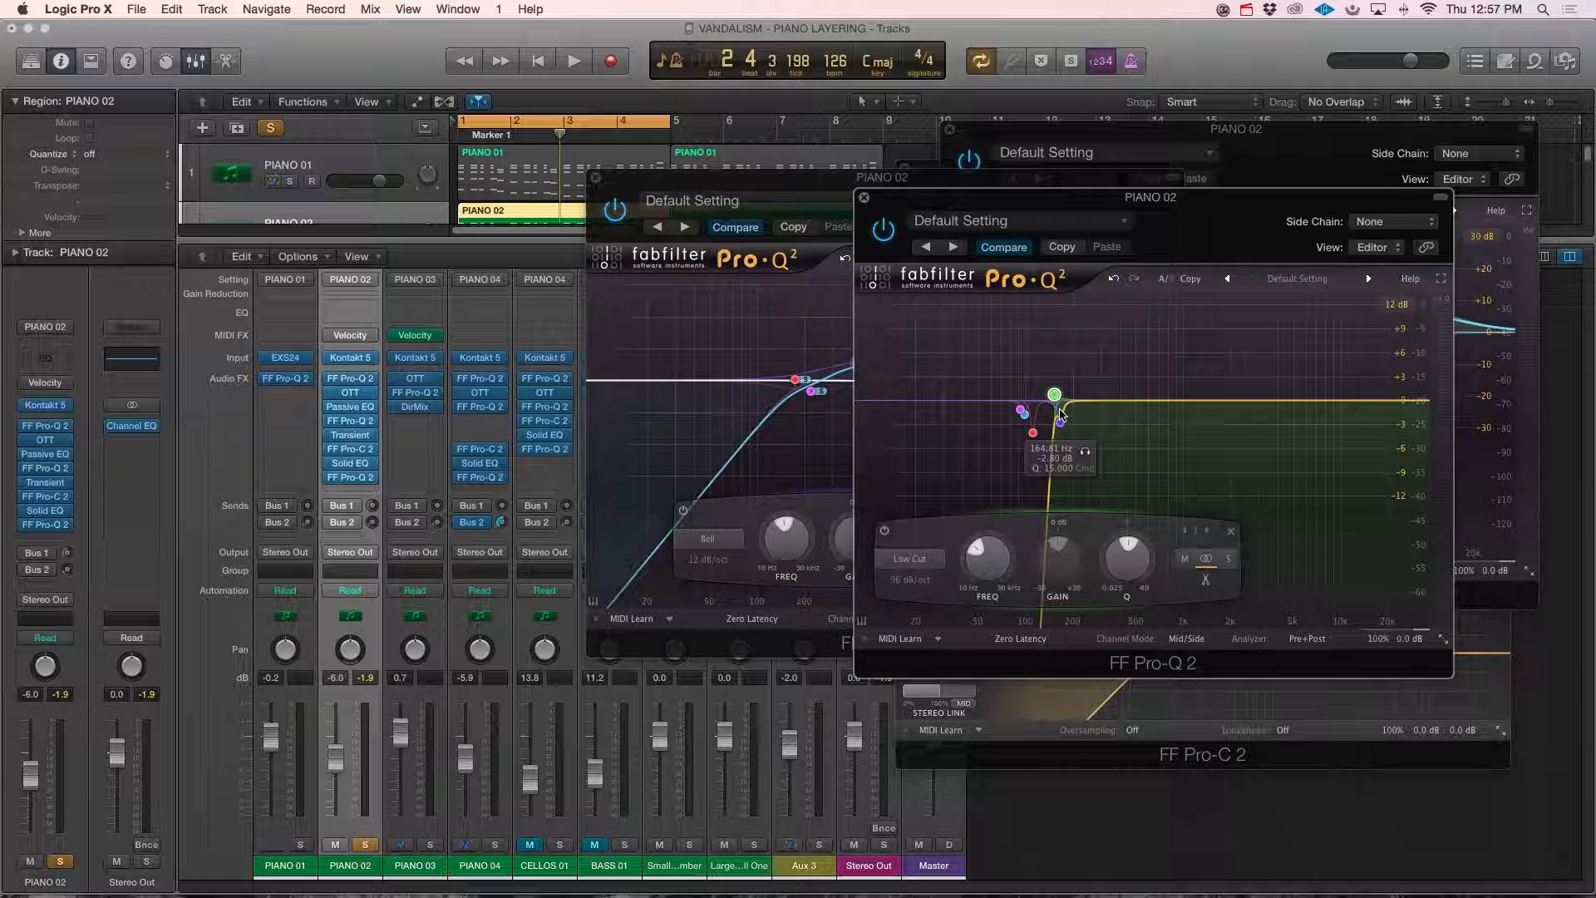
{"action": "left_click", "coordinate": [1443, 640]}
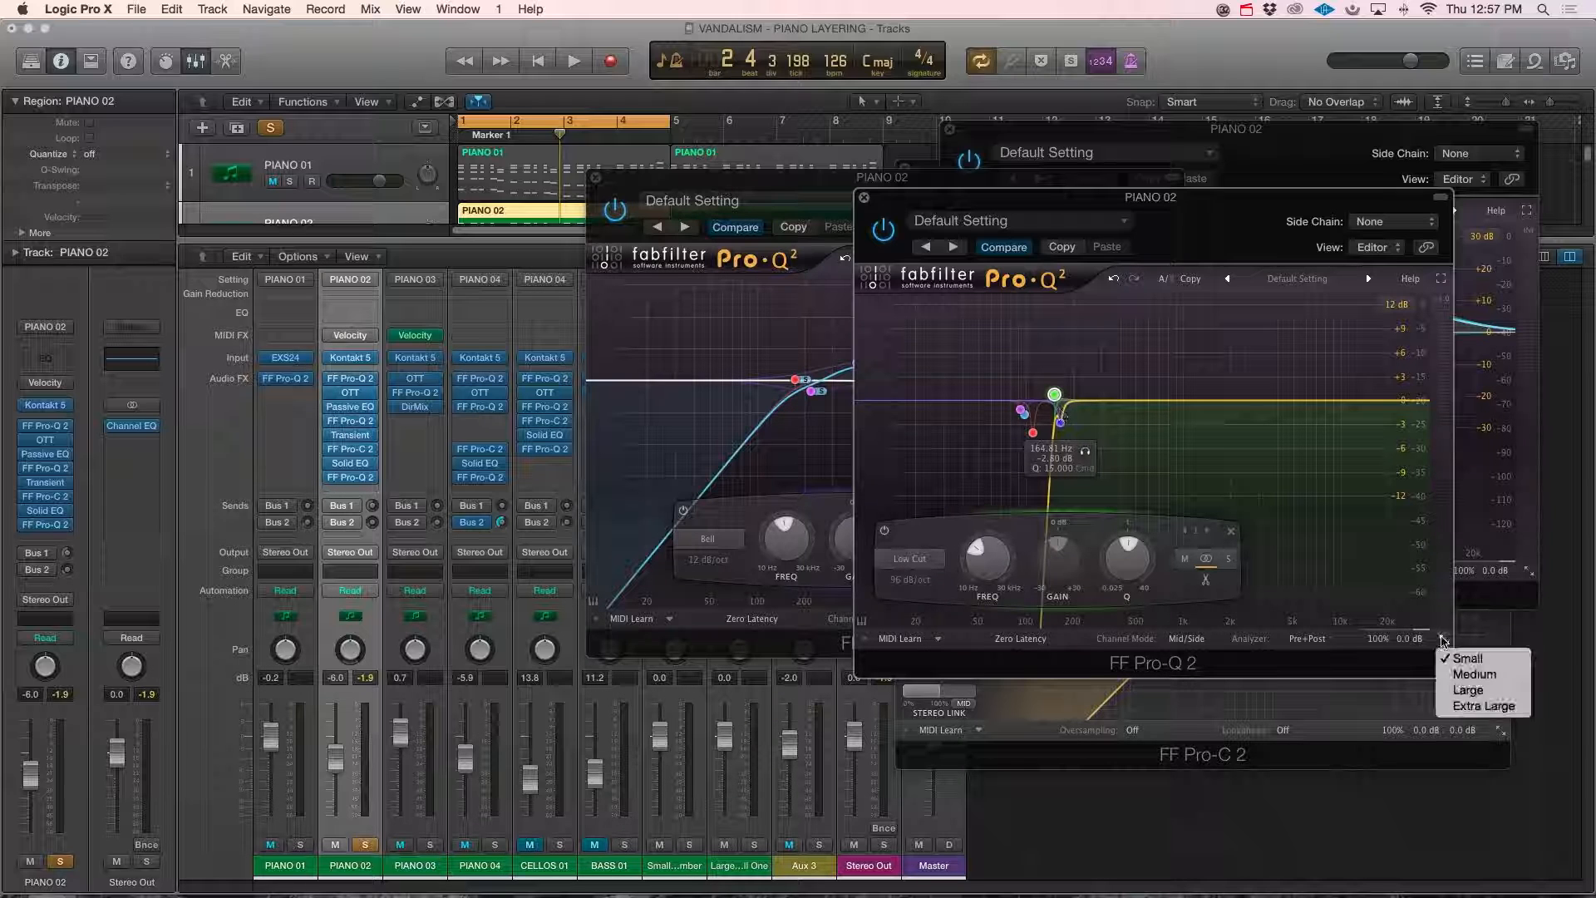
{"action": "left_click", "coordinate": [1455, 674]}
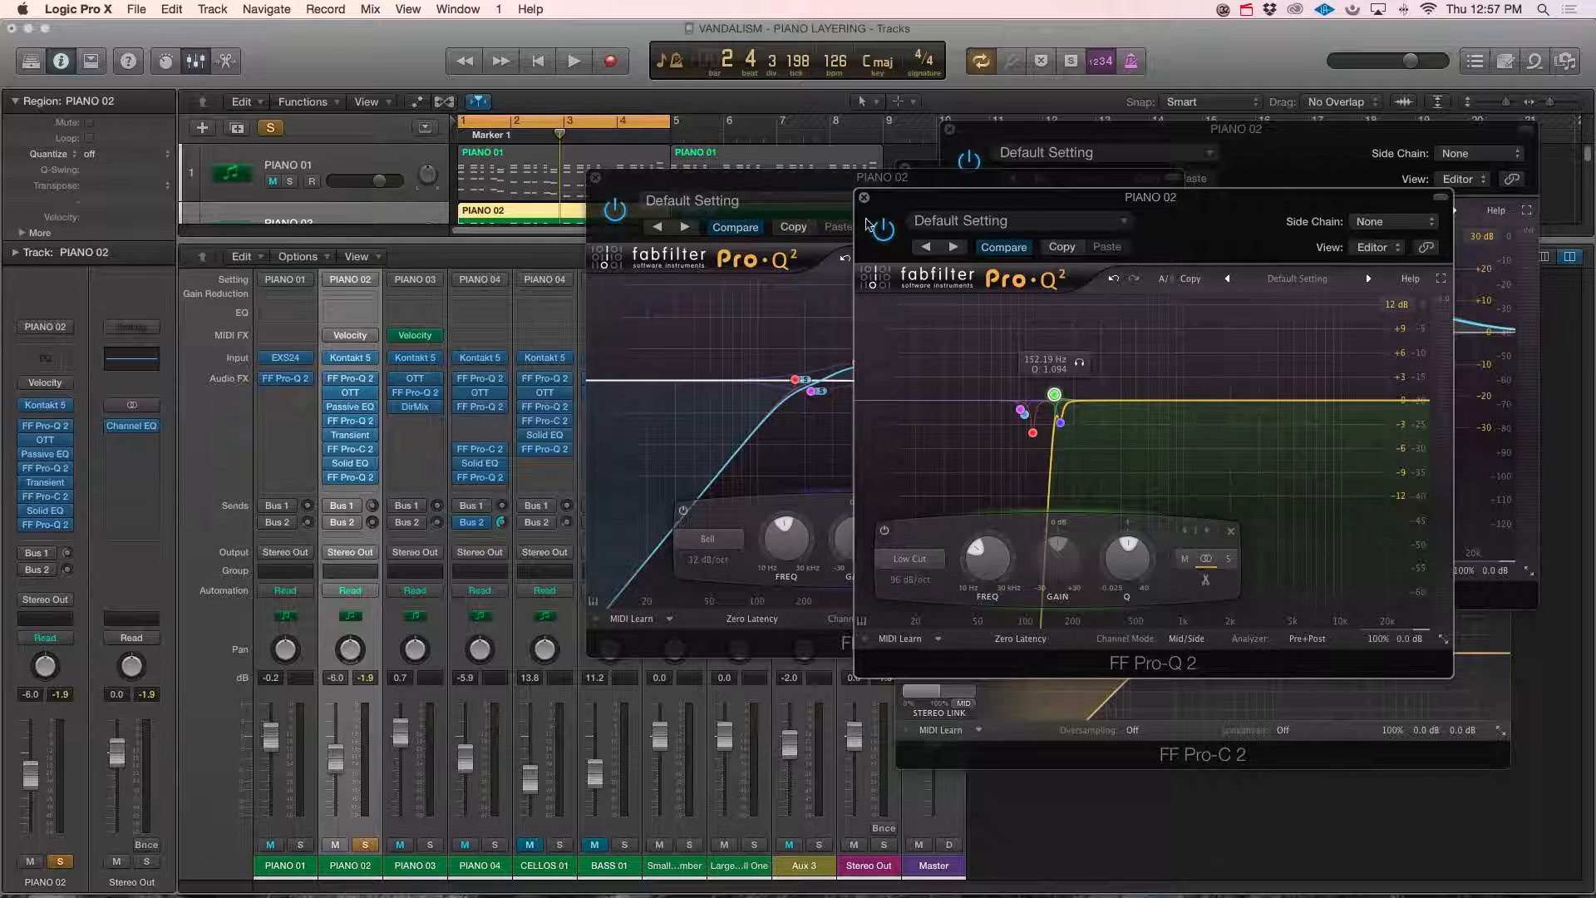
{"action": "left_click_drag", "start_coordinate": [868, 201], "coordinate": [25, 130]}
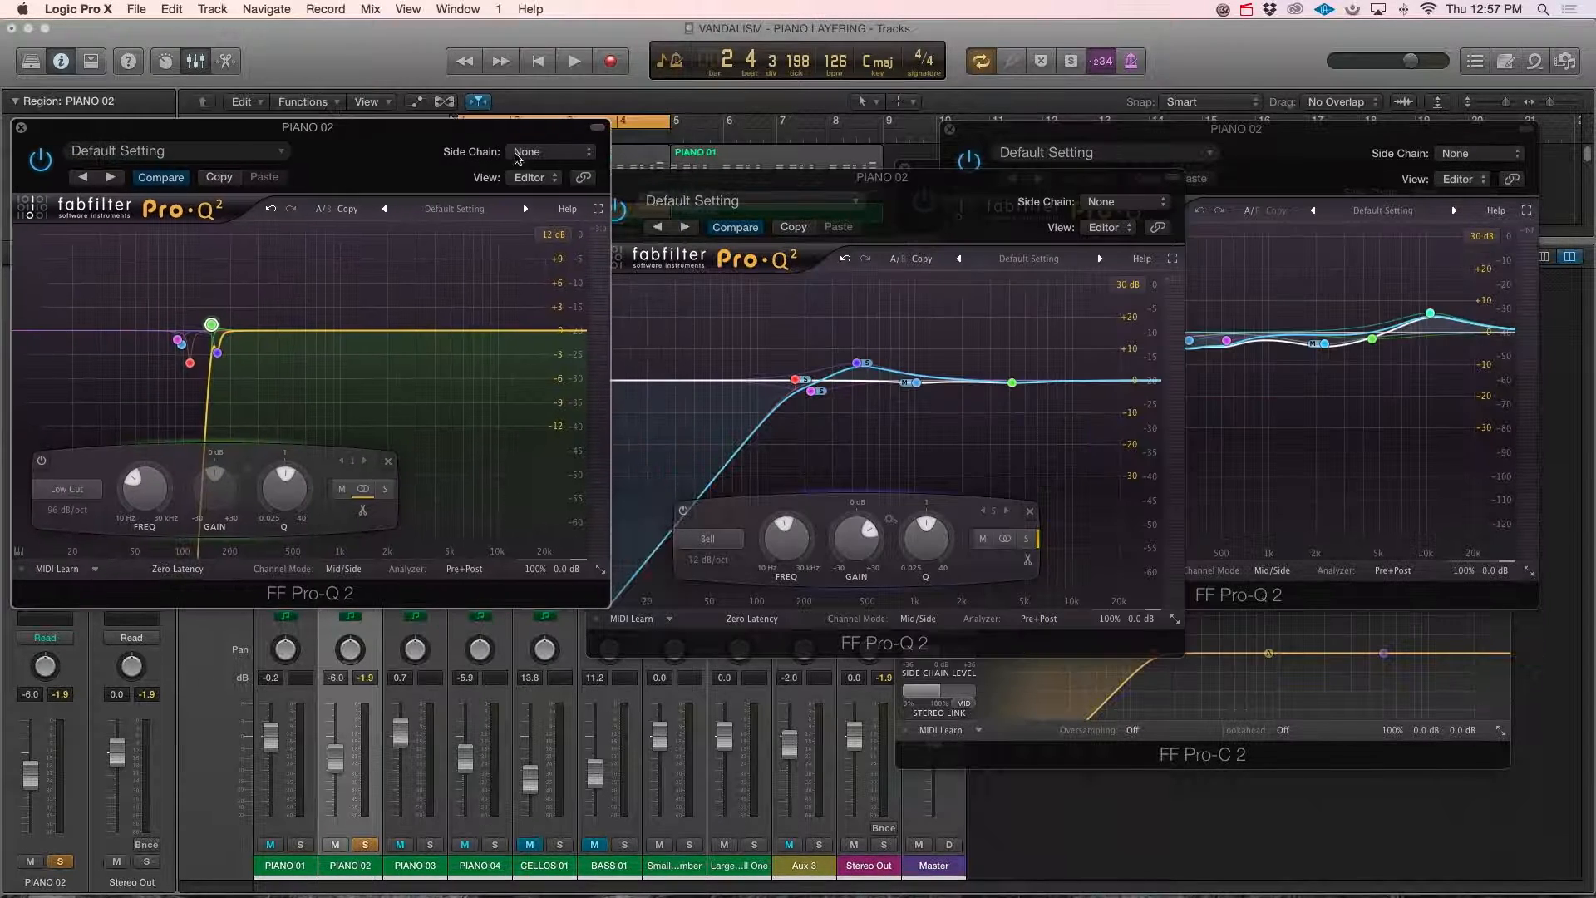
{"action": "left_click", "coordinate": [729, 196]}
{"action": "left_click_drag", "start_coordinate": [1017, 189], "coordinate": [908, 133]}
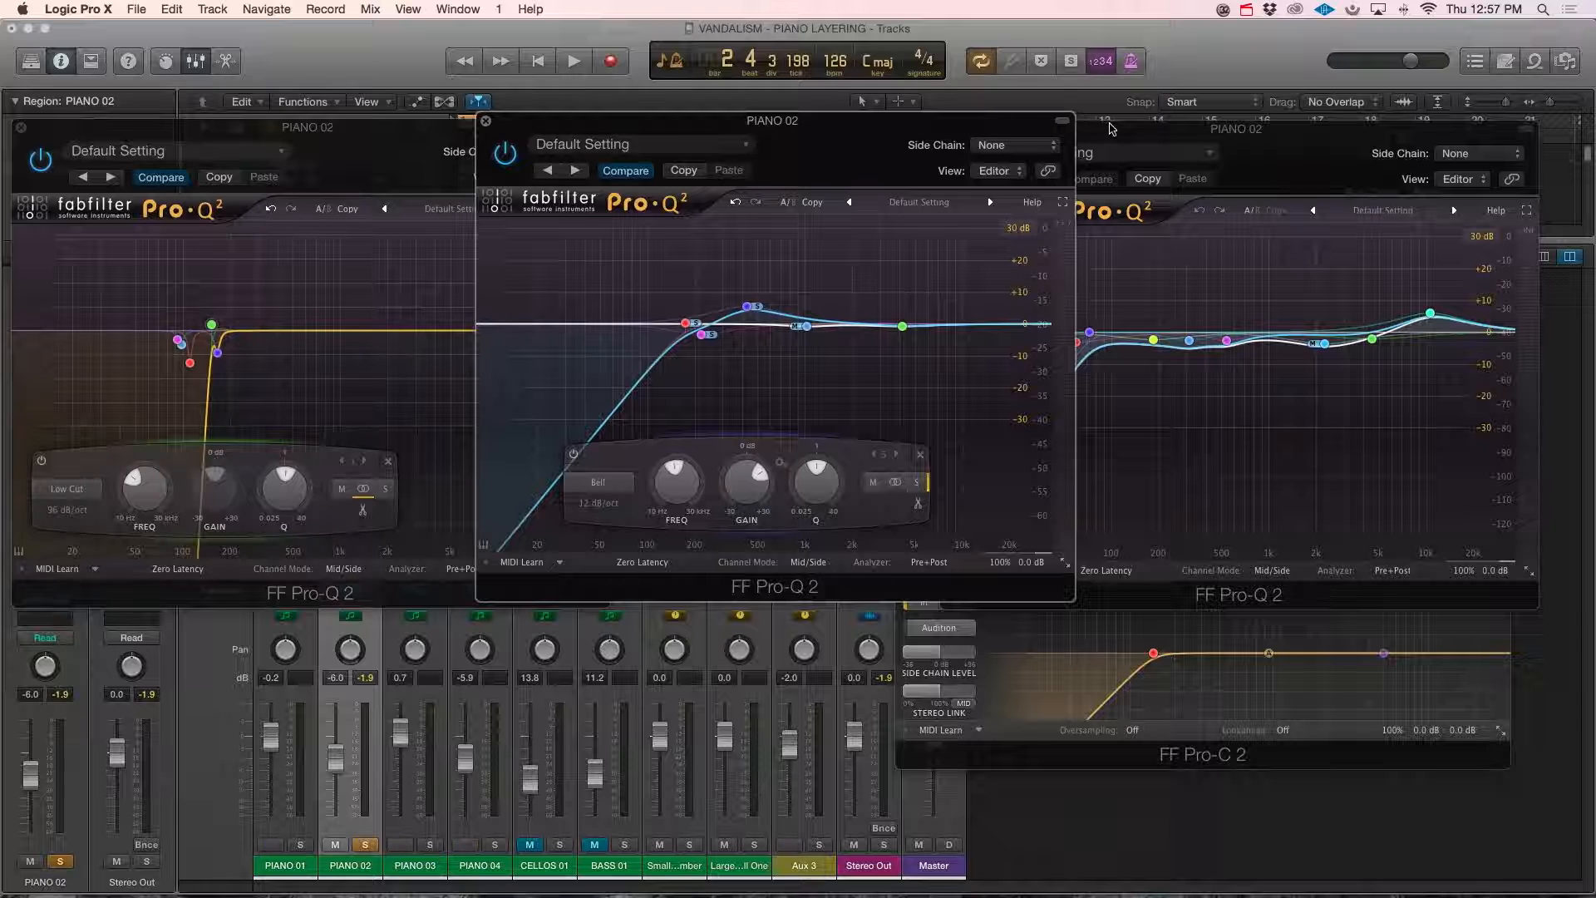
{"action": "left_click_drag", "start_coordinate": [1110, 131], "coordinate": [1183, 125]}
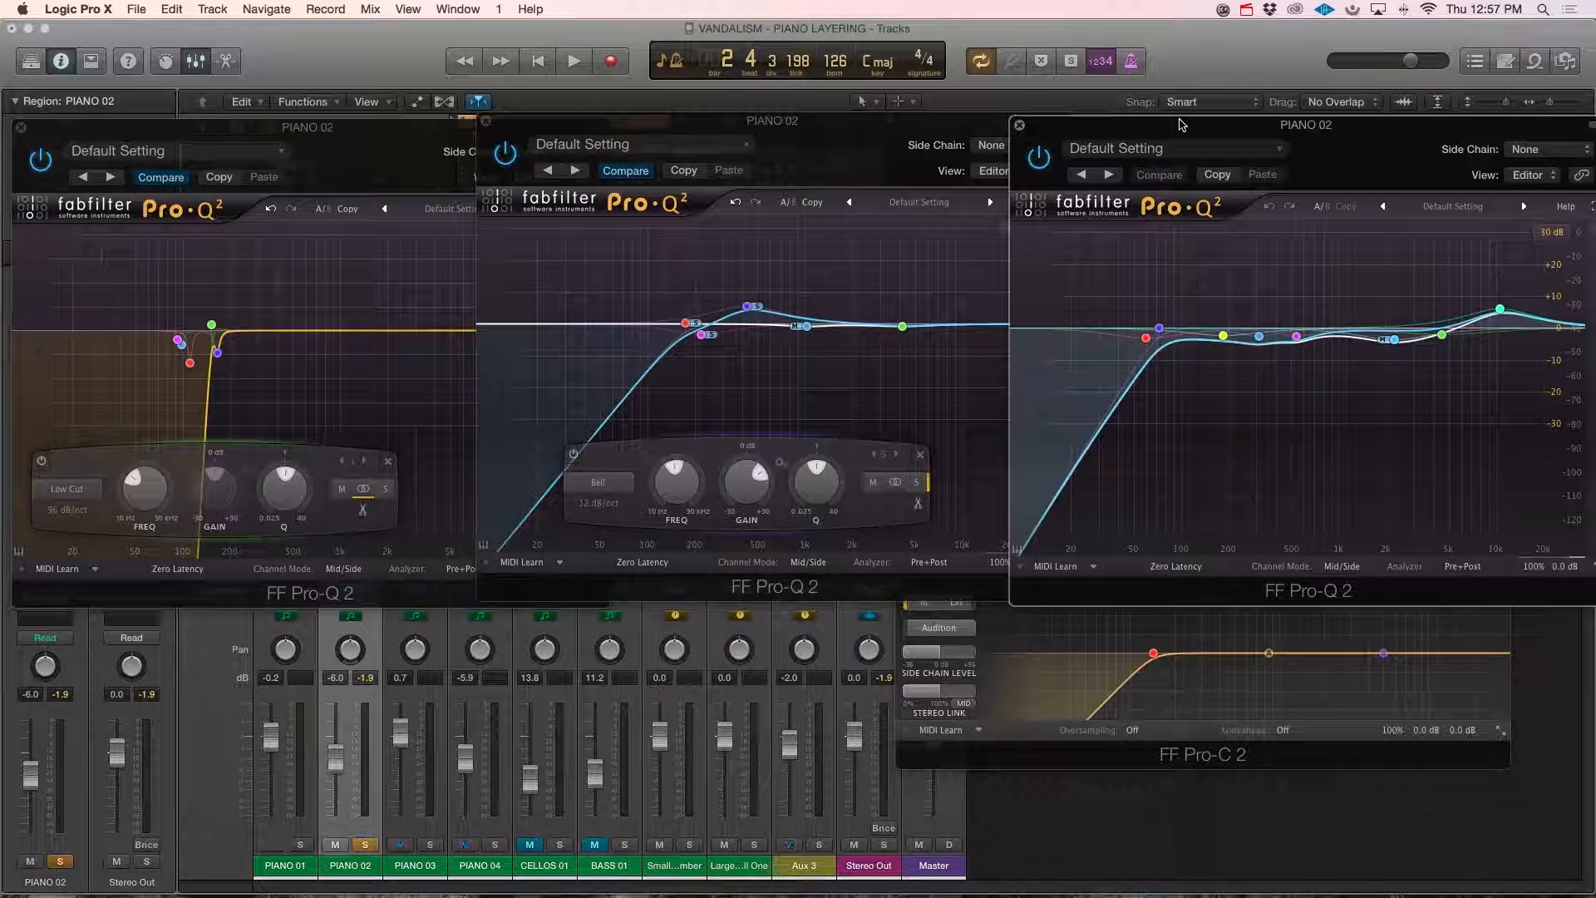
Close the three FF Pro-Q 2 windows of PIANO 02.
{"action": "left_click", "coordinate": [1021, 126]}
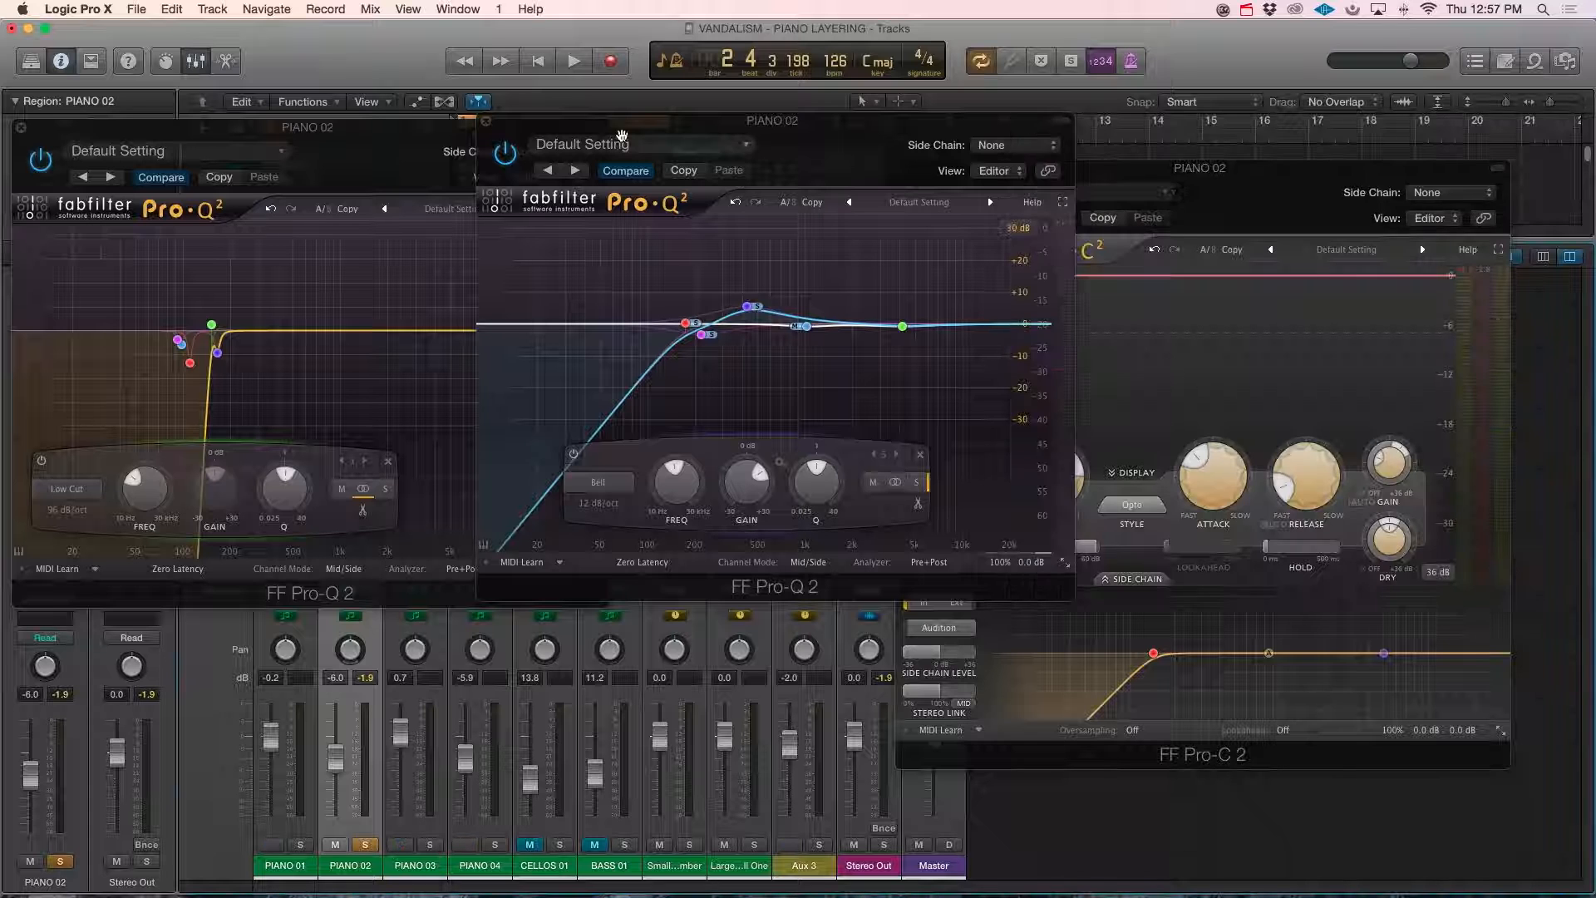
{"action": "left_click", "coordinate": [492, 124]}
{"action": "left_click", "coordinate": [20, 128]}
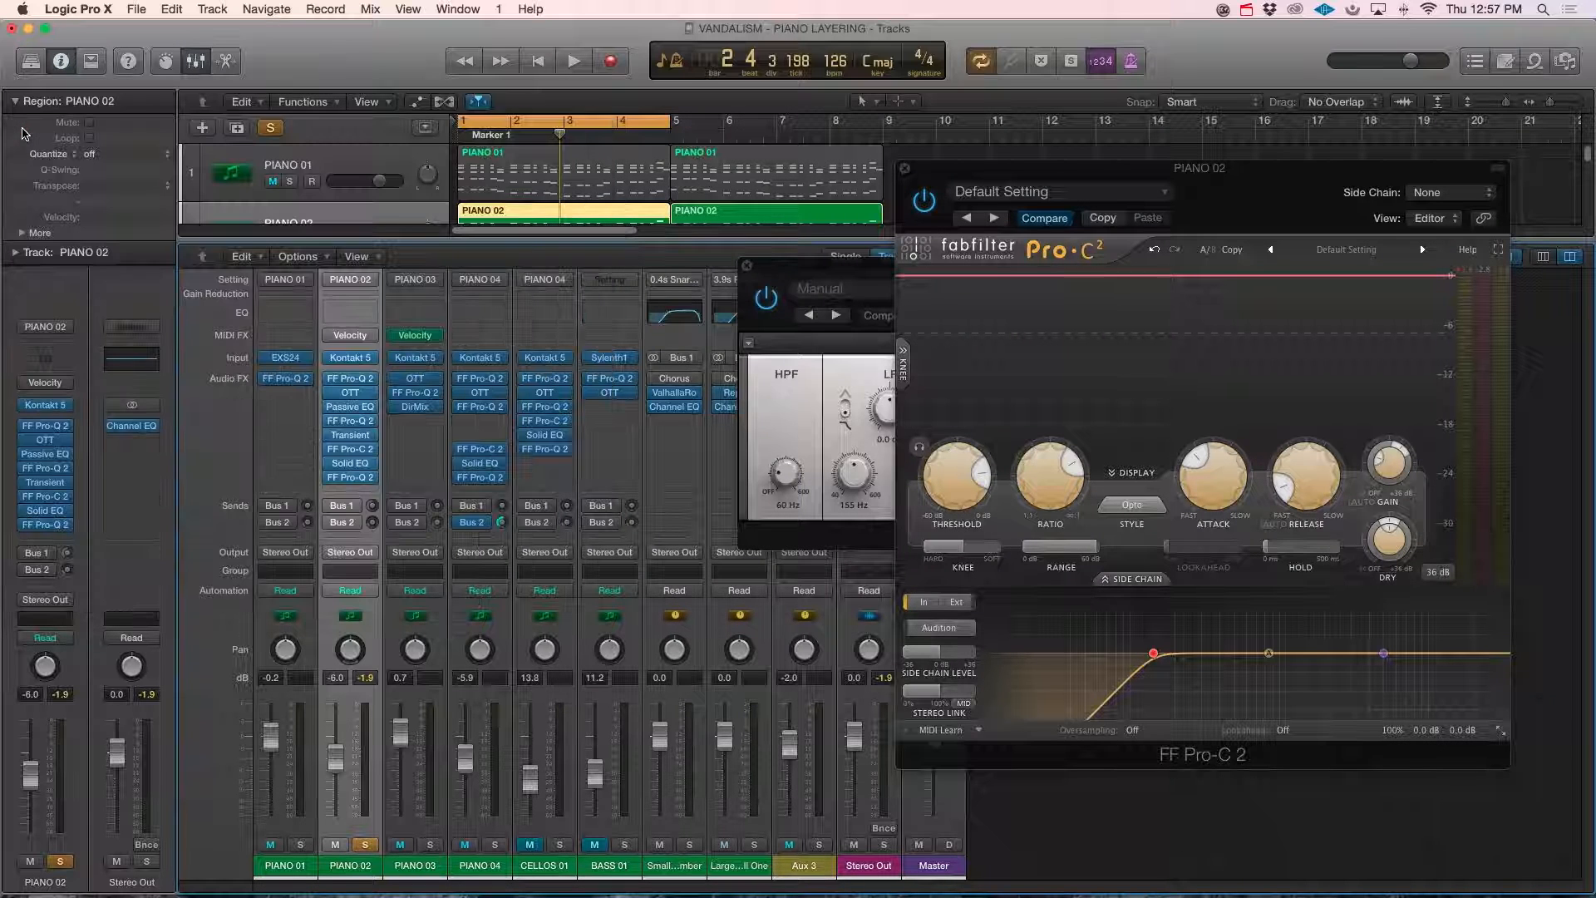
Close the FF Pro-C 2 and Solid EQ windows, and bypass PIANO 02's whole insert chain during playback to compare, leaving it active.
{"action": "left_click", "coordinate": [904, 168]}
{"action": "left_click", "coordinate": [746, 267]}
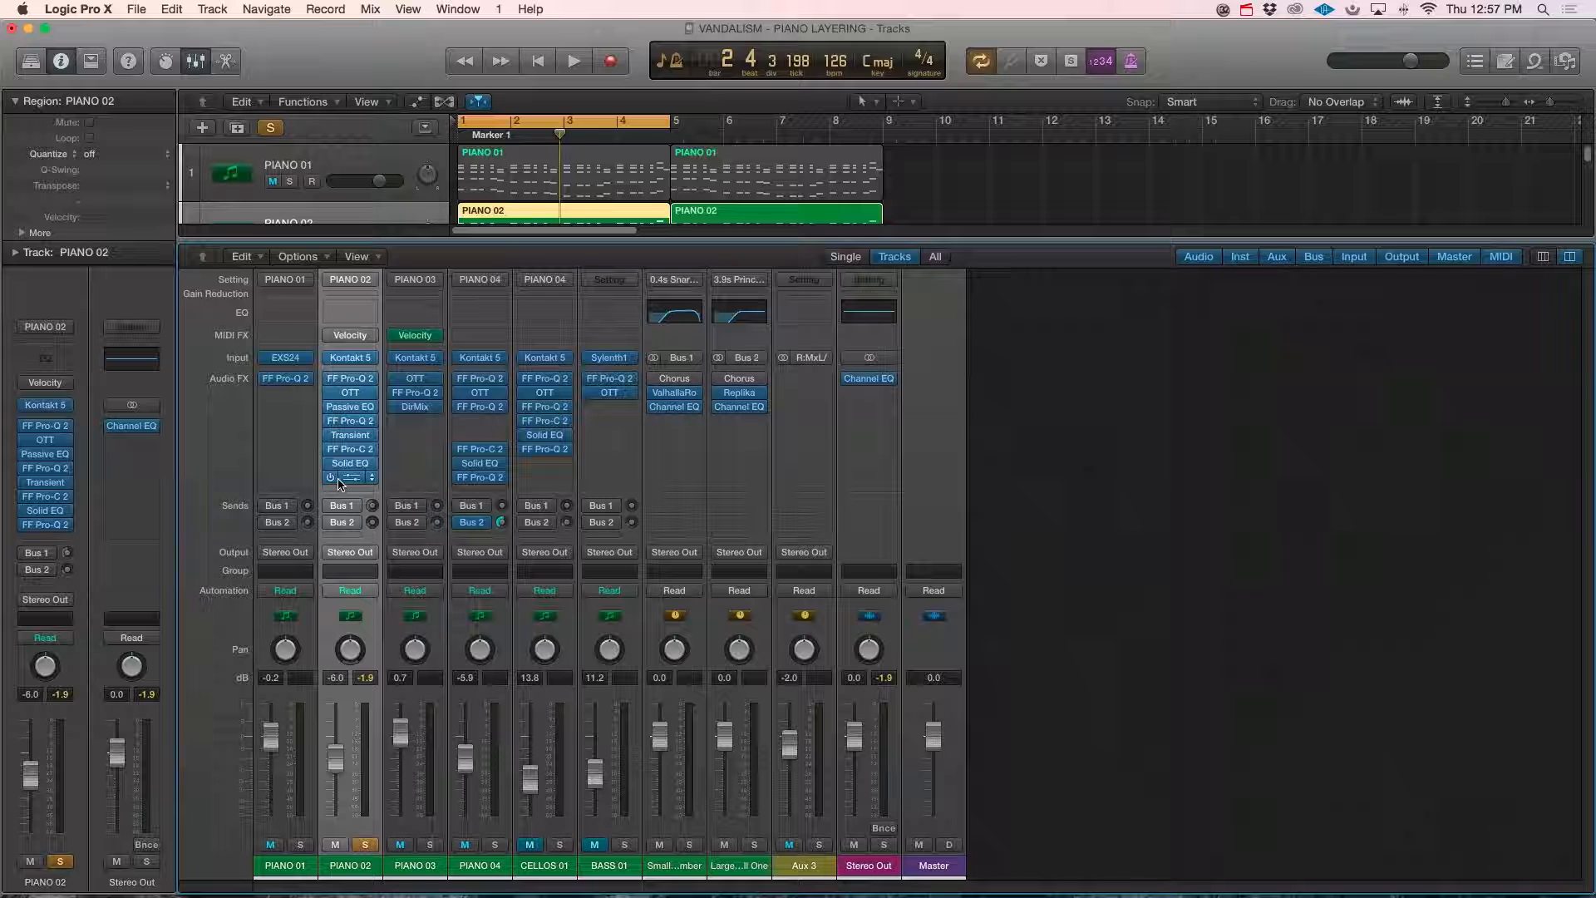
{"action": "key", "text": "space"}
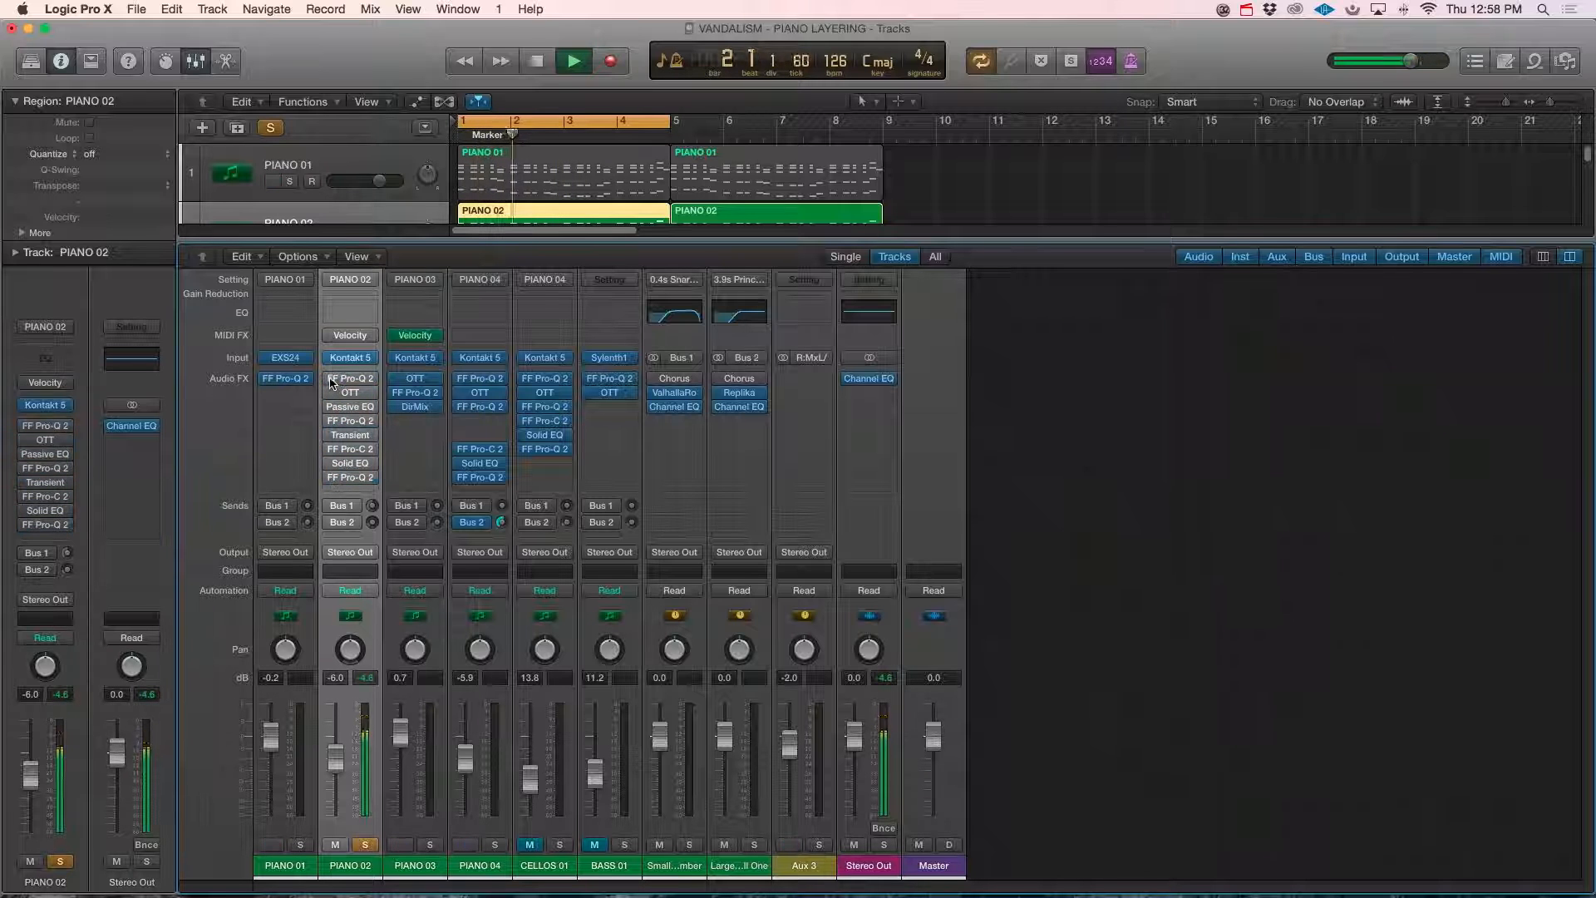
{"action": "left_click_drag", "start_coordinate": [330, 380], "coordinate": [330, 489]}
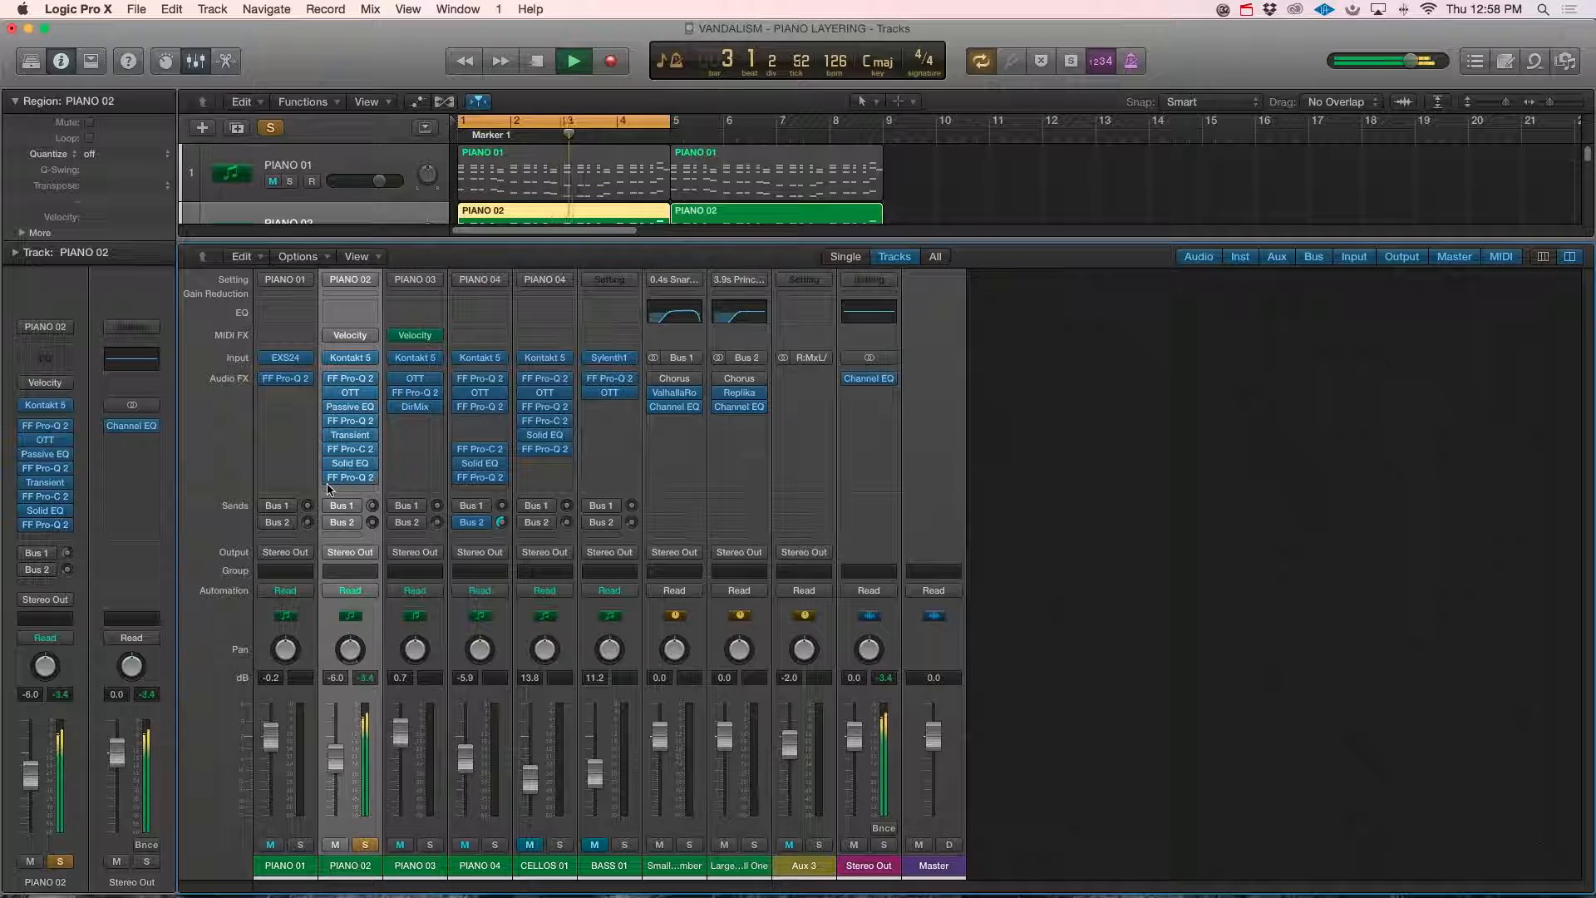
{"action": "key", "text": "space"}
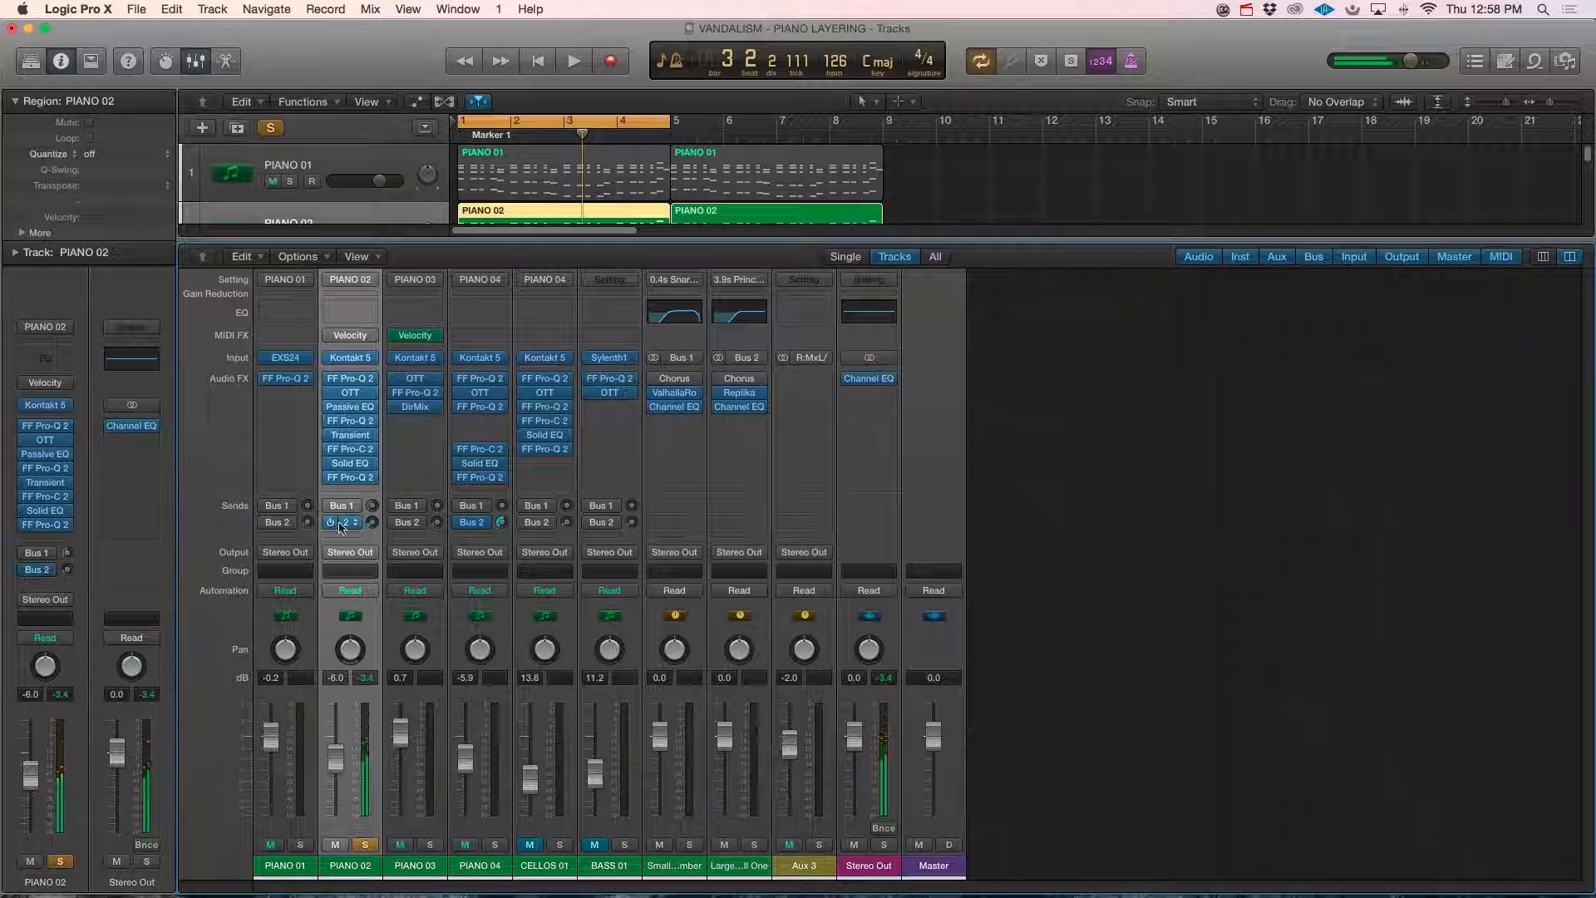
Switch PIANO 02's reverb send from Bus 2 to Bus 1 and open ValhallaRoom on the Bus 1 aux.
{"action": "left_click", "coordinate": [345, 523]}
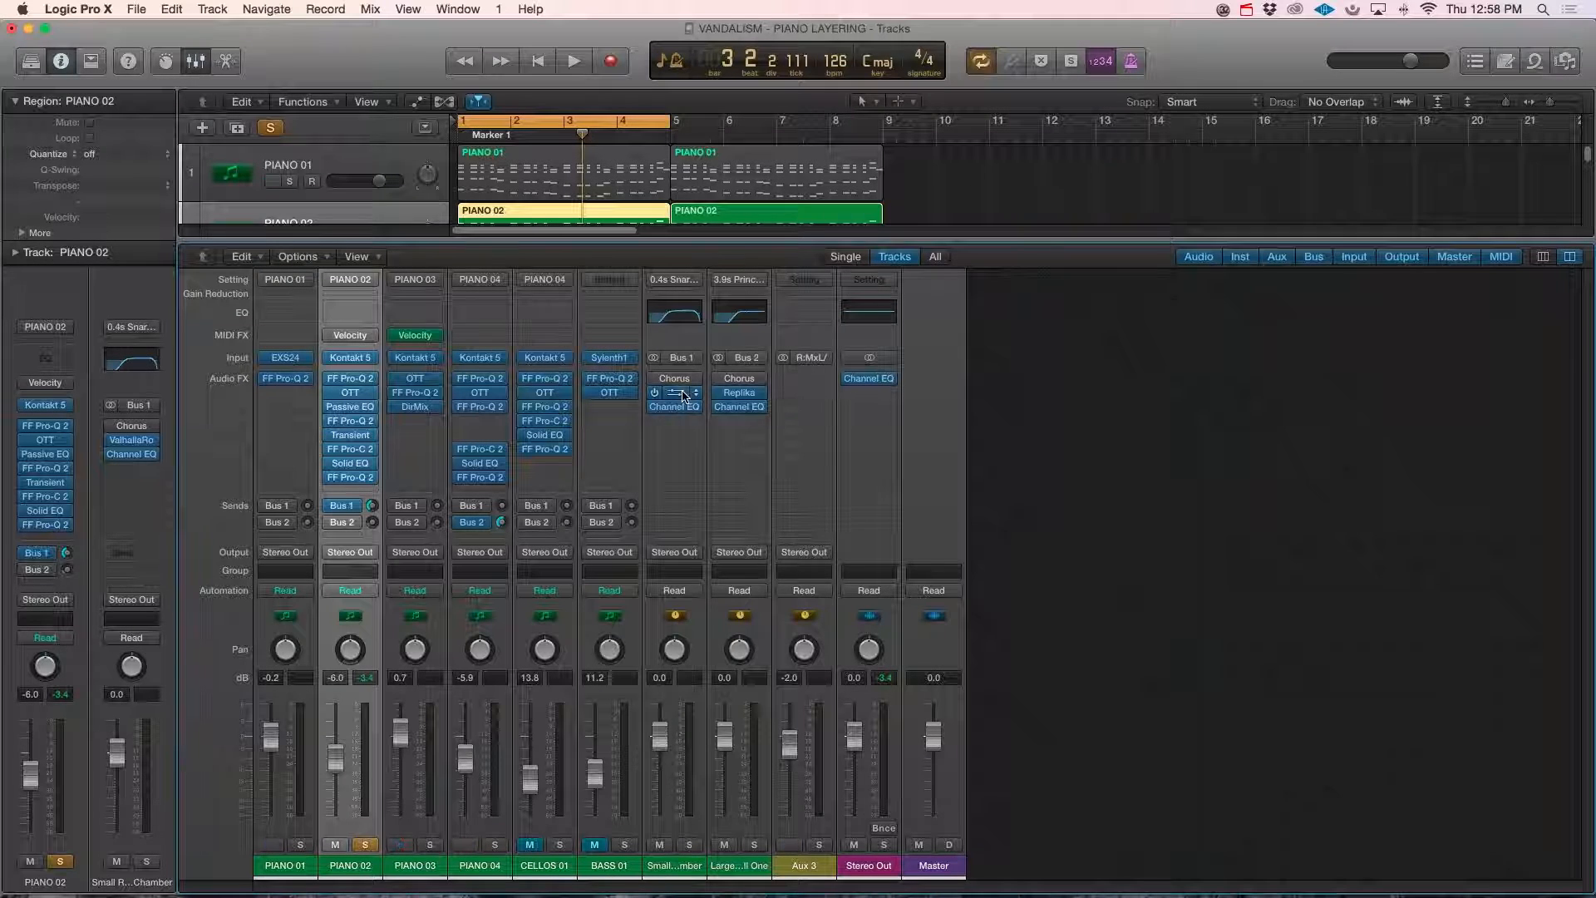
{"action": "left_click", "coordinate": [680, 394]}
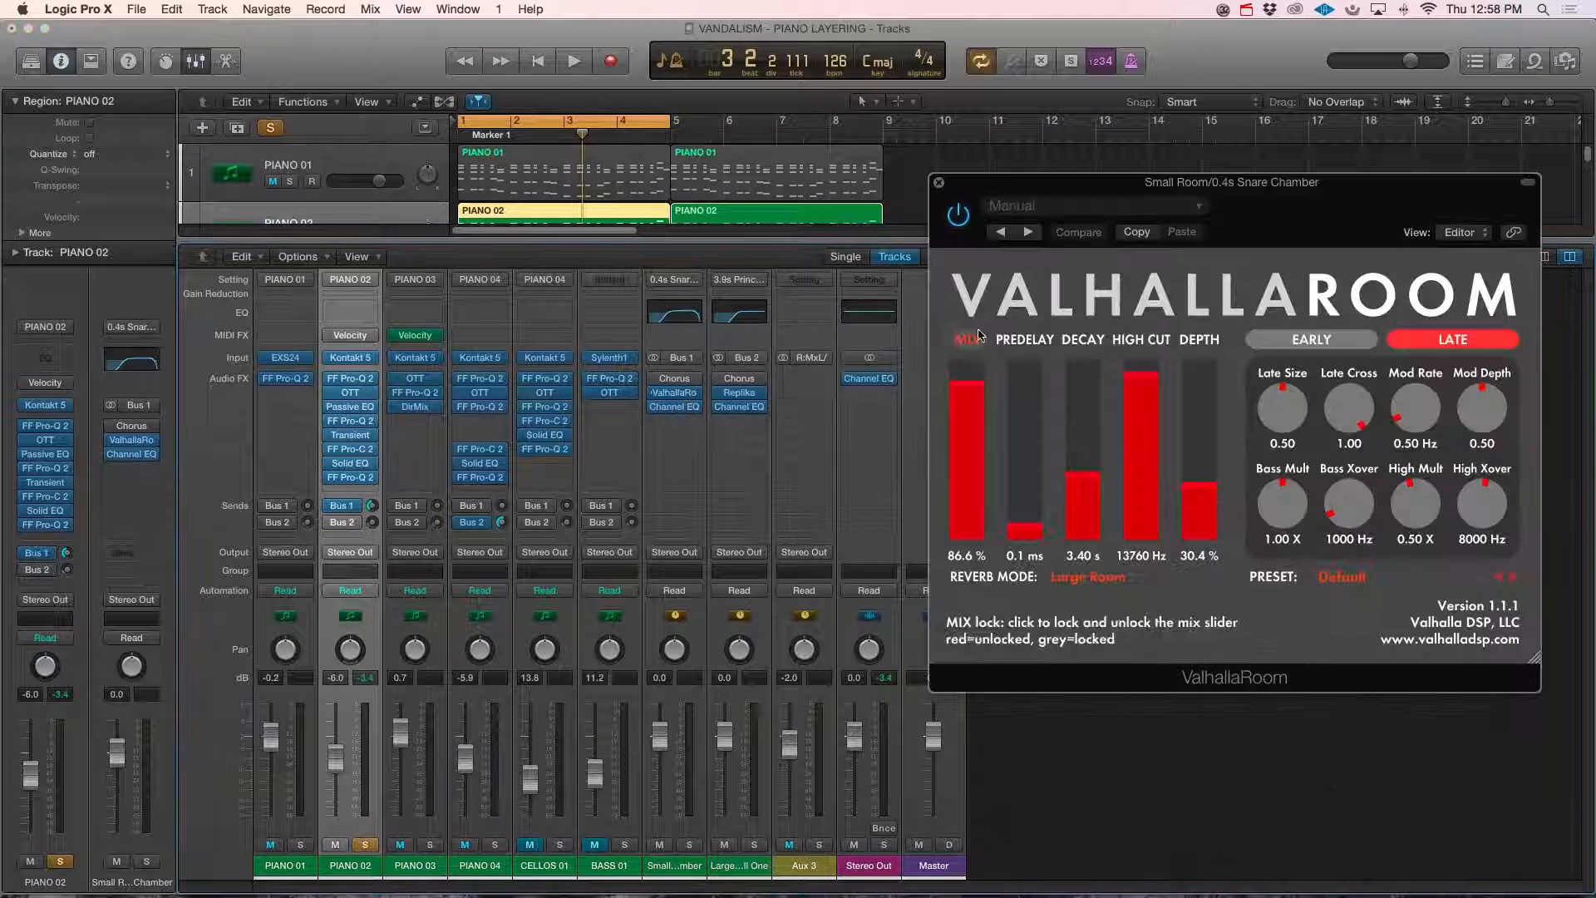
{"action": "left_click", "coordinate": [364, 507]}
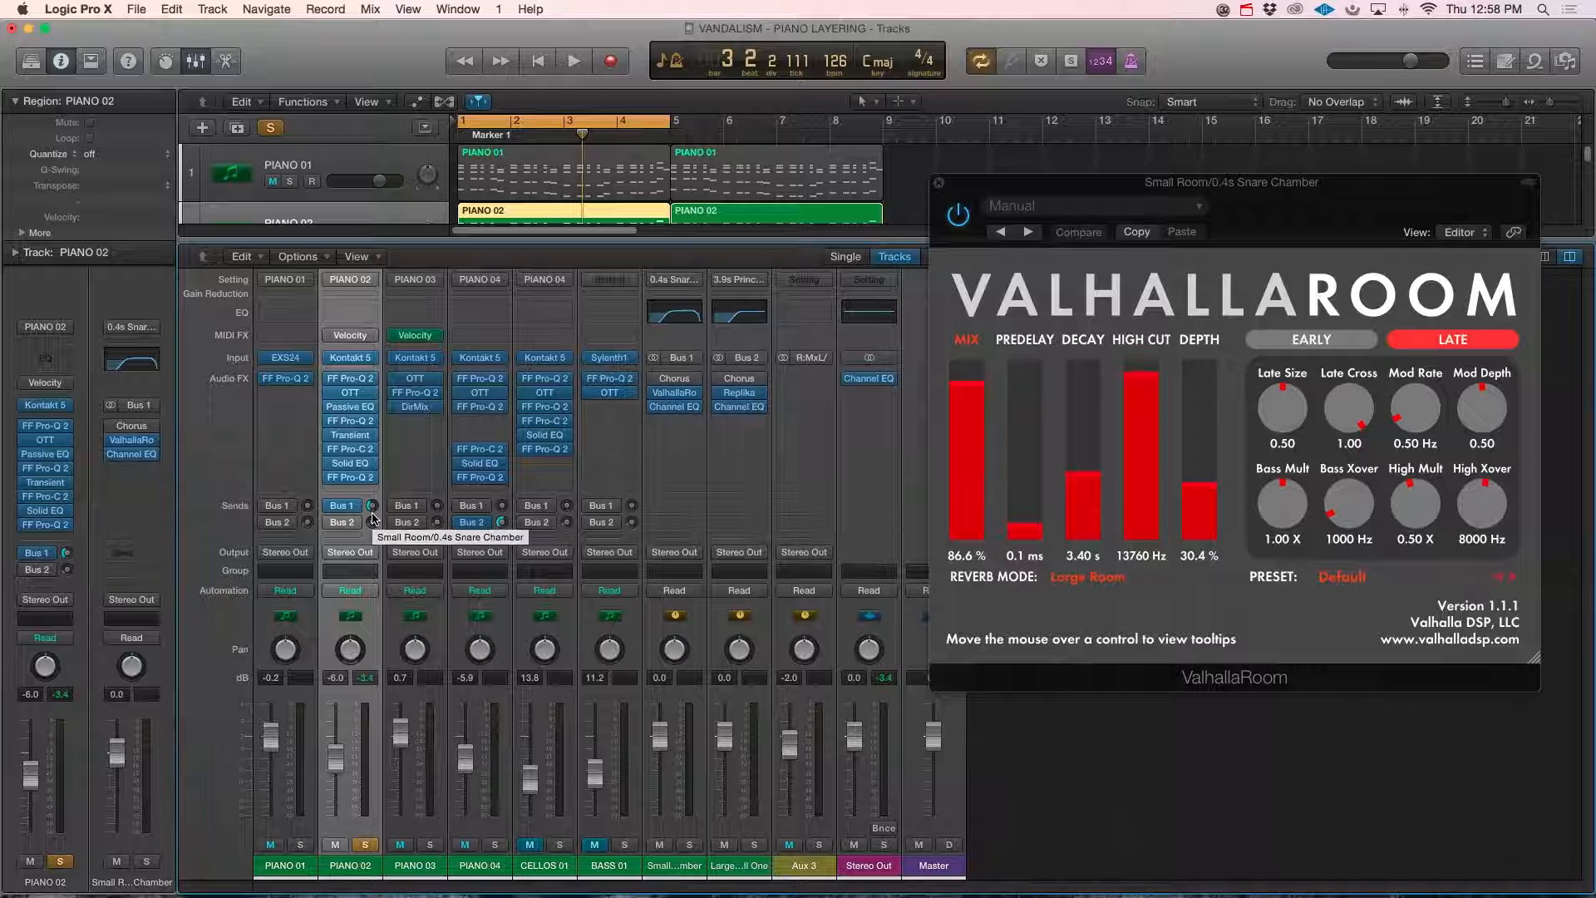
Set PIANO 02's Bus 1 send level to about -10.6 dB while auditioning the reverb in playback.
{"action": "key", "text": "space"}
{"action": "left_click_drag", "start_coordinate": [372, 509], "coordinate": [372, 498]}
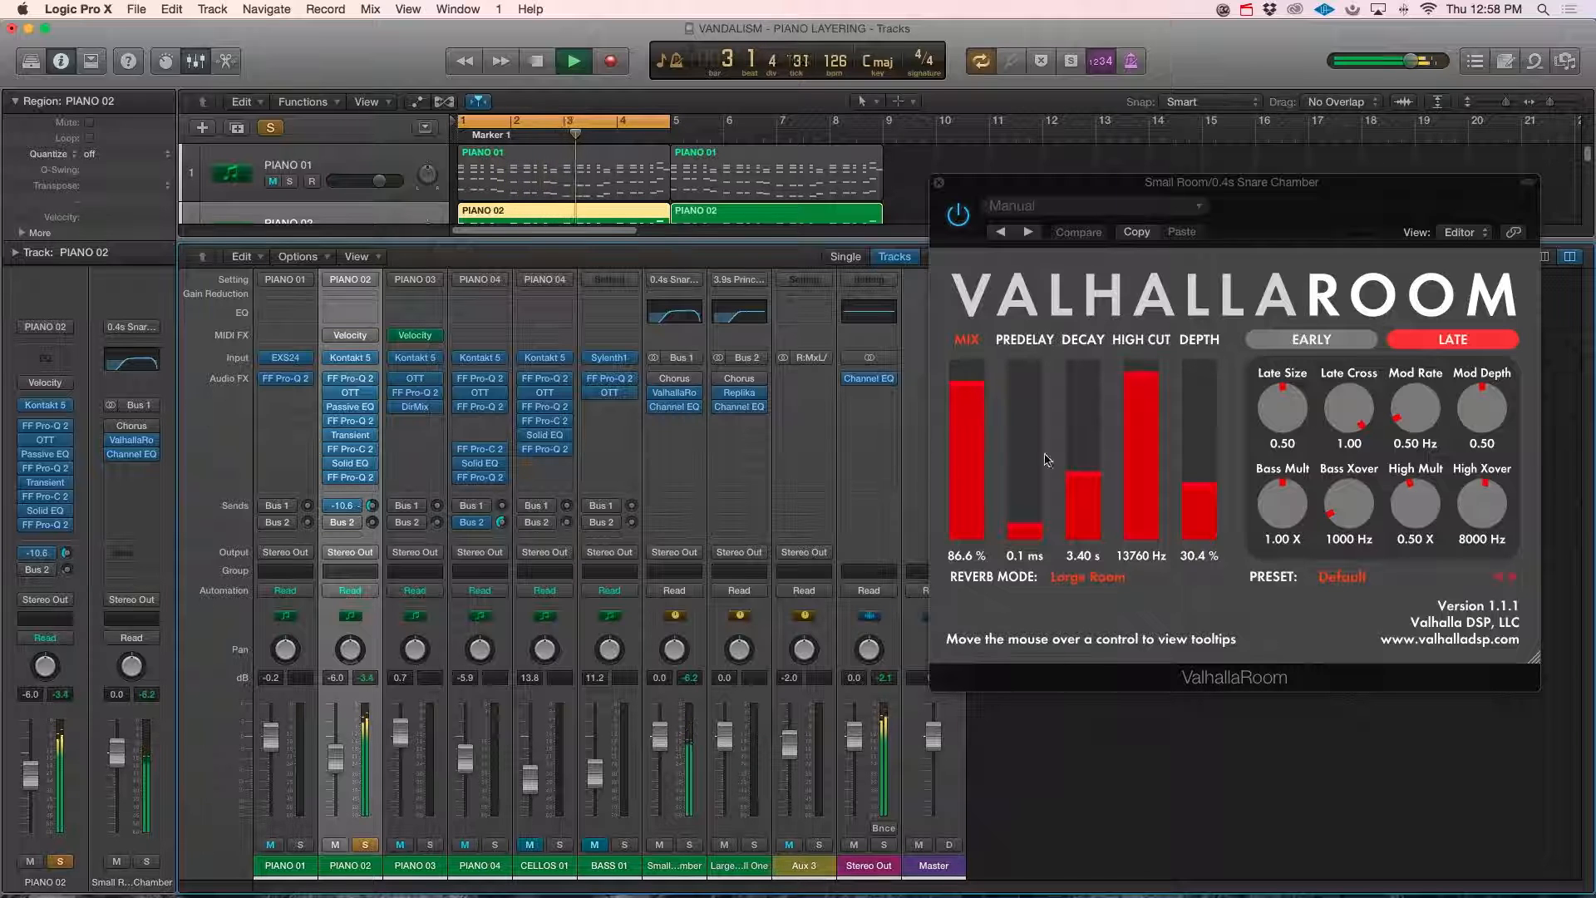
{"action": "key", "text": "space"}
Set ValhallaRoom's decay to about 1.01 s and audition the short reverb on PIANO 02.
{"action": "left_click_drag", "start_coordinate": [1084, 480], "coordinate": [1086, 499]}
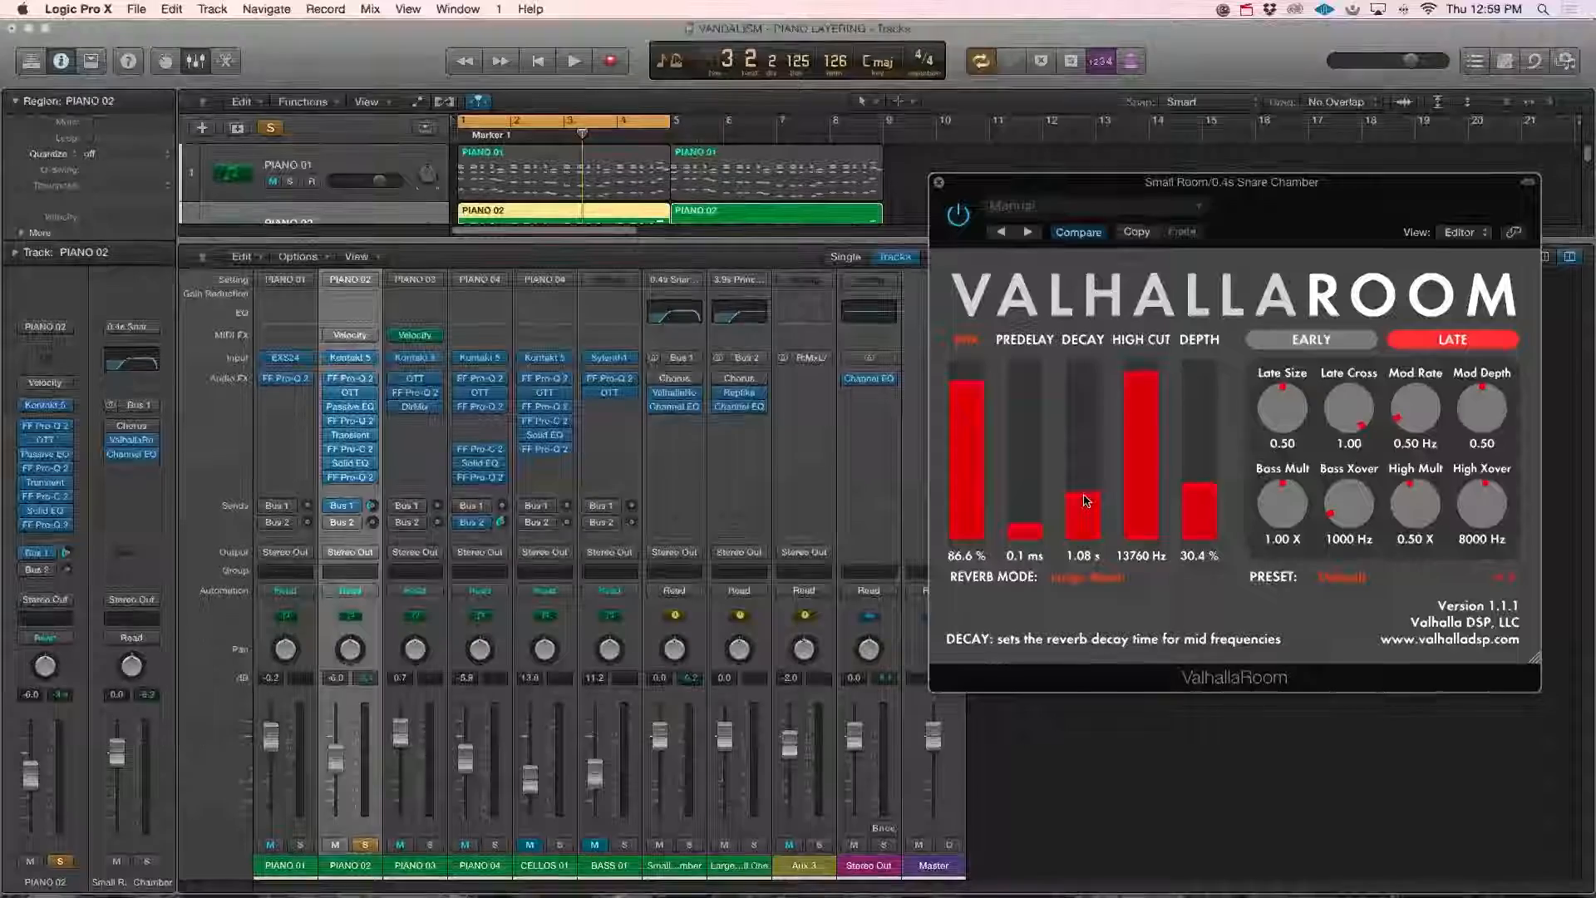
{"action": "left_click_drag", "start_coordinate": [1086, 505], "coordinate": [1087, 501]}
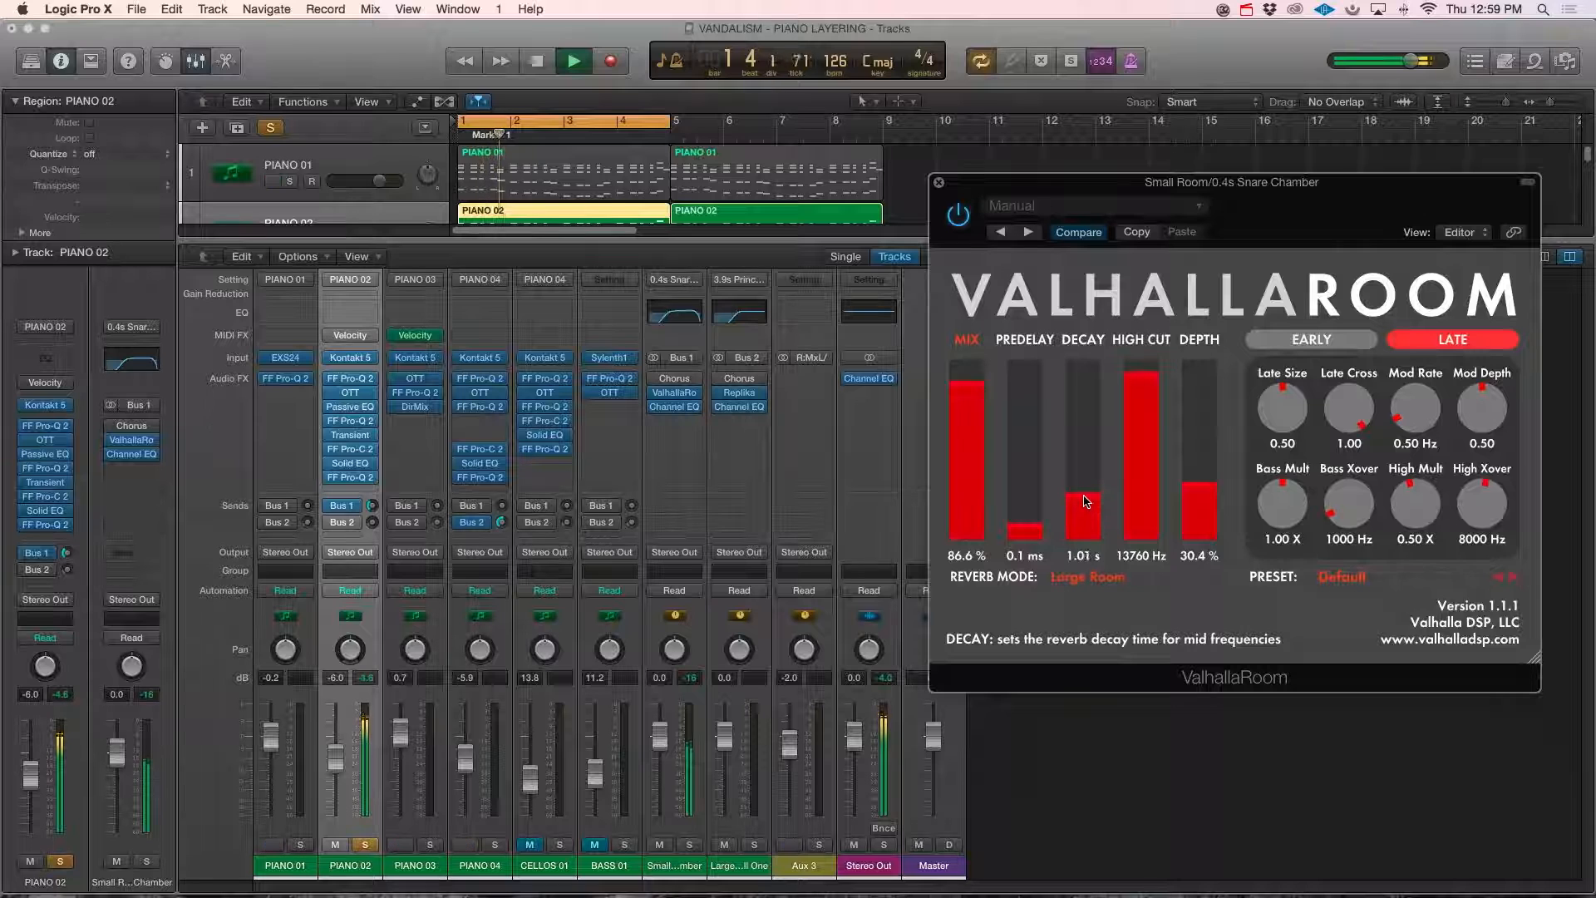
{"action": "key", "text": "space"}
{"action": "key", "text": "space"}
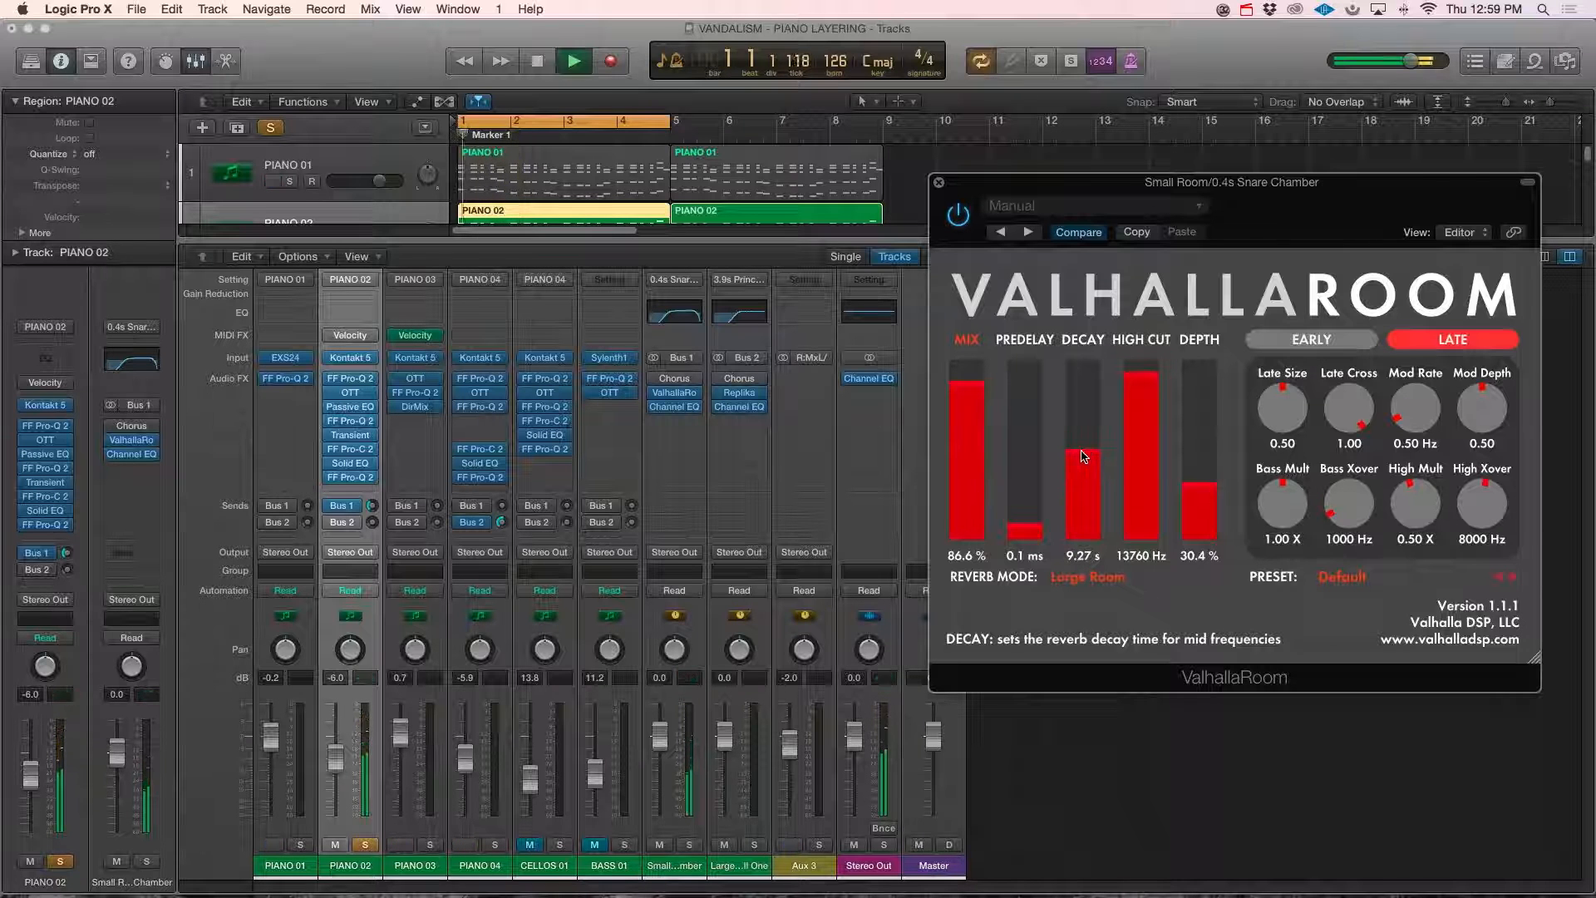
Set ValhallaRoom's decay to about 25.56 s and audition the very long reverb tail.
{"action": "mouse_move", "coordinate": [1086, 456]}
{"action": "left_mouse_down"}
{"action": "mouse_move", "coordinate": [1080, 381]}
{"action": "mouse_move", "coordinate": [1077, 426]}
{"action": "left_mouse_up"}
{"action": "key", "text": "space"}
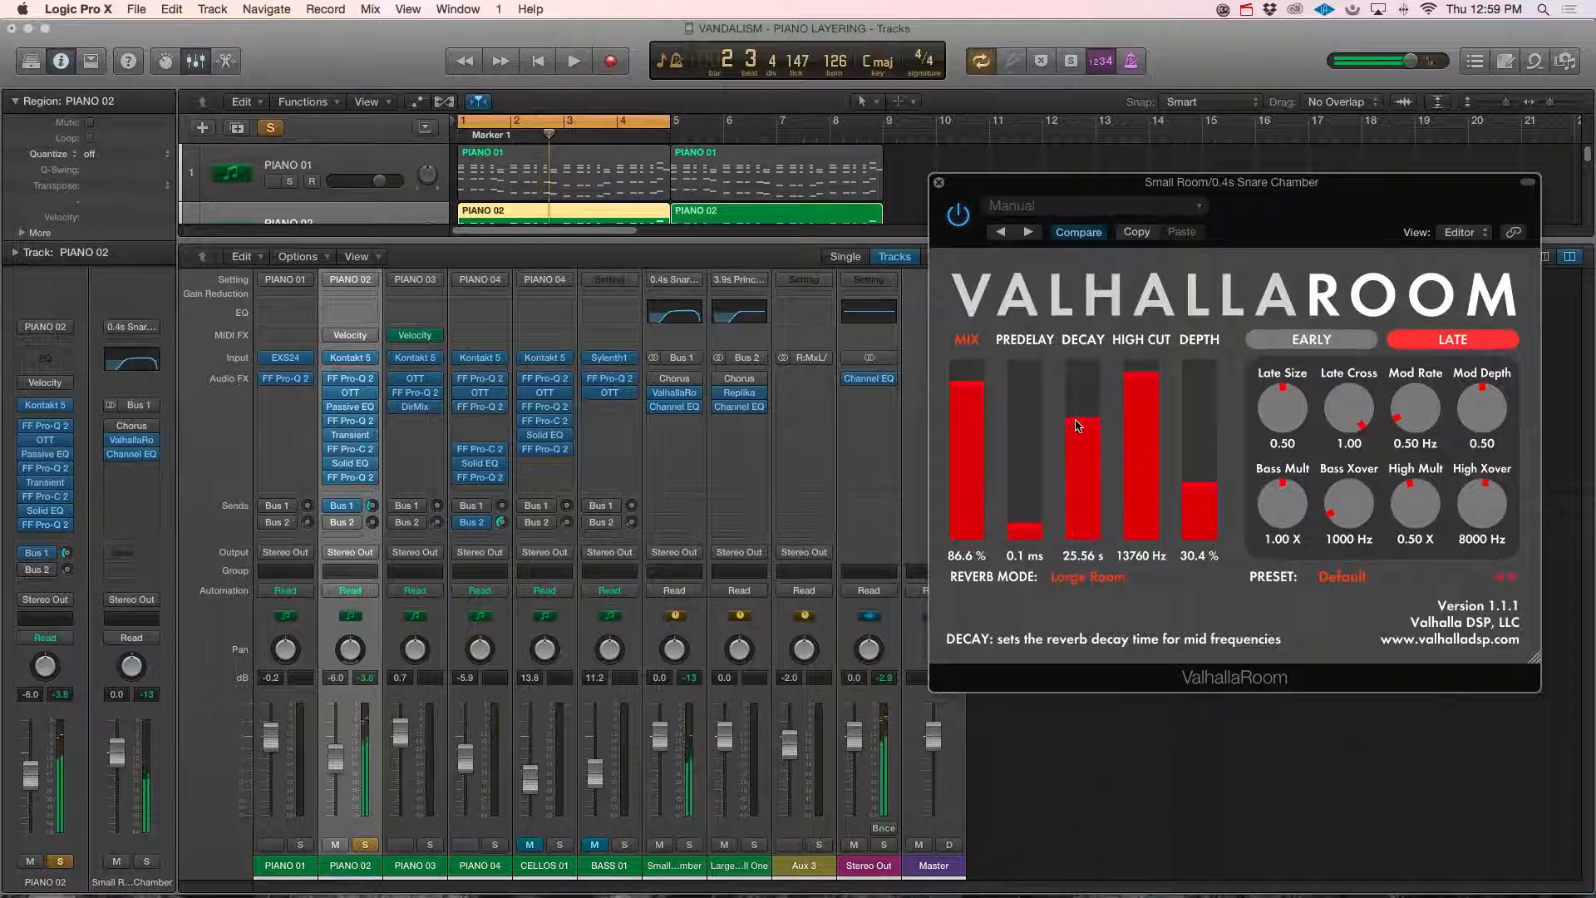
{"action": "key", "text": "space"}
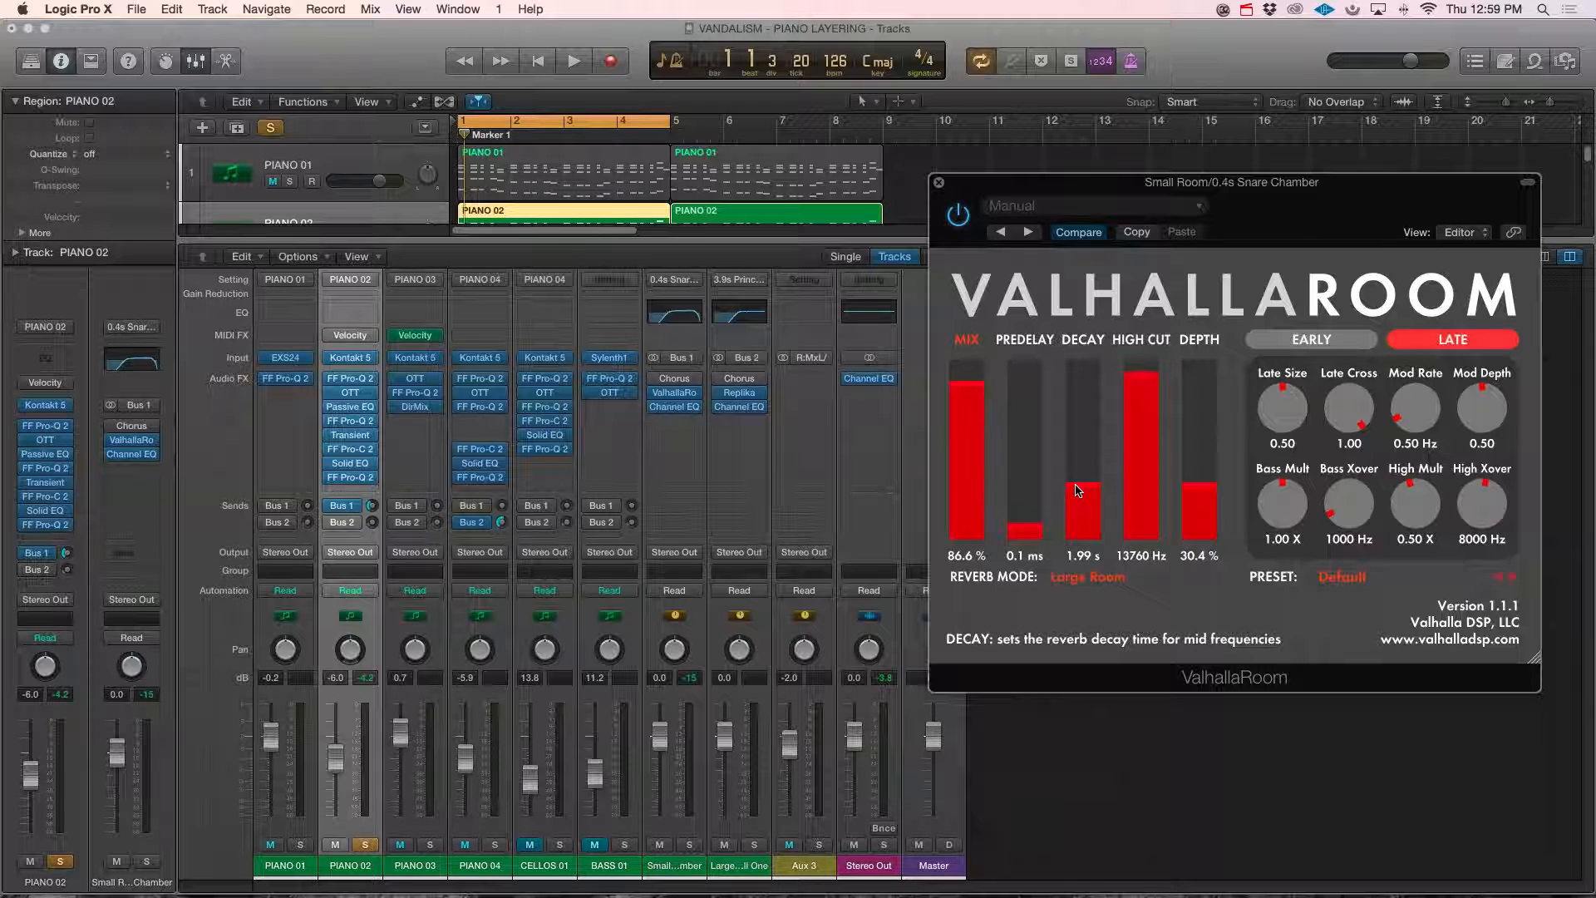
Set ValhallaRoom's decay to about 1.55 s, compare PIANO 02 with and without the Bus 1 send, and close the reverb.
{"action": "key", "text": "space"}
{"action": "left_click_drag", "start_coordinate": [372, 506], "coordinate": [371, 510]}
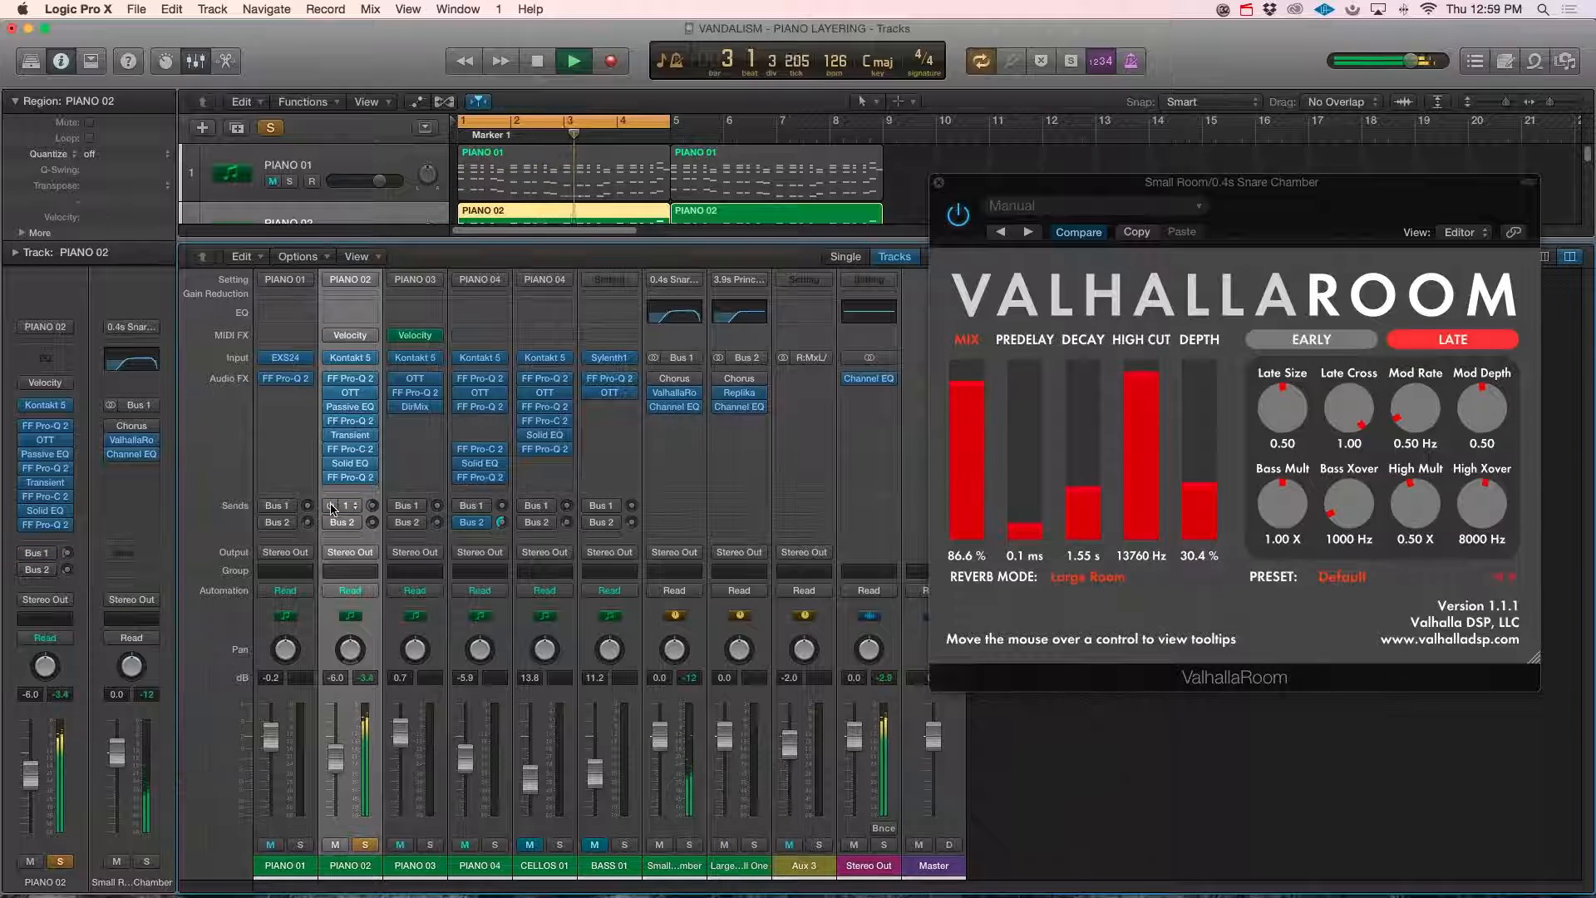
{"action": "key", "text": "space"}
{"action": "left_click", "coordinate": [939, 182]}
Clear the PIANO 02 solo to hear the piano layers together, and hide the mixer.
{"action": "left_click", "coordinate": [273, 127]}
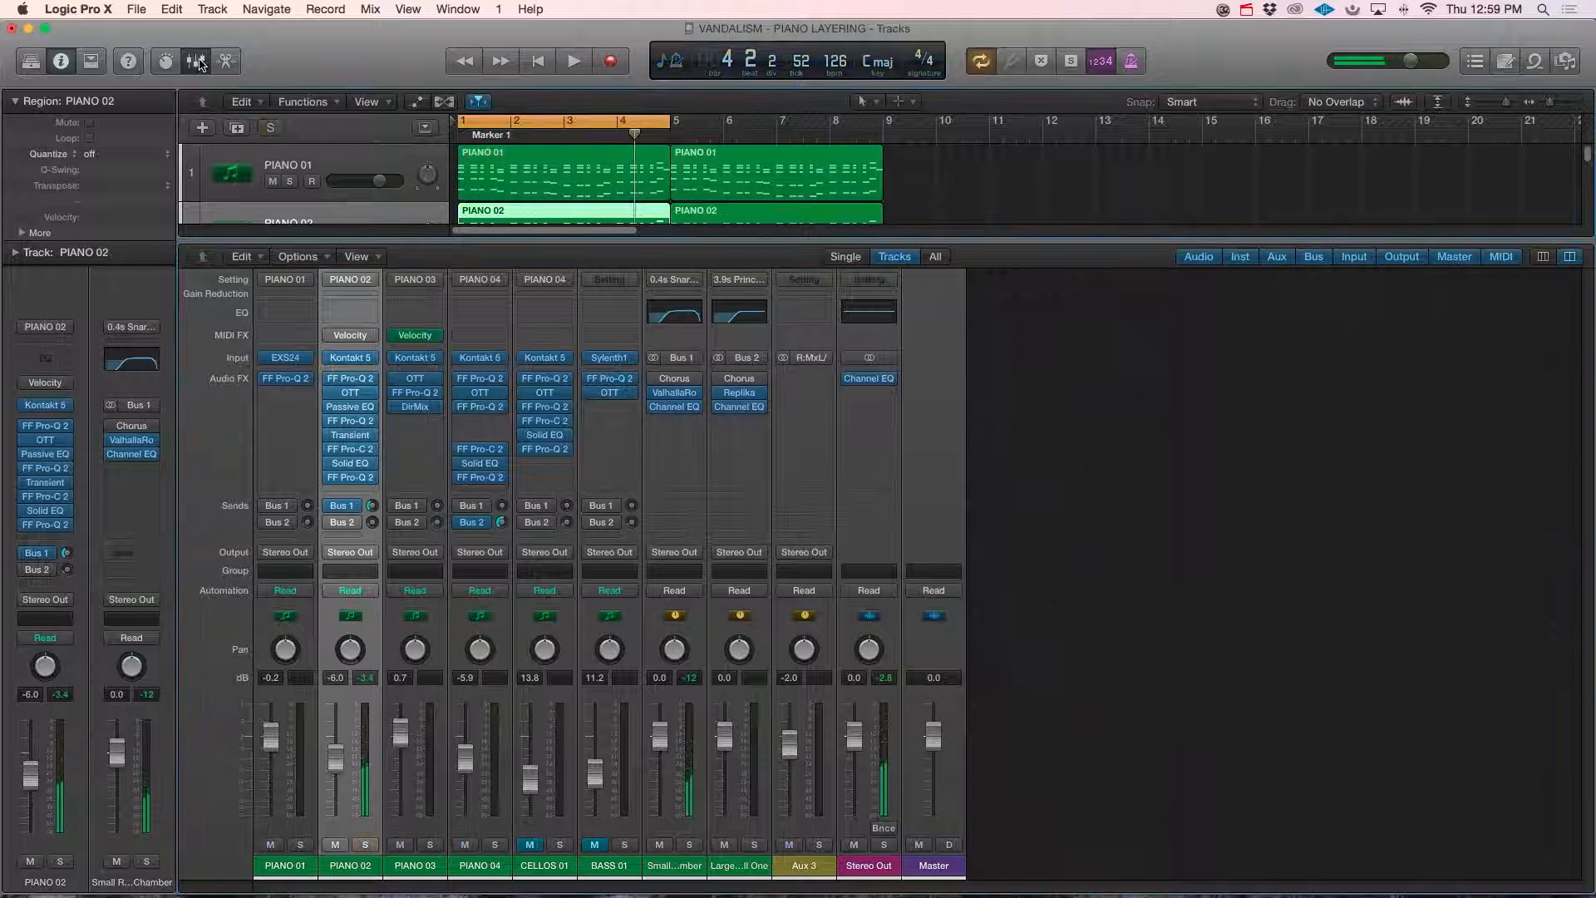
{"action": "left_click", "coordinate": [198, 61]}
{"action": "key", "text": "space"}
Solo PIANO 03, inspect its Kontakt instrument The Grandeur and its Velocity Processor, and close both windows.
{"action": "left_click", "coordinate": [303, 299]}
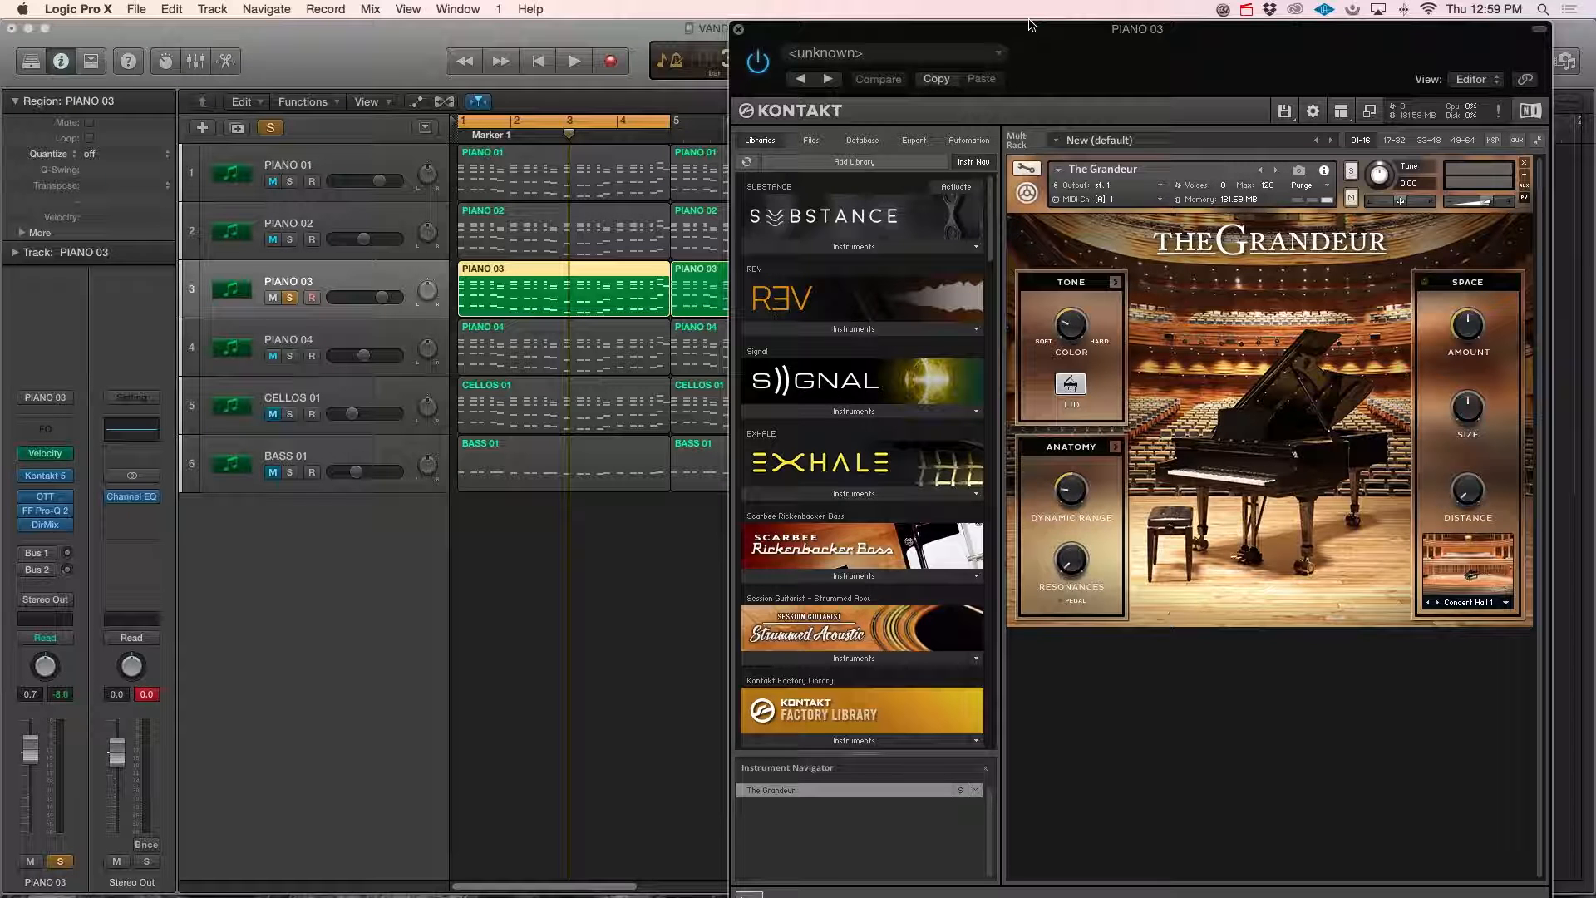
{"action": "left_click", "coordinate": [46, 453]}
{"action": "left_click_drag", "start_coordinate": [213, 67], "coordinate": [571, 117]}
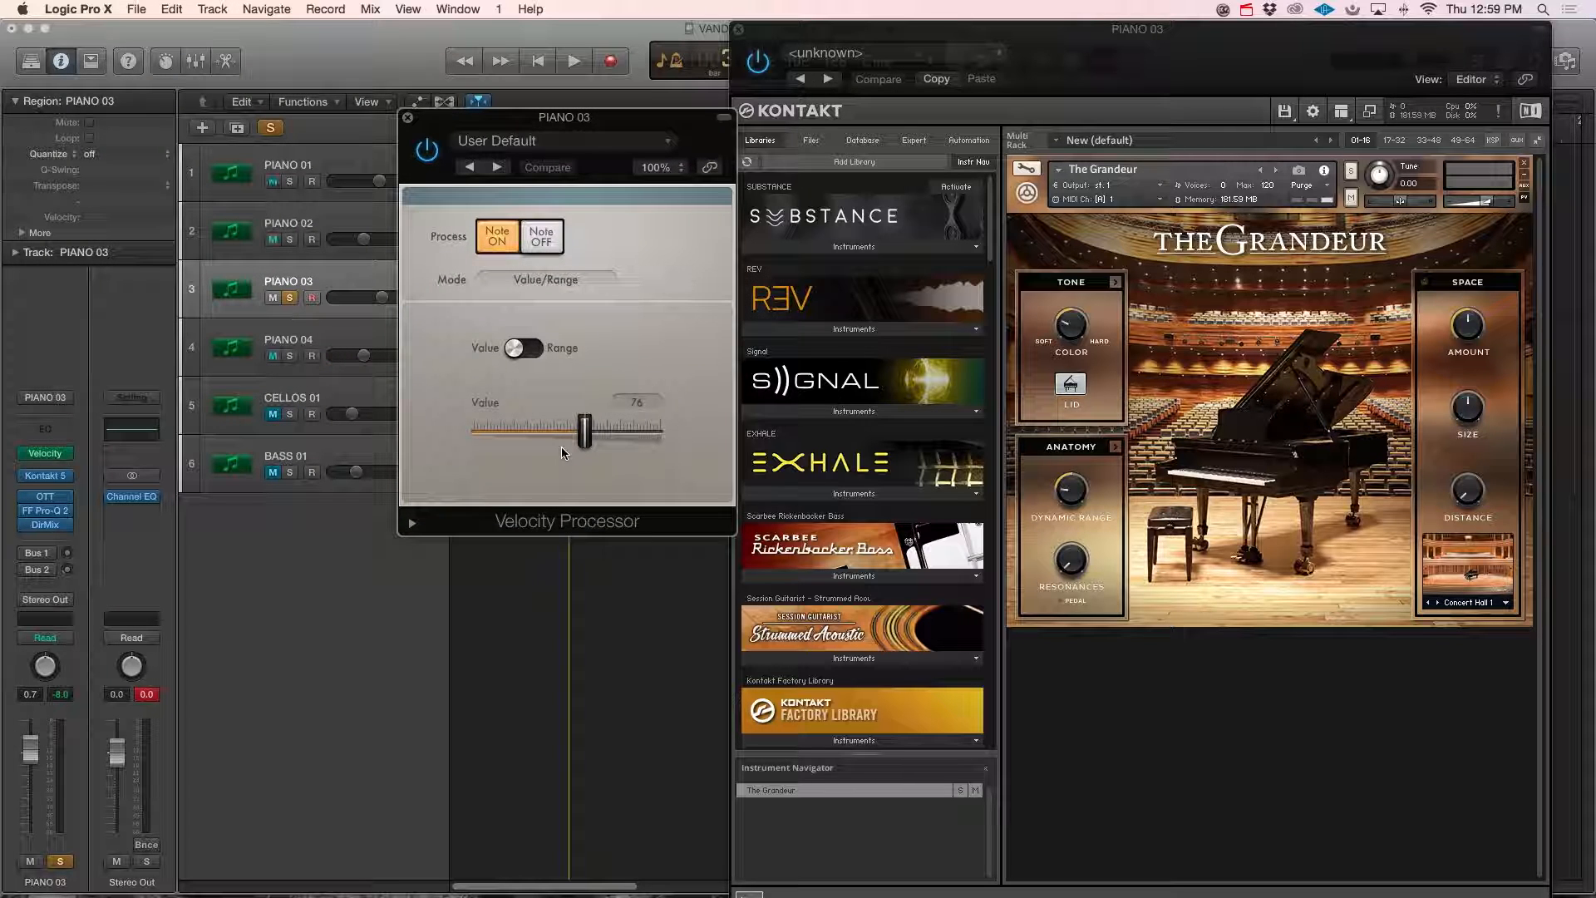
{"action": "left_click", "coordinate": [407, 117]}
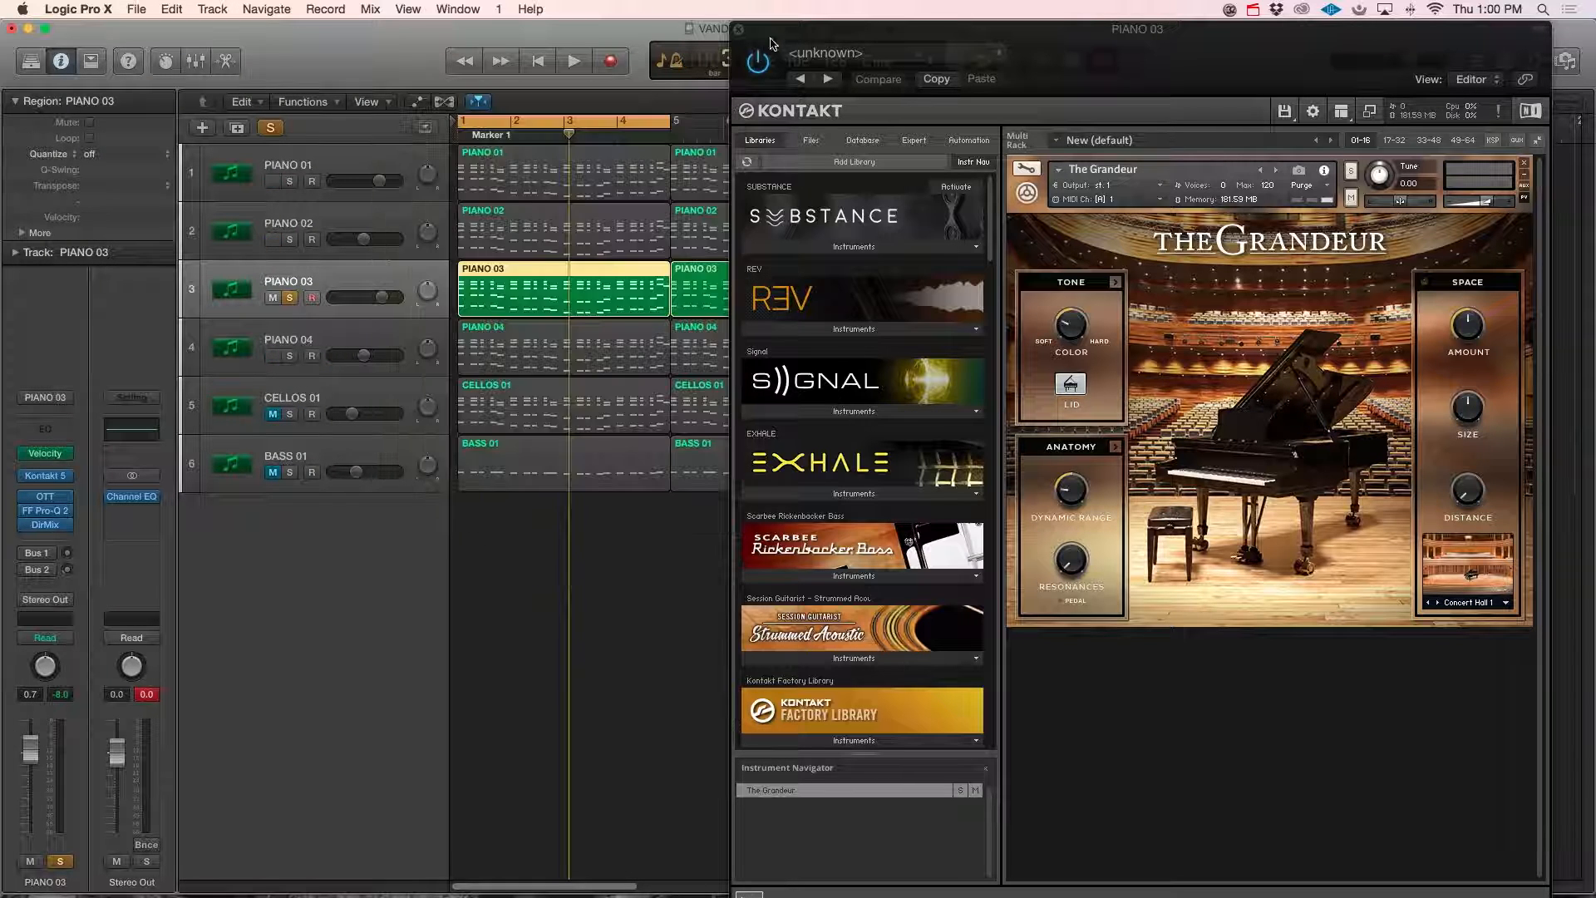
{"action": "left_click", "coordinate": [739, 31]}
Compare PIANO 03 with its three inserts bypassed and active during playback, and inspect its Direction Mixer before closing it.
{"action": "key", "text": "space"}
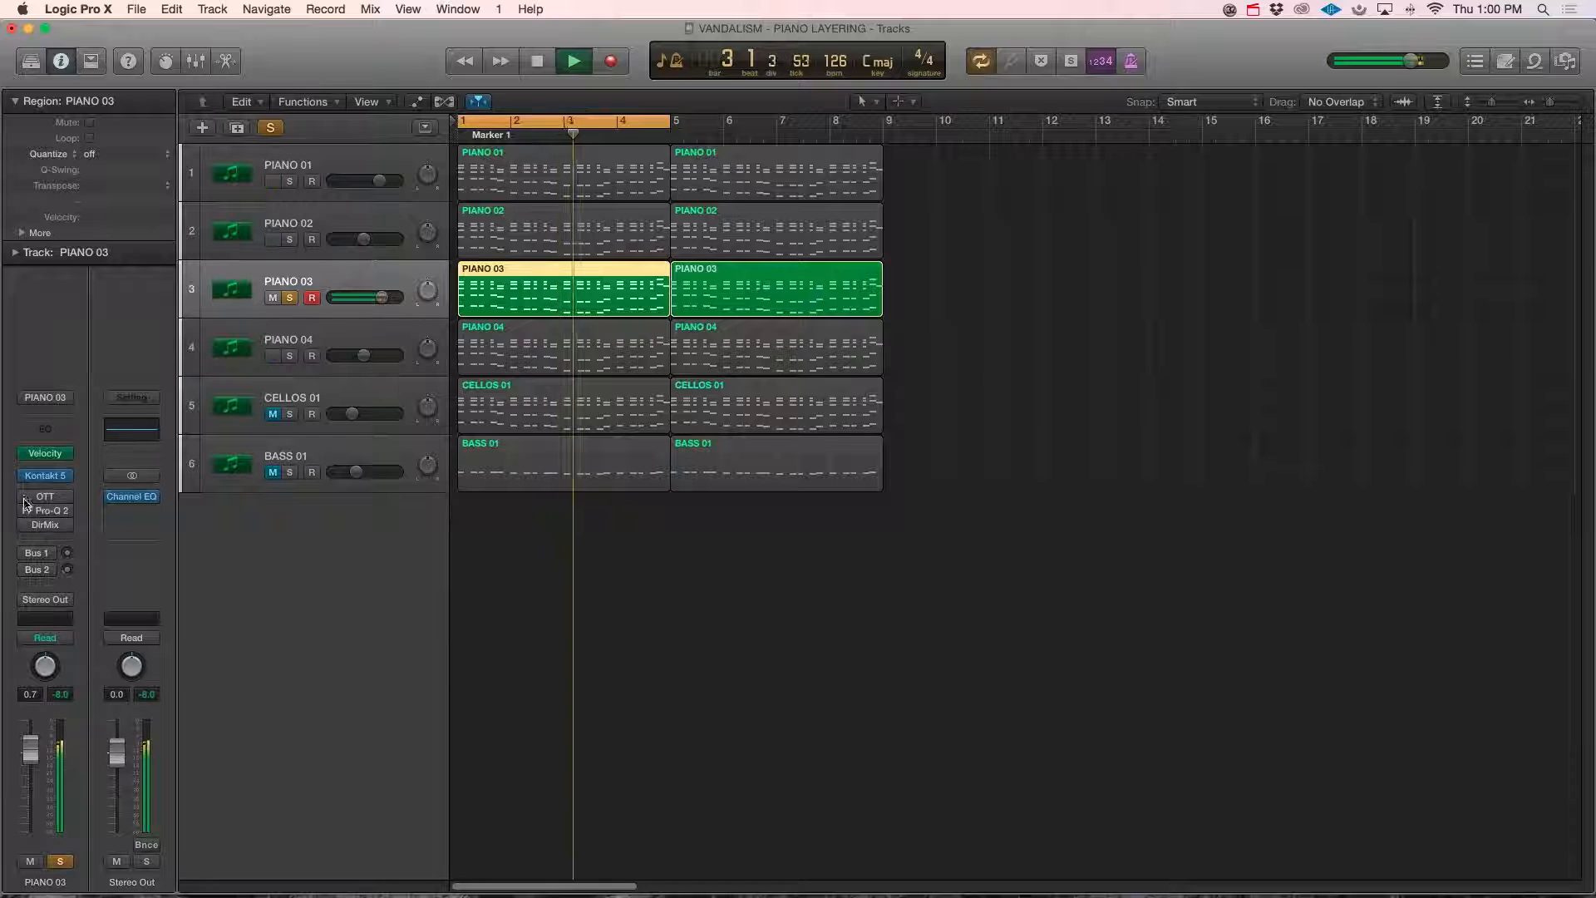
{"action": "key", "text": "space"}
{"action": "left_click", "coordinate": [46, 525]}
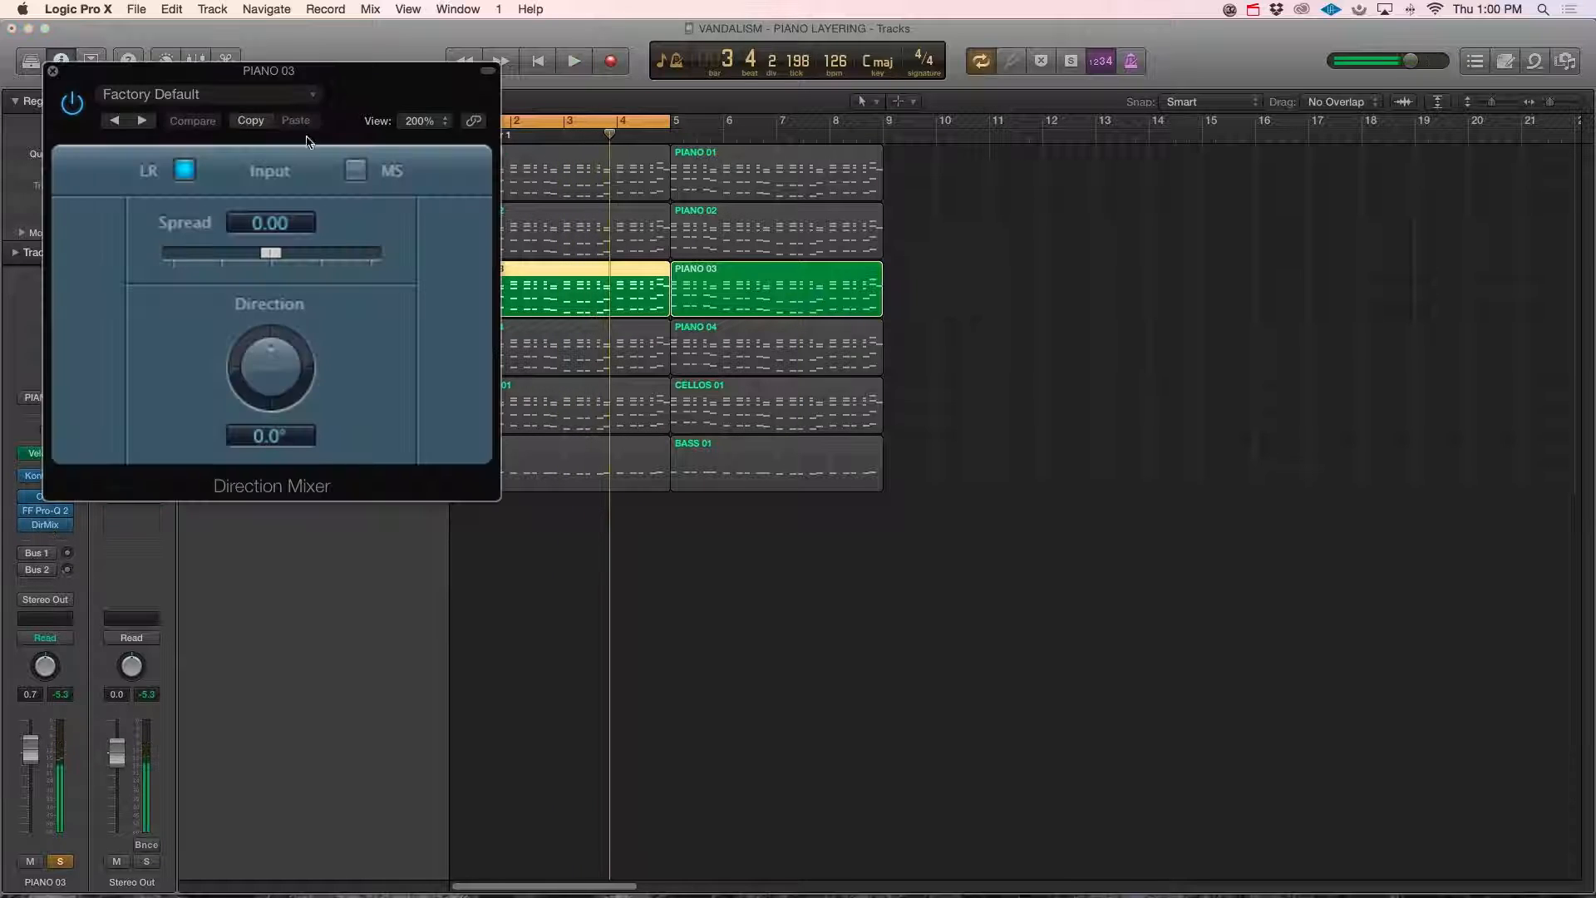
{"action": "left_click_drag", "start_coordinate": [350, 85], "coordinate": [871, 207]}
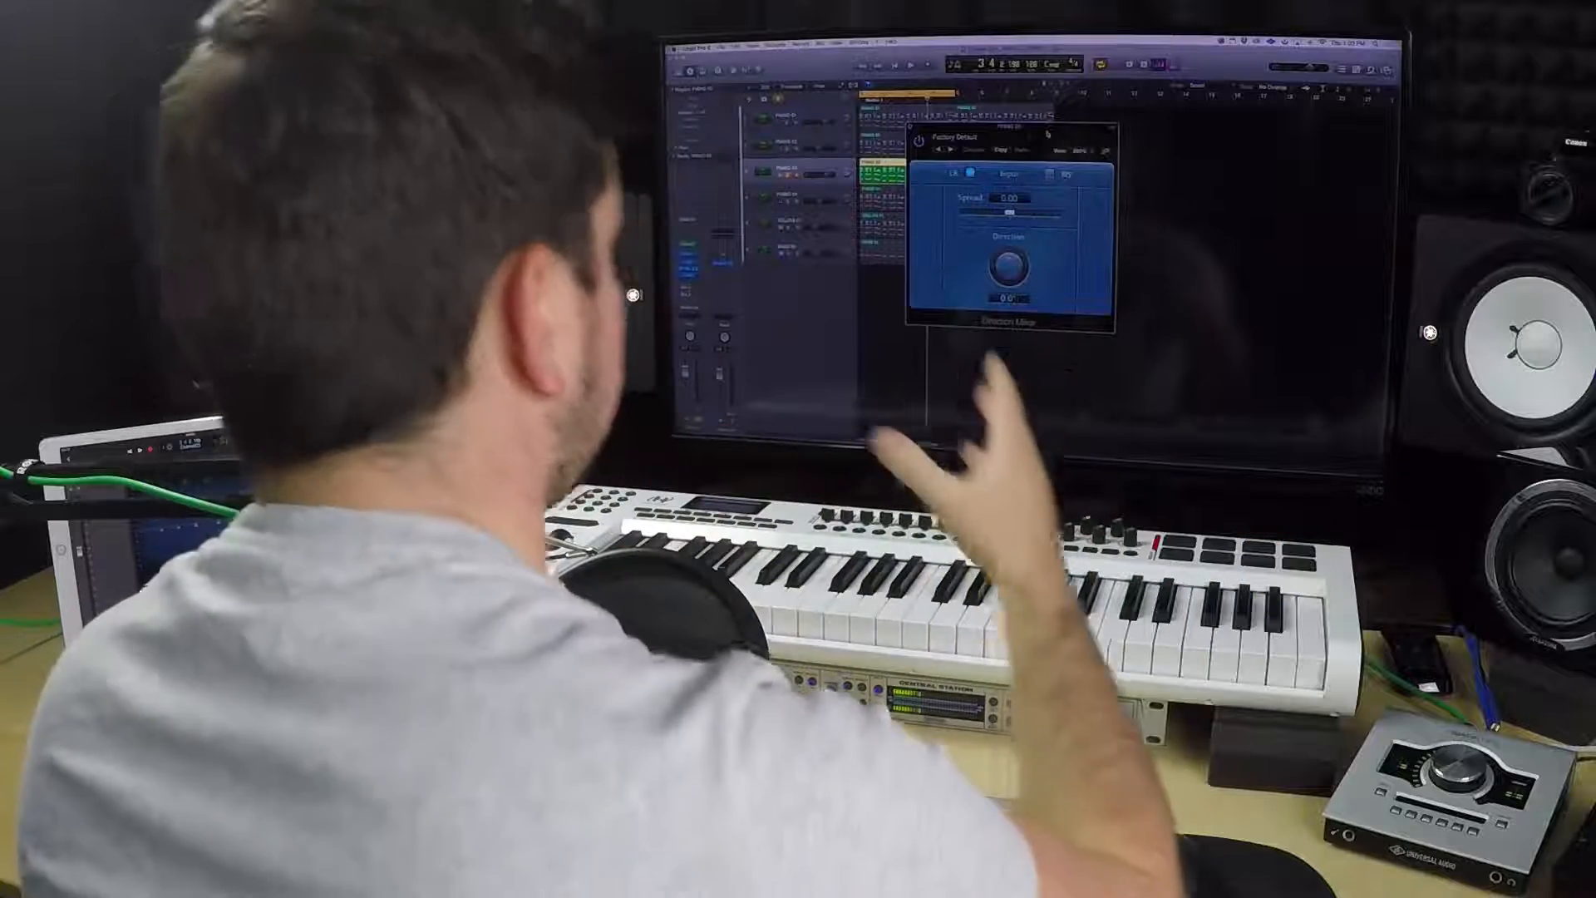
{"action": "left_click", "coordinate": [910, 127]}
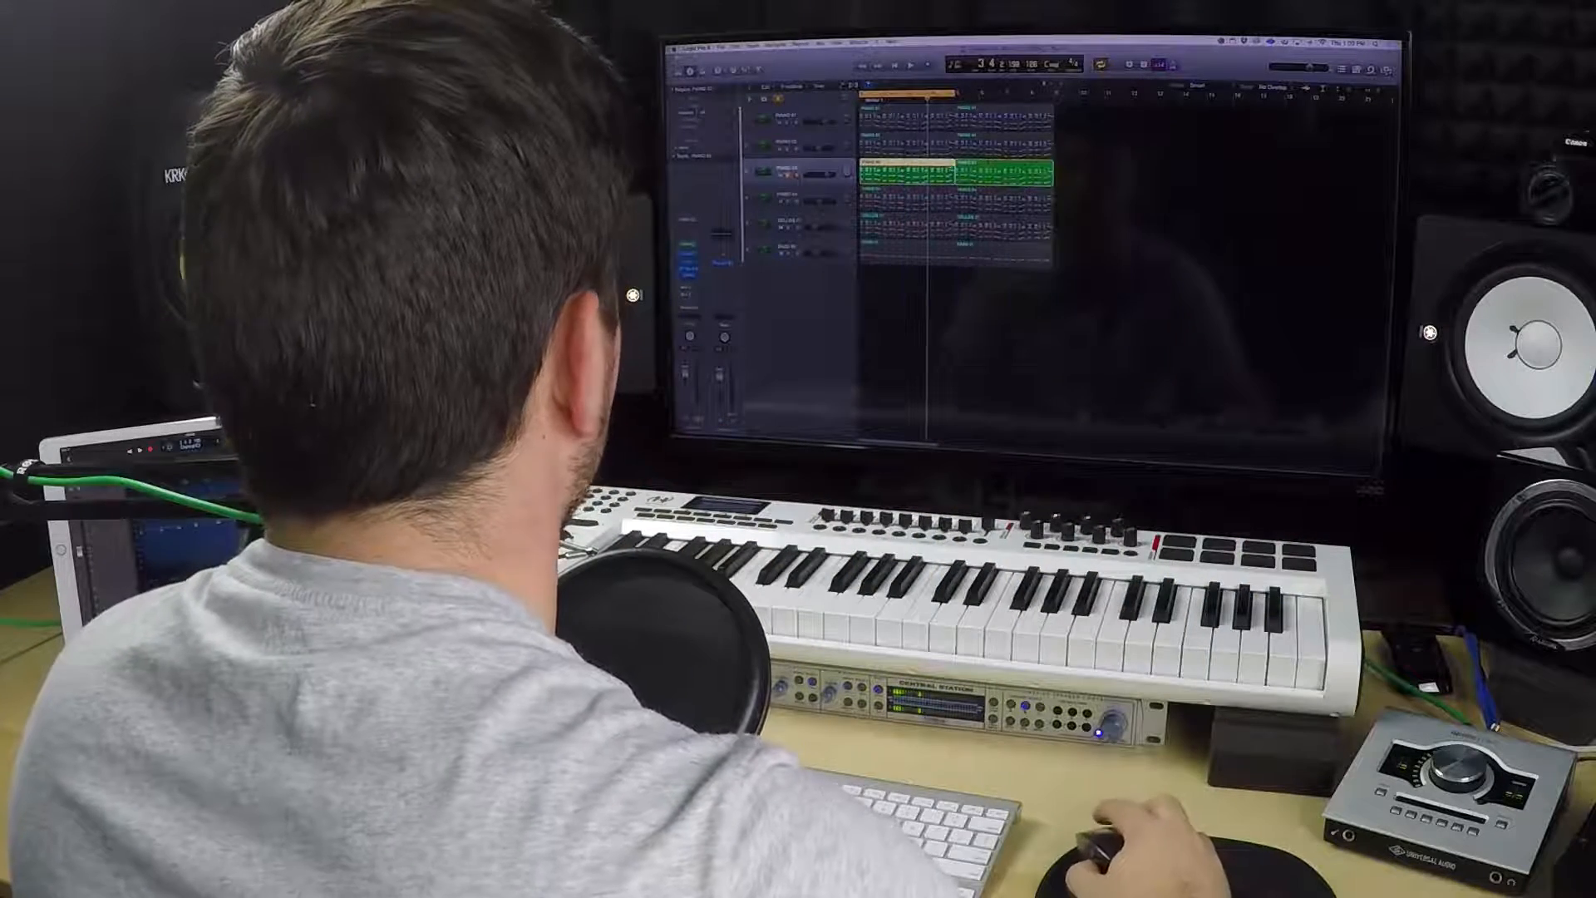
Open OTT on the soloed PIANO 03, toggle it during playback to compare, and place its window beside the tracks.
{"action": "left_click", "coordinate": [788, 175]}
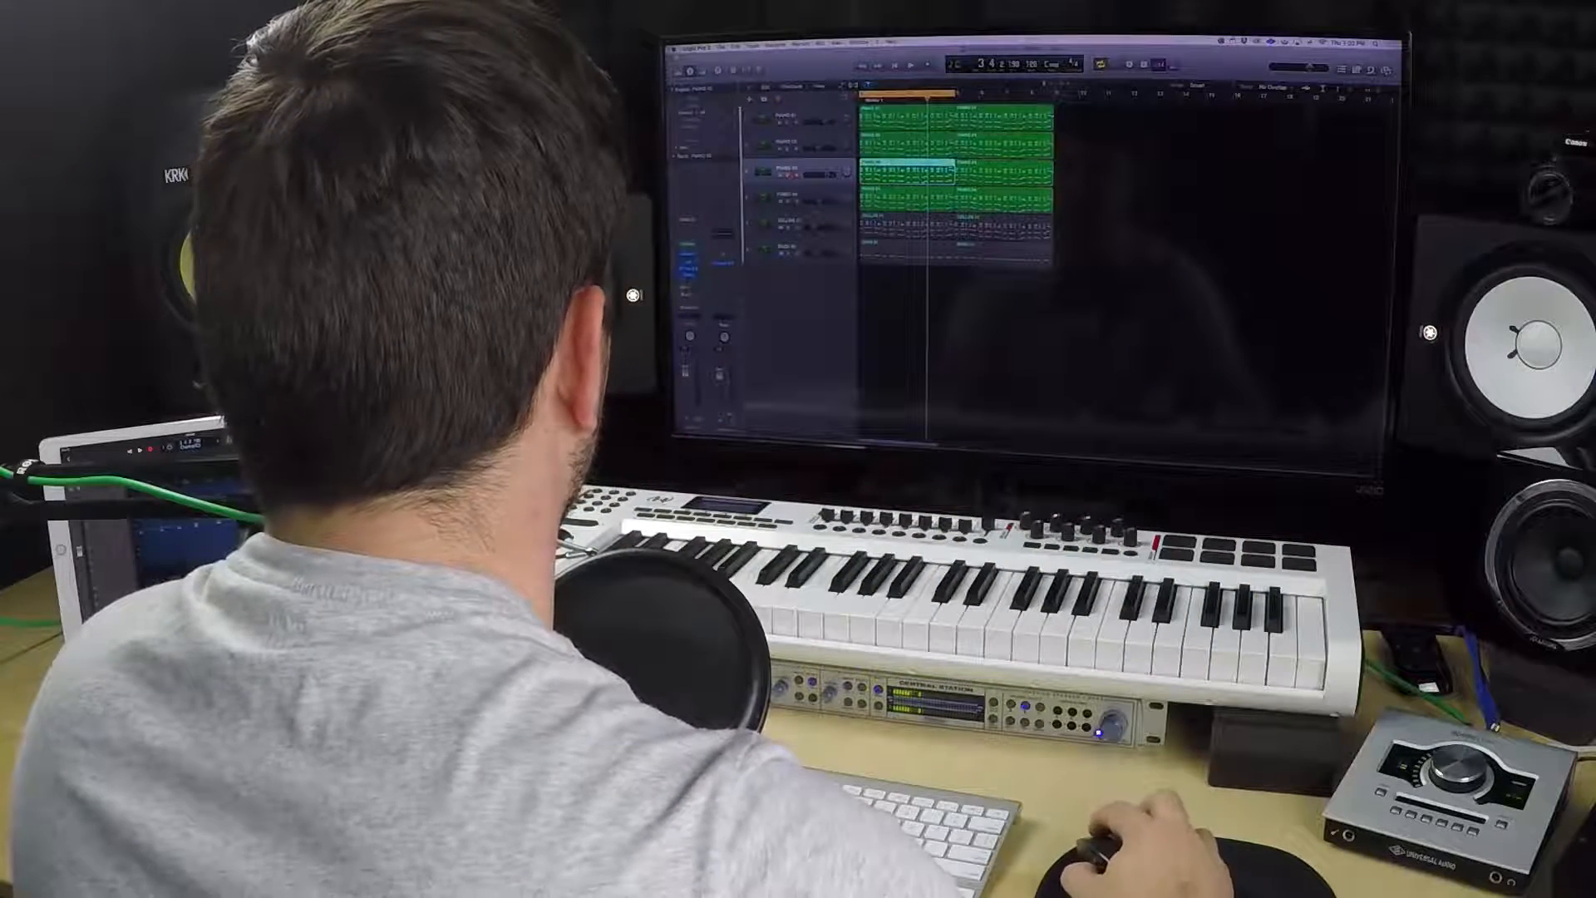
{"action": "left_click", "coordinate": [690, 267]}
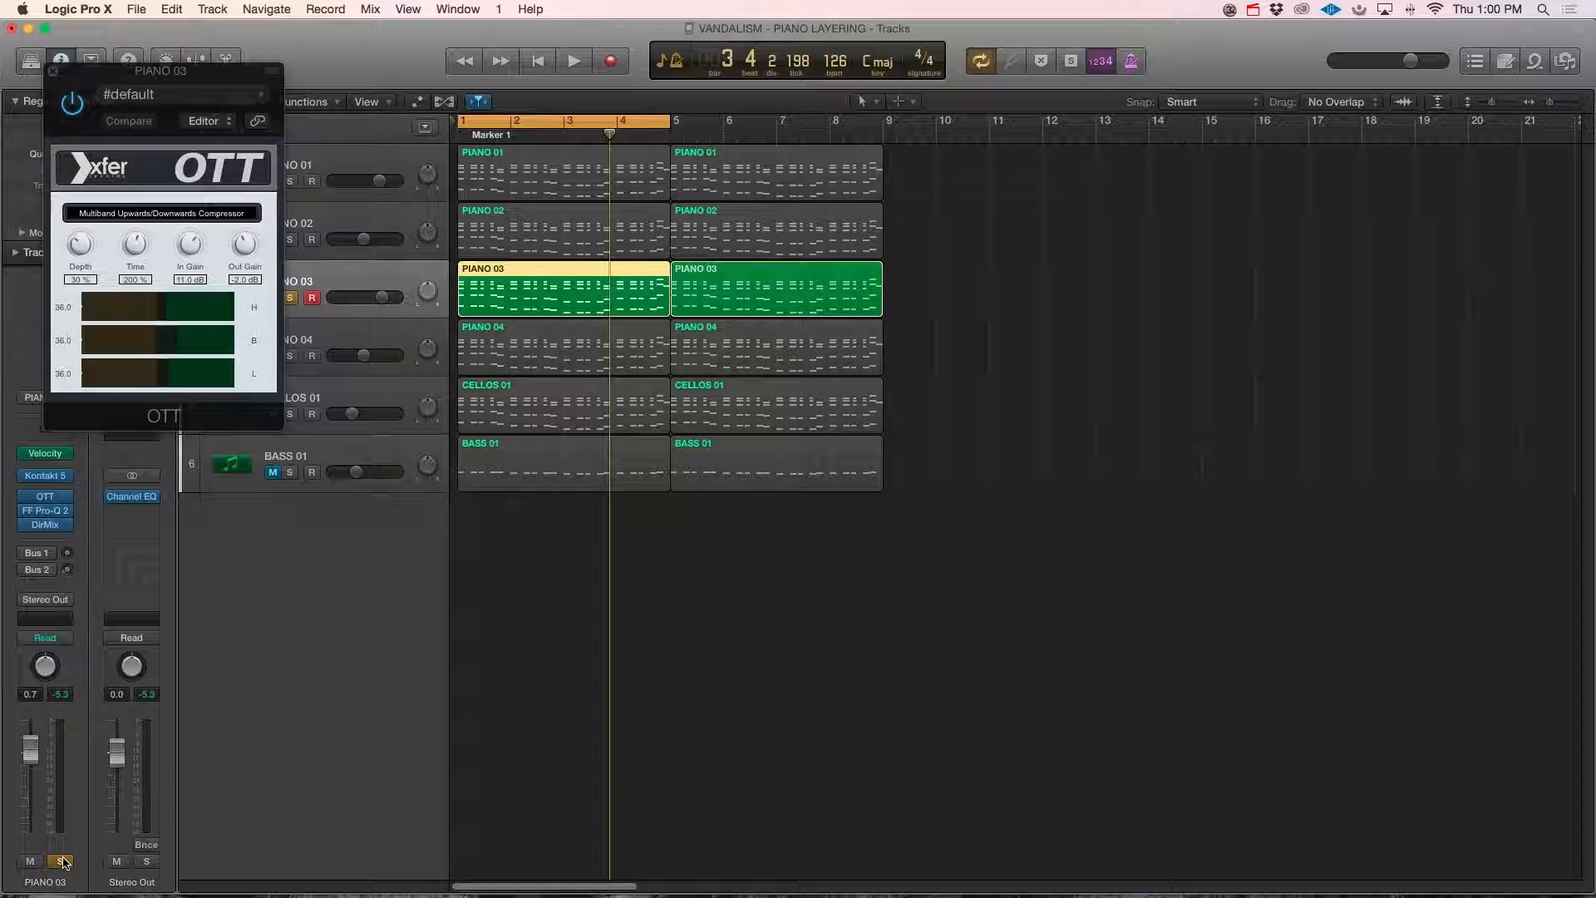
{"action": "key", "text": "space"}
{"action": "left_click", "coordinate": [74, 103]}
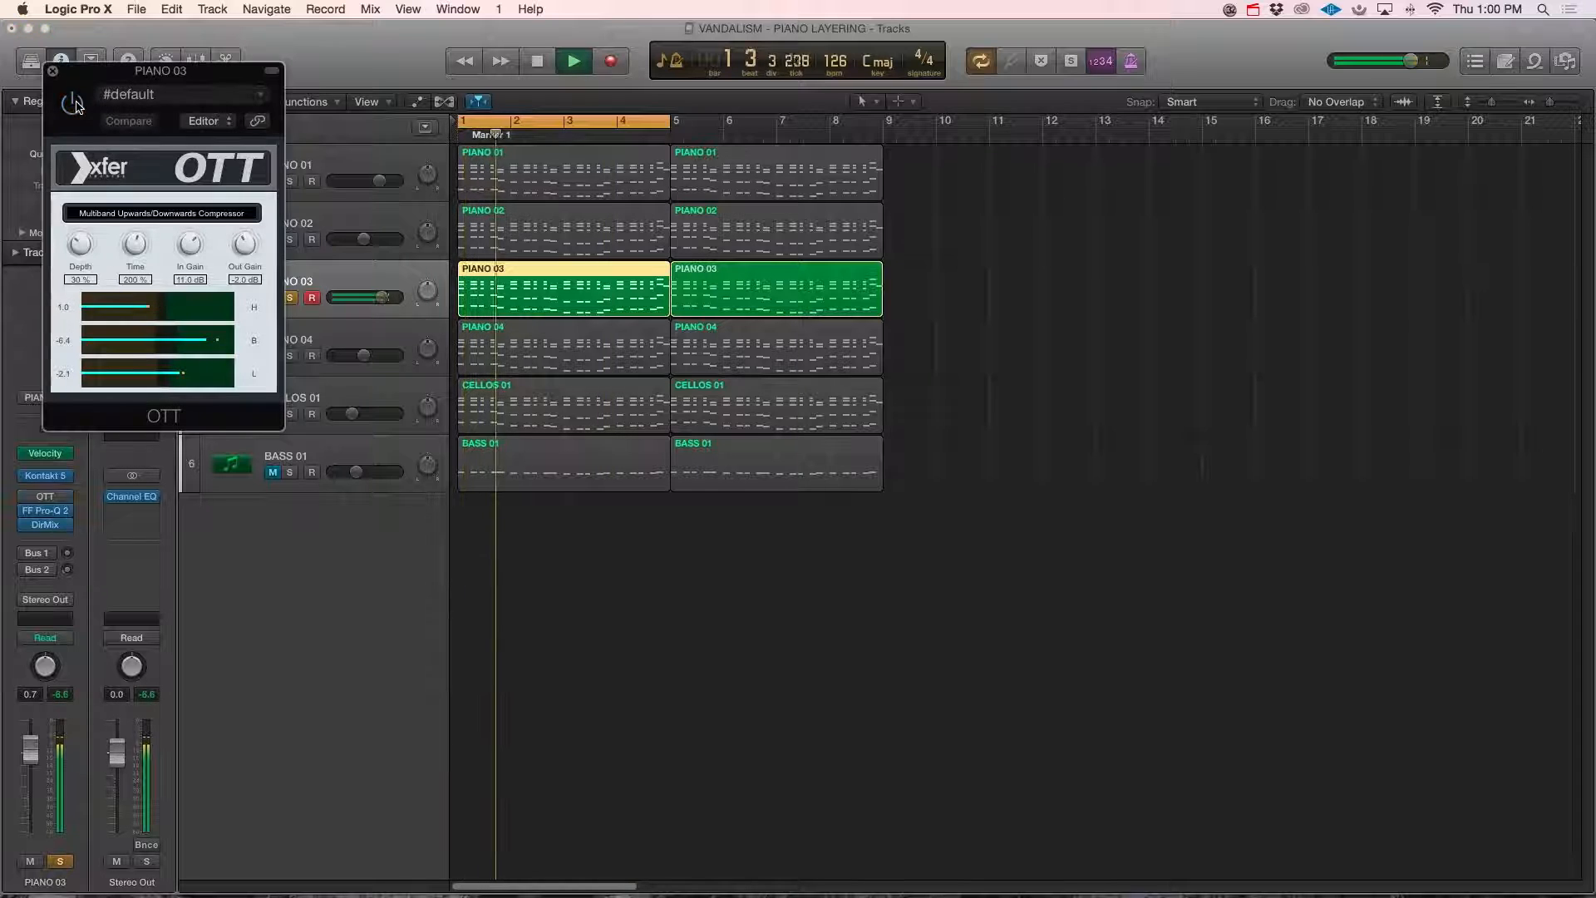
{"action": "left_click", "coordinate": [74, 103]}
{"action": "left_click_drag", "start_coordinate": [158, 70], "coordinate": [1031, 186]}
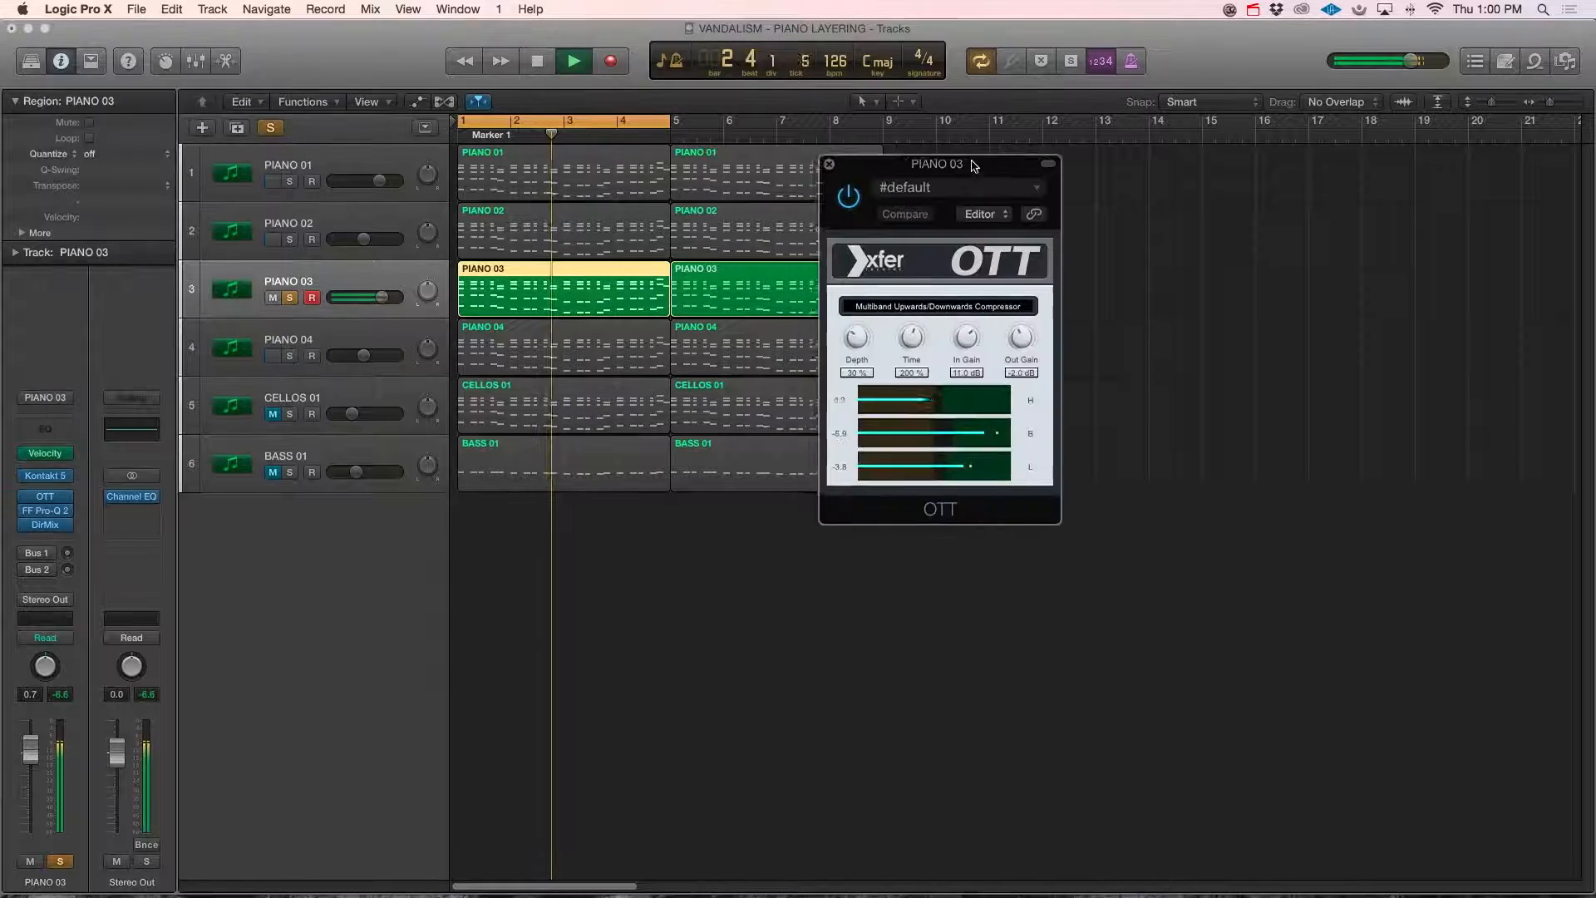
Open PIANO 03's FF Pro-Q 2, move it into the workspace to examine its EQ curve, and close it.
{"action": "left_click", "coordinate": [45, 511]}
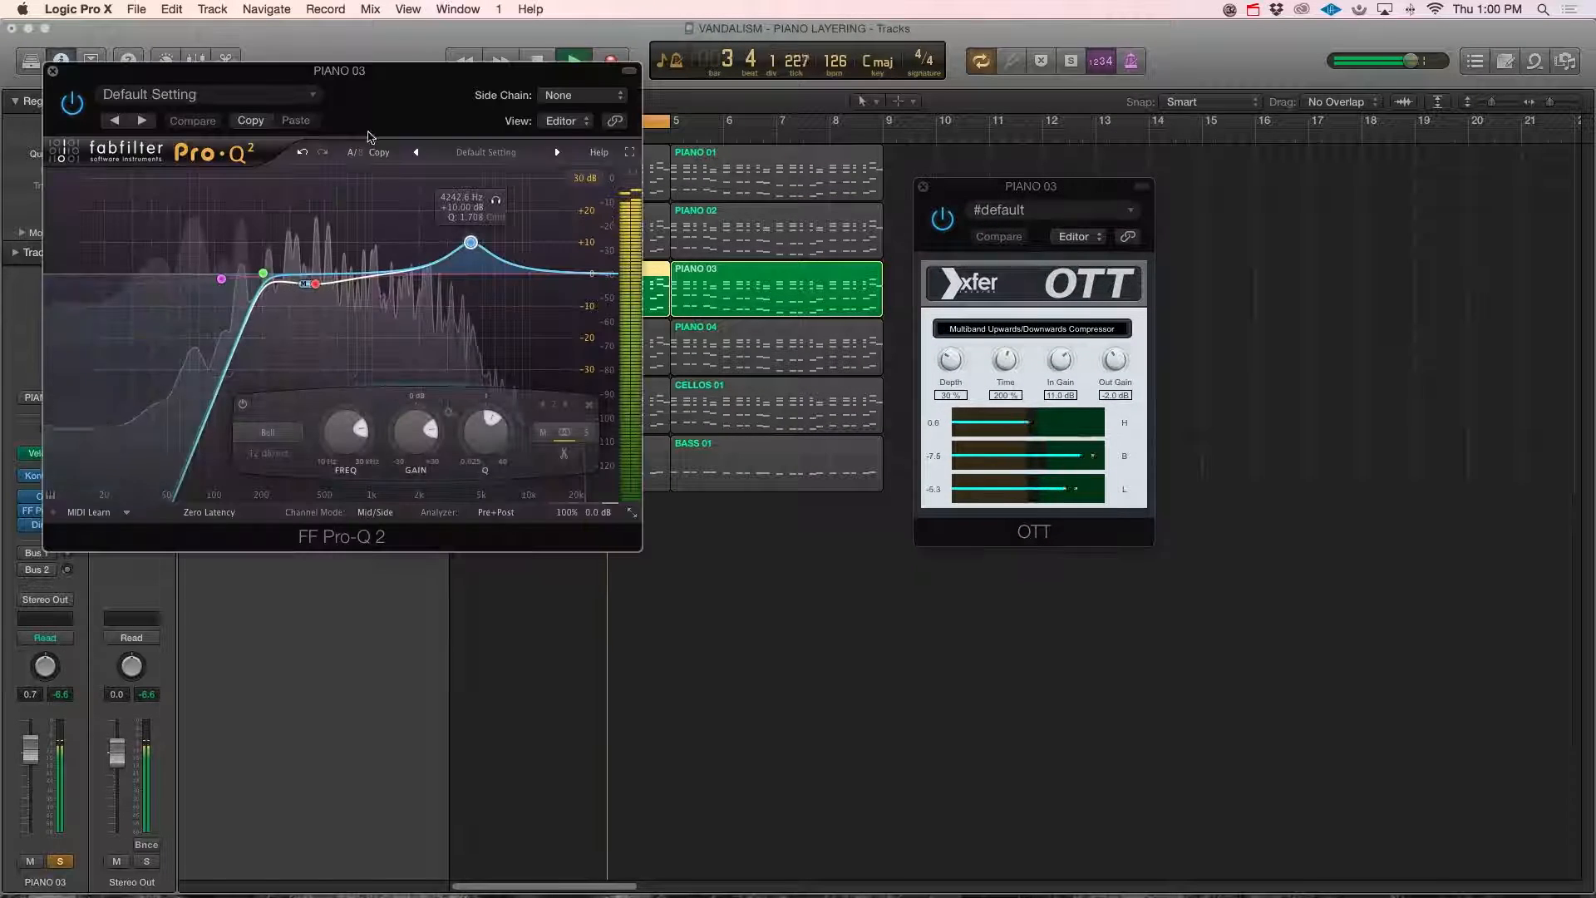
{"action": "left_click_drag", "start_coordinate": [369, 80], "coordinate": [904, 169]}
{"action": "key", "text": "space"}
{"action": "left_click_drag", "start_coordinate": [799, 365], "coordinate": [790, 365]}
{"action": "left_click", "coordinate": [588, 160]}
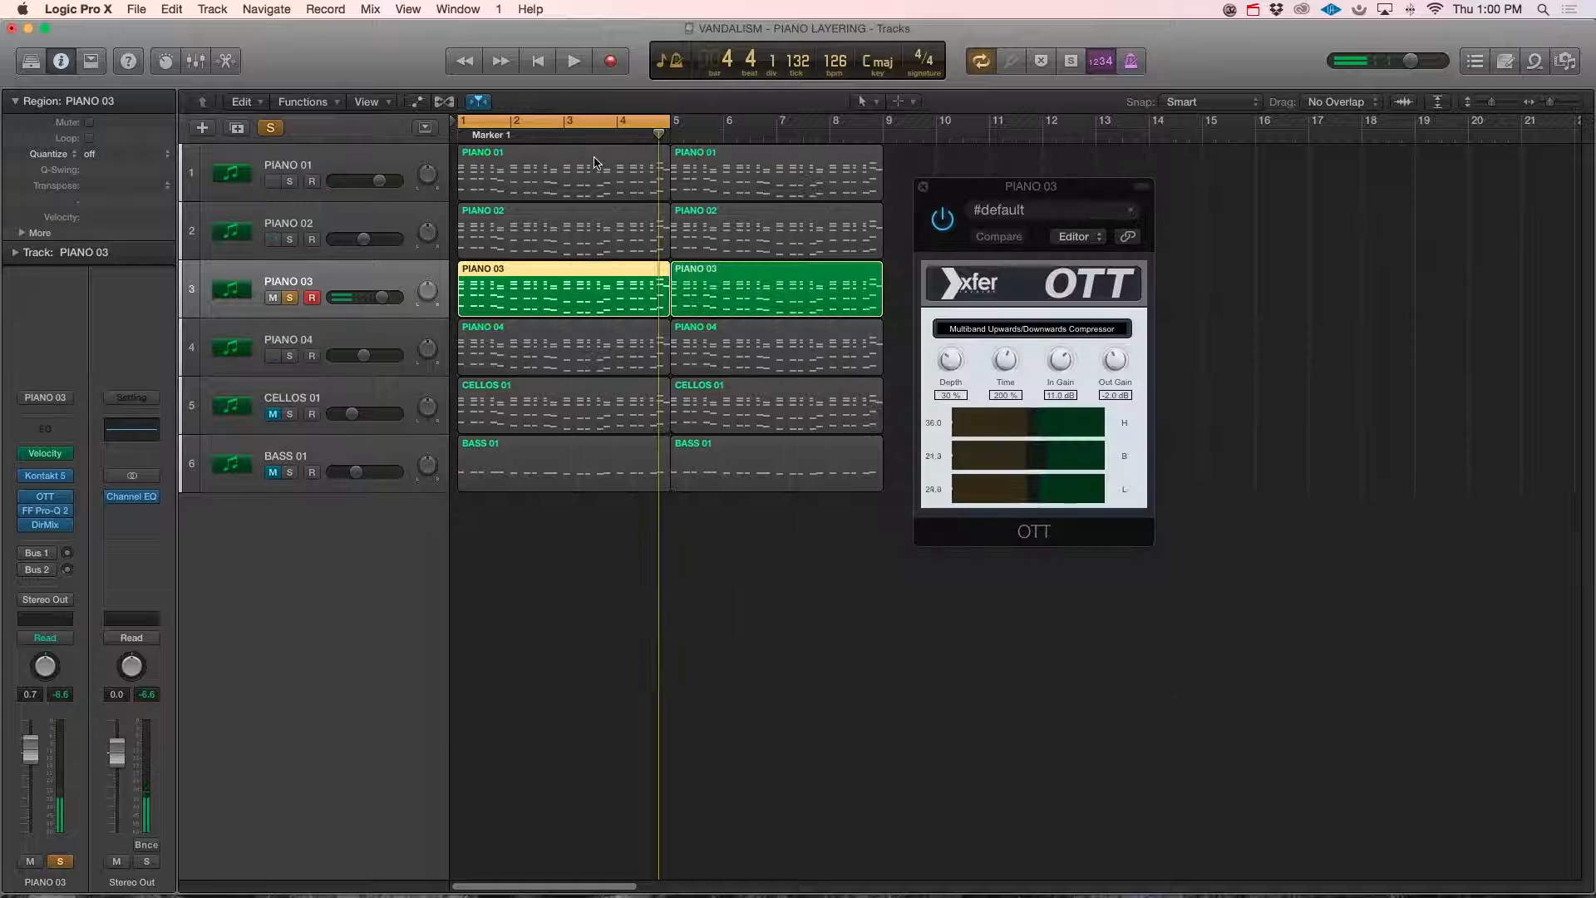
Move the solo from PIANO 03 to PIANO 04, and select the PIANO 03 track.
{"action": "left_click", "coordinate": [290, 298]}
{"action": "left_click", "coordinate": [290, 356]}
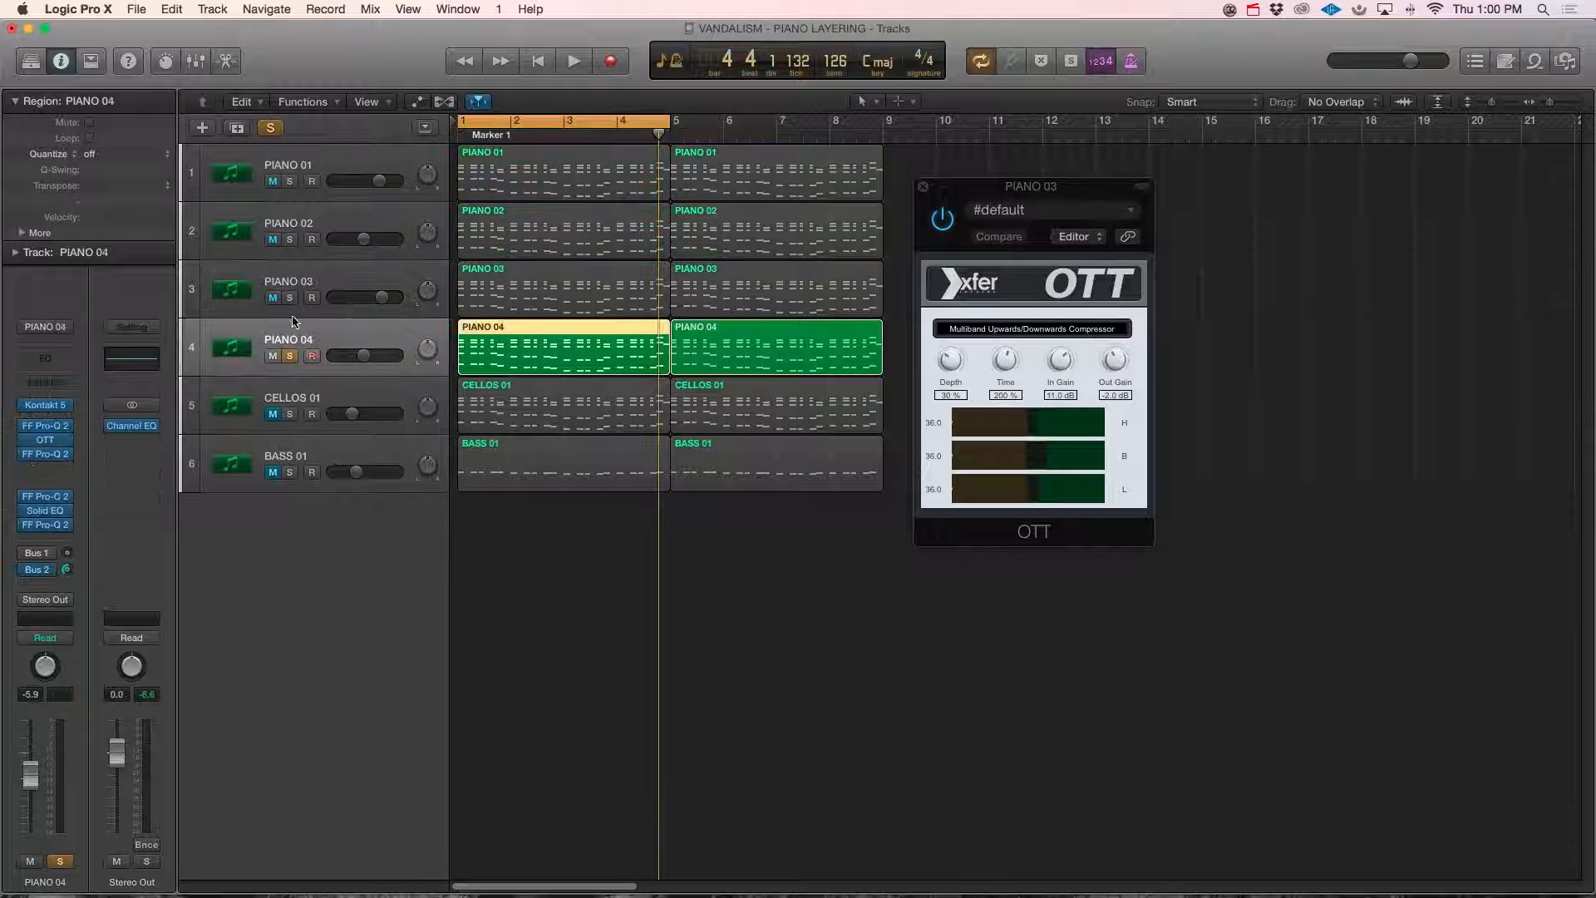
{"action": "left_click", "coordinate": [309, 289]}
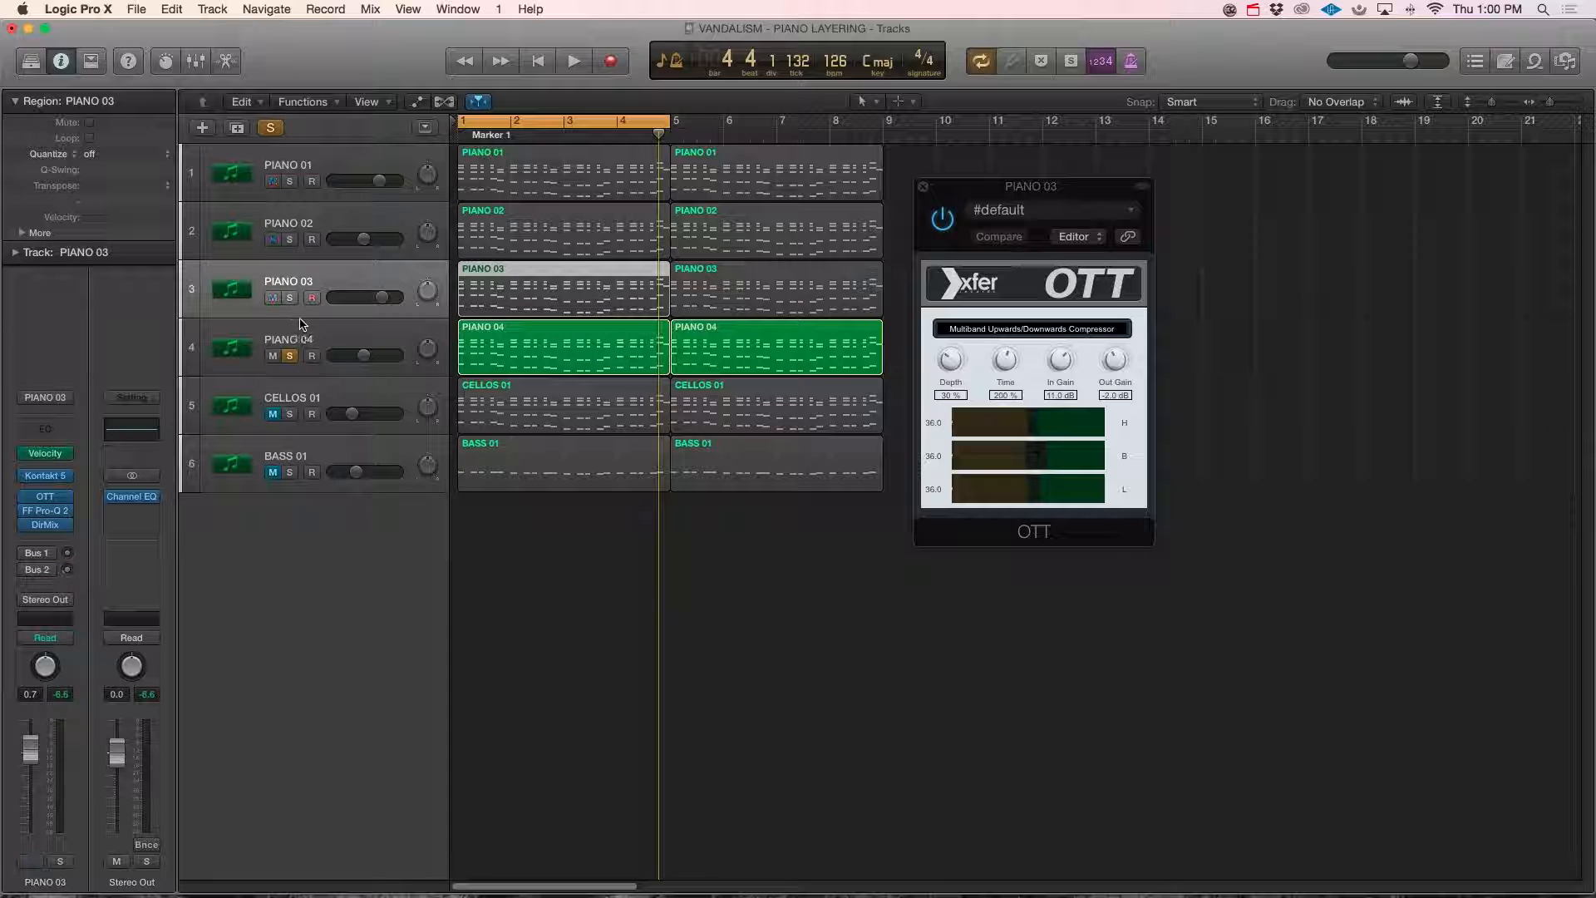
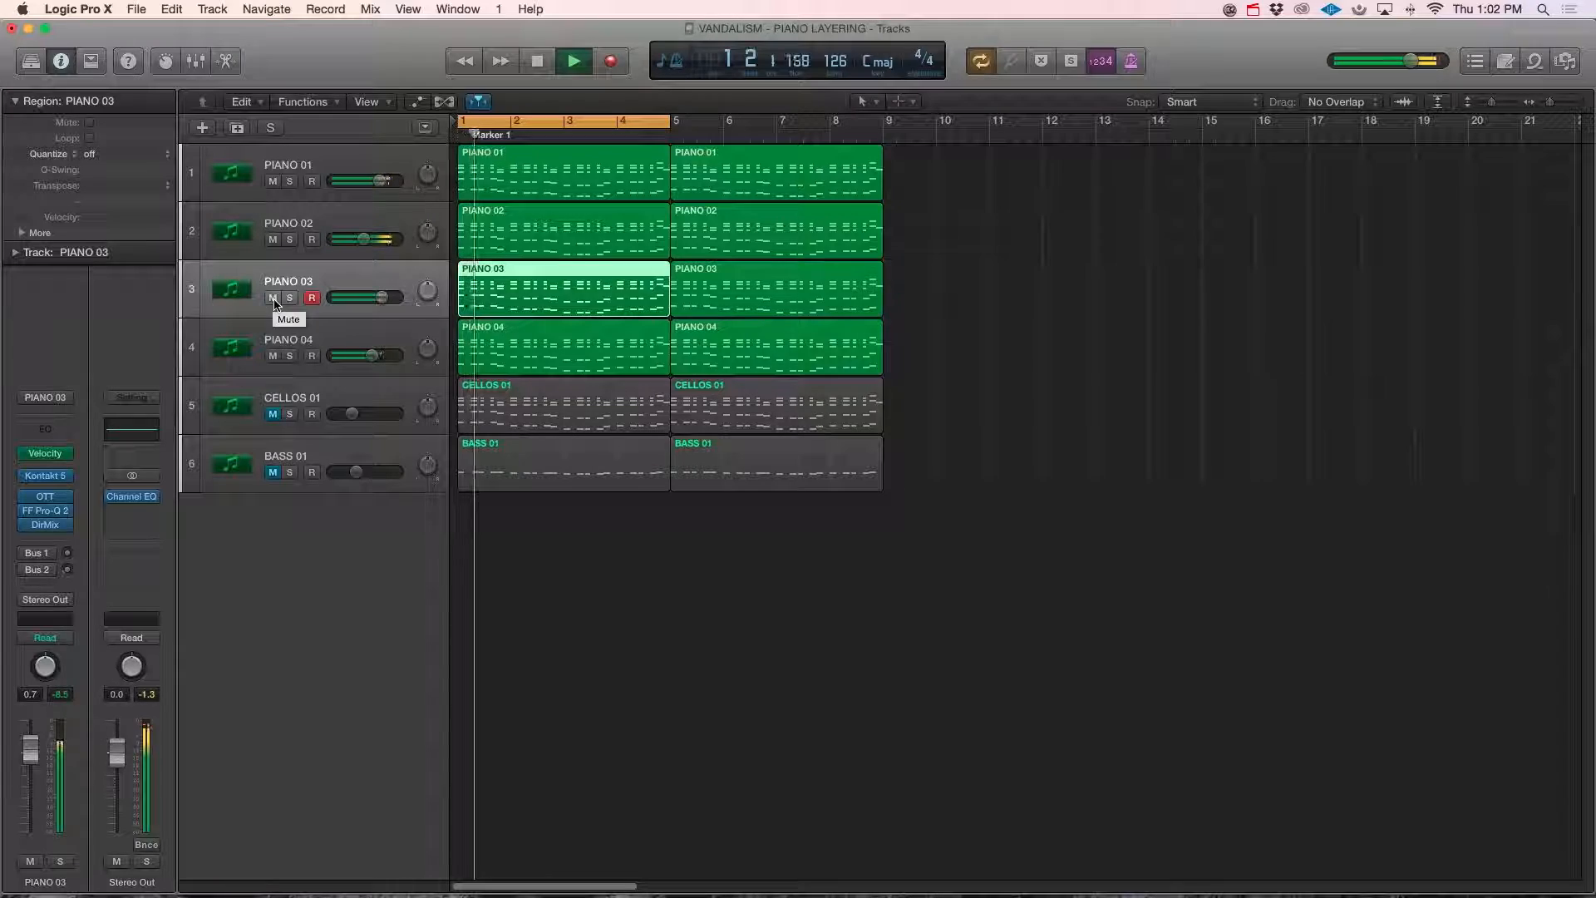
Toggle PIANO 03's mute and solo during playback to compare its contribution, and mute PIANO 04.
{"action": "left_click", "coordinate": [273, 298]}
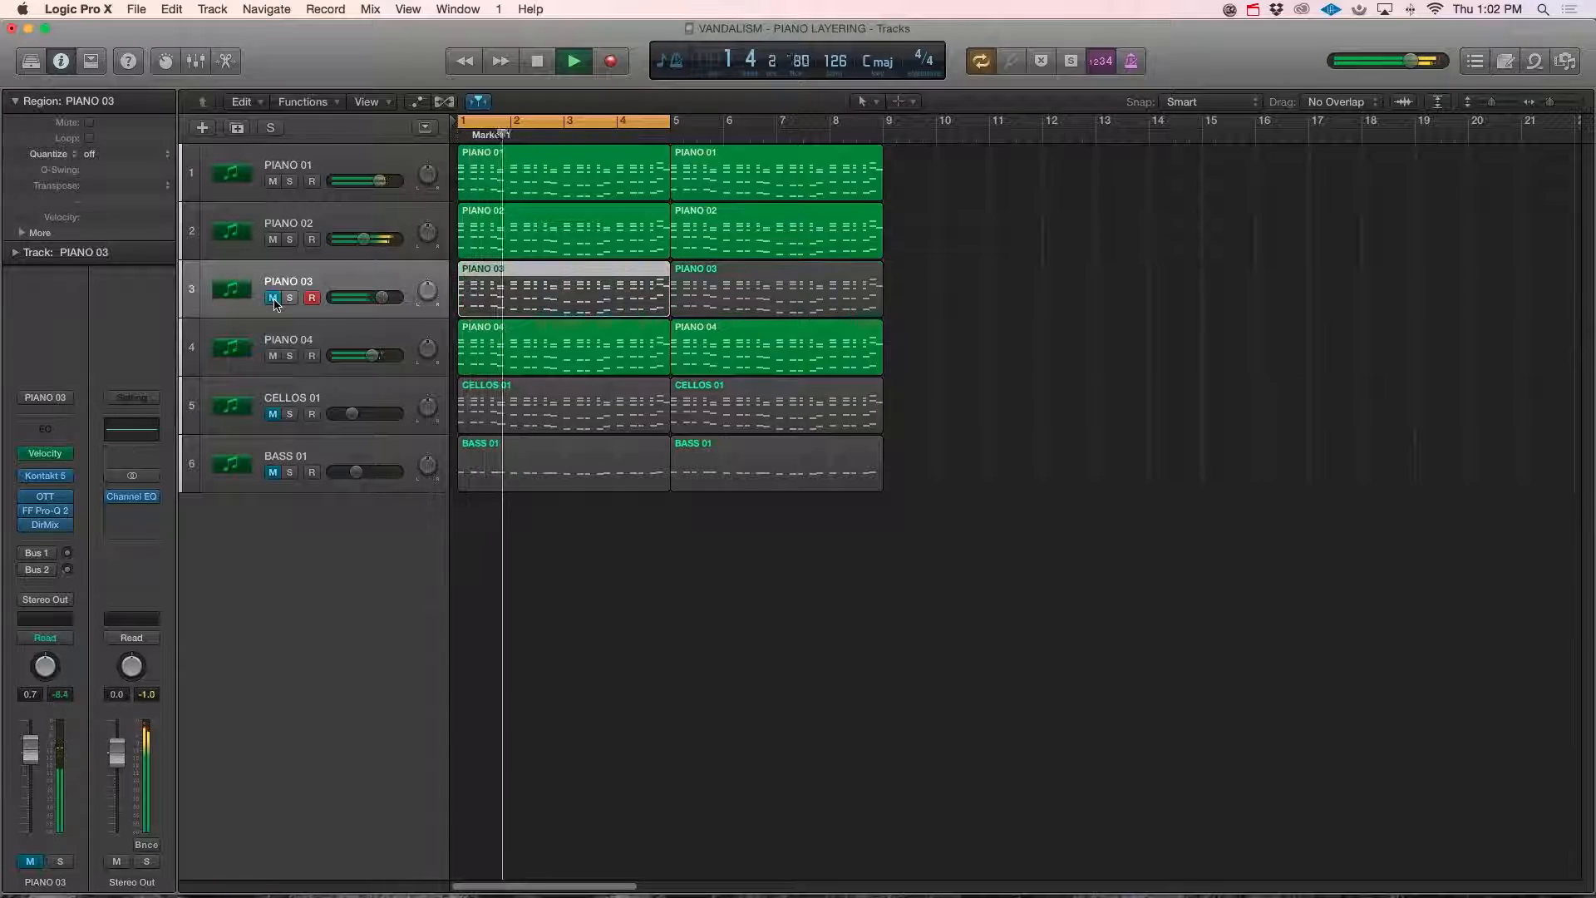
{"action": "left_click", "coordinate": [274, 299]}
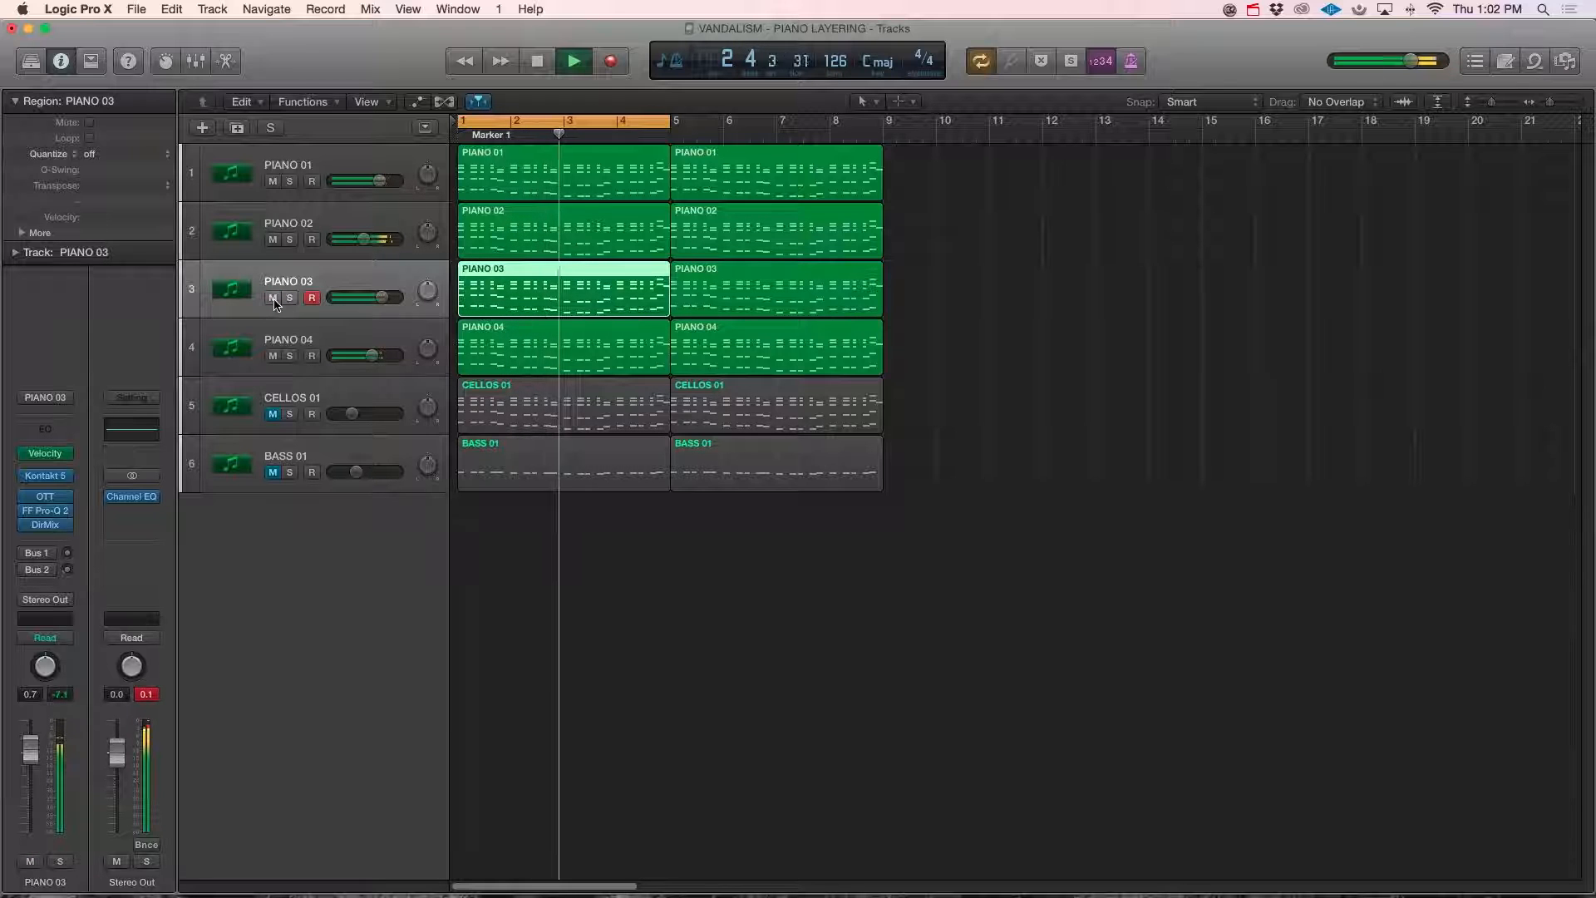
{"action": "left_click", "coordinate": [290, 298]}
{"action": "left_click", "coordinate": [290, 299]}
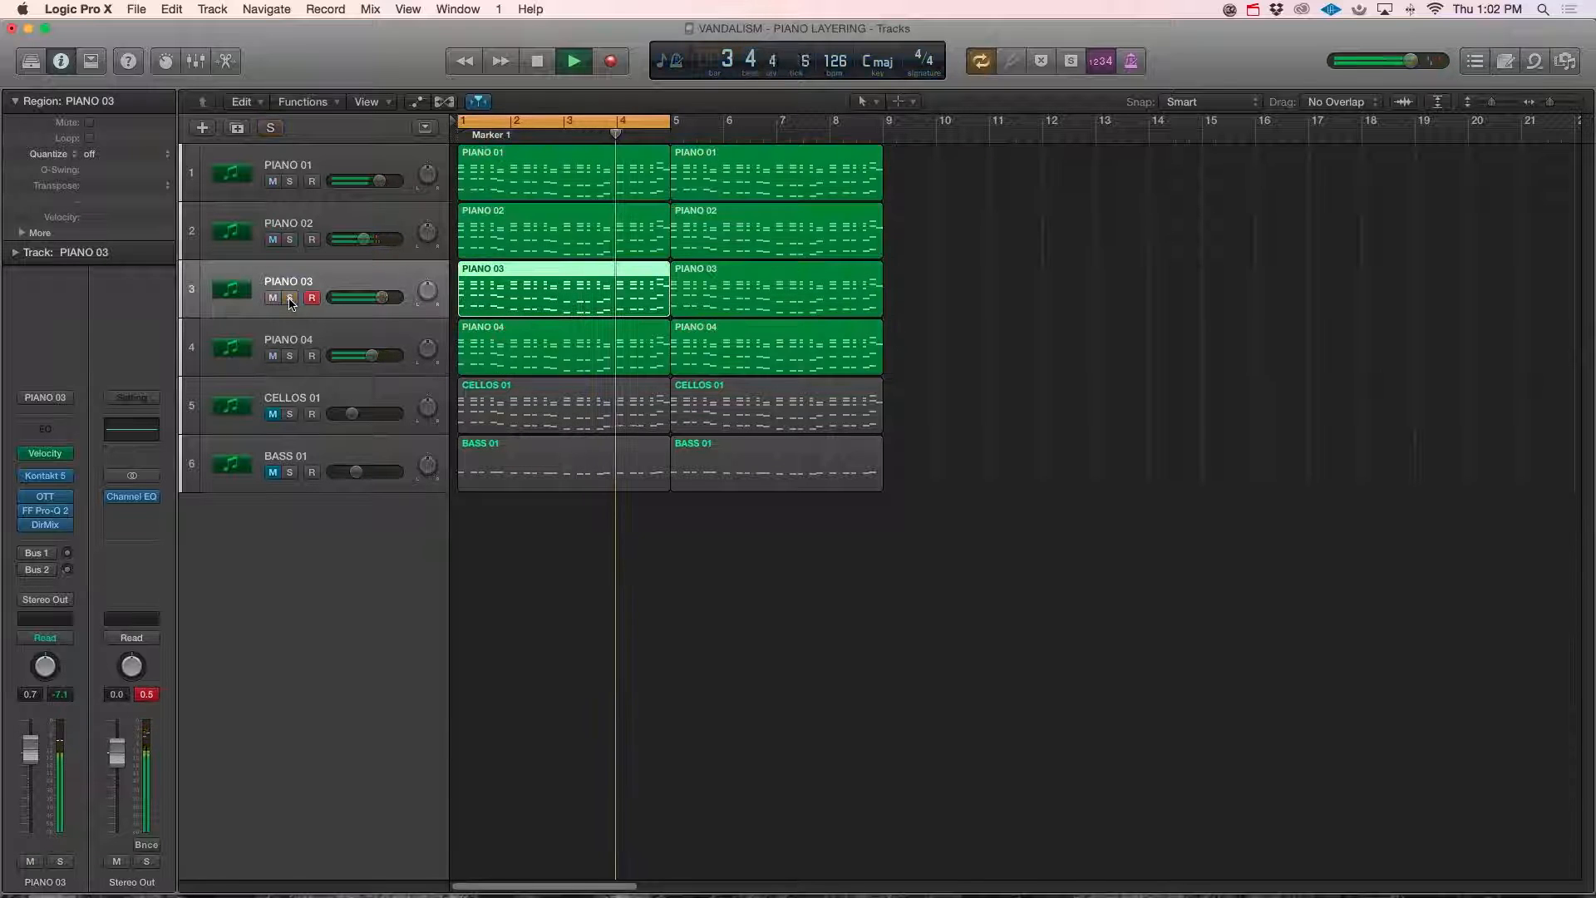
{"action": "left_click", "coordinate": [274, 357]}
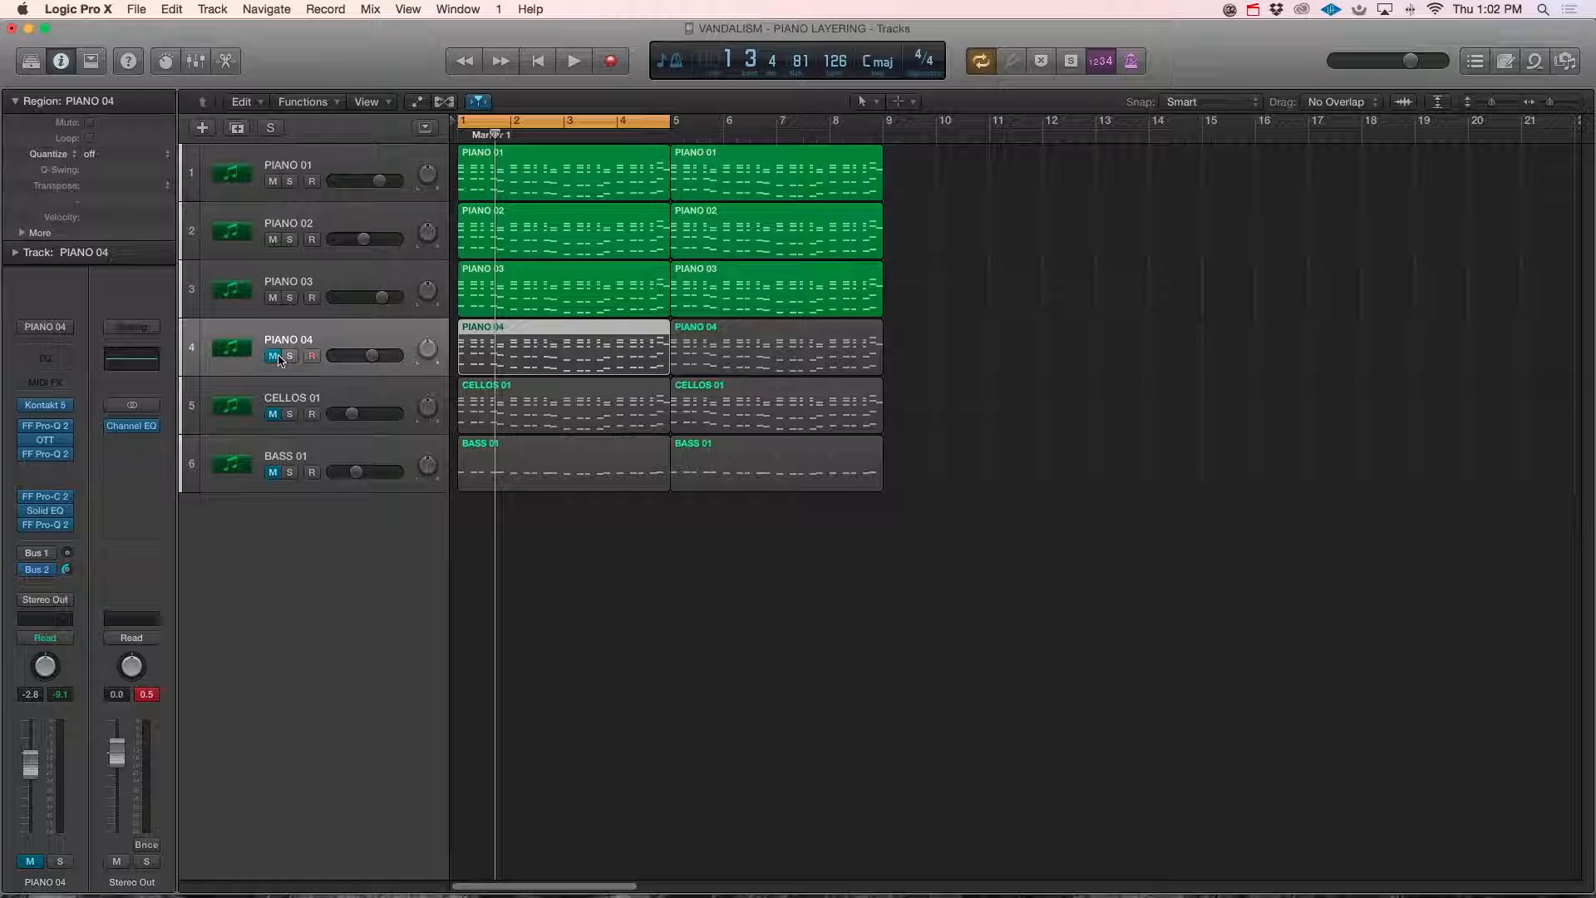
Toggle PIANO 04's mute repeatedly during playback to compare the mix with and without it, leaving the track unmuted.
{"action": "left_click", "coordinate": [274, 357]}
{"action": "key", "text": "space"}
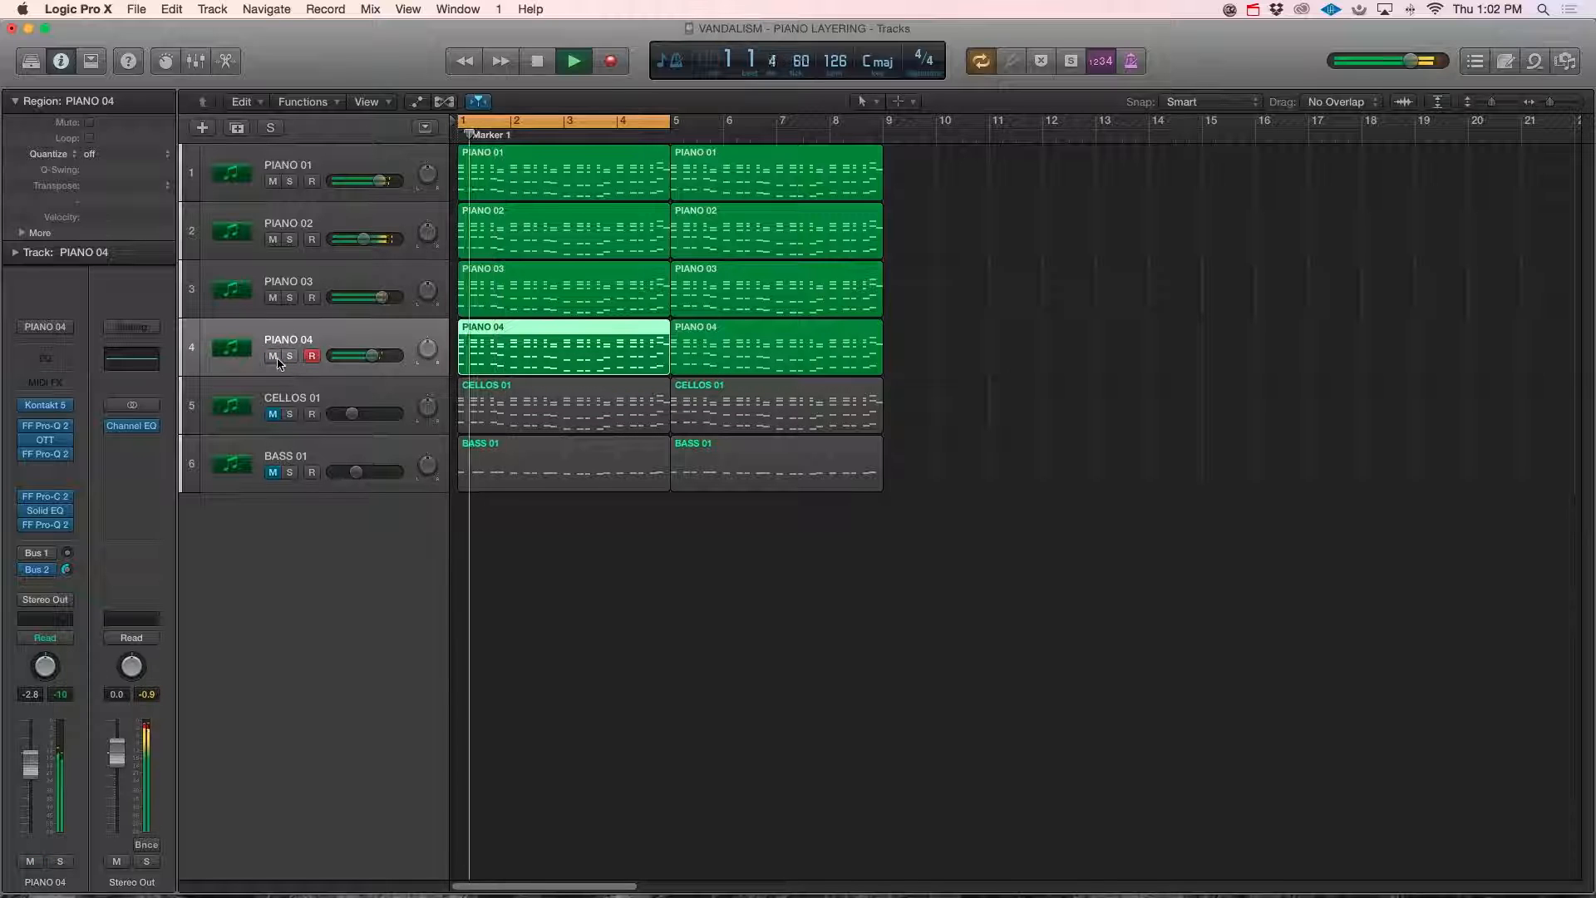
{"action": "left_click", "coordinate": [274, 357]}
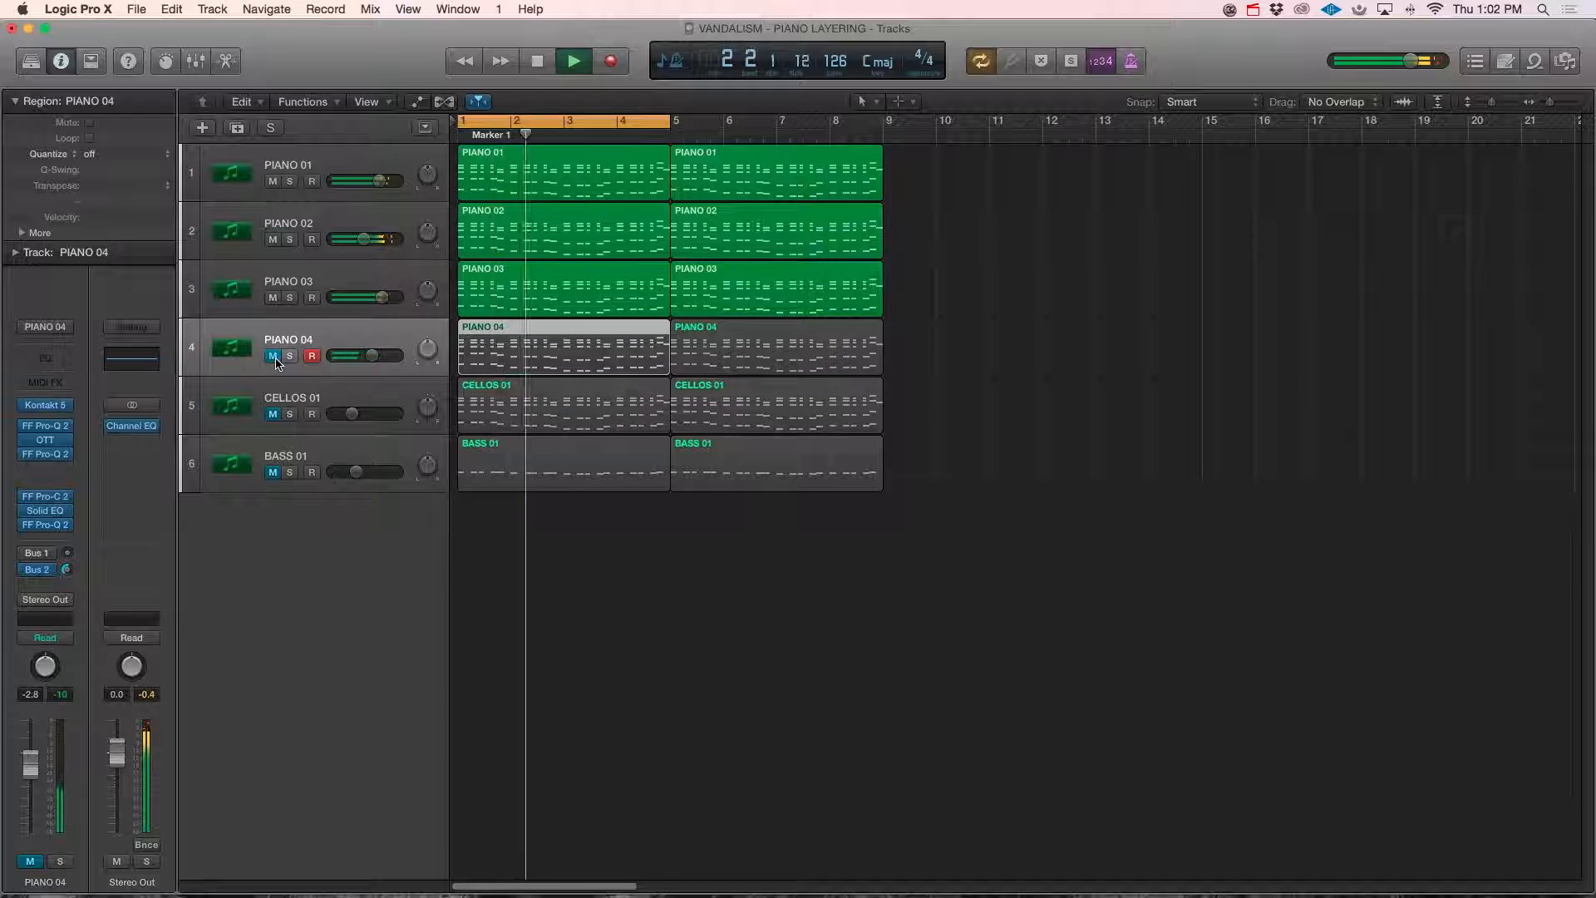
{"action": "left_click", "coordinate": [273, 357]}
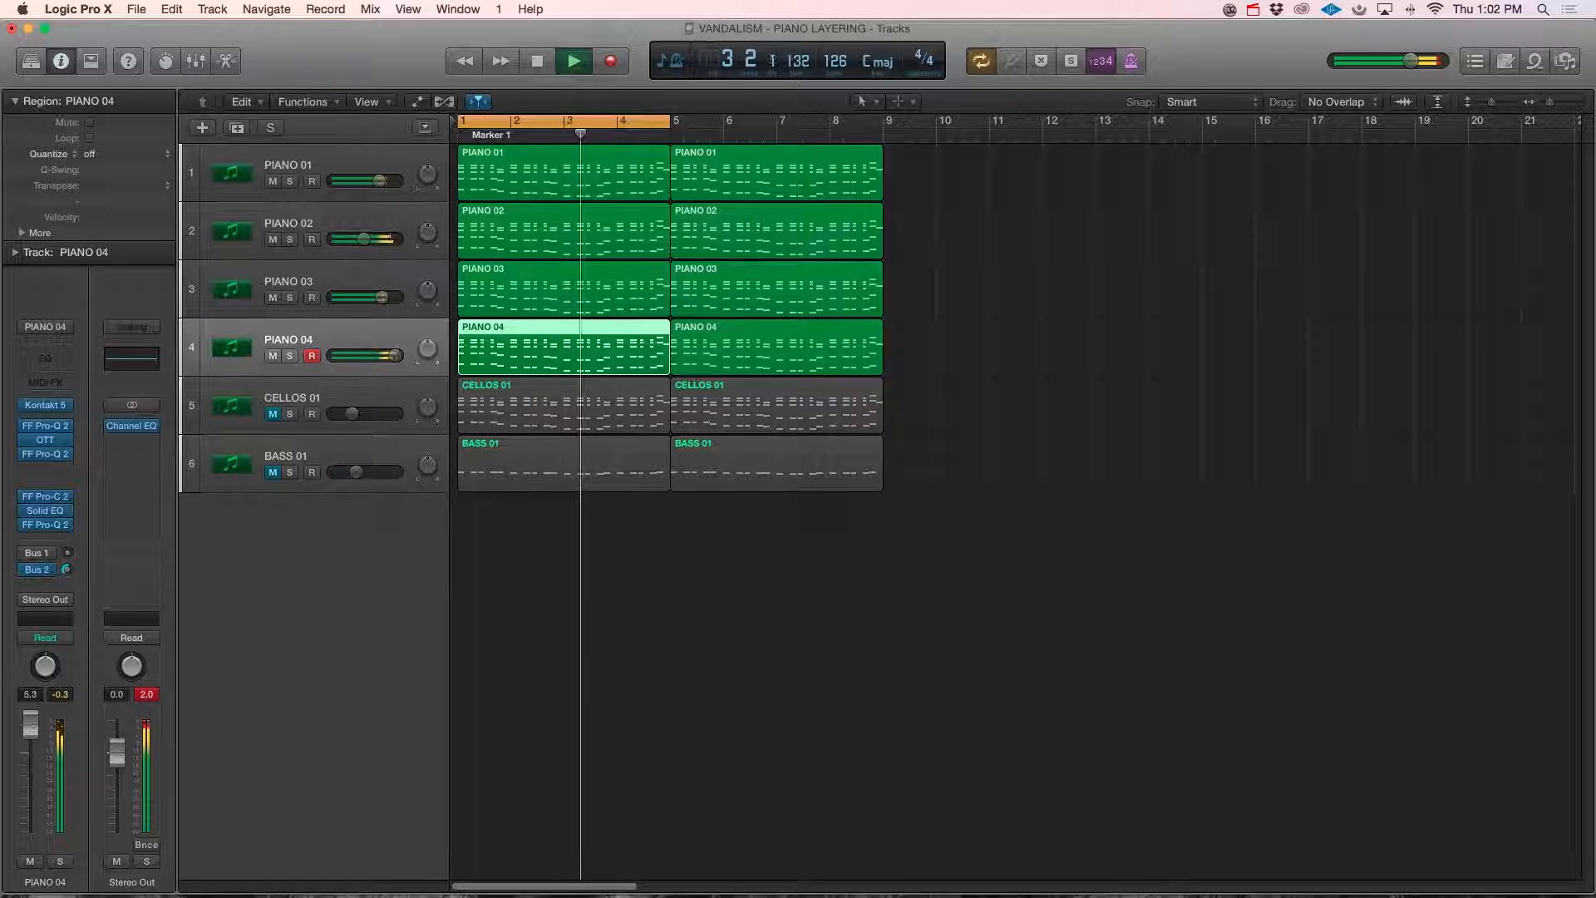
{"action": "left_click", "coordinate": [274, 357]}
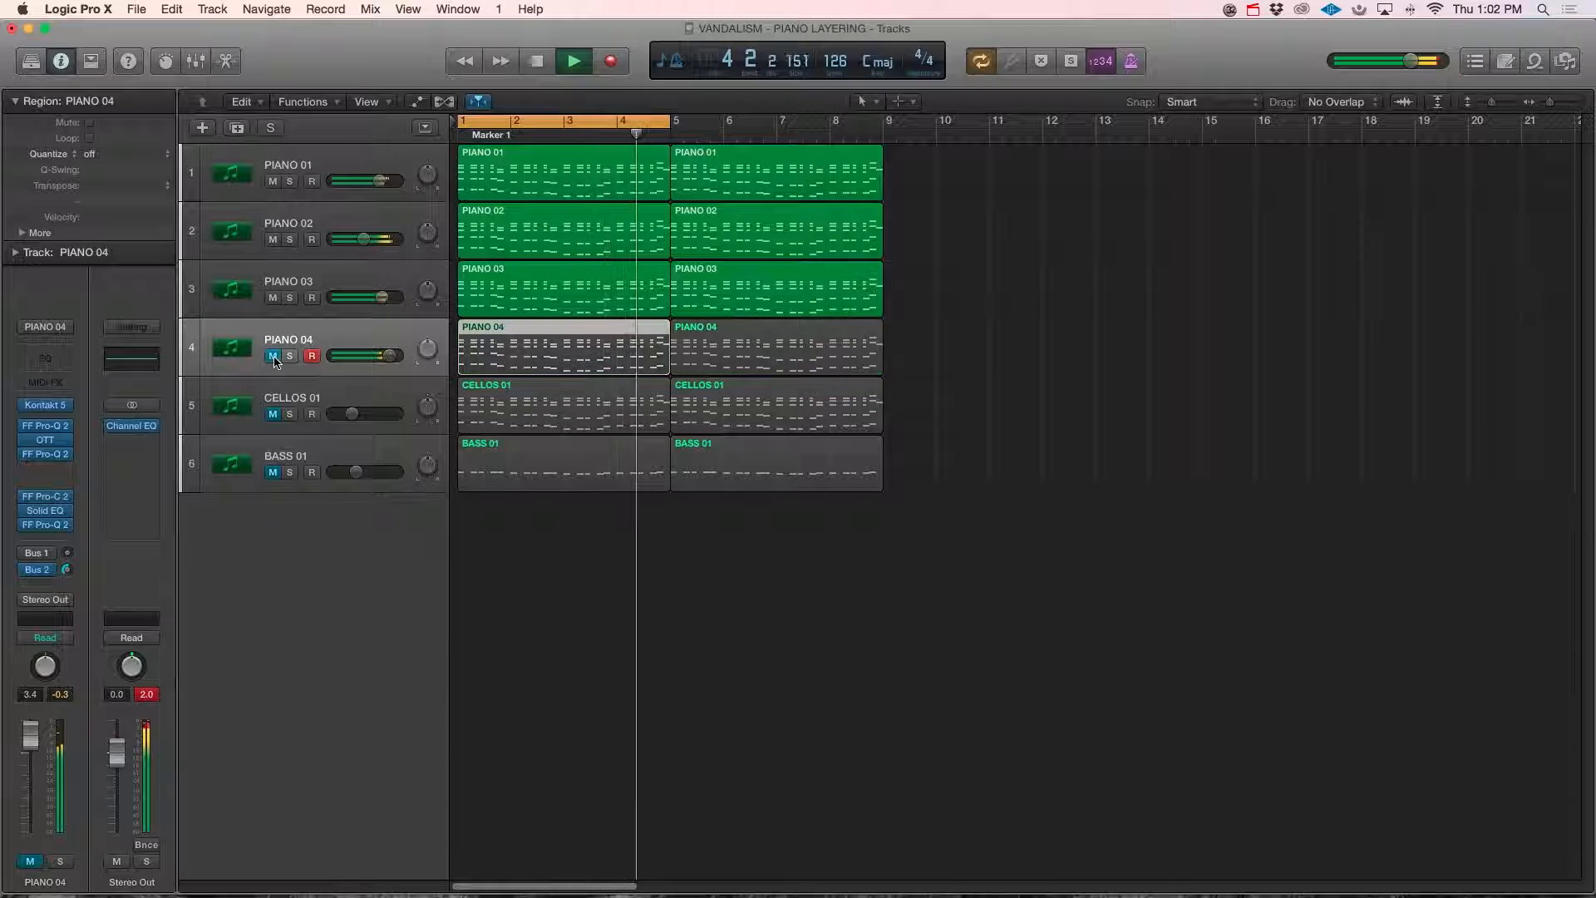
{"action": "left_click", "coordinate": [273, 357]}
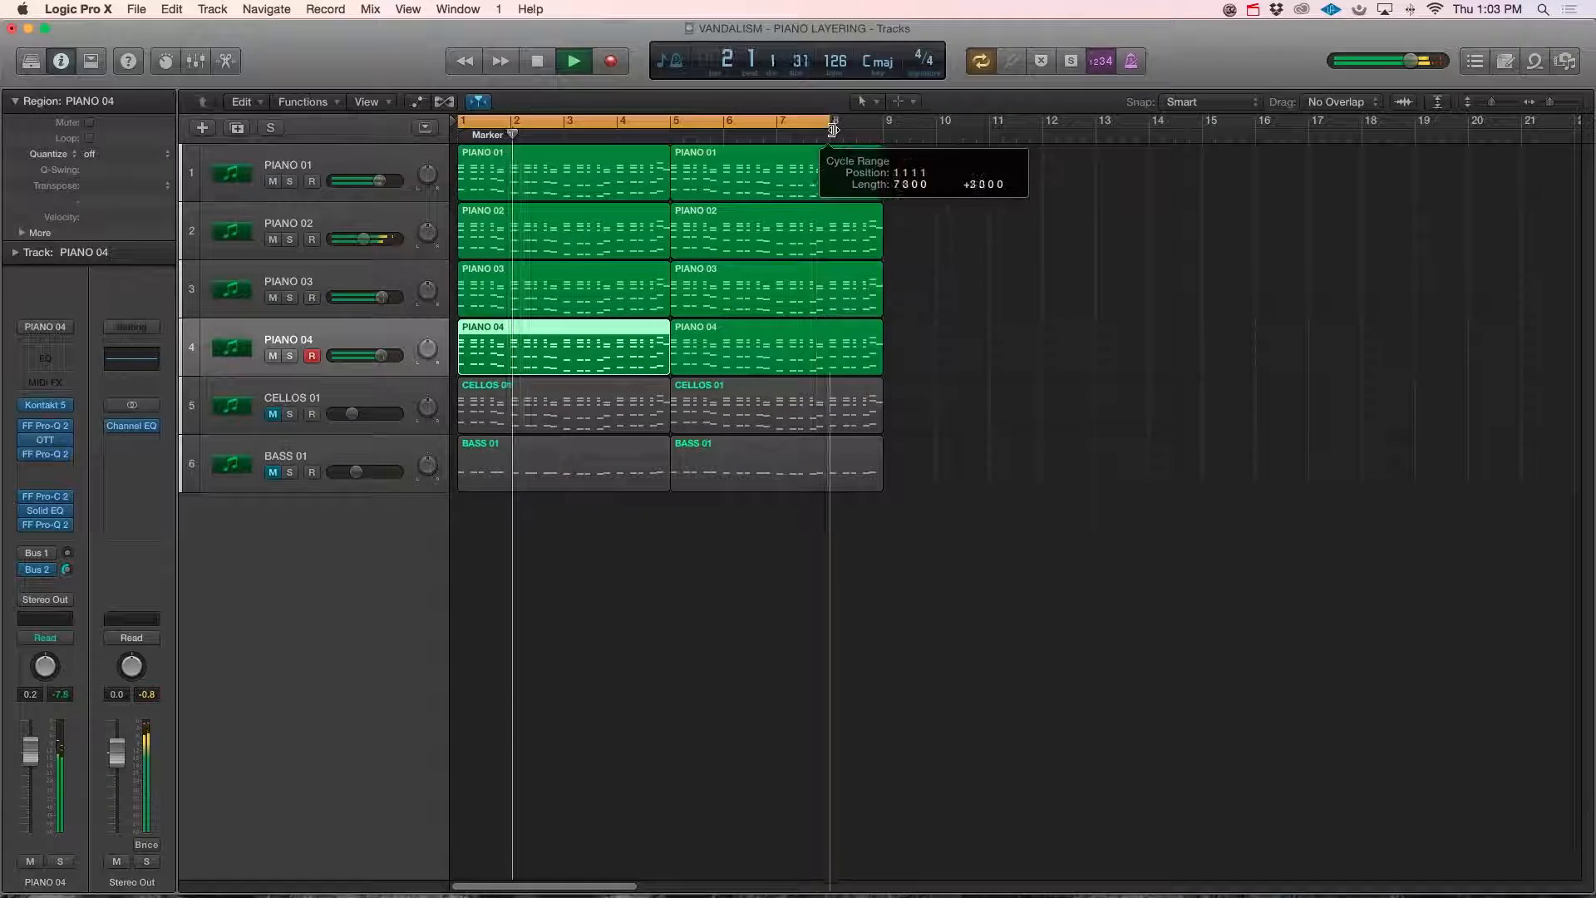
Extend the cycle range to bar 9, unmute CELLOS 01, and raise its volume to -13.0 dB during playback.
{"action": "left_click_drag", "start_coordinate": [835, 120], "coordinate": [883, 120]}
{"action": "left_click", "coordinate": [296, 404]}
{"action": "key", "text": "space"}
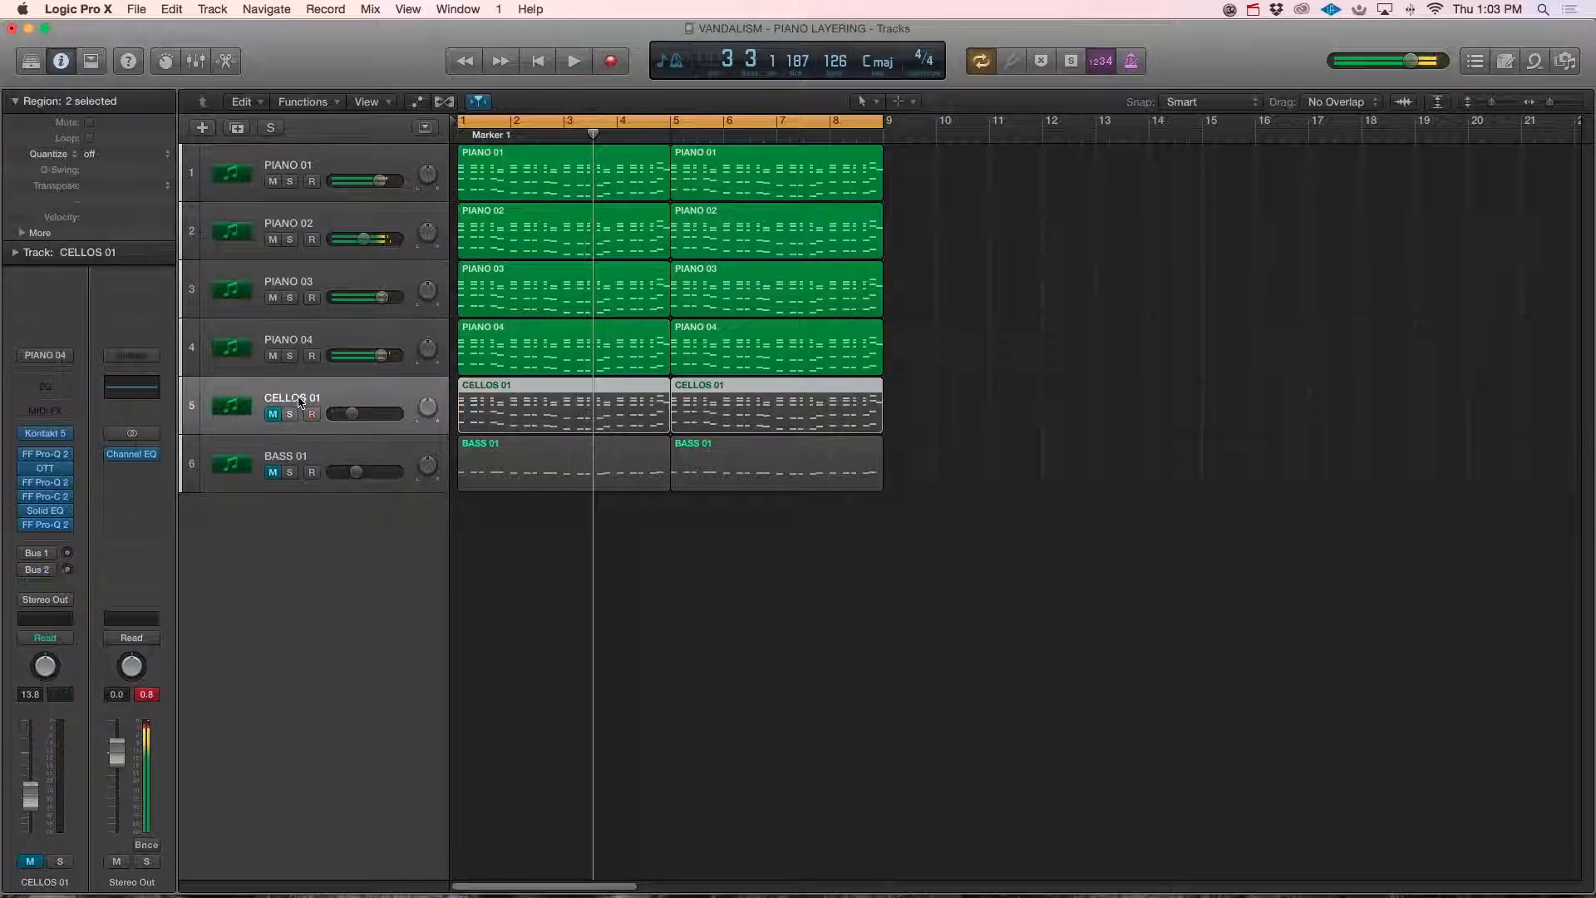
{"action": "left_click", "coordinate": [272, 415]}
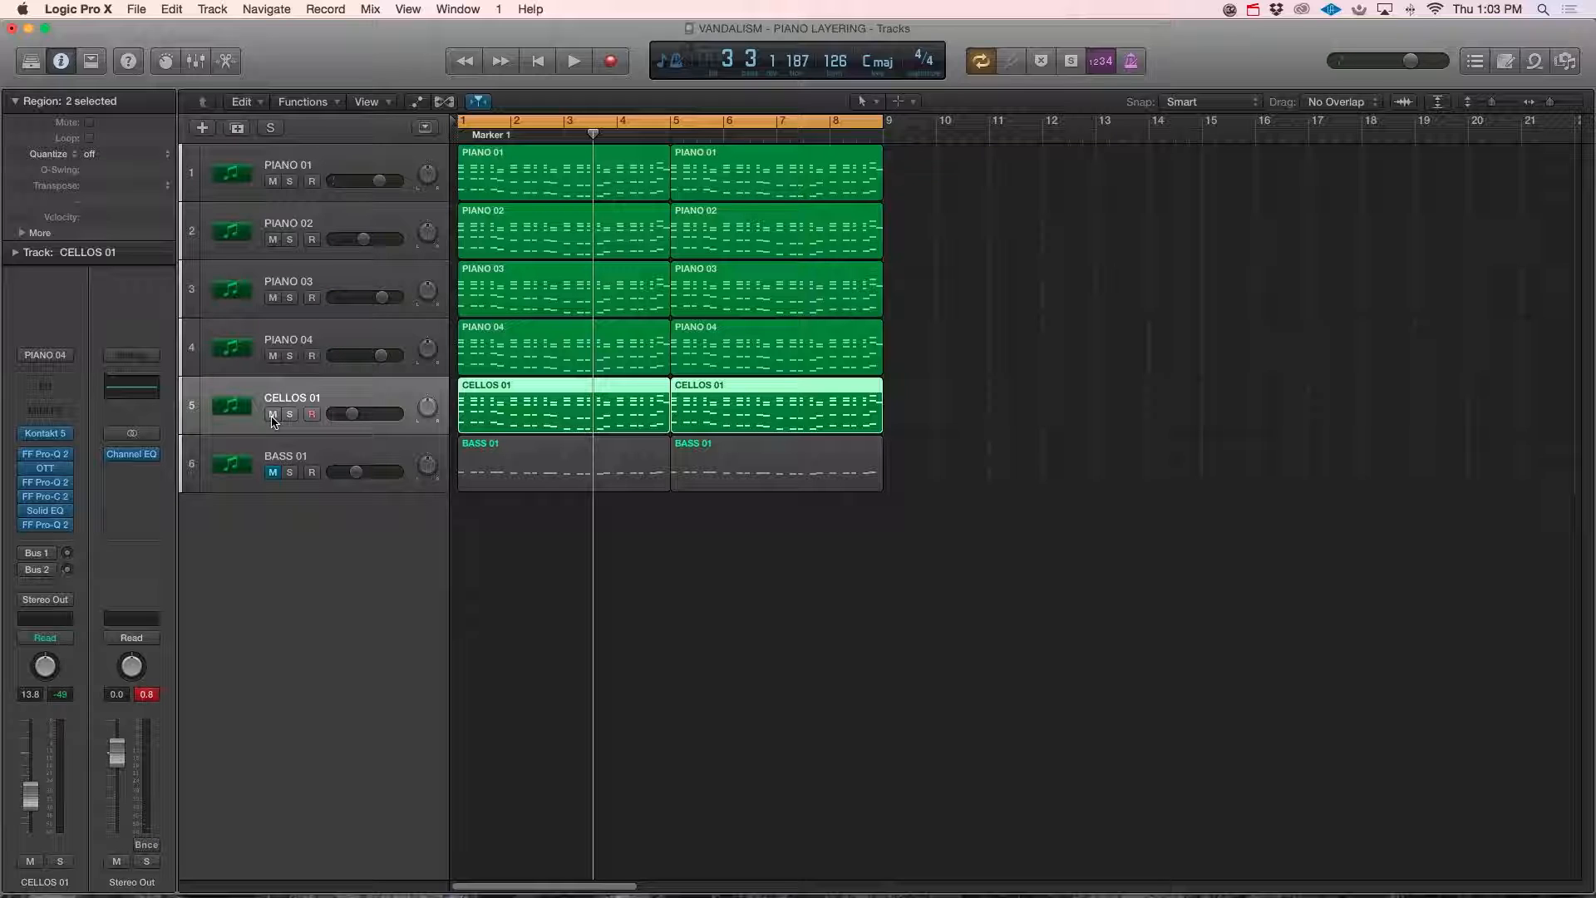
{"action": "key", "text": "space"}
{"action": "left_click_drag", "start_coordinate": [48, 802], "coordinate": [47, 799]}
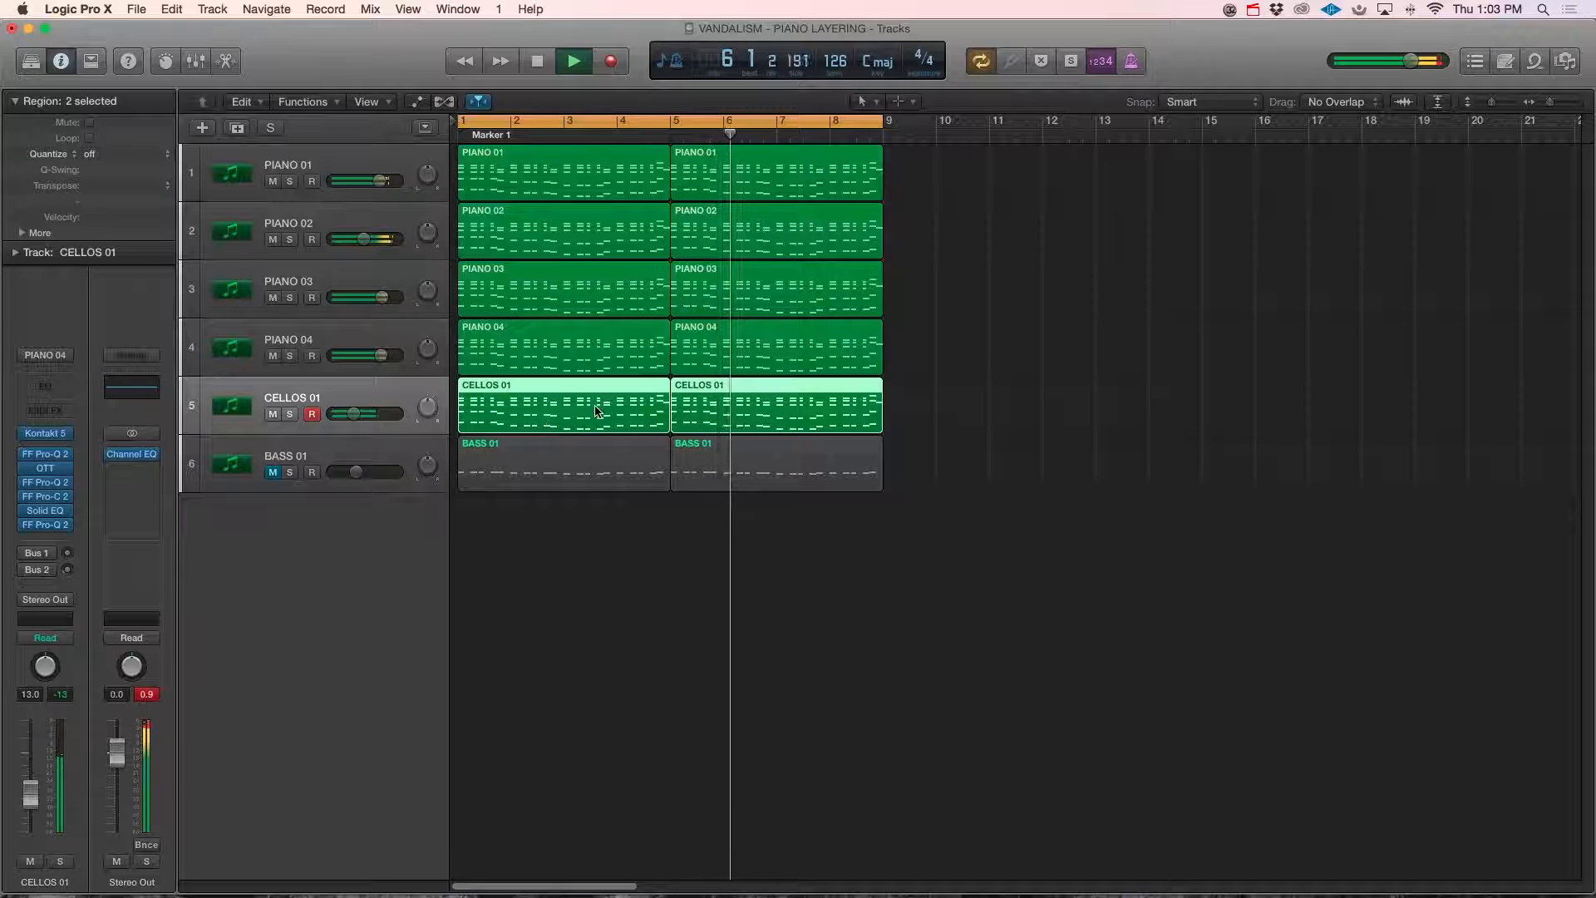
{"action": "key", "text": "space"}
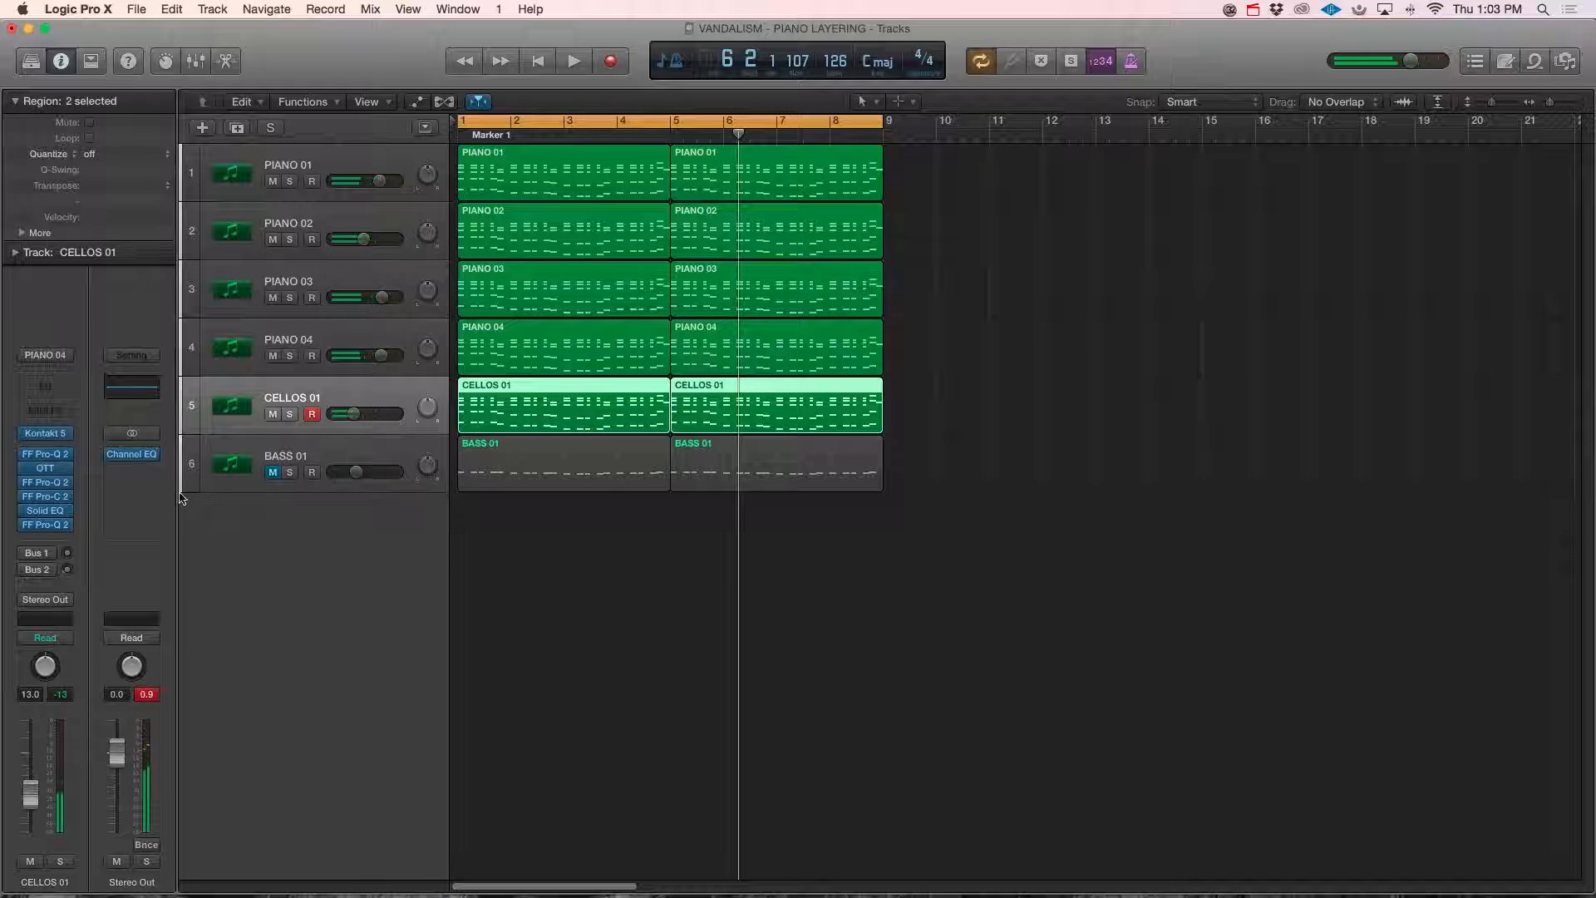
Open CELLOS 01's FF Pro-Q 2, Solid EQ and FF Pro-C 2 plug-ins and spread their windows out to examine the settings.
{"action": "left_click", "coordinate": [60, 527]}
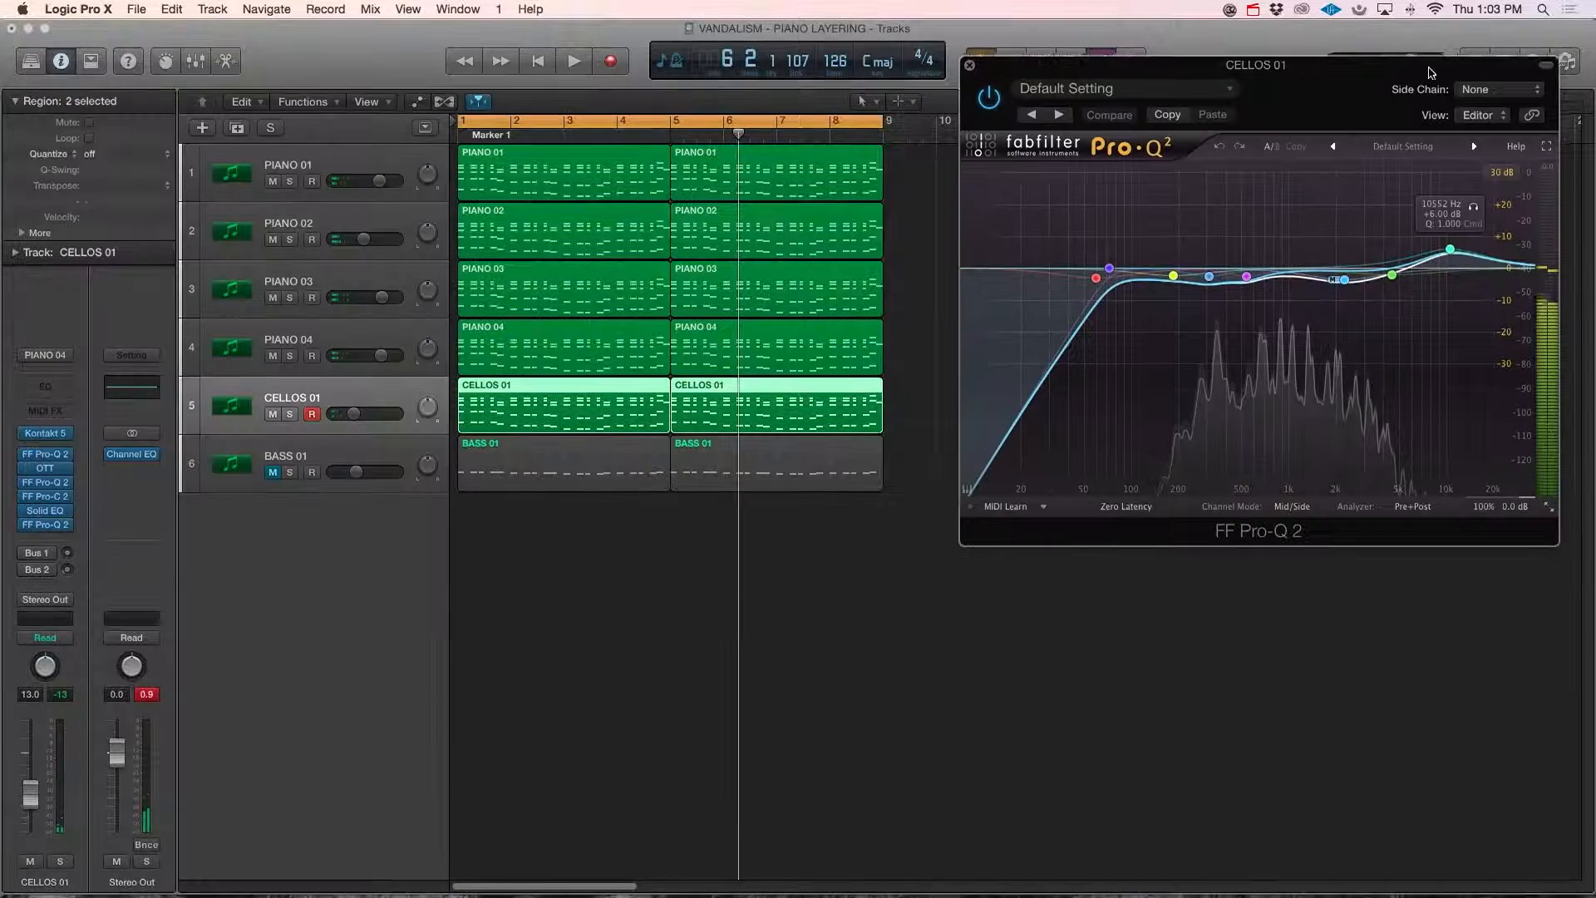
{"action": "left_click", "coordinate": [45, 510]}
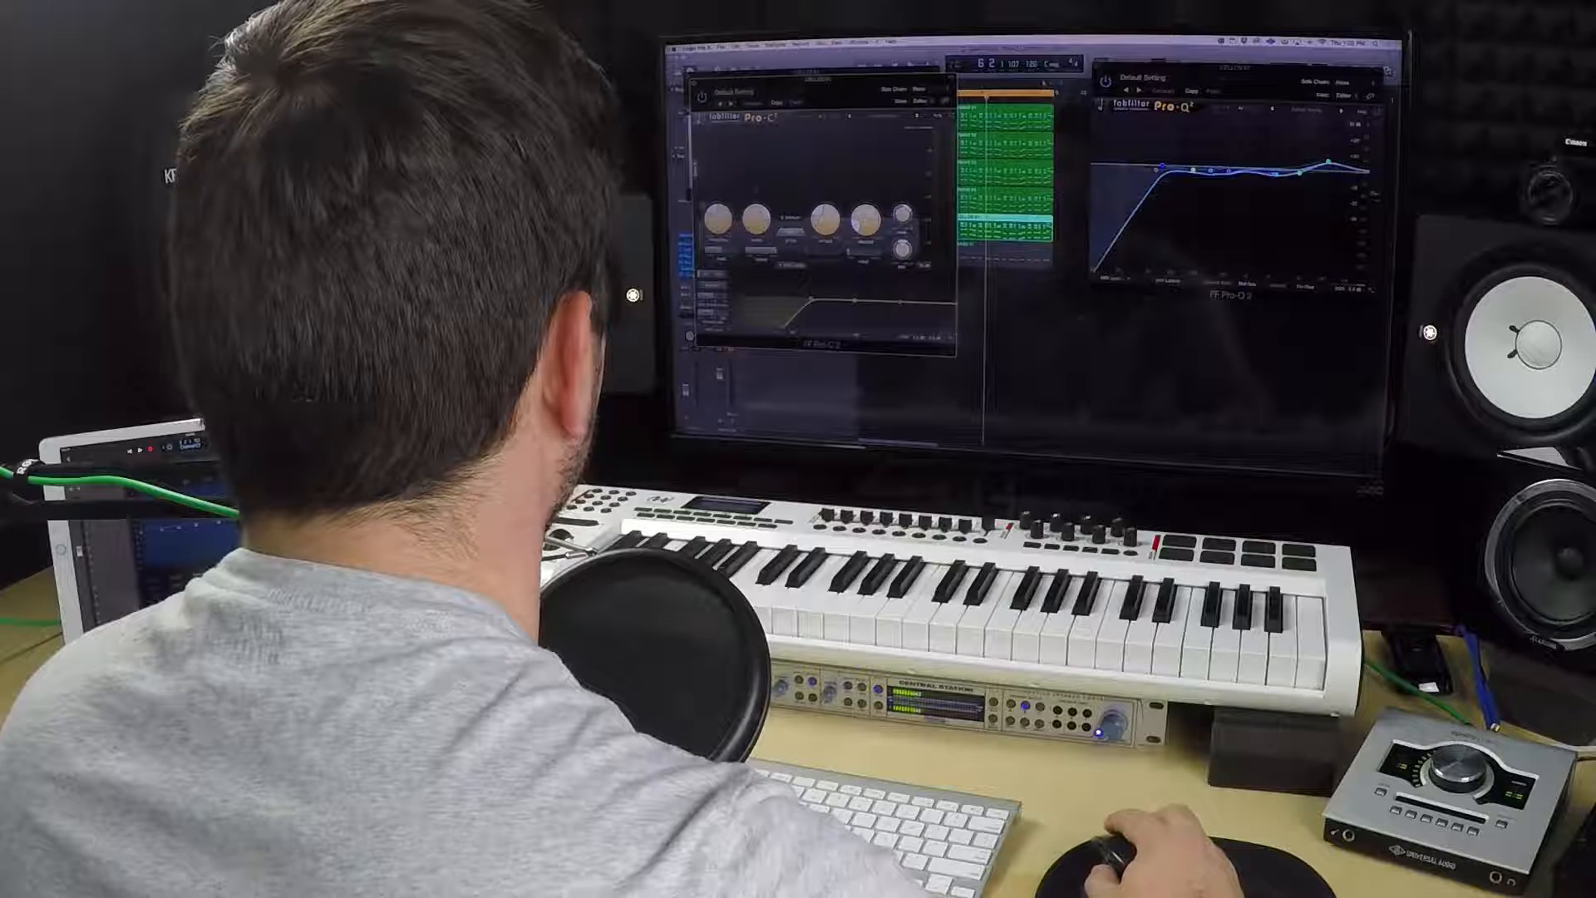
{"action": "left_click", "coordinate": [45, 482]}
{"action": "left_click_drag", "start_coordinate": [811, 75], "coordinate": [1013, 57]}
{"action": "left_click", "coordinate": [688, 250]}
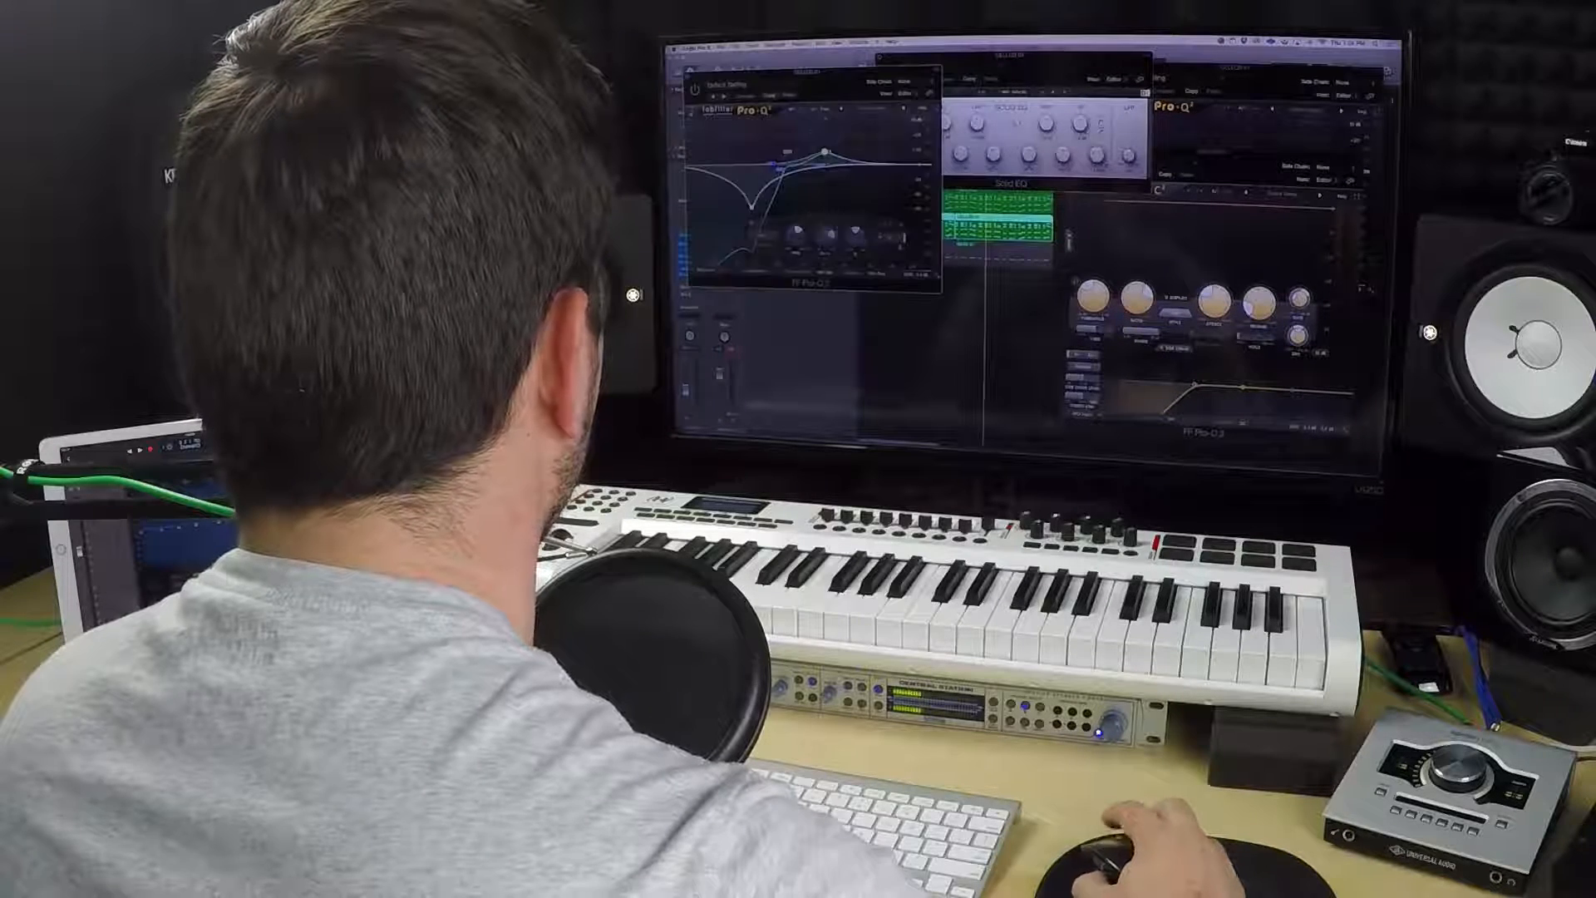
{"action": "left_click_drag", "start_coordinate": [812, 64], "coordinate": [938, 206]}
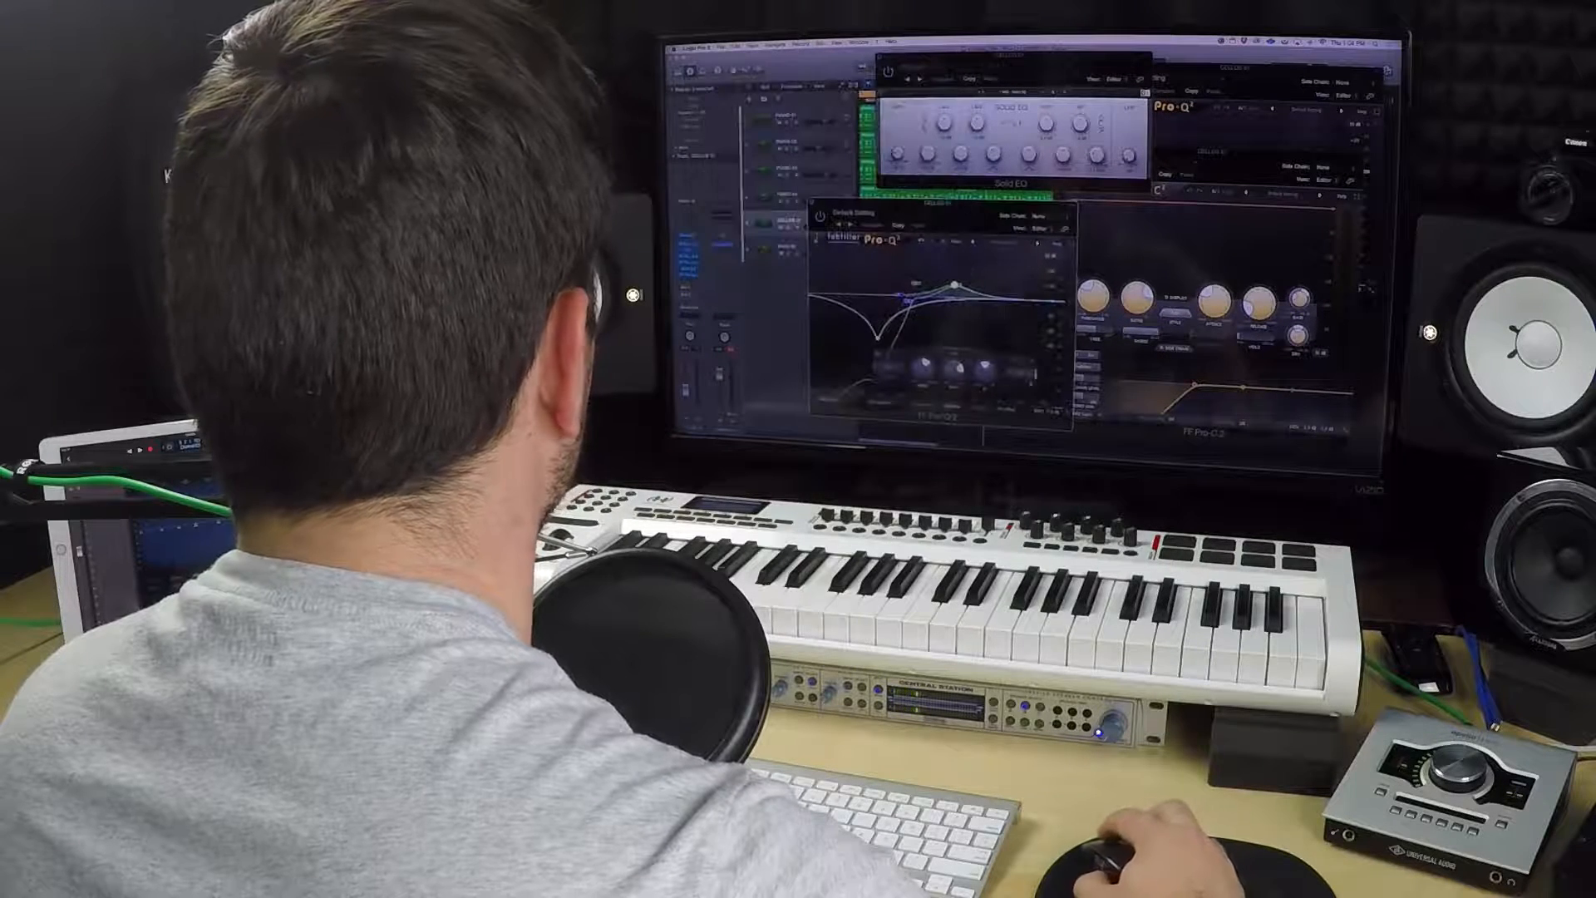
{"action": "left_click", "coordinate": [687, 263]}
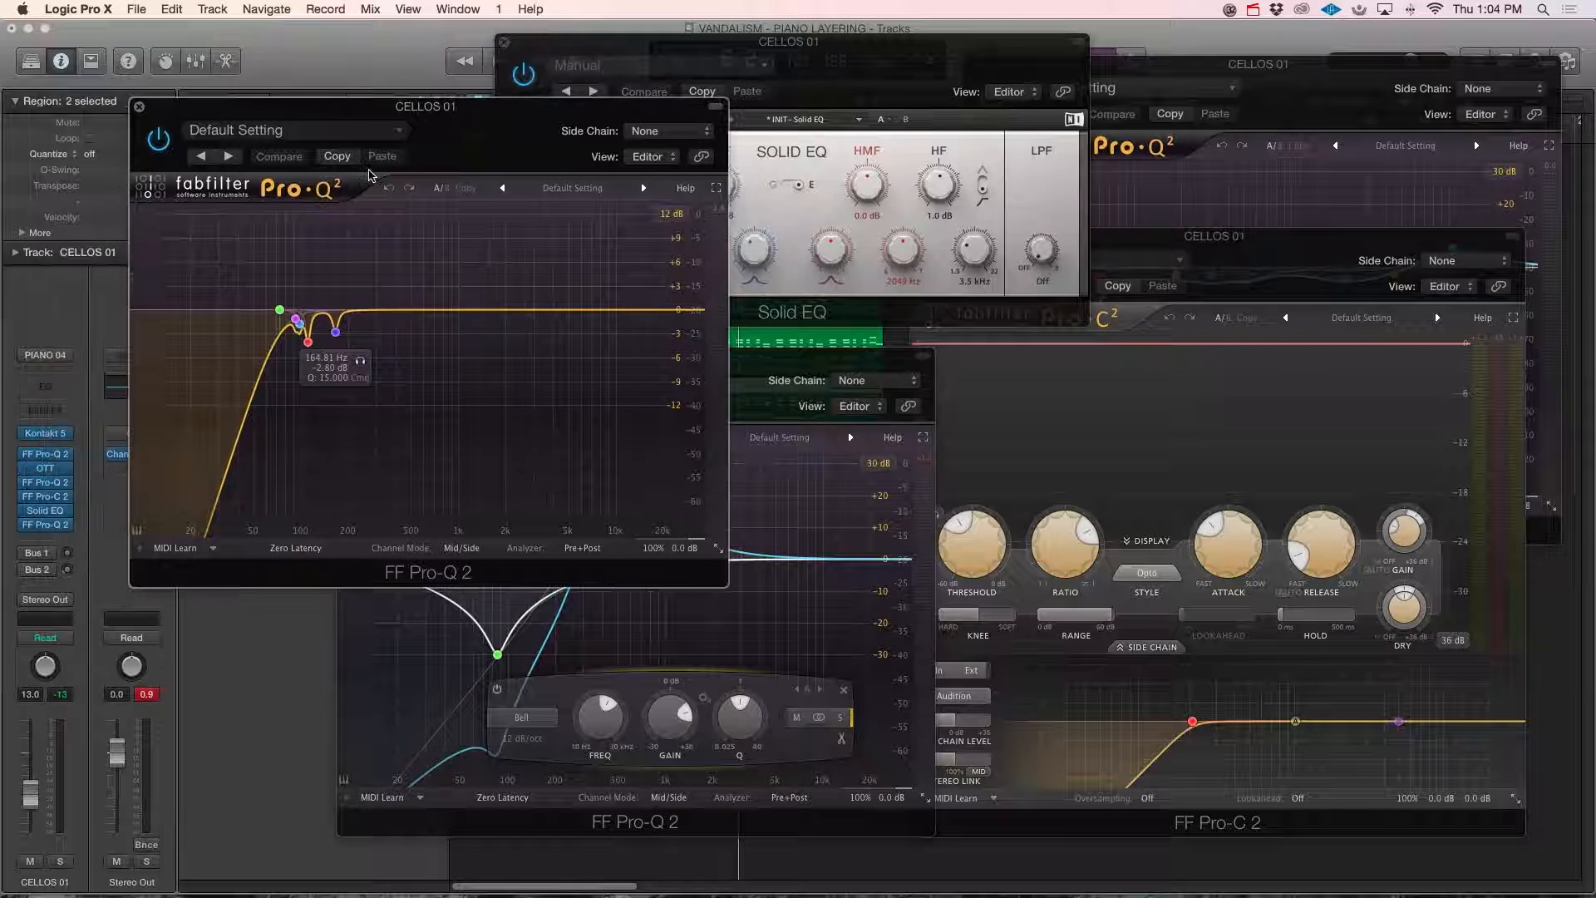
{"action": "left_click_drag", "start_coordinate": [292, 313], "coordinate": [336, 315]}
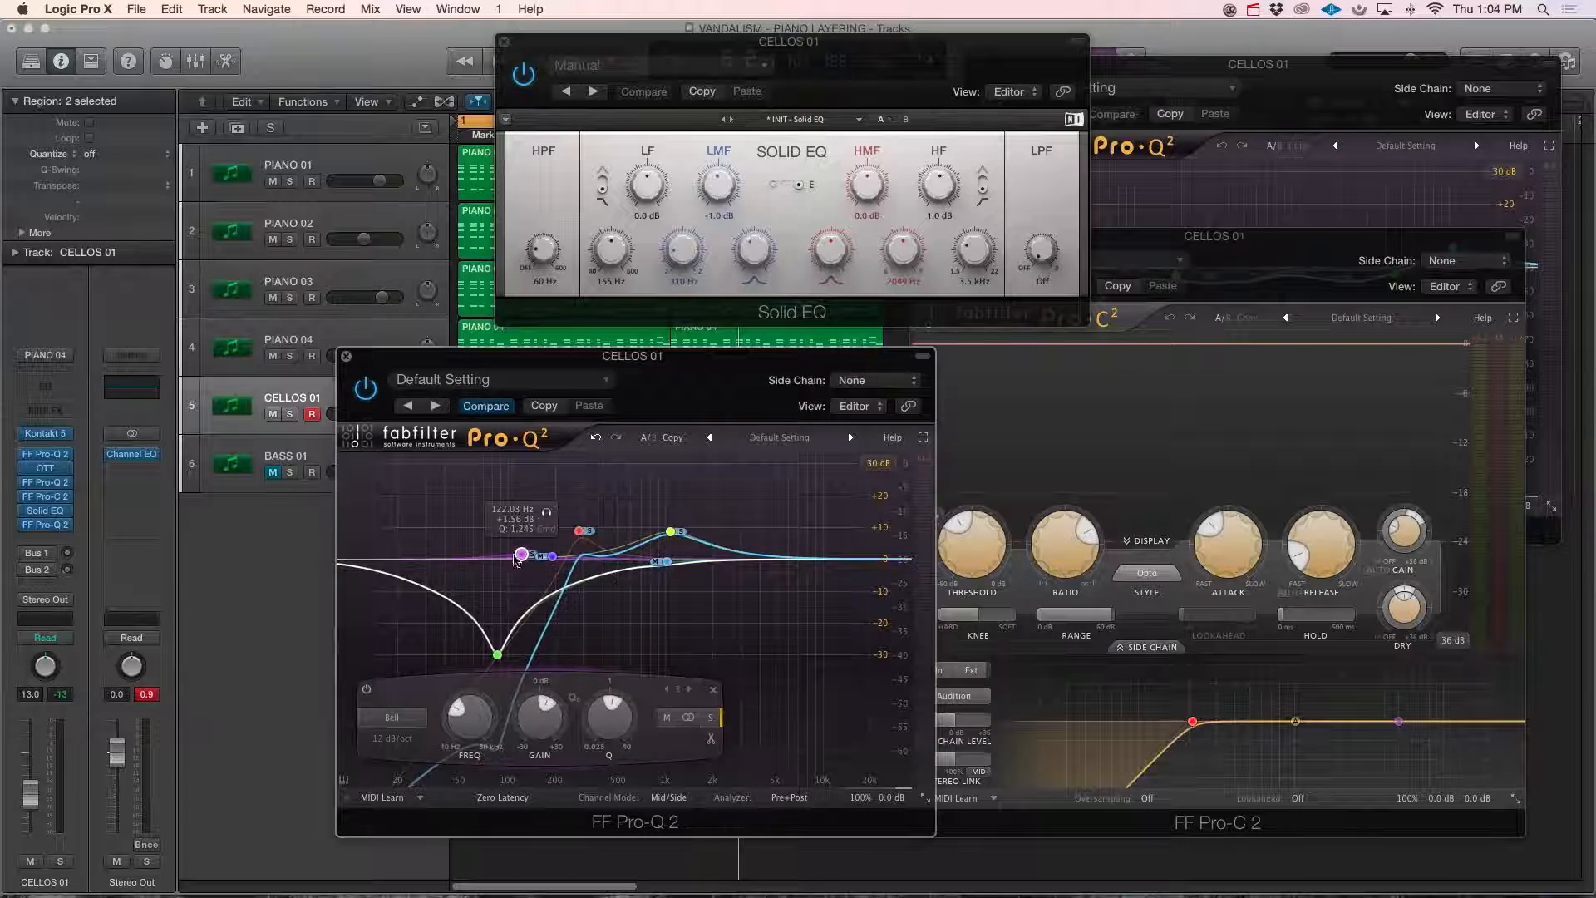
Solo CELLOS 01, and bypass and re-enable its whole effects chain during playback to compare the sound.
{"action": "key", "text": "s"}
{"action": "key", "text": "space"}
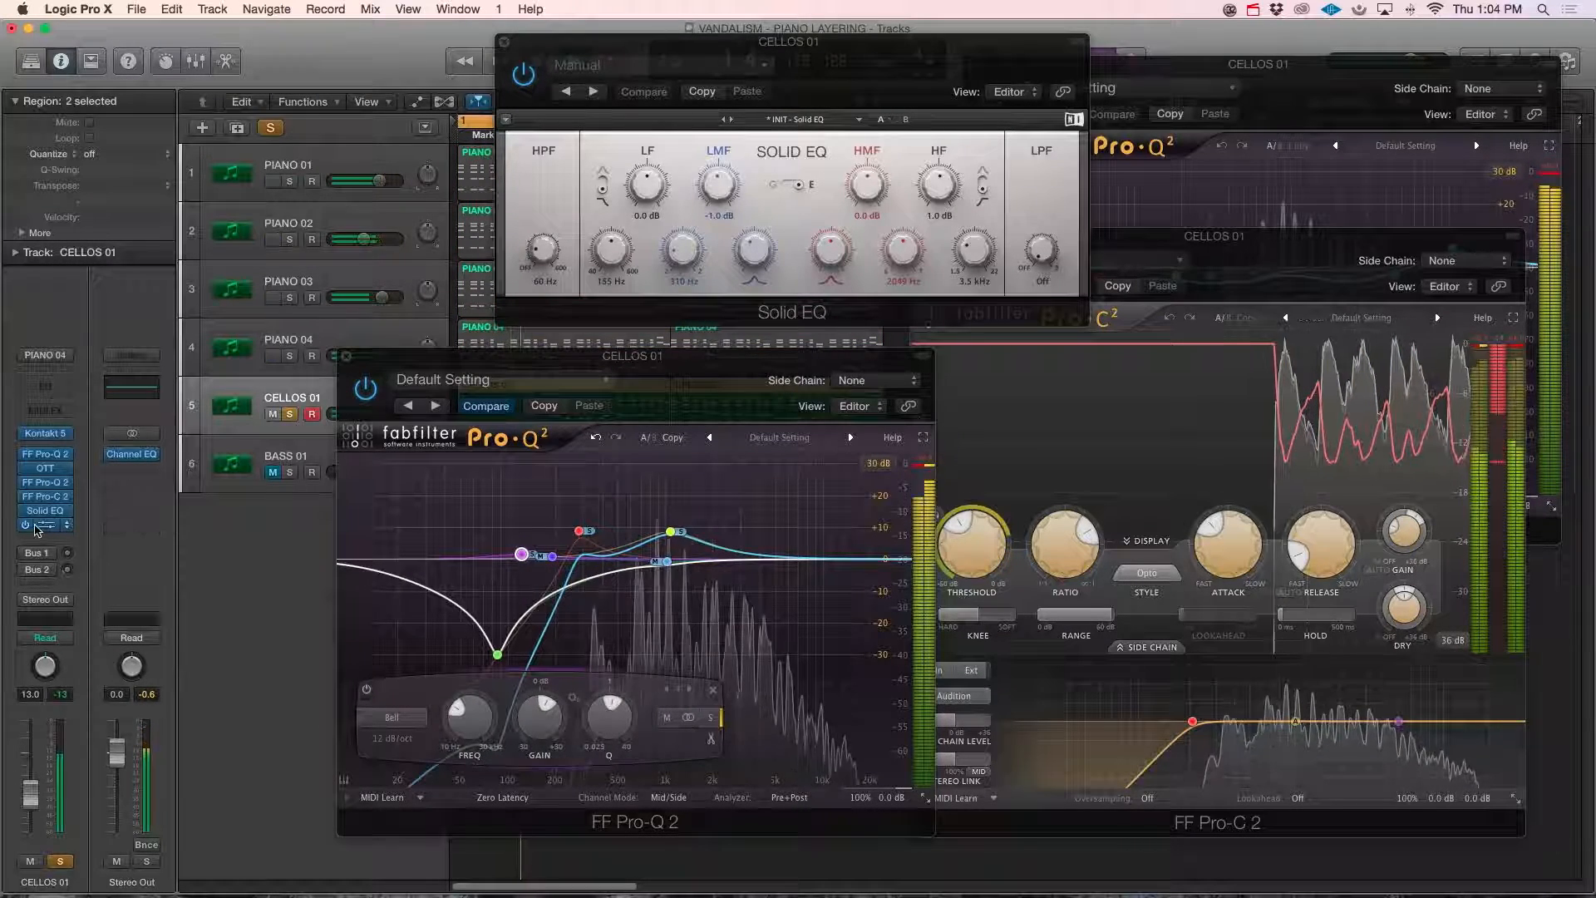
{"action": "left_click", "coordinate": [27, 454], "text": "alt"}
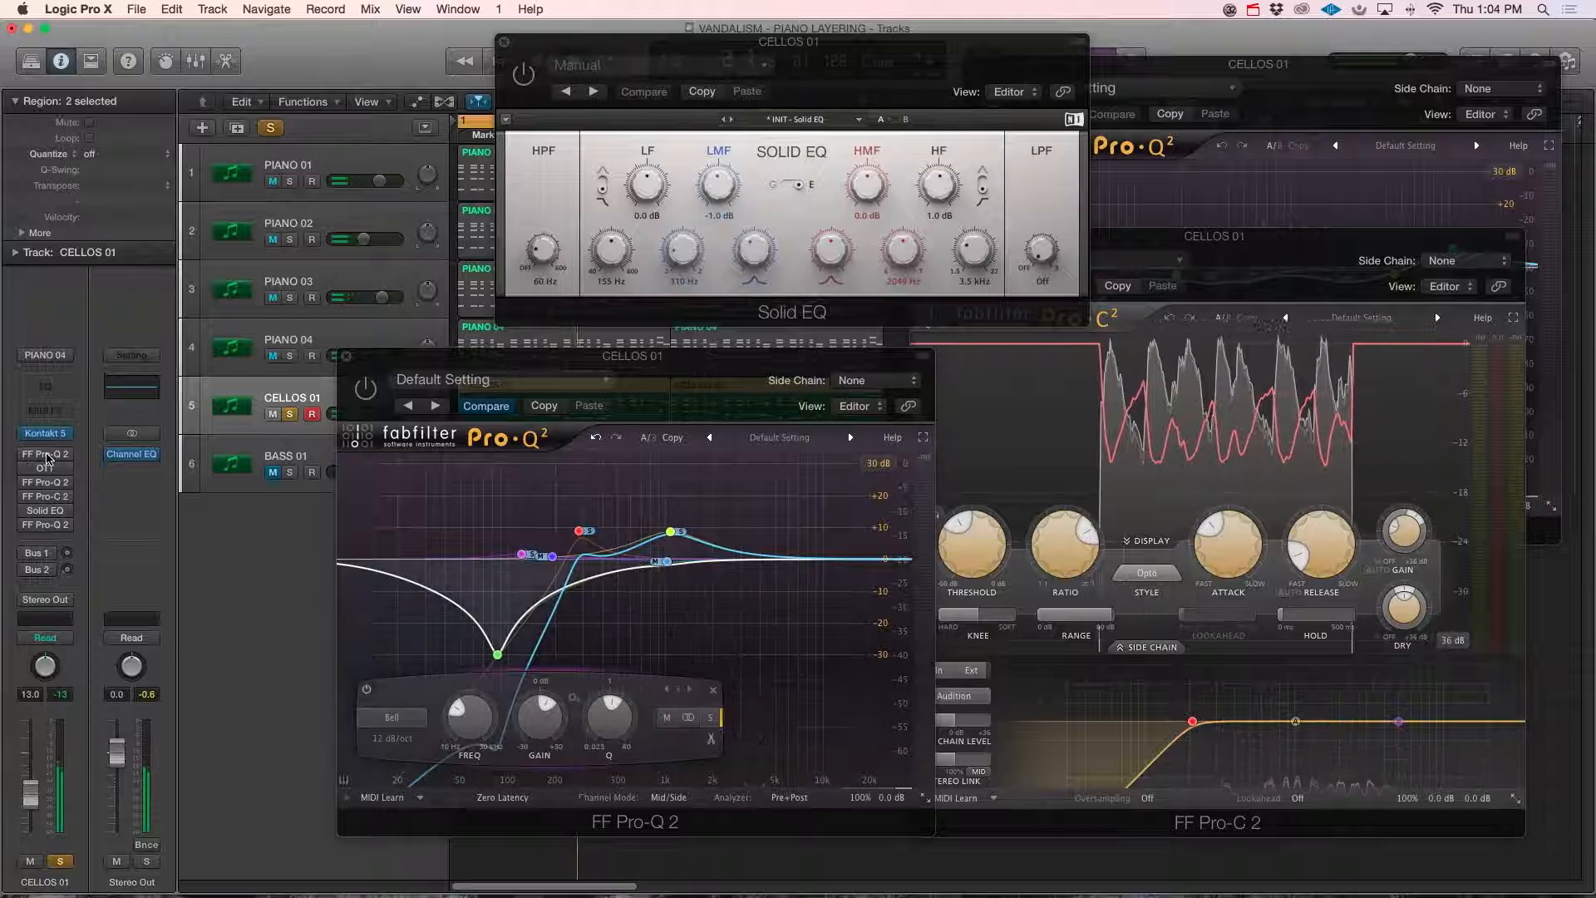
{"action": "key", "text": "space"}
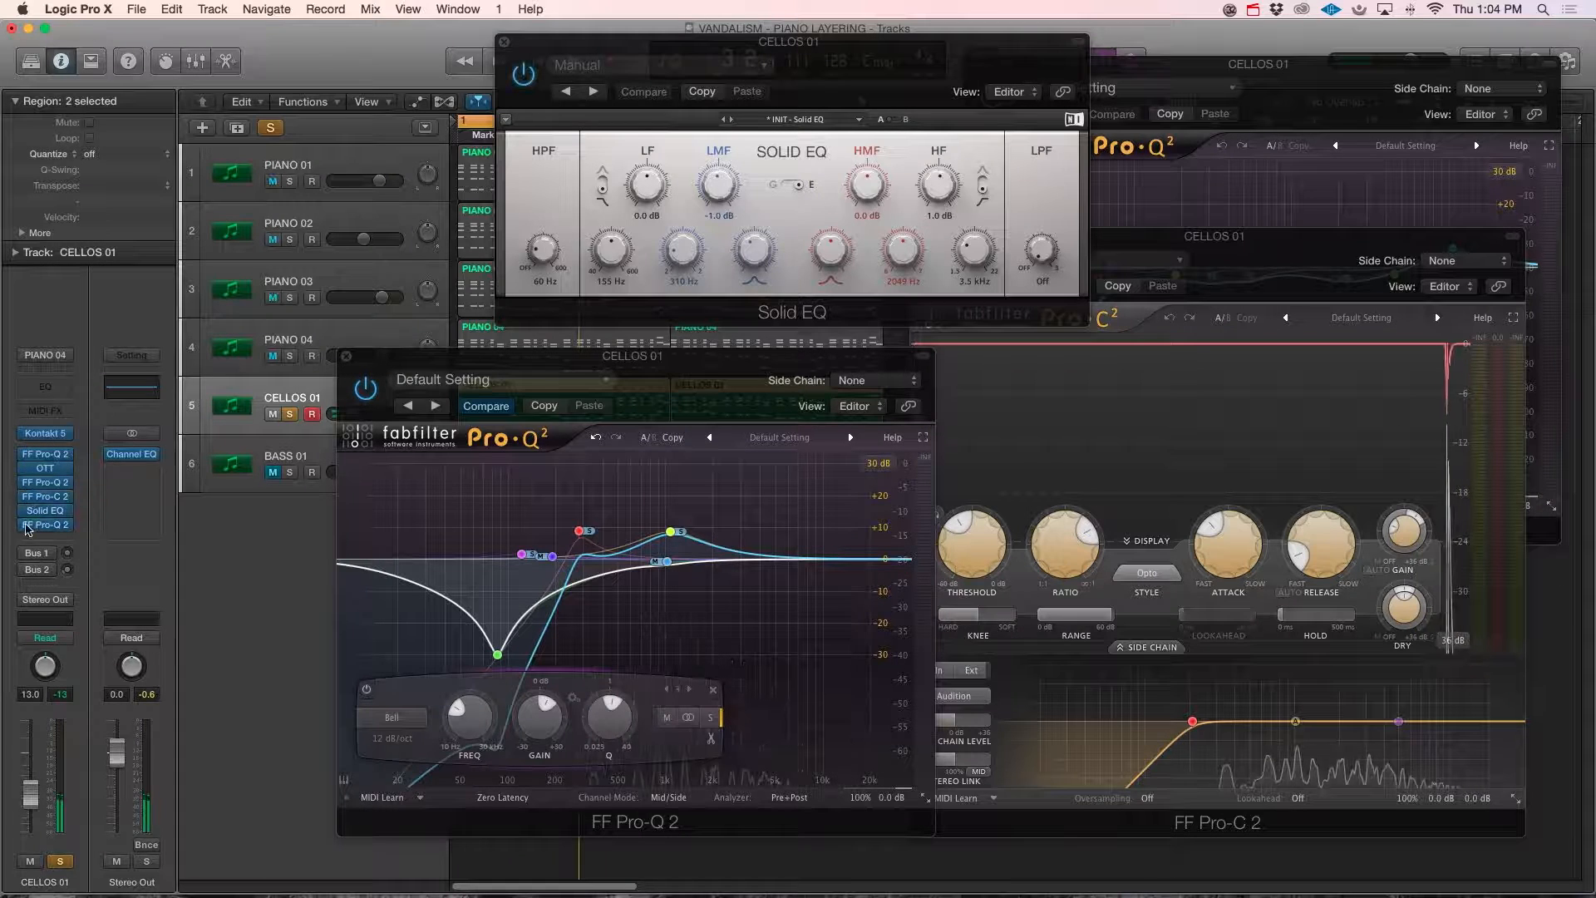
Open OTT on CELLOS 01, and in the FF Pro-Q 2 with the deep notch, pull the red band down to the zero line and slightly lower the yellow boost.
{"action": "left_click", "coordinate": [48, 473]}
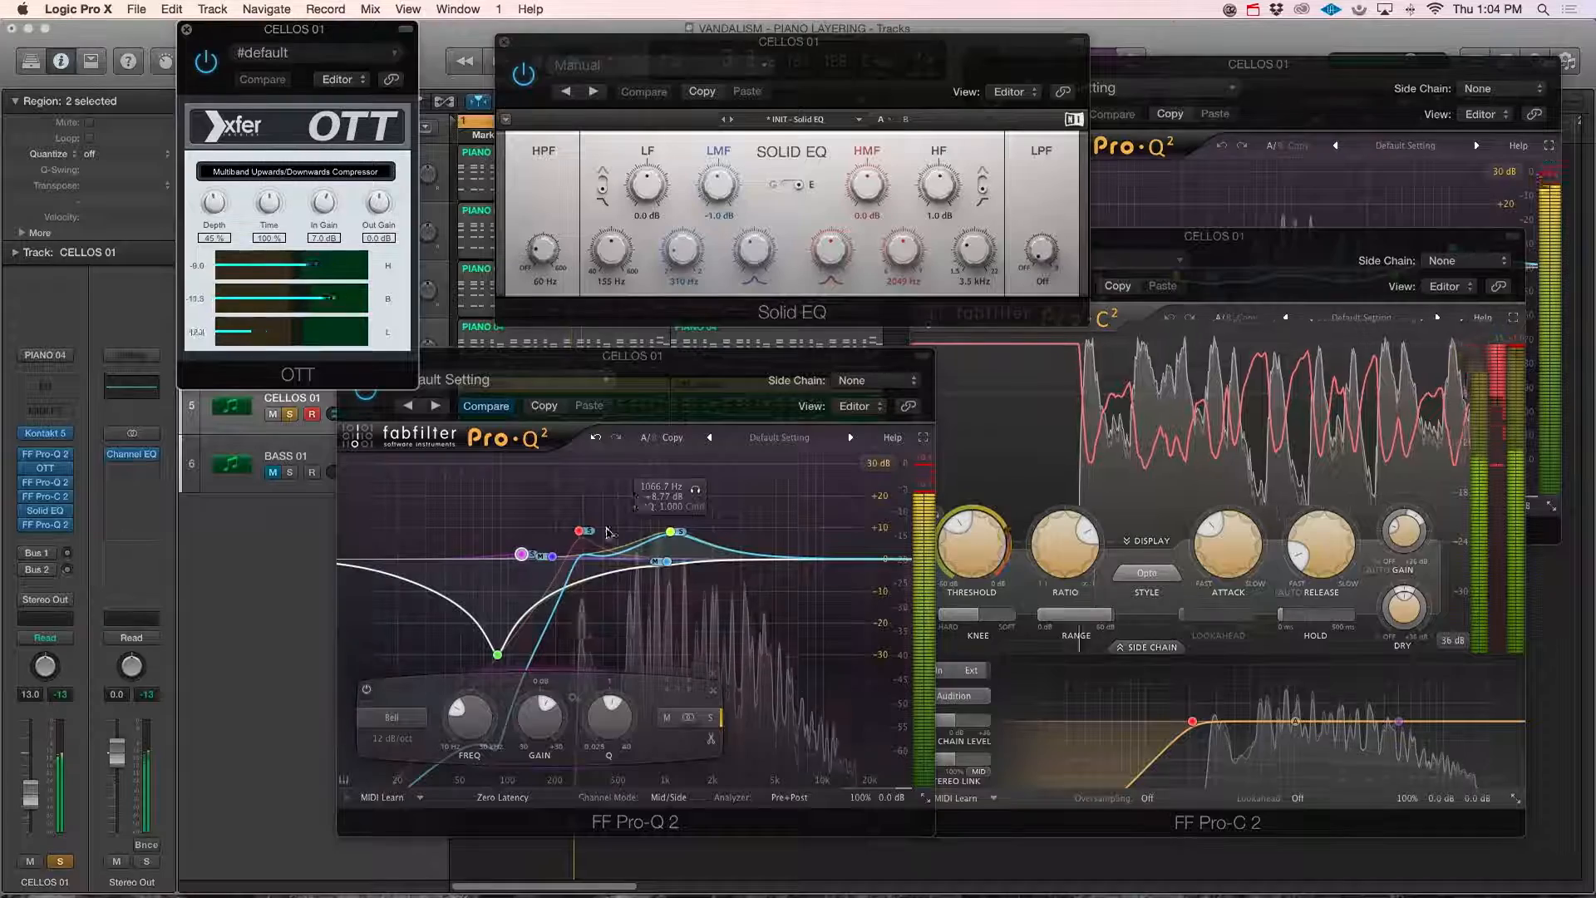
{"action": "left_click", "coordinate": [461, 546]}
{"action": "left_click_drag", "start_coordinate": [460, 550], "coordinate": [561, 555]}
{"action": "left_click_drag", "start_coordinate": [670, 533], "coordinate": [666, 538]}
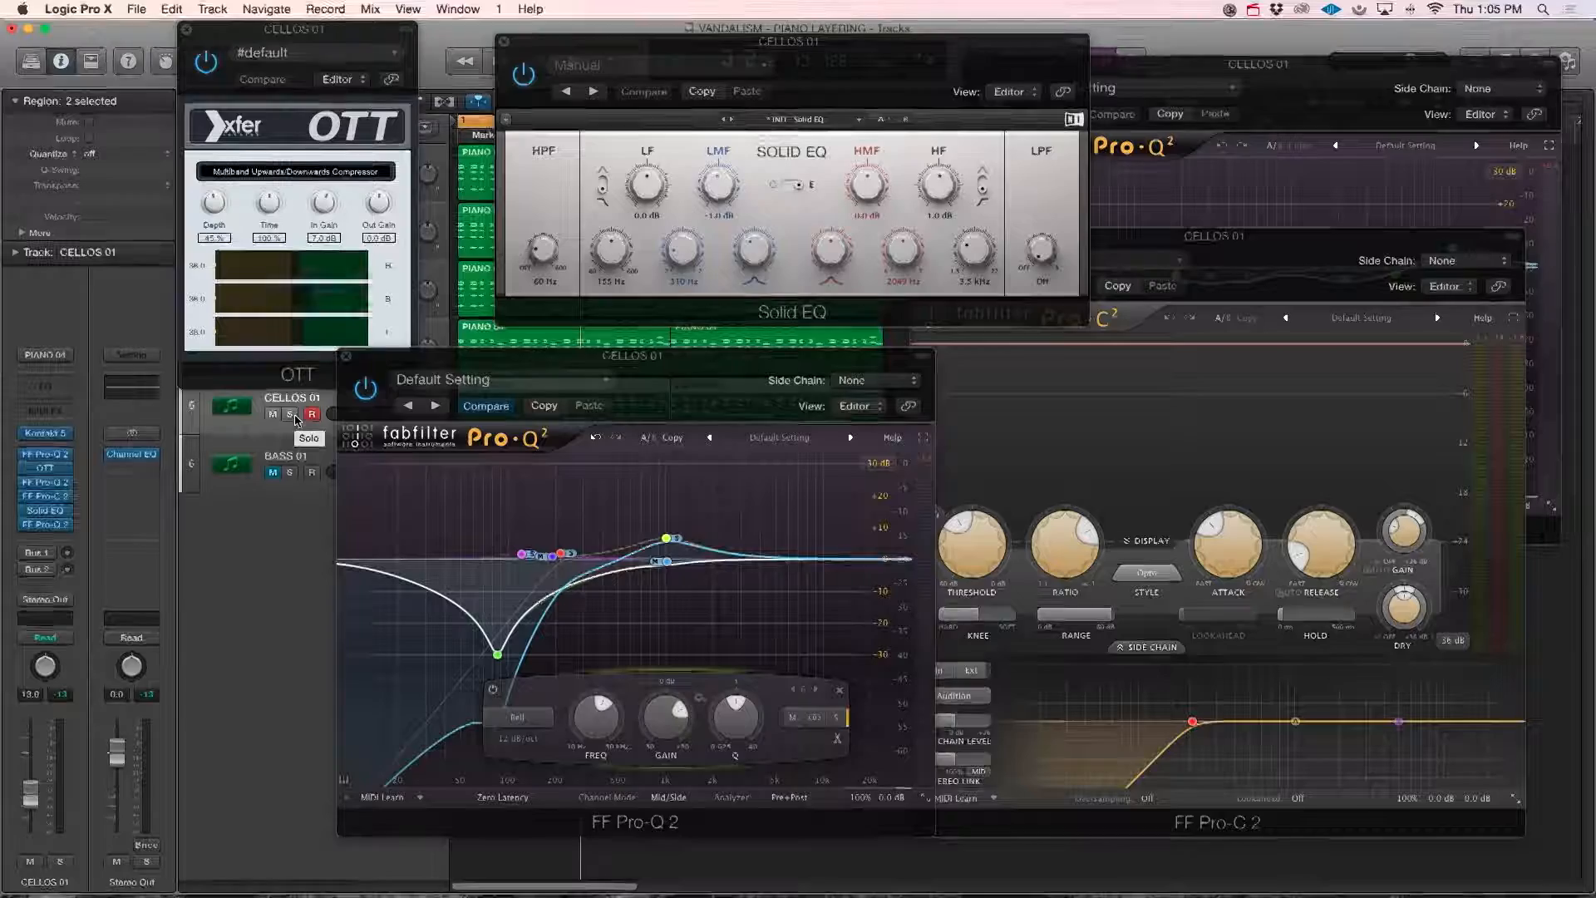
Close CELLOS 01's OTT, notched FF Pro-Q 2 and Solid EQ windows.
{"action": "left_click", "coordinate": [186, 30]}
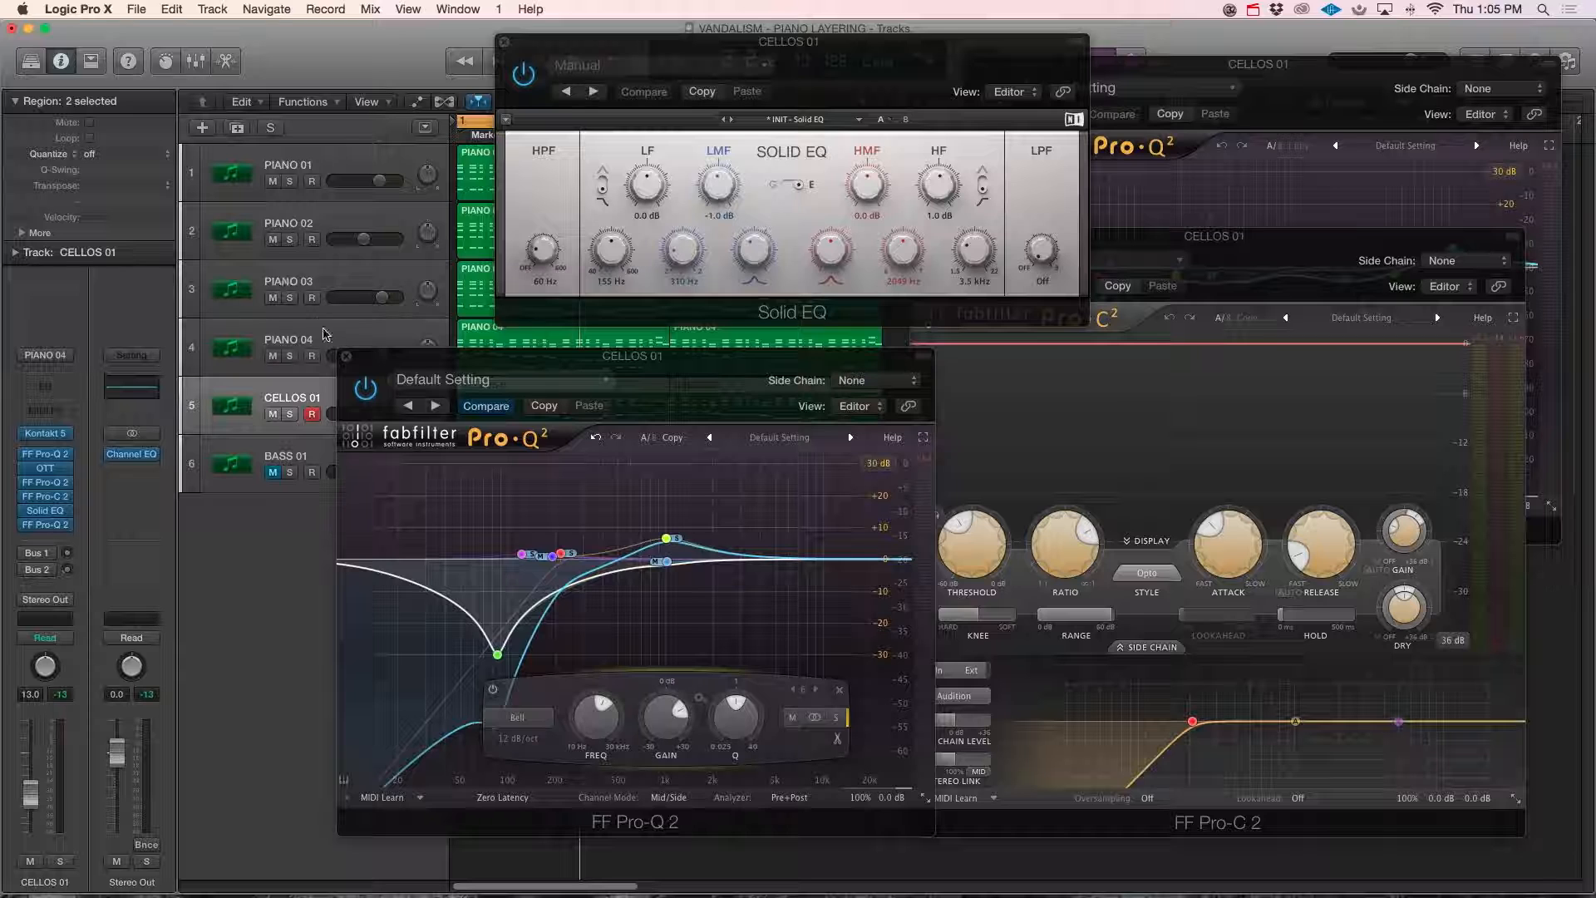
{"action": "left_click", "coordinate": [344, 356]}
{"action": "left_click", "coordinate": [503, 42]}
Select PIANO 02, show the mixer, and route the track's output to Bus 3.
{"action": "left_click", "coordinate": [298, 207]}
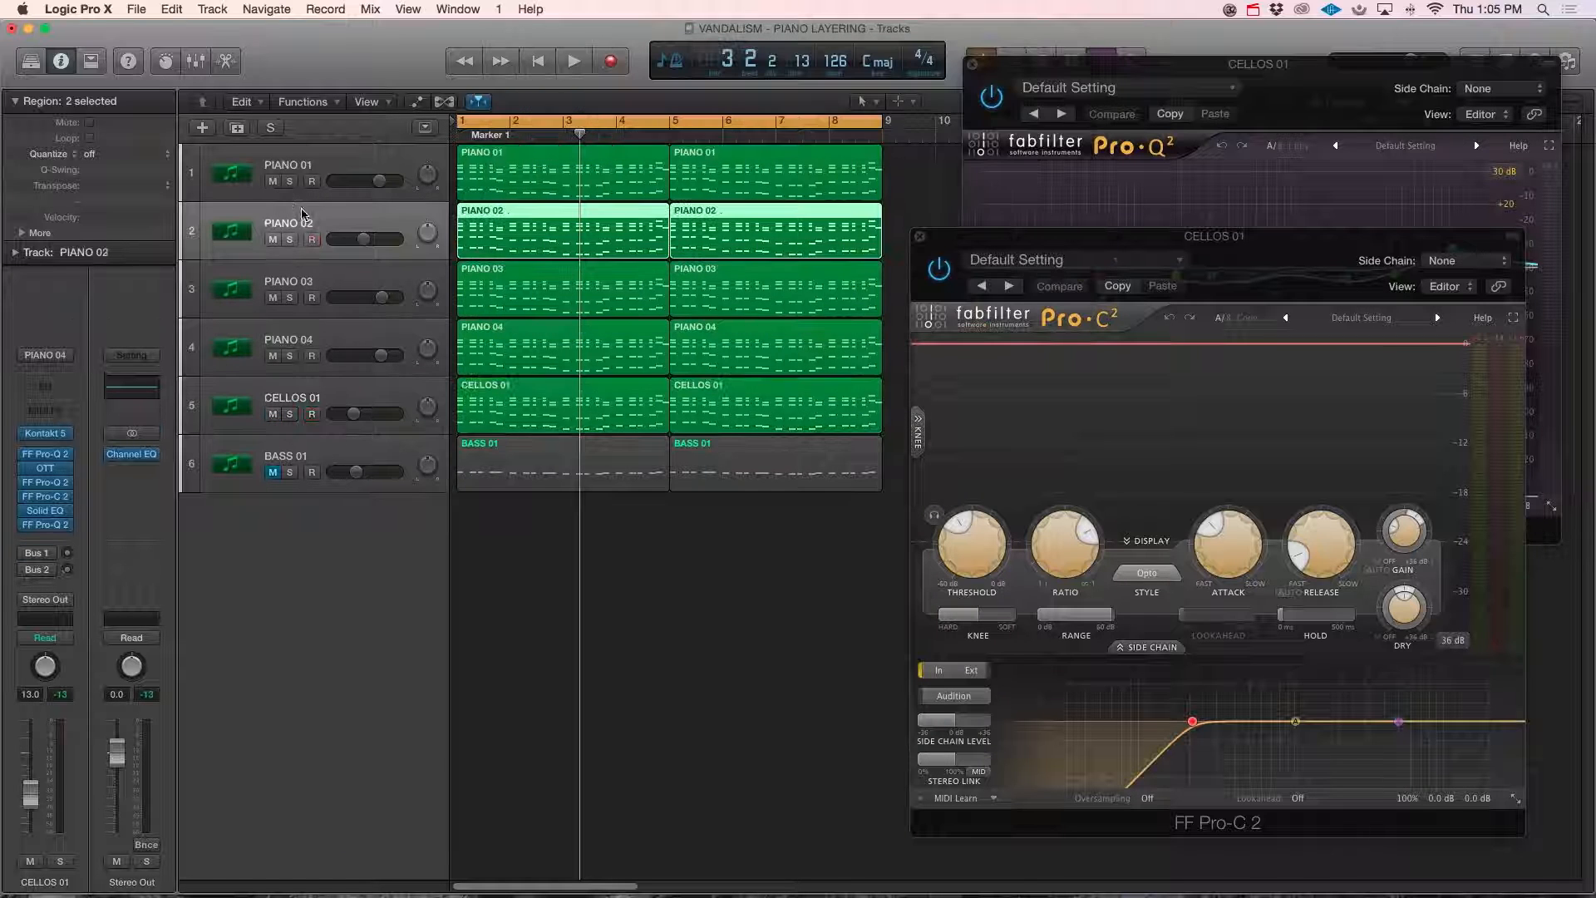
{"action": "left_click", "coordinate": [196, 61]}
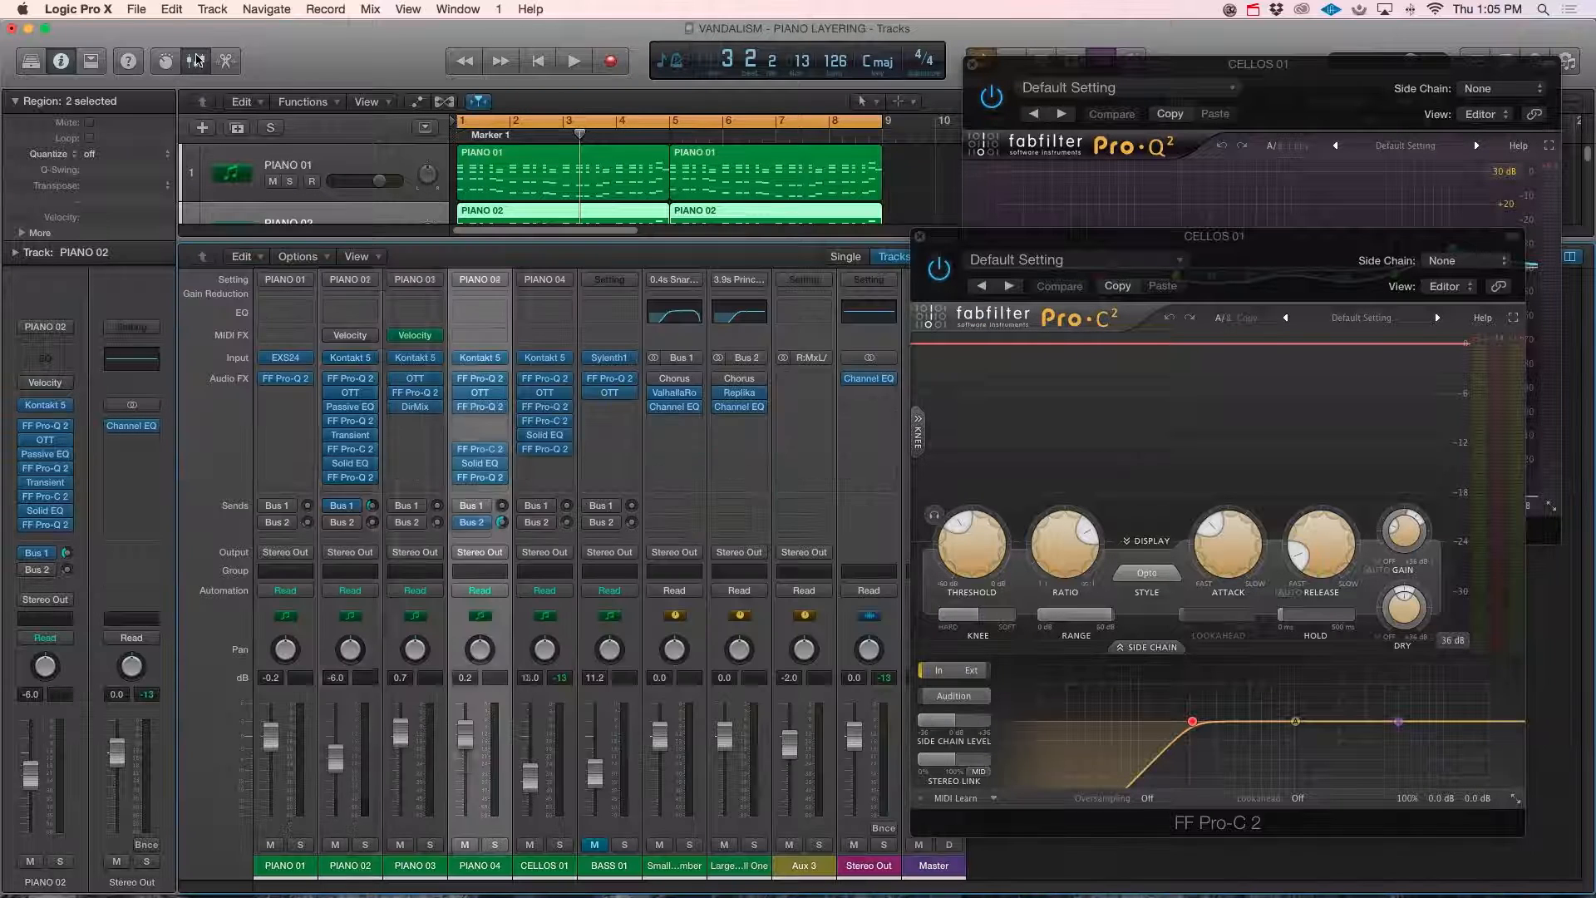
{"action": "left_click", "coordinate": [370, 556]}
{"action": "mouse_move", "coordinate": [372, 612]}
{"action": "left_click", "coordinate": [593, 635]}
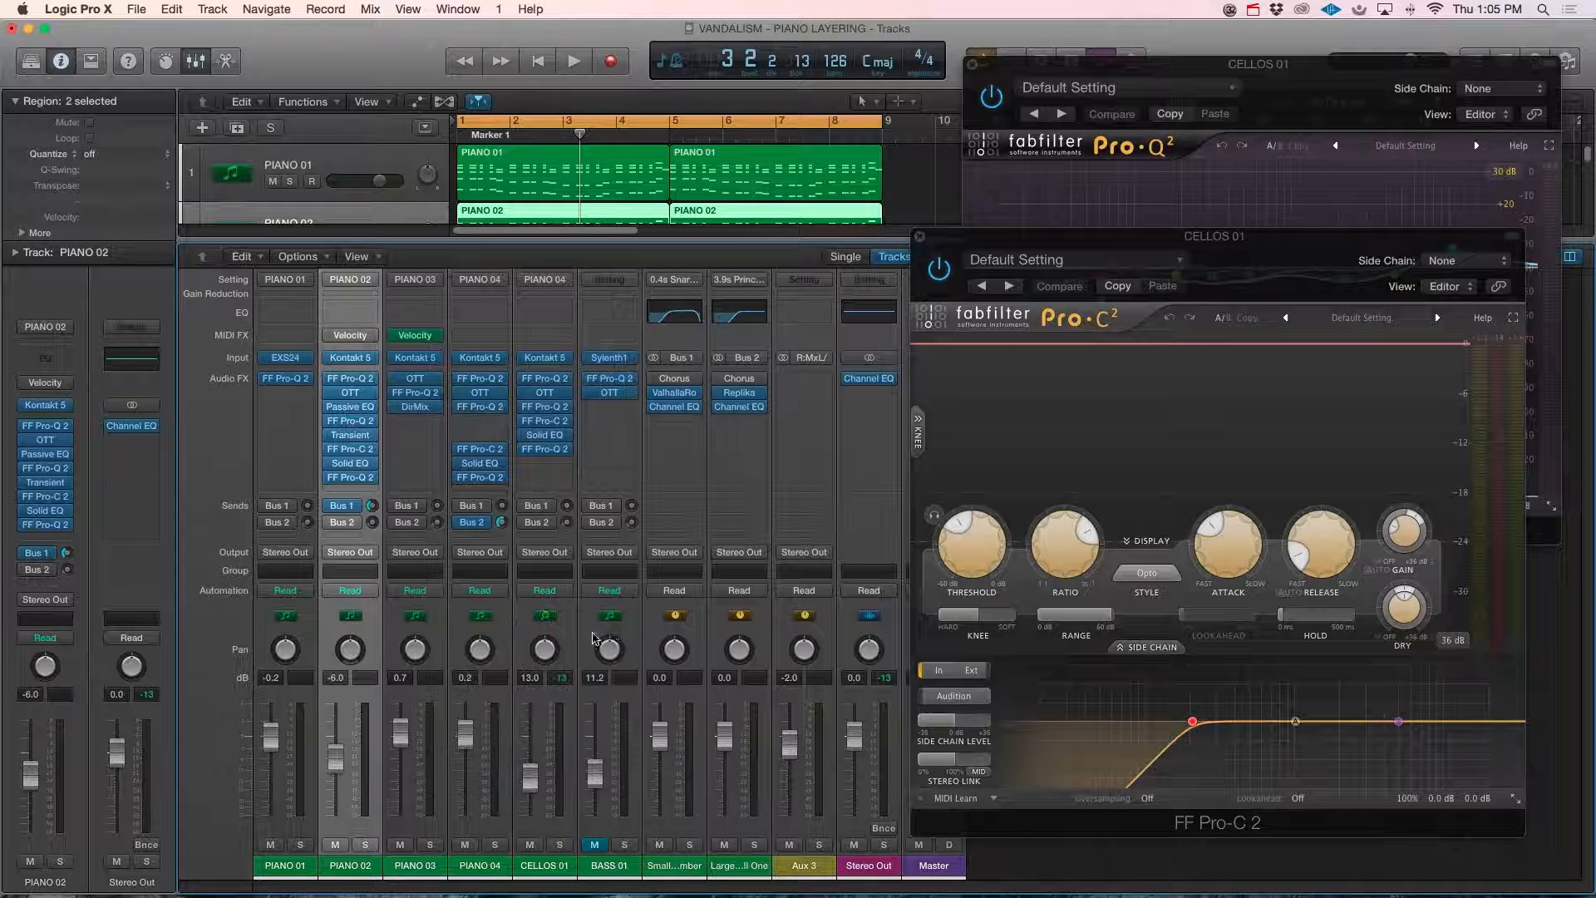
Route CELLOS 01's output to Bus 3, and close the remaining FF Pro-C 2 and FF Pro-Q 2 windows.
{"action": "left_click", "coordinate": [542, 867]}
{"action": "left_click", "coordinate": [544, 552]}
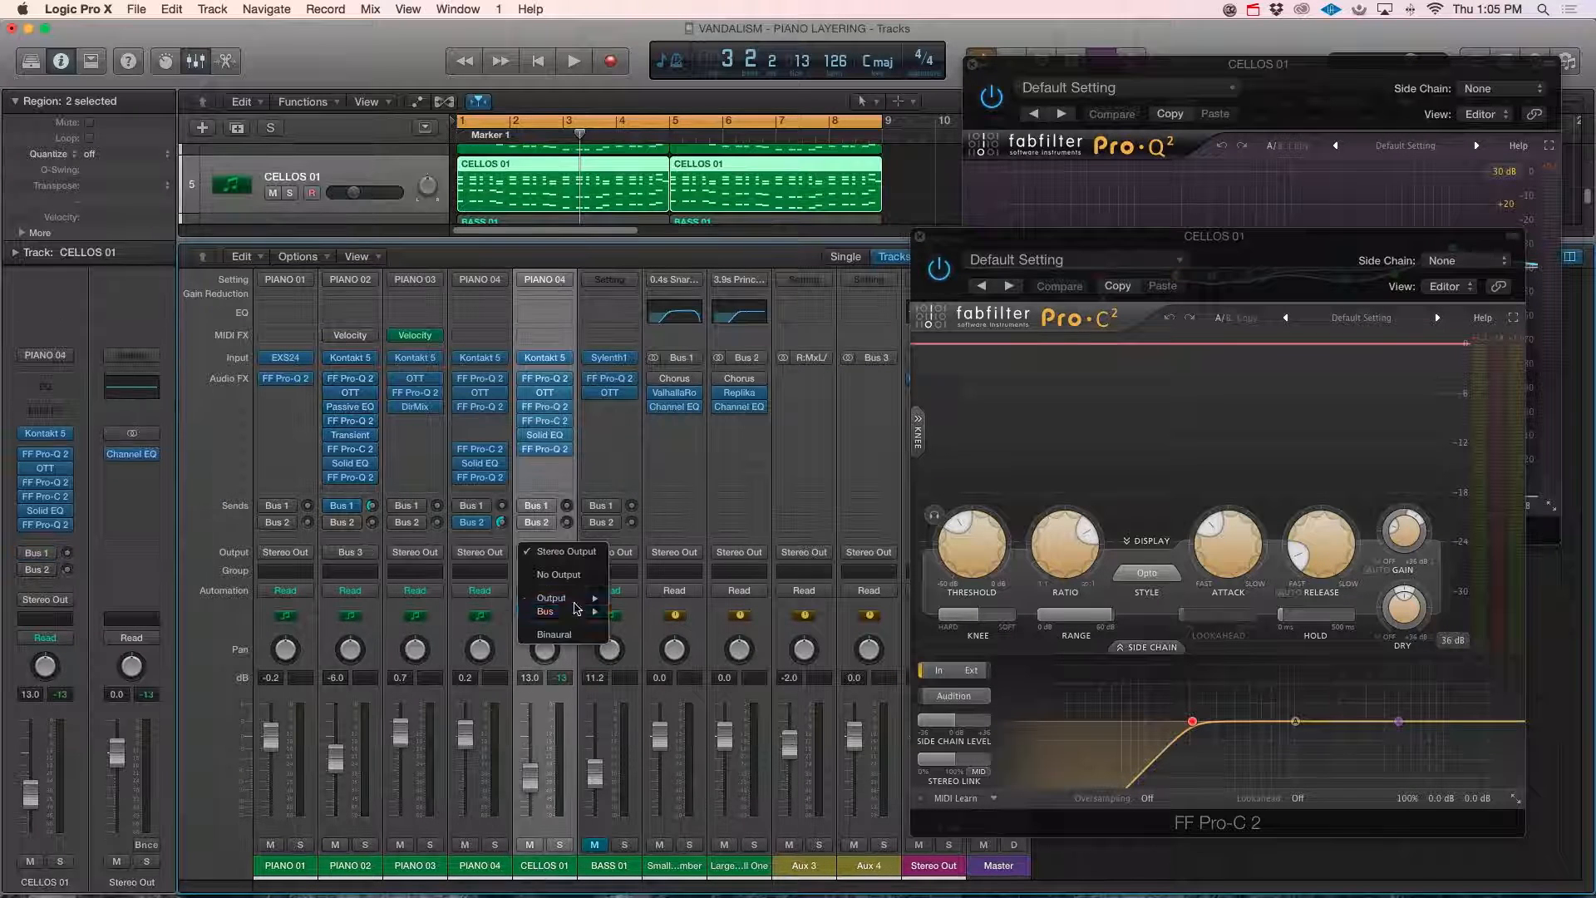
{"action": "mouse_move", "coordinate": [580, 619]}
{"action": "left_click", "coordinate": [657, 638]}
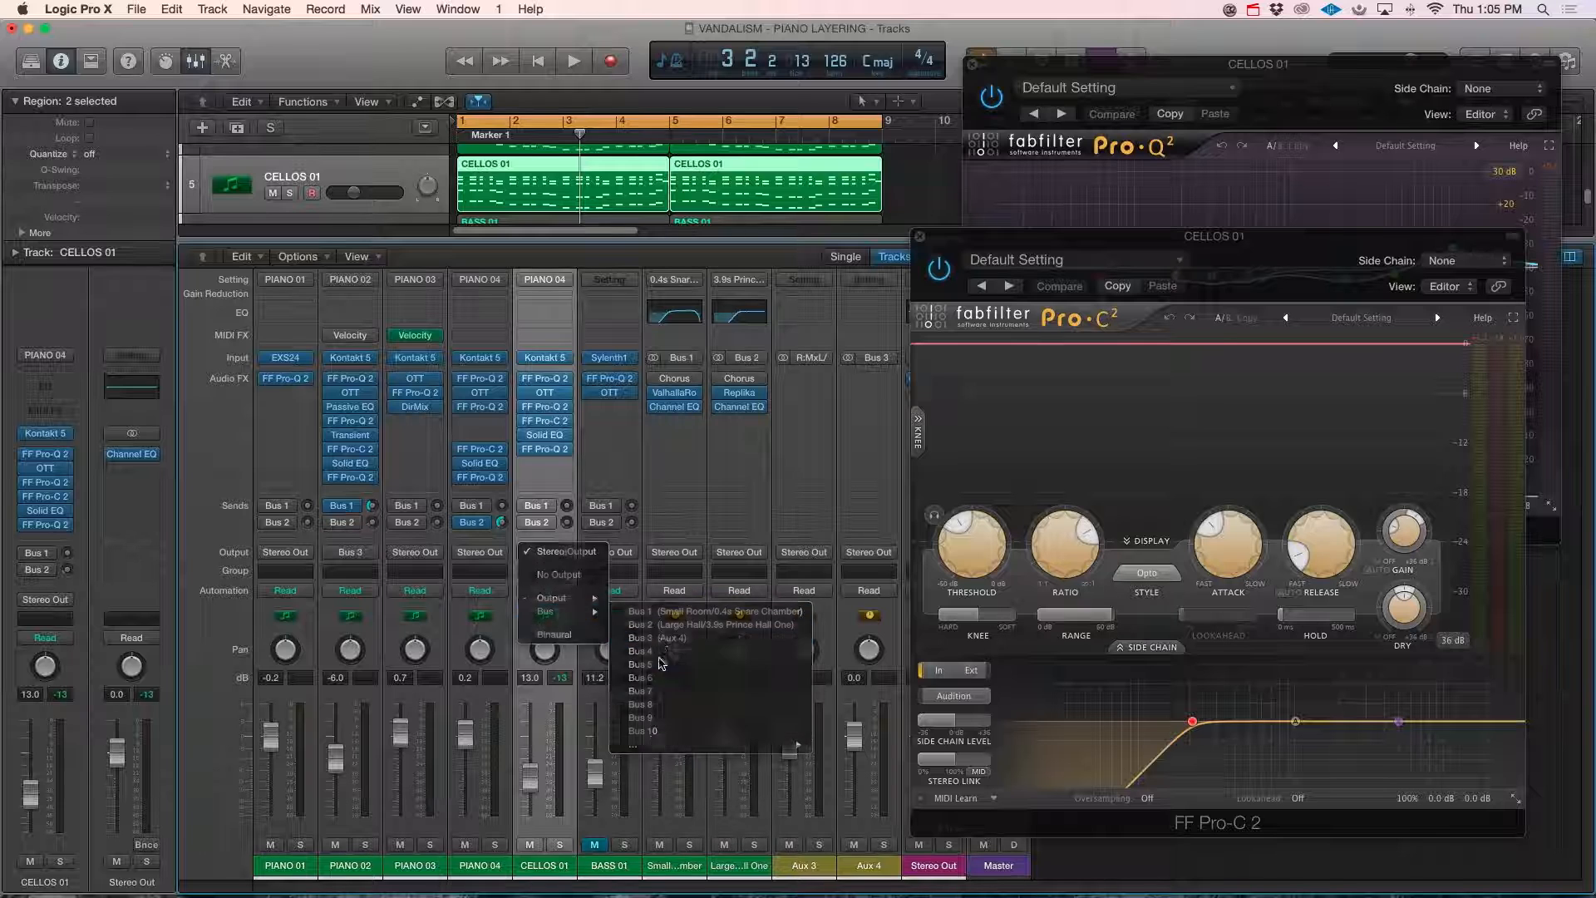
{"action": "left_click", "coordinate": [920, 237]}
{"action": "left_click", "coordinate": [972, 64]}
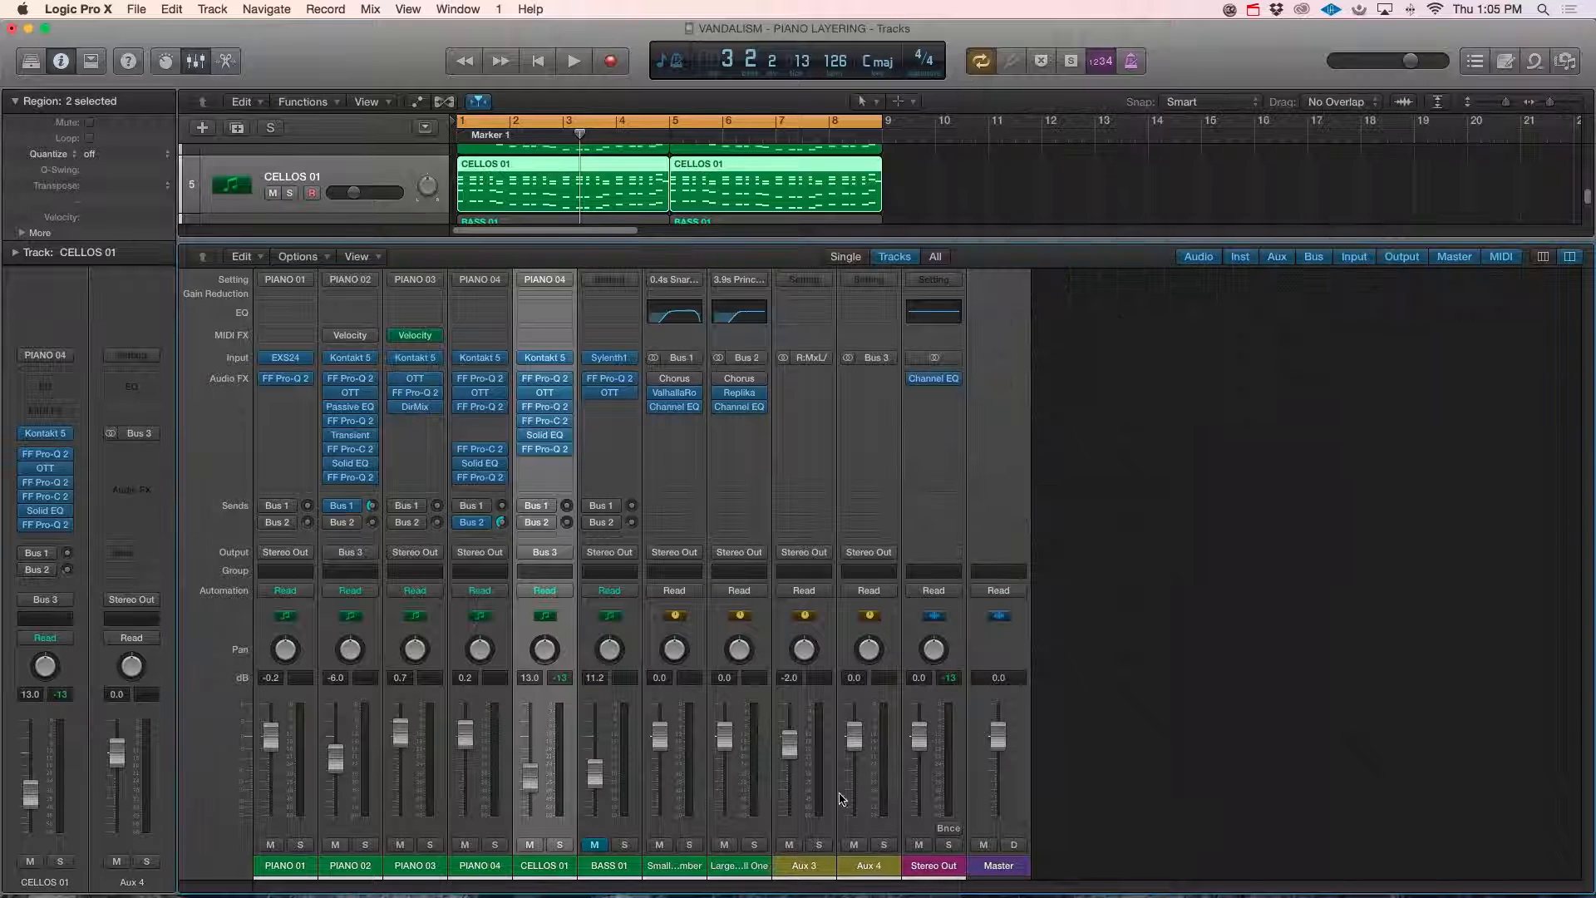
Insert a stereo Compressor on the Aux 4 channel during playback, and dismiss its window.
{"action": "left_click", "coordinate": [817, 866]}
{"action": "key", "text": "space"}
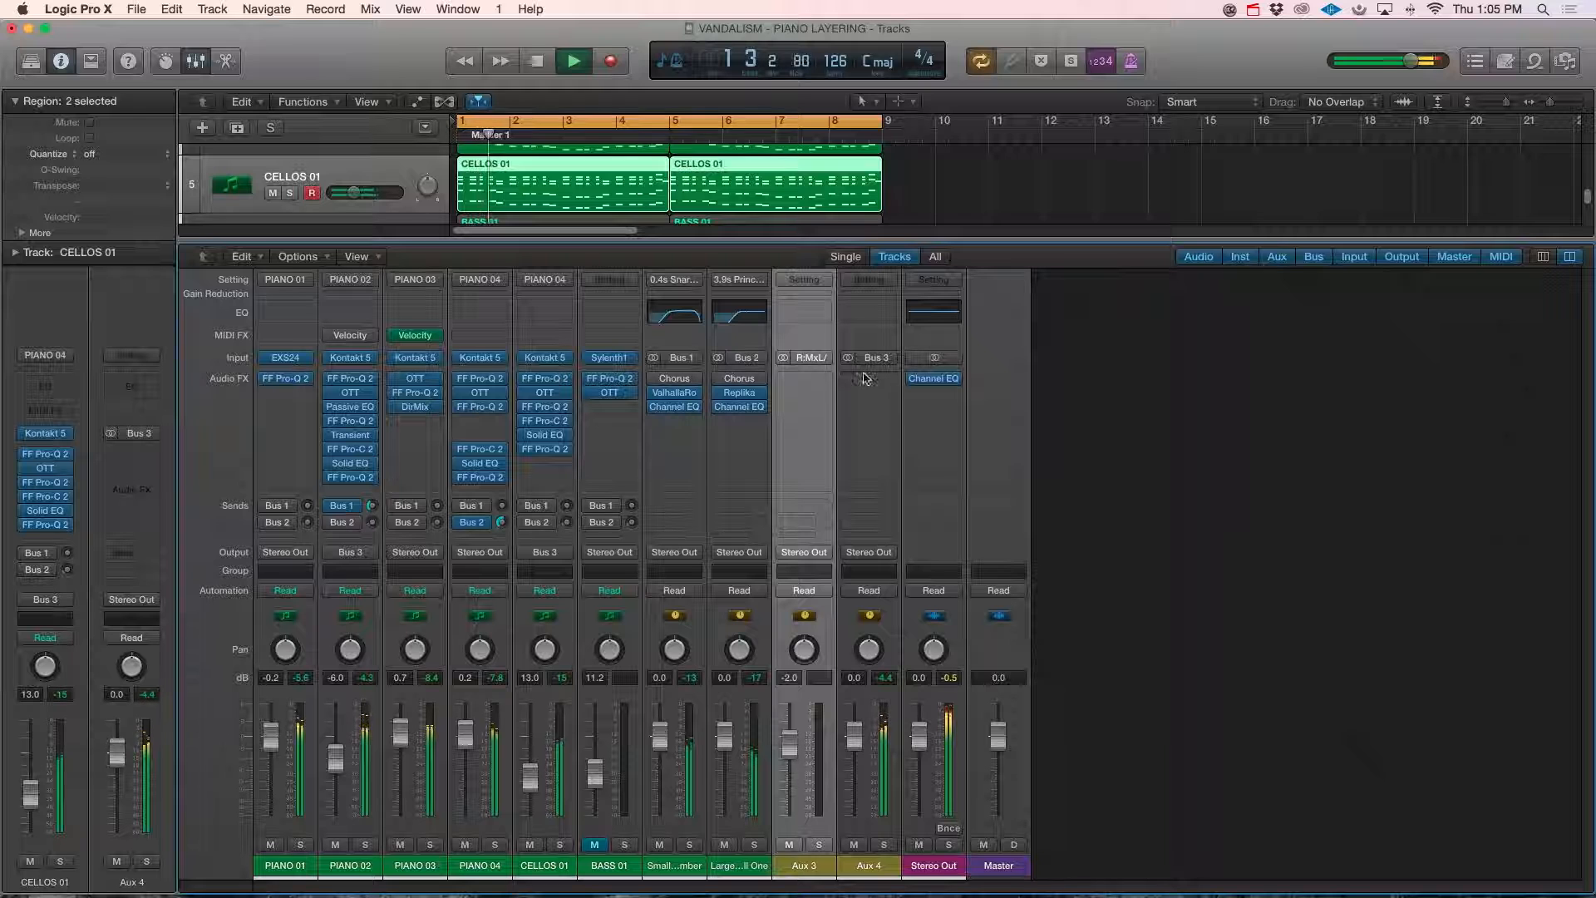
{"action": "left_click", "coordinate": [865, 378]}
{"action": "mouse_move", "coordinate": [956, 438]}
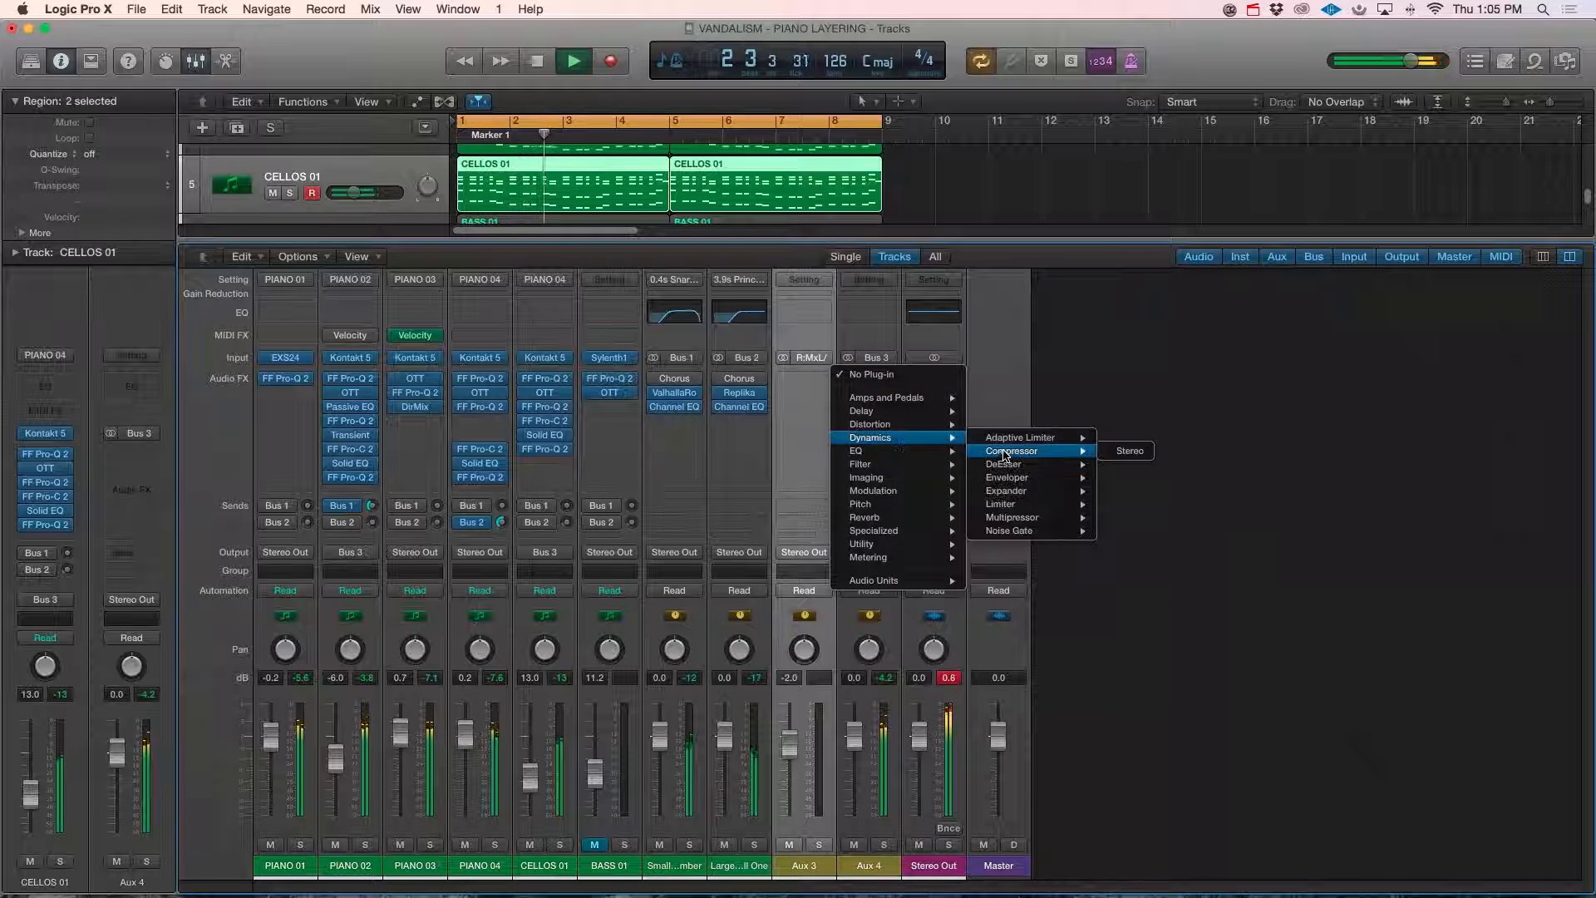
{"action": "left_click", "coordinate": [1130, 450]}
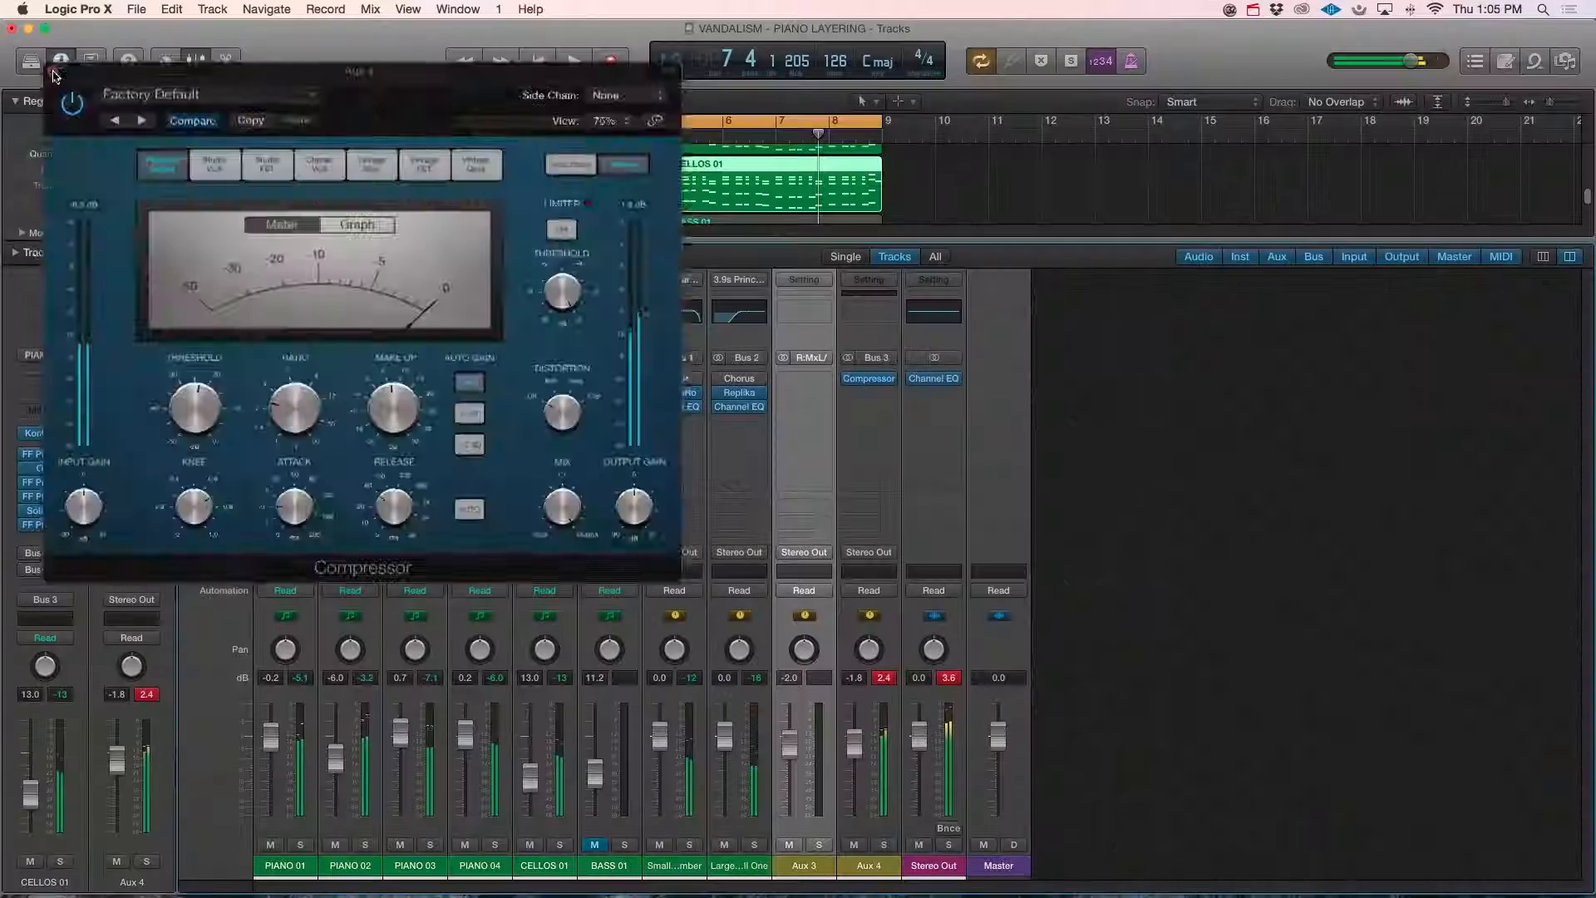
{"action": "key", "text": "v"}
Set the attack of PIANO 02's Transient Master to -17.0% during playback, close the plug-in, and hide the mixer.
{"action": "left_click", "coordinate": [350, 435]}
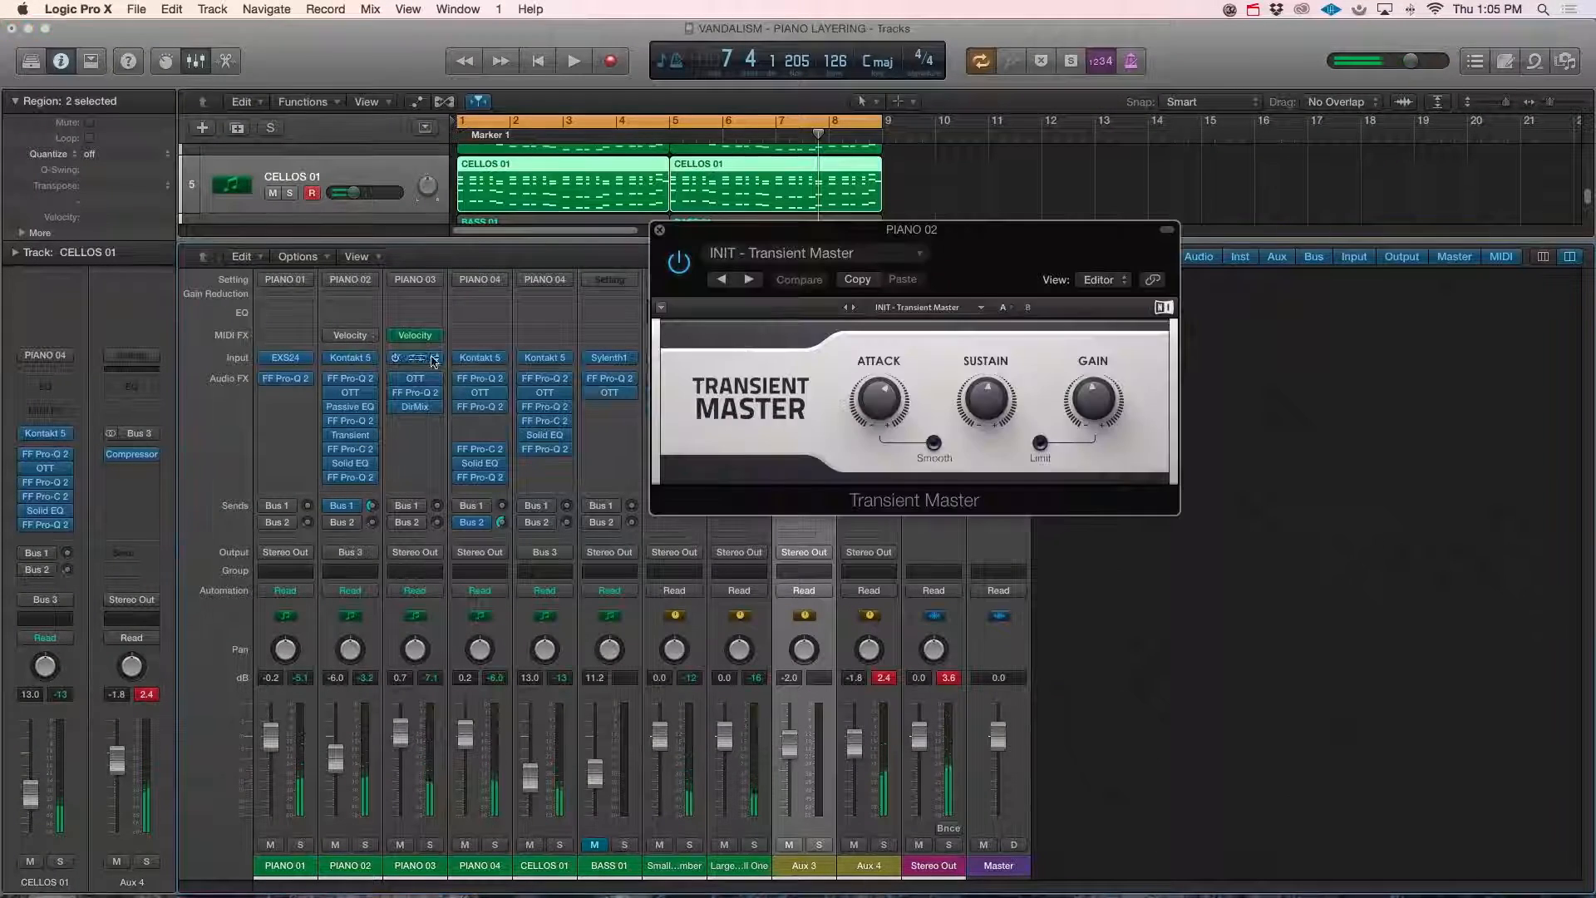
{"action": "key", "text": "space"}
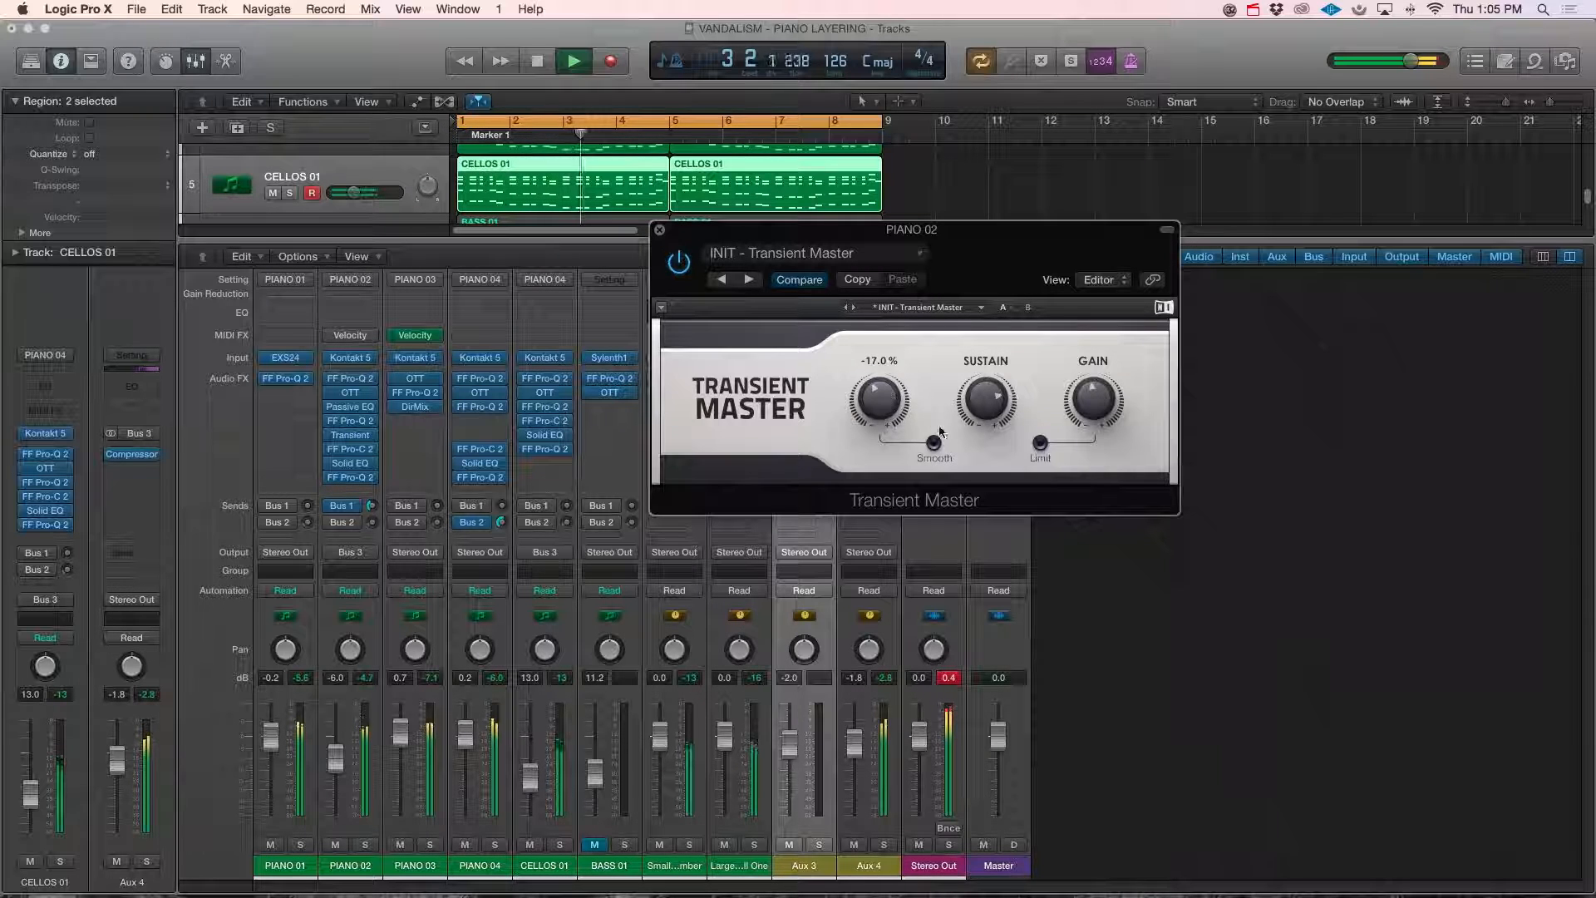
{"action": "key", "text": "space"}
{"action": "left_click", "coordinate": [659, 229]}
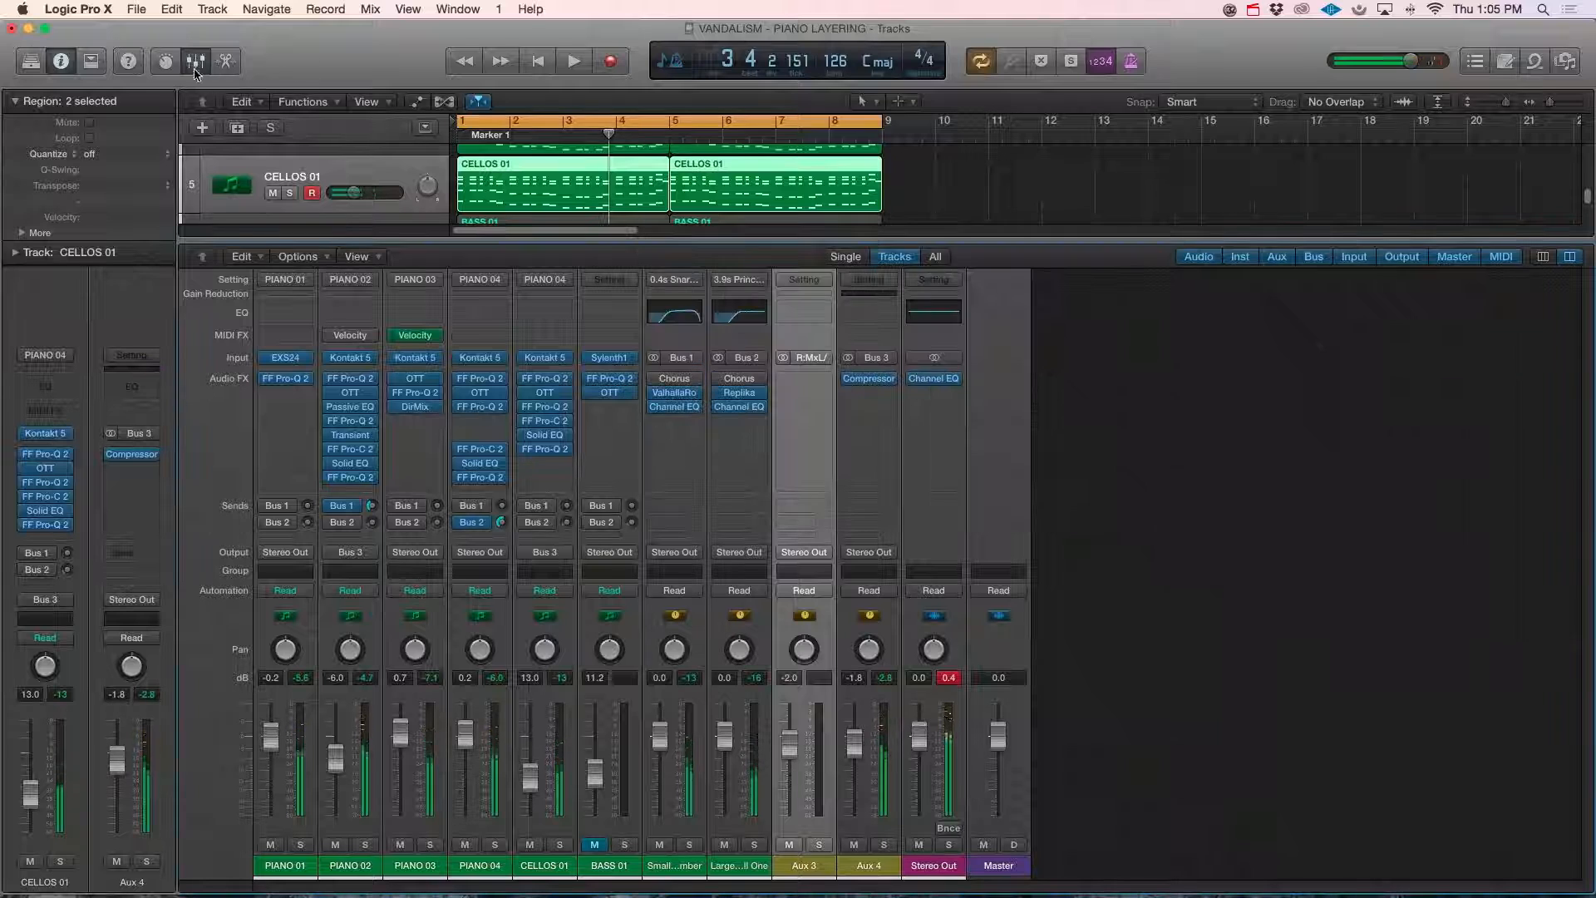
{"action": "left_click", "coordinate": [194, 66]}
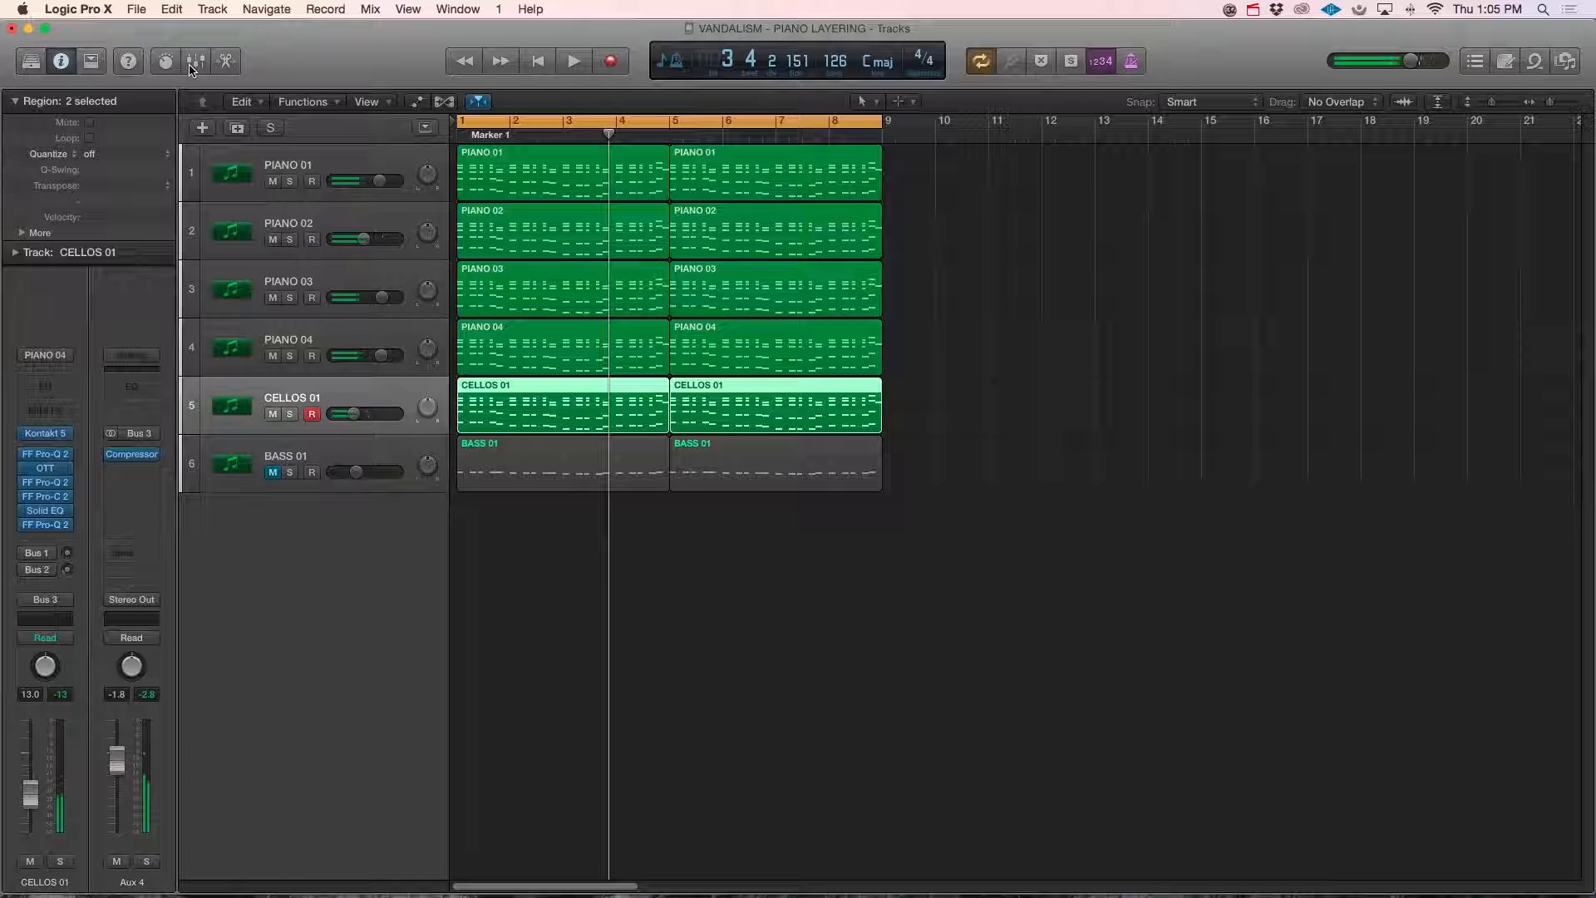
Unmute the BASS 01 track and select it.
{"action": "left_click", "coordinate": [272, 471]}
{"action": "left_click", "coordinate": [304, 460]}
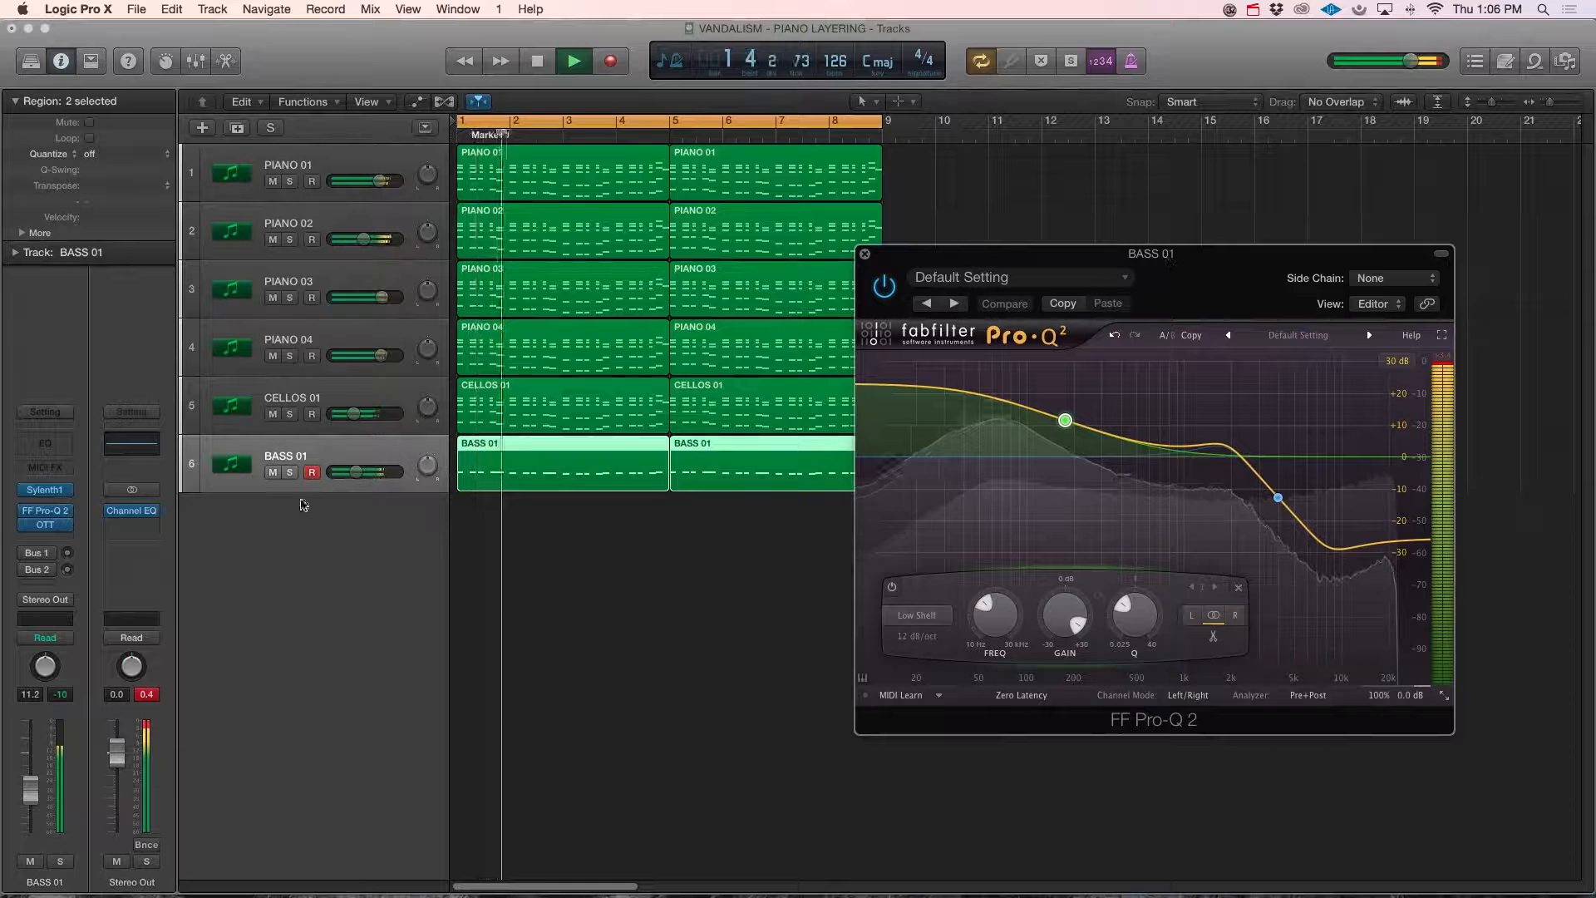
Raise BASS 01's level to -8.4 dB during playback, and open its OTT compressor for a look before closing it.
{"action": "left_click_drag", "start_coordinate": [36, 785], "coordinate": [36, 777]}
{"action": "left_click", "coordinate": [53, 525]}
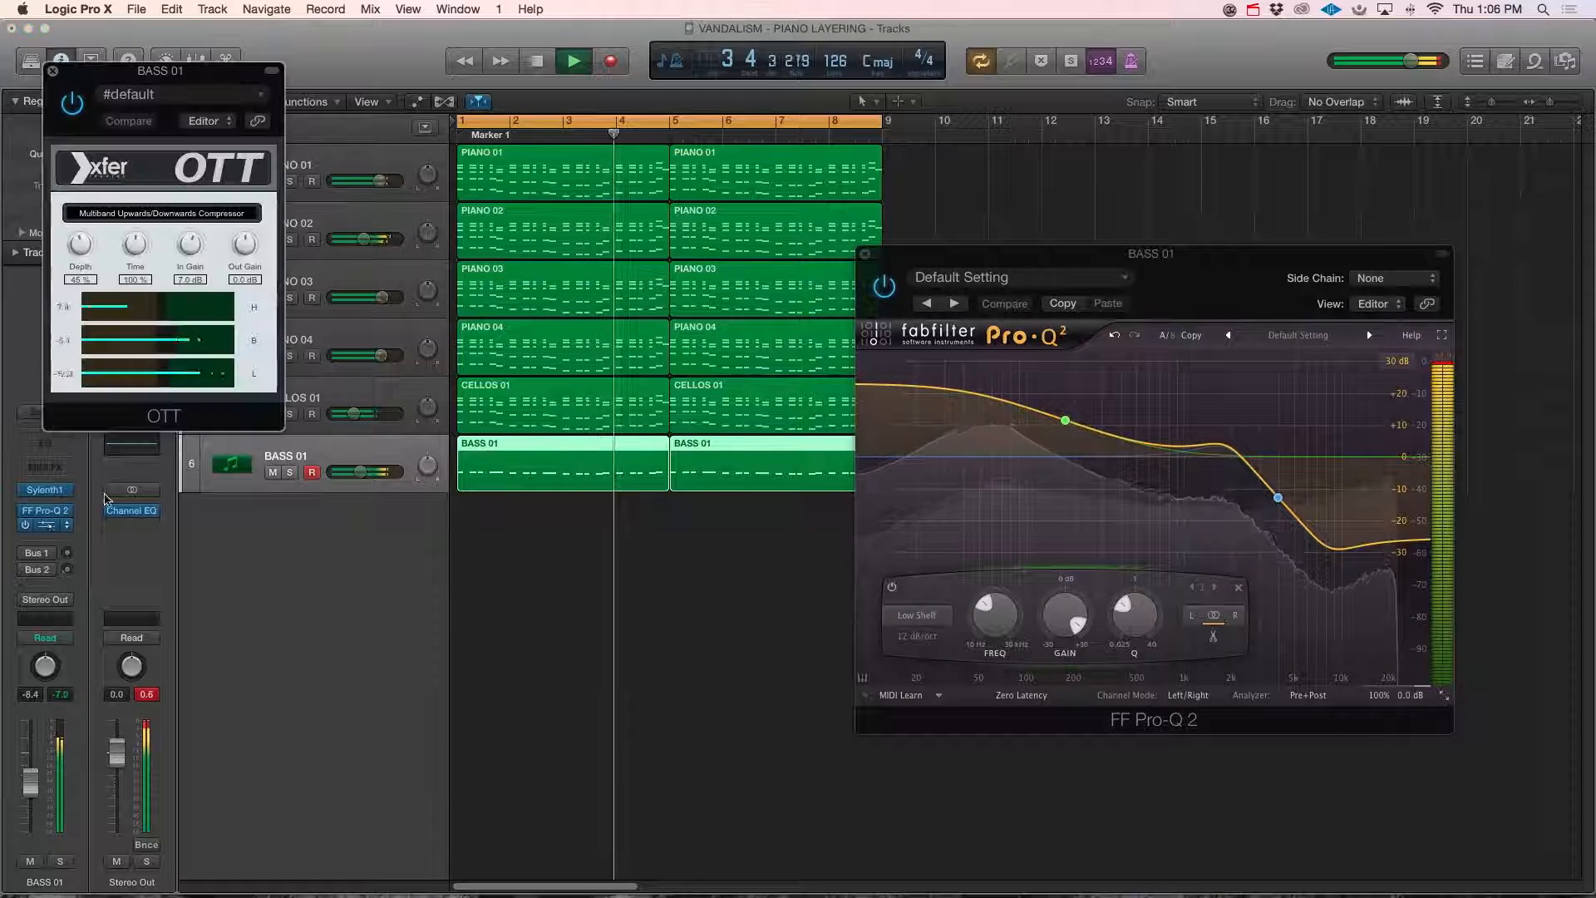
{"action": "left_click_drag", "start_coordinate": [230, 74], "coordinate": [791, 419]}
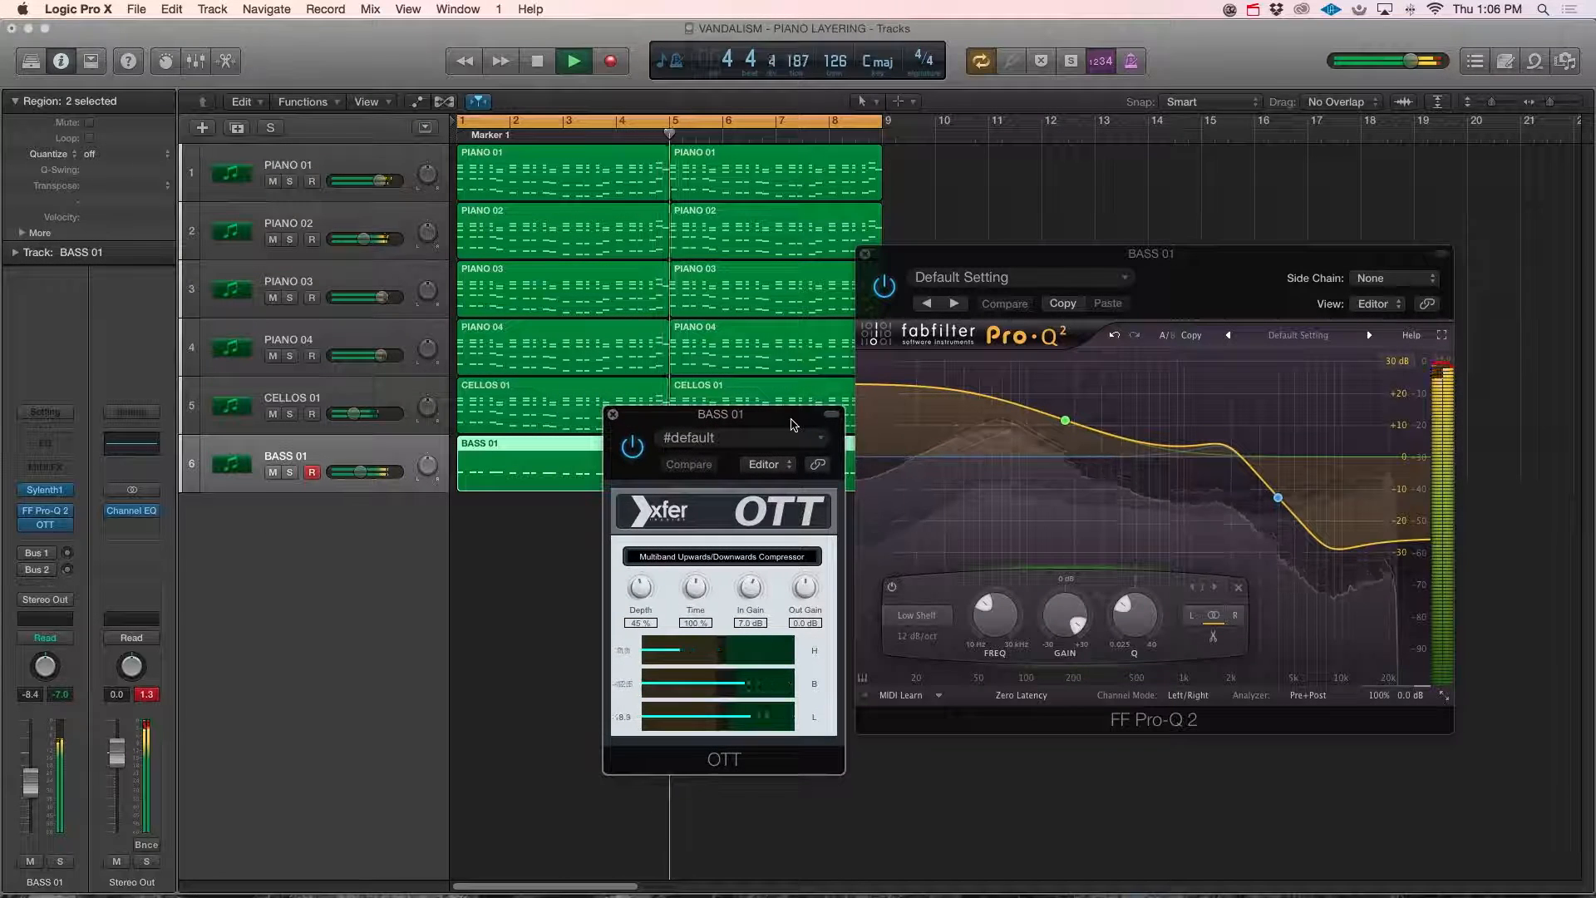
{"action": "left_click", "coordinate": [612, 414]}
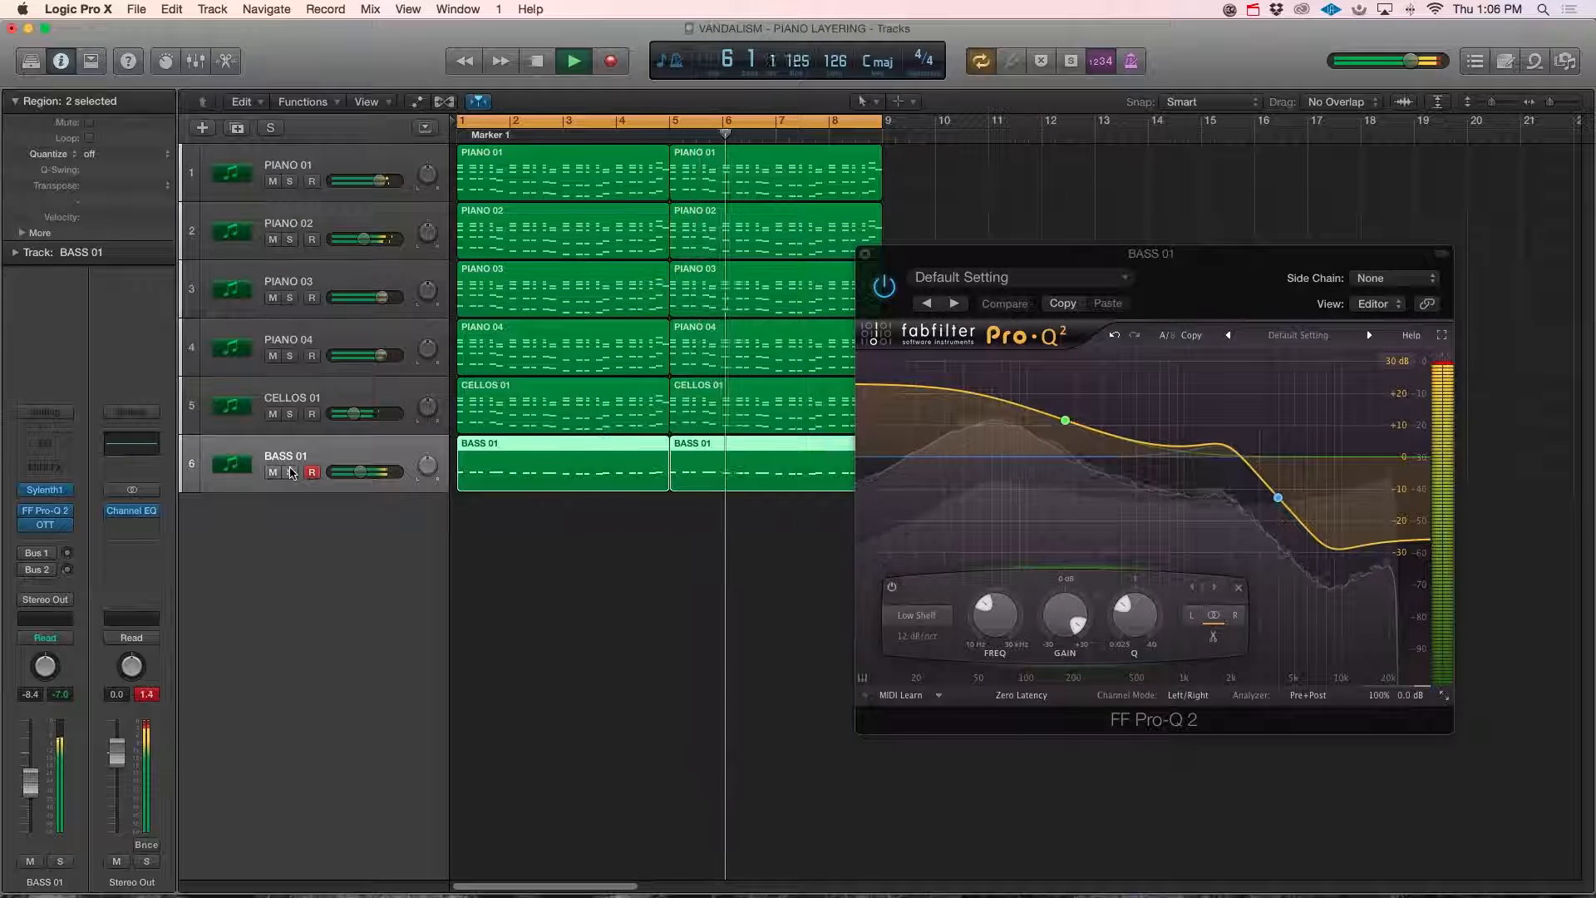
Audition BASS 01 soloed from the start, return to the full mix from the beginning, and hide the plug-in window.
{"action": "left_click", "coordinate": [290, 473]}
{"action": "key", "text": "space"}
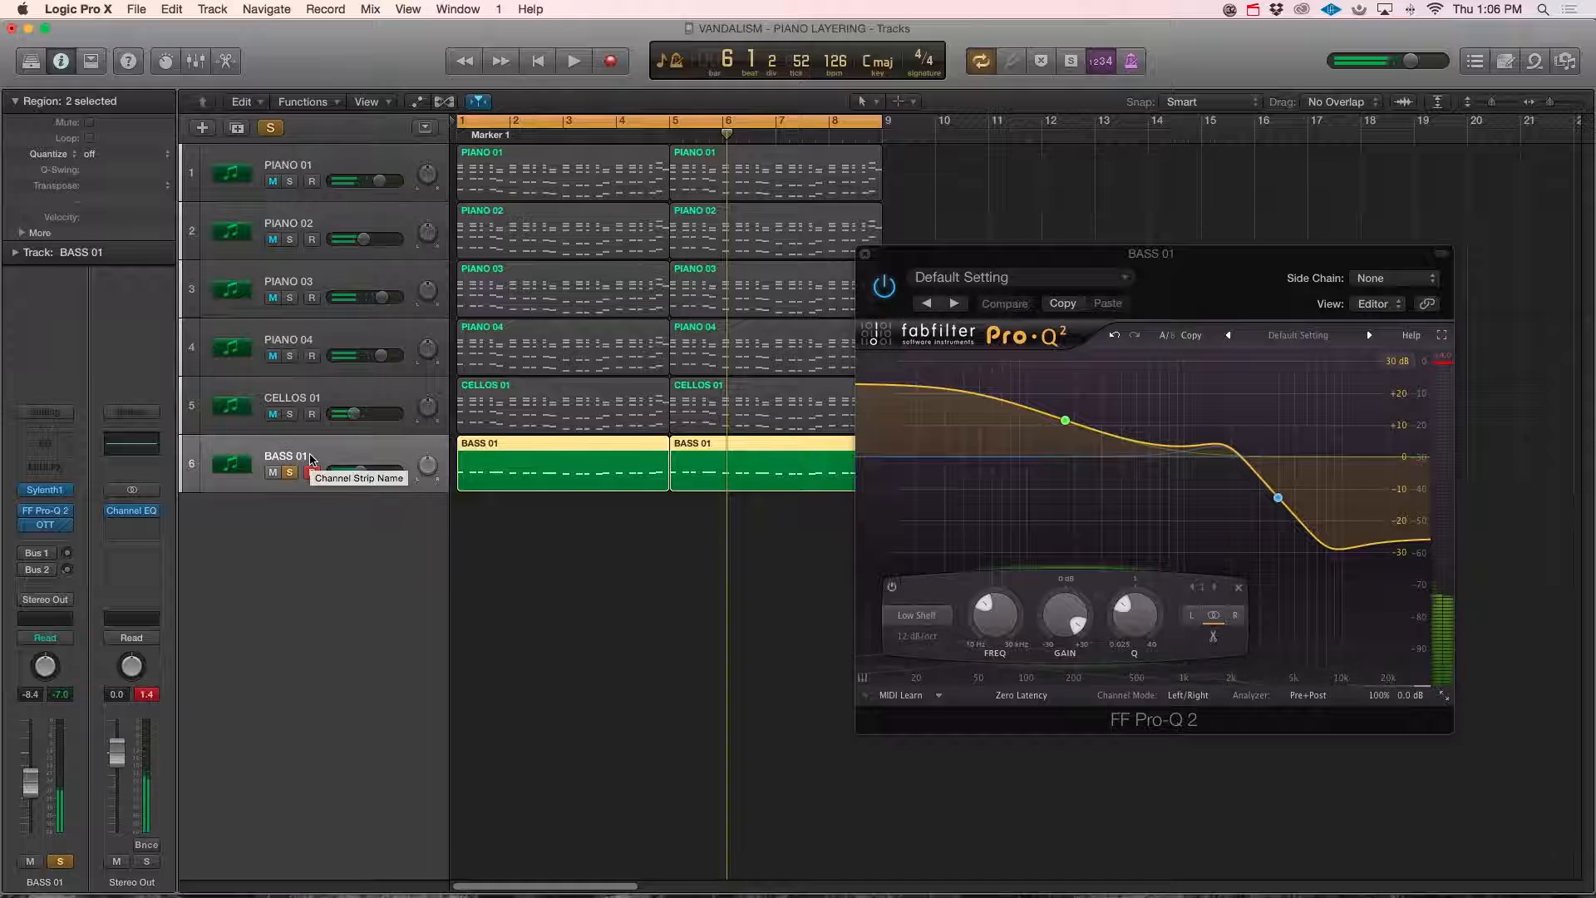
{"action": "key", "text": "Return"}
{"action": "key", "text": "space"}
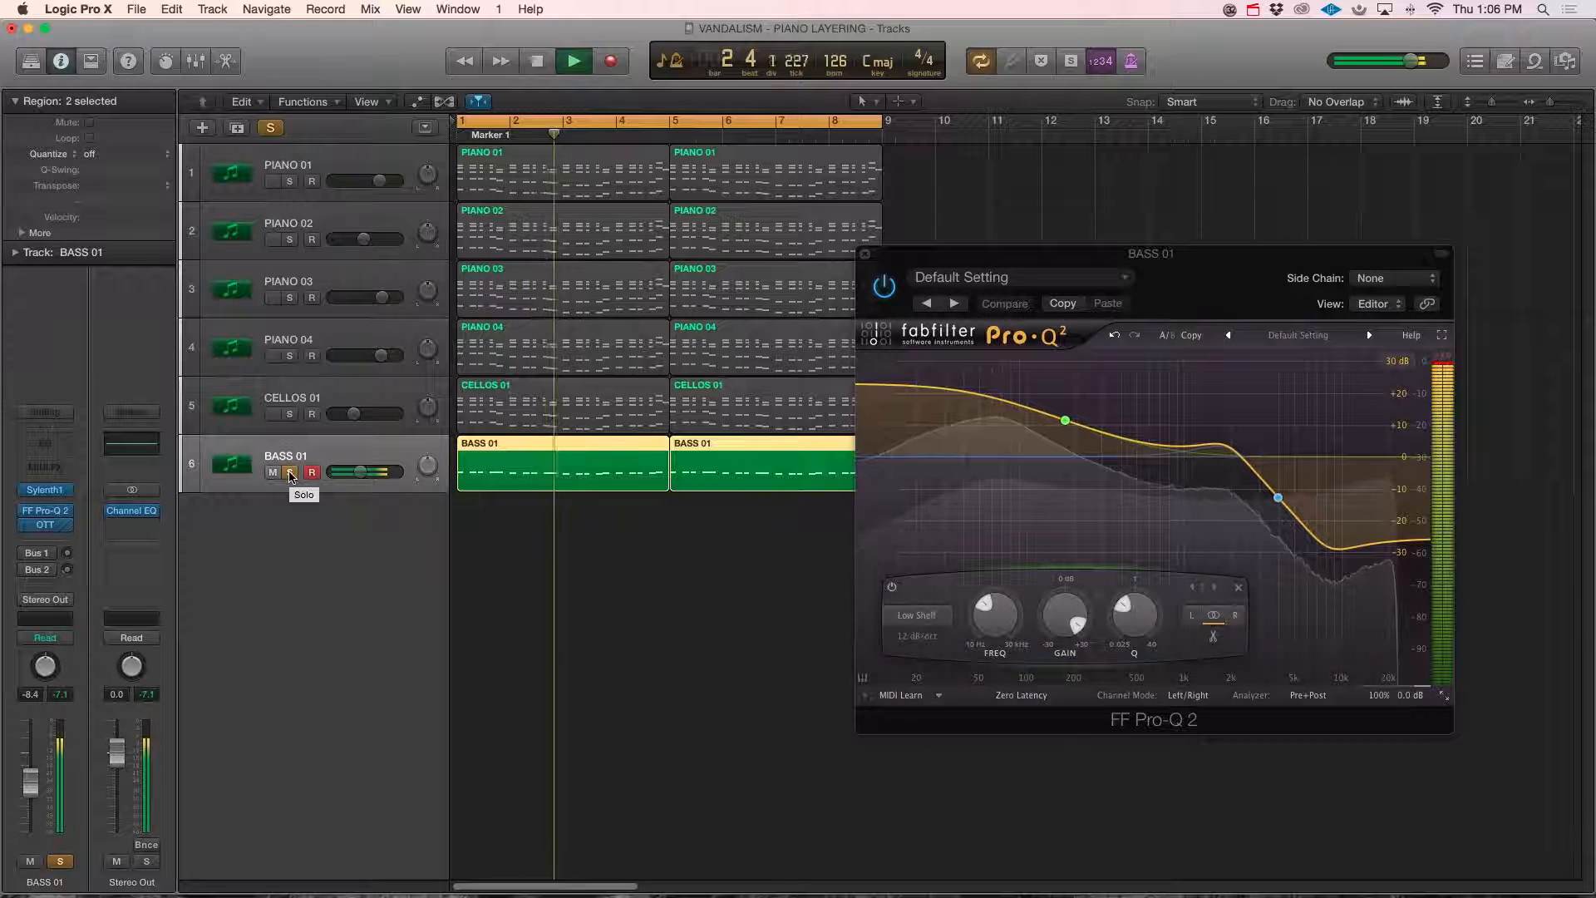
{"action": "left_click", "coordinate": [290, 472]}
{"action": "key", "text": "Return"}
{"action": "key", "text": "v"}
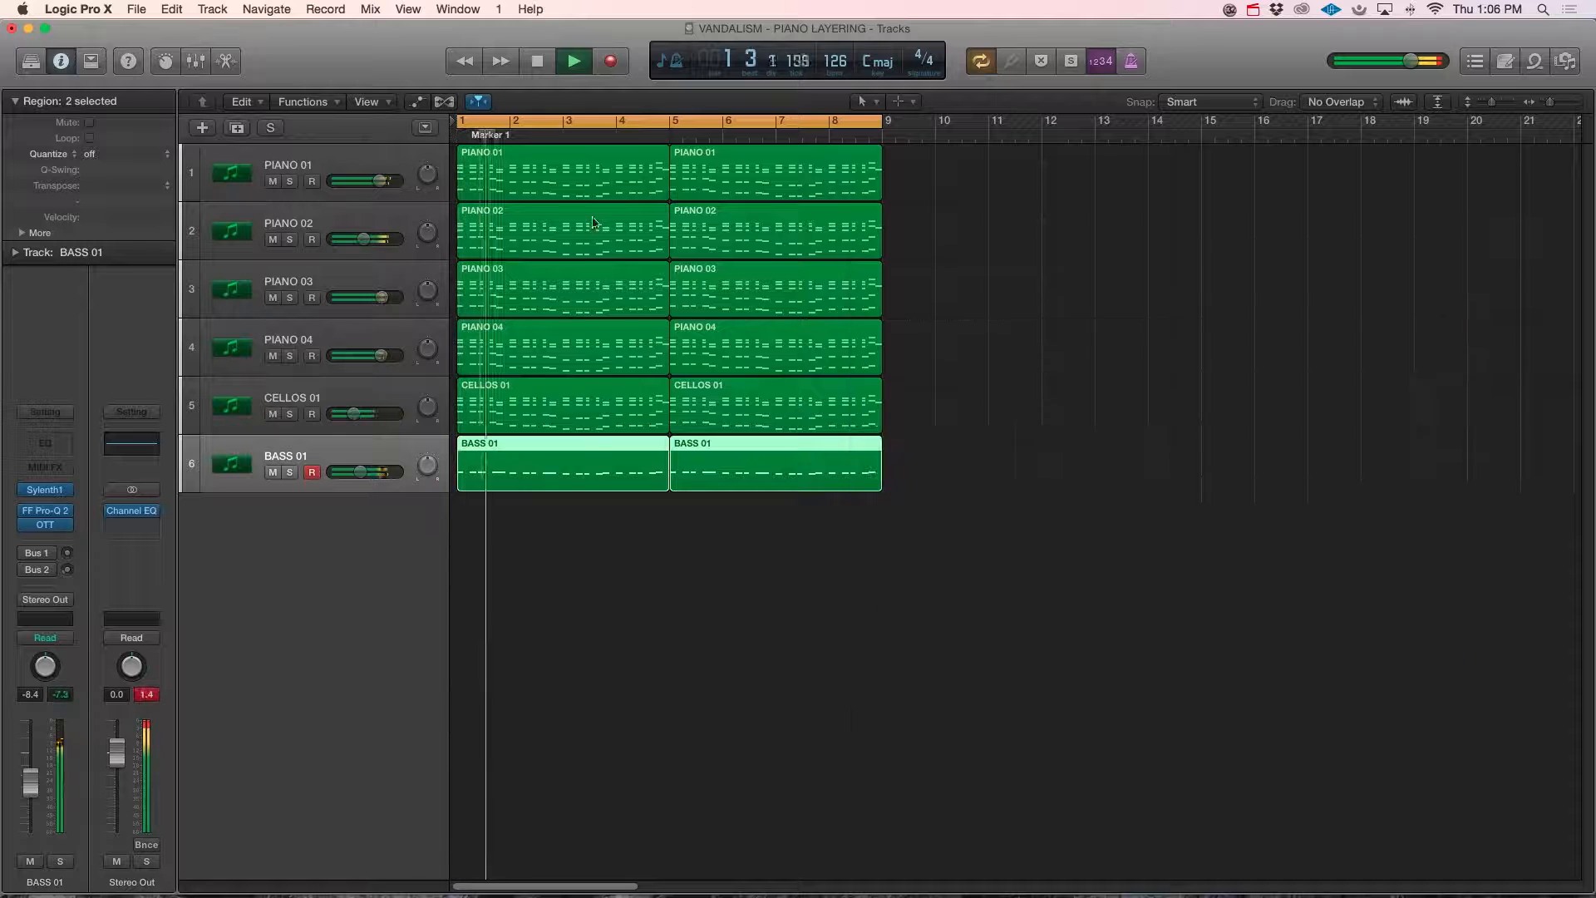
Bypass the plug-ins and sends on the piano, cello and bass channels in the mixer, and play with CELLOS 01 and BASS 01 muted.
{"action": "key", "text": "x"}
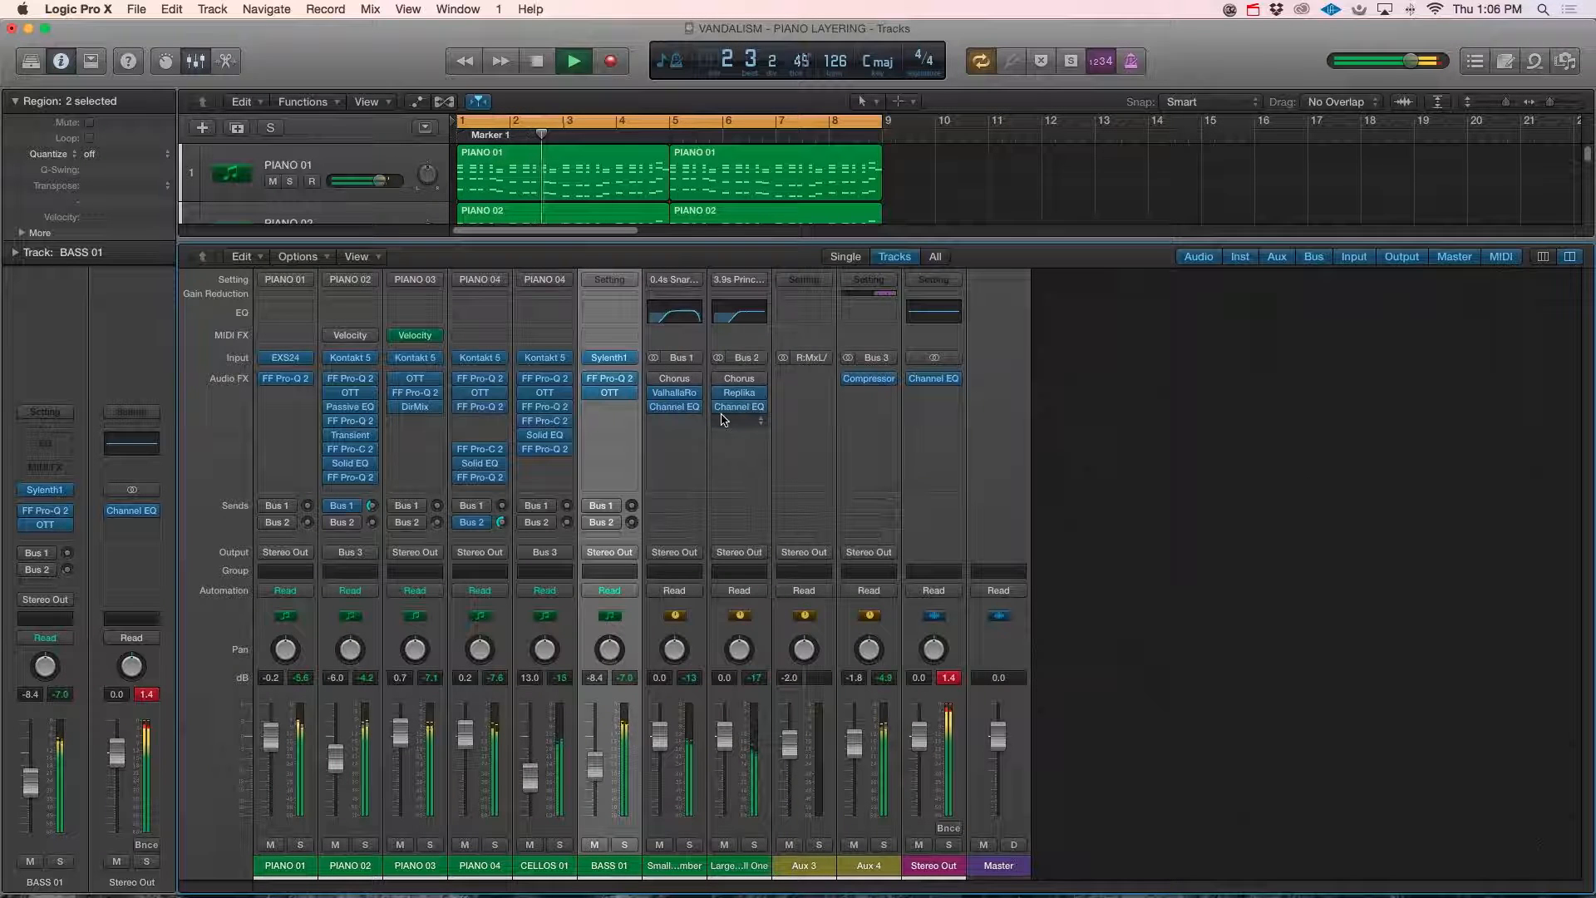
{"action": "key", "text": "space"}
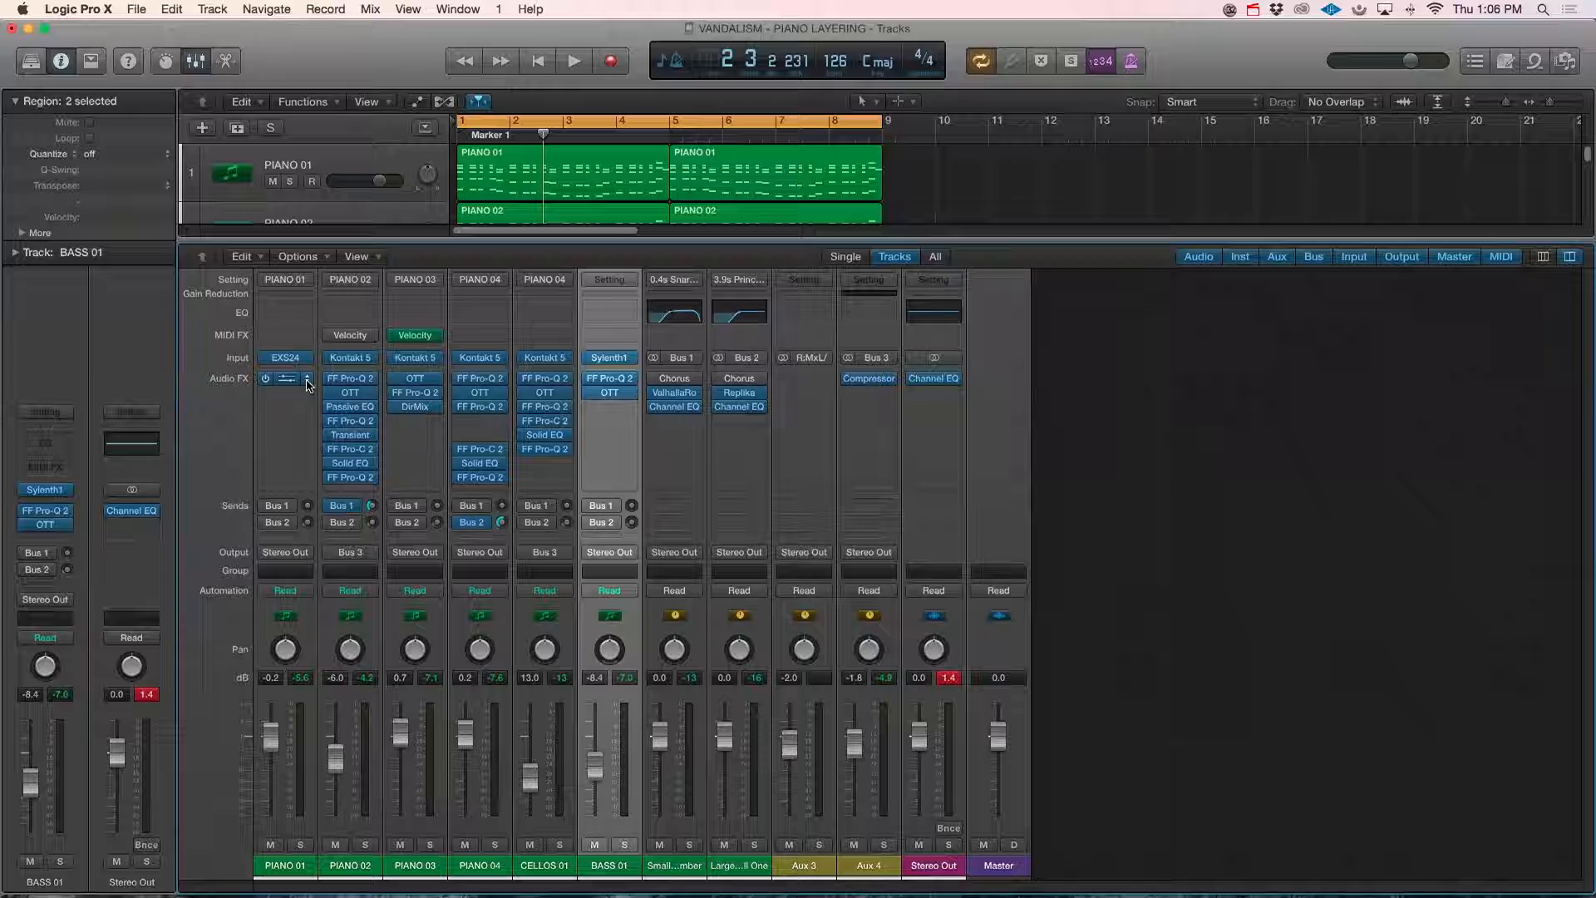
{"action": "key", "text": "space"}
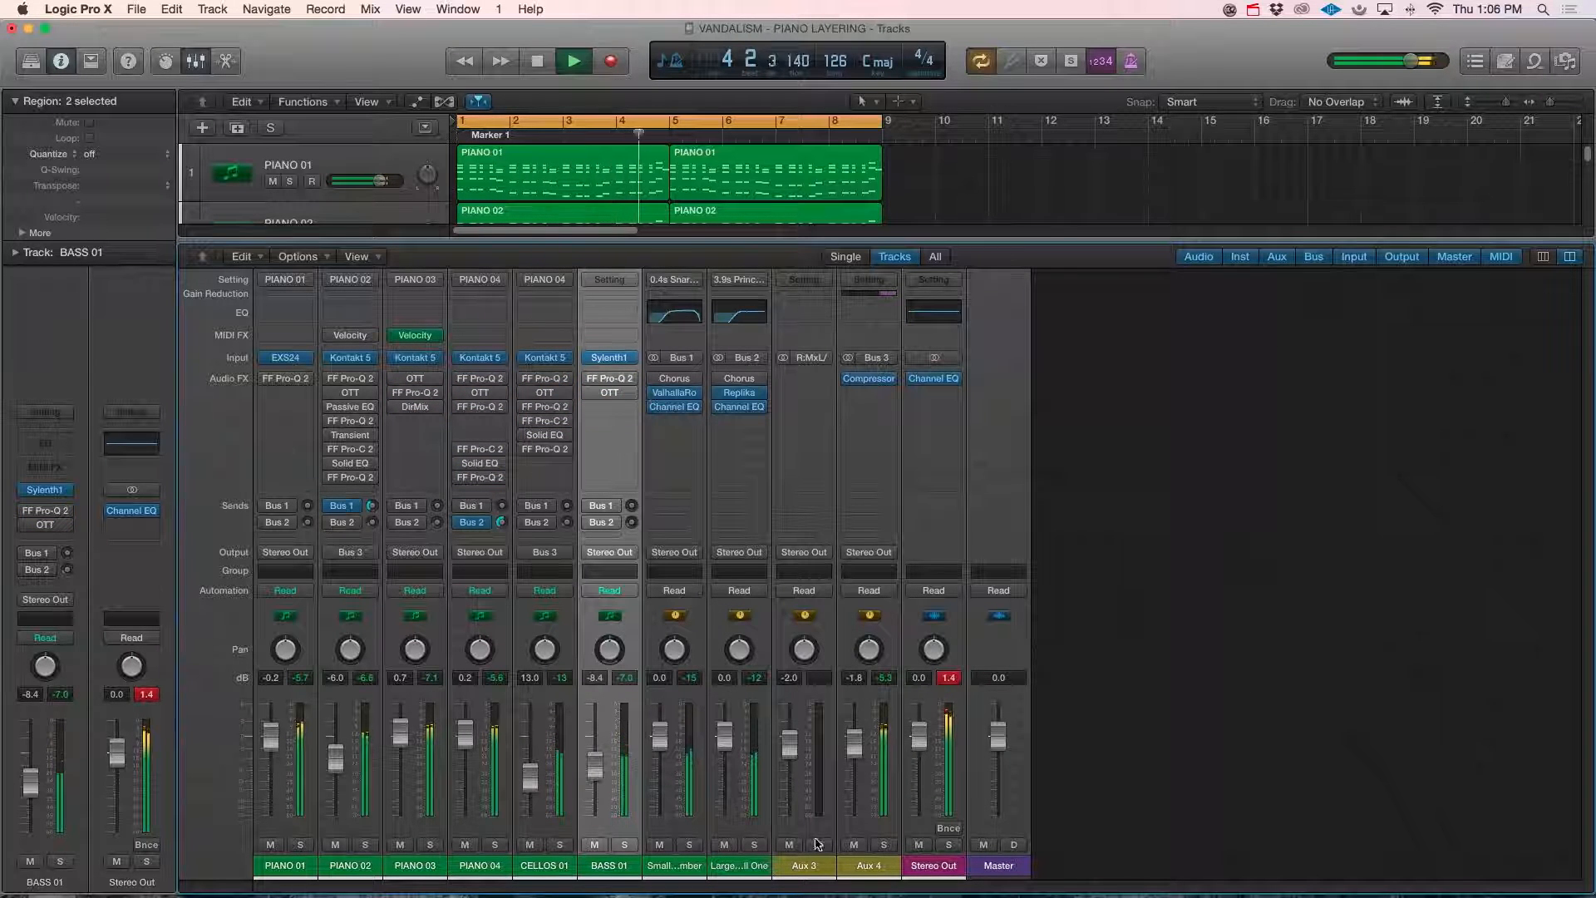
{"action": "left_click", "coordinate": [594, 845]}
{"action": "left_click", "coordinate": [530, 844]}
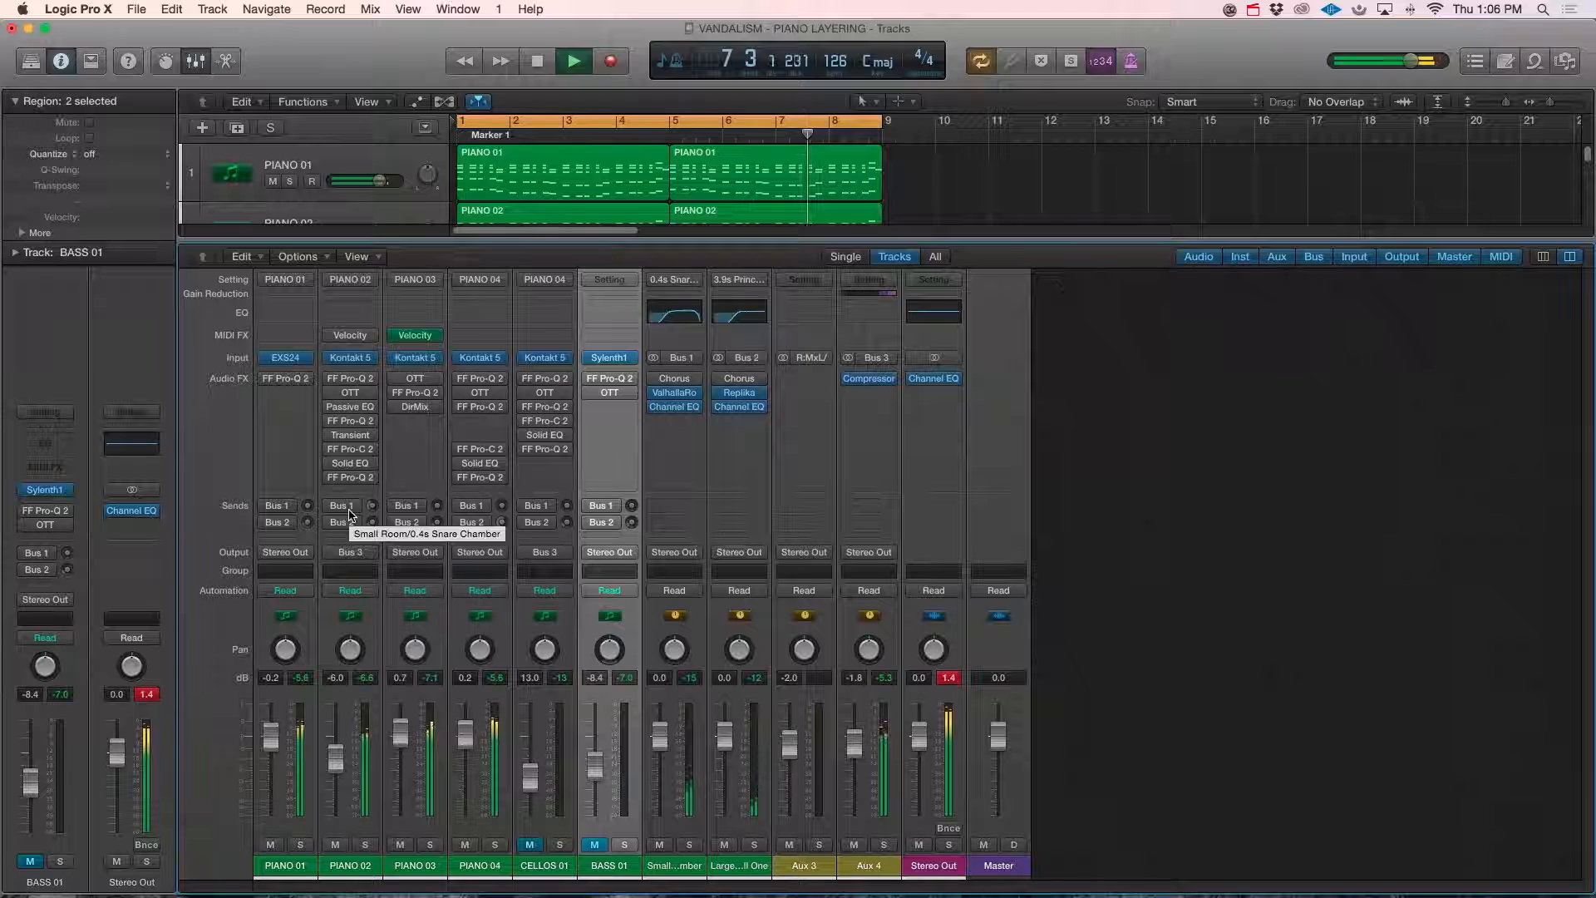
Reactivate the piano, cello and bass plug-ins and PIANO 02's Bus 1 send while replaying from the start.
{"action": "key", "text": "space"}
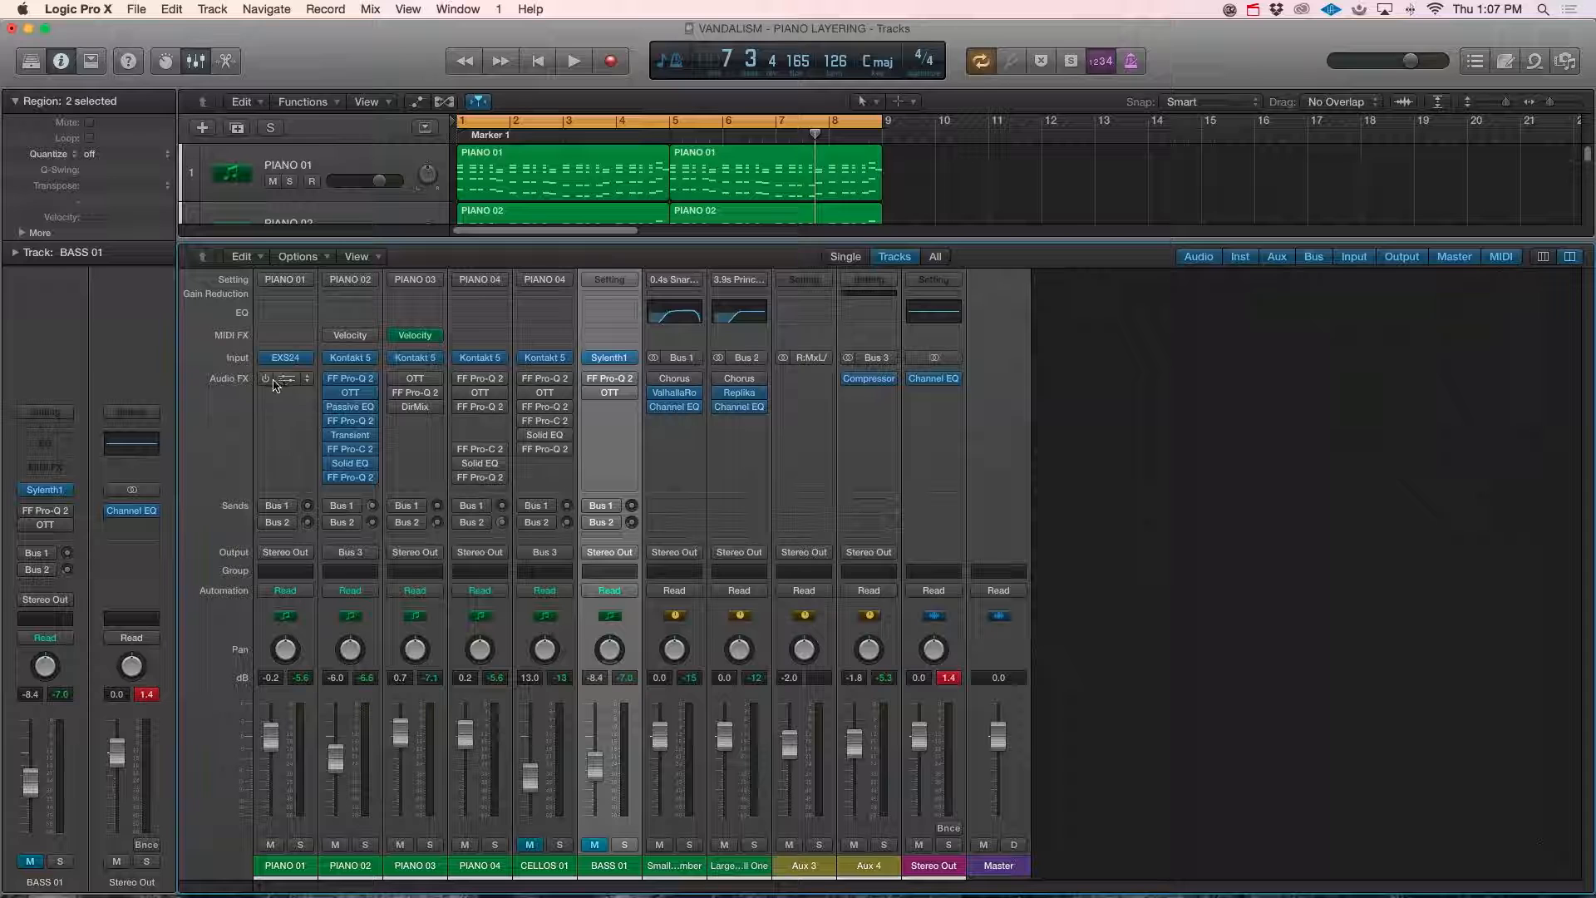
{"action": "key", "text": "Return"}
{"action": "key", "text": "space"}
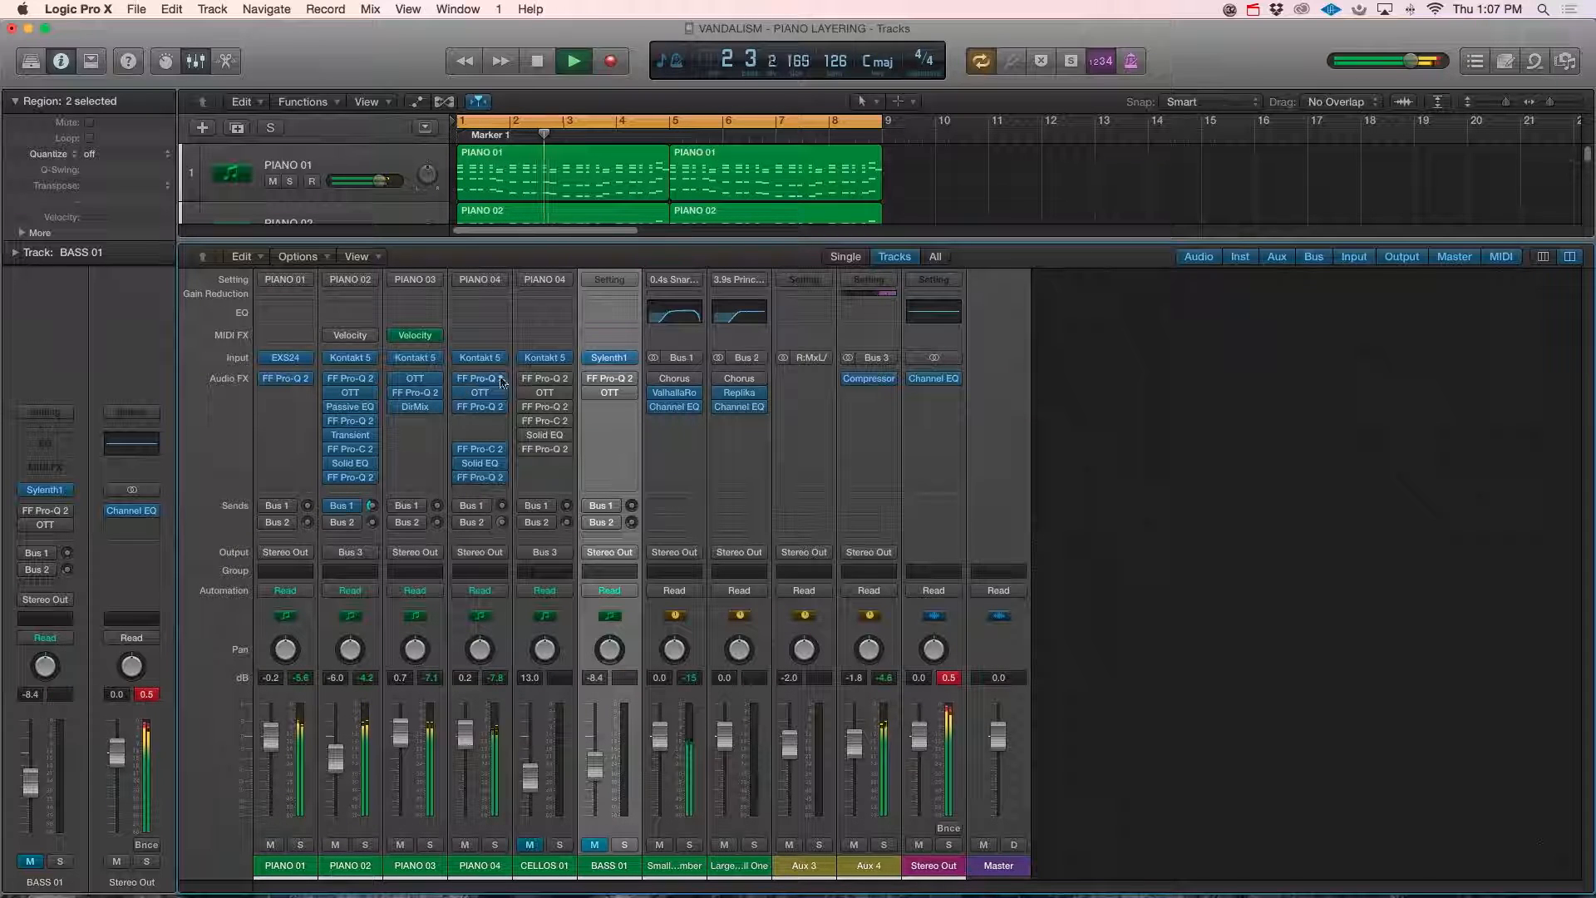
{"action": "left_click", "coordinate": [632, 379]}
{"action": "left_click", "coordinate": [585, 379]}
{"action": "left_click_drag", "start_coordinate": [586, 379], "coordinate": [586, 393]}
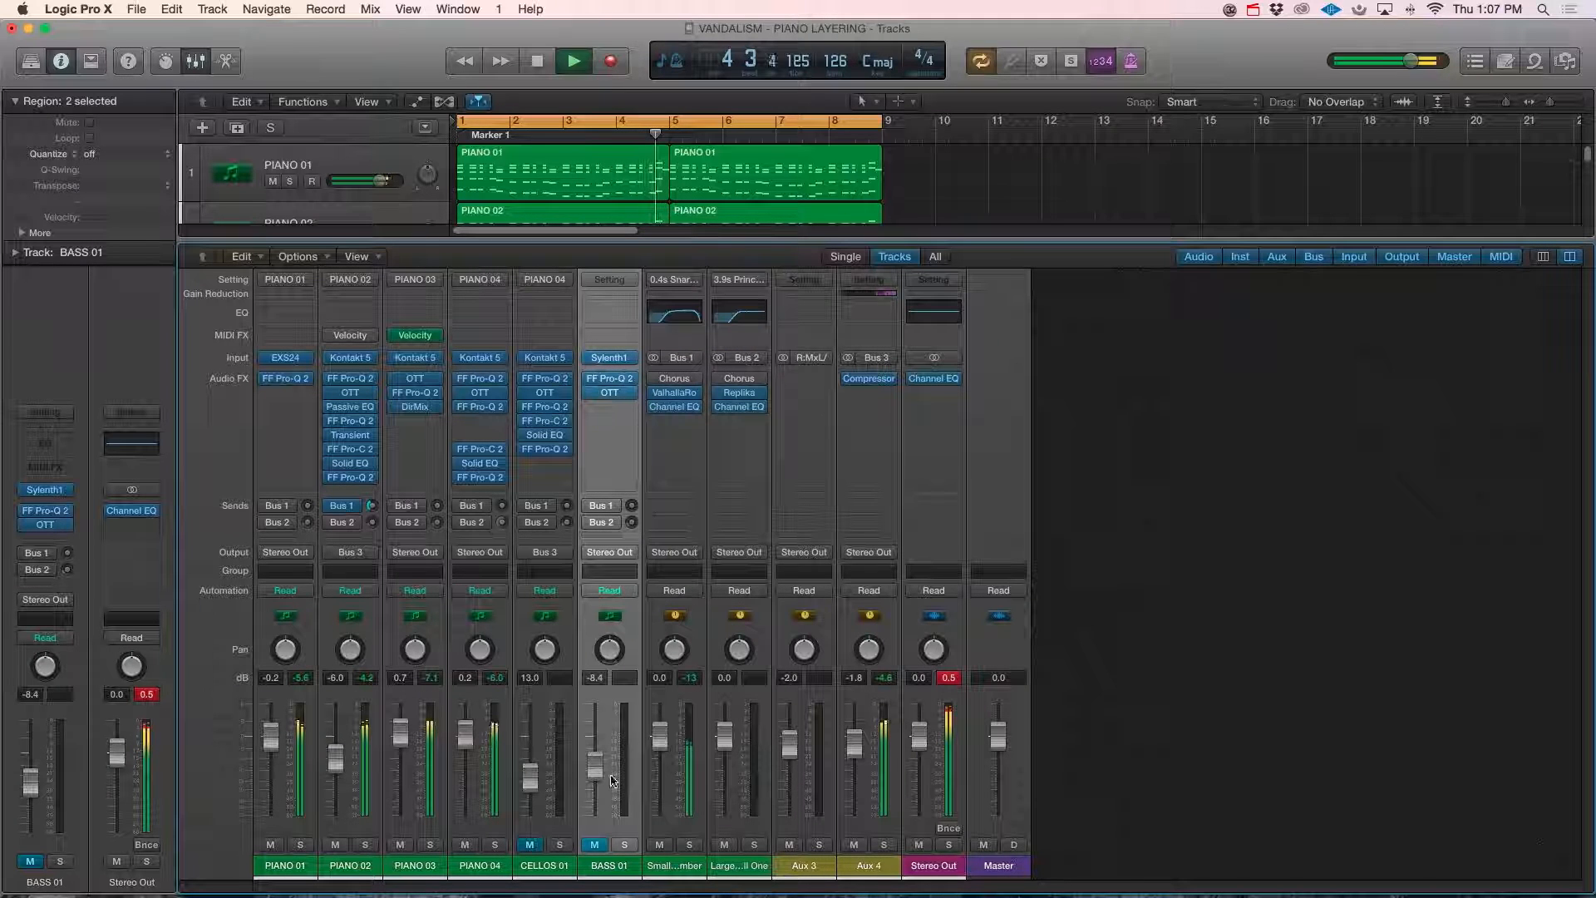
Unmute CELLOS 01 and BASS 01, set their levels to -10.0 dB and -9.3 dB, select PIANO 02 and hide the mixer.
{"action": "left_click", "coordinate": [529, 843]}
{"action": "left_click", "coordinate": [595, 844]}
{"action": "left_click_drag", "start_coordinate": [587, 773], "coordinate": [588, 779]}
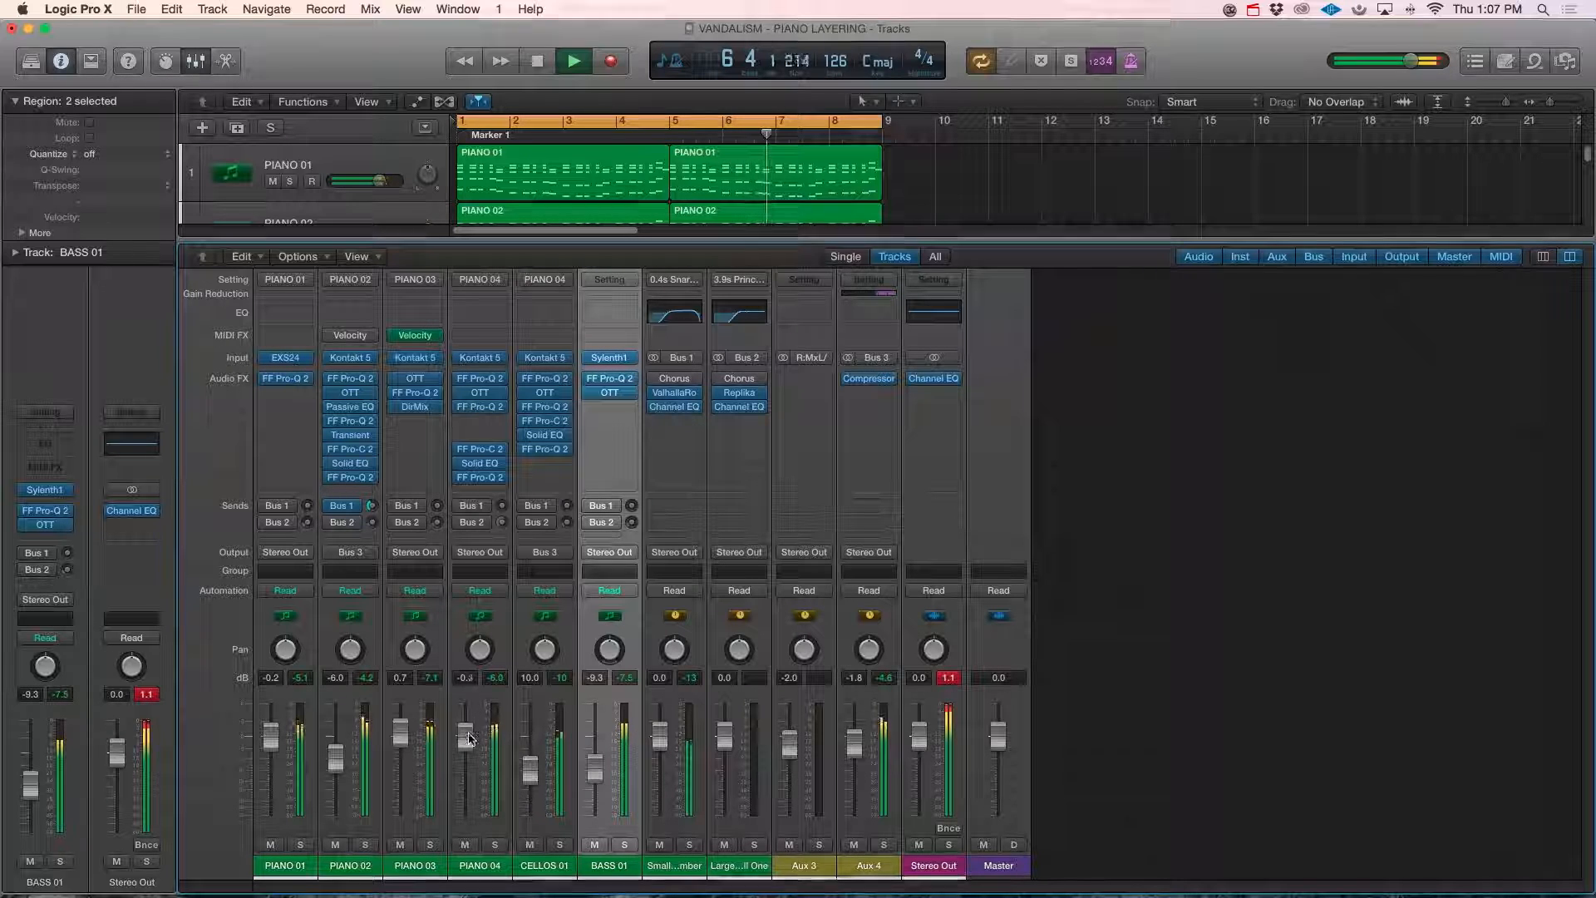
{"action": "left_click", "coordinate": [349, 769]}
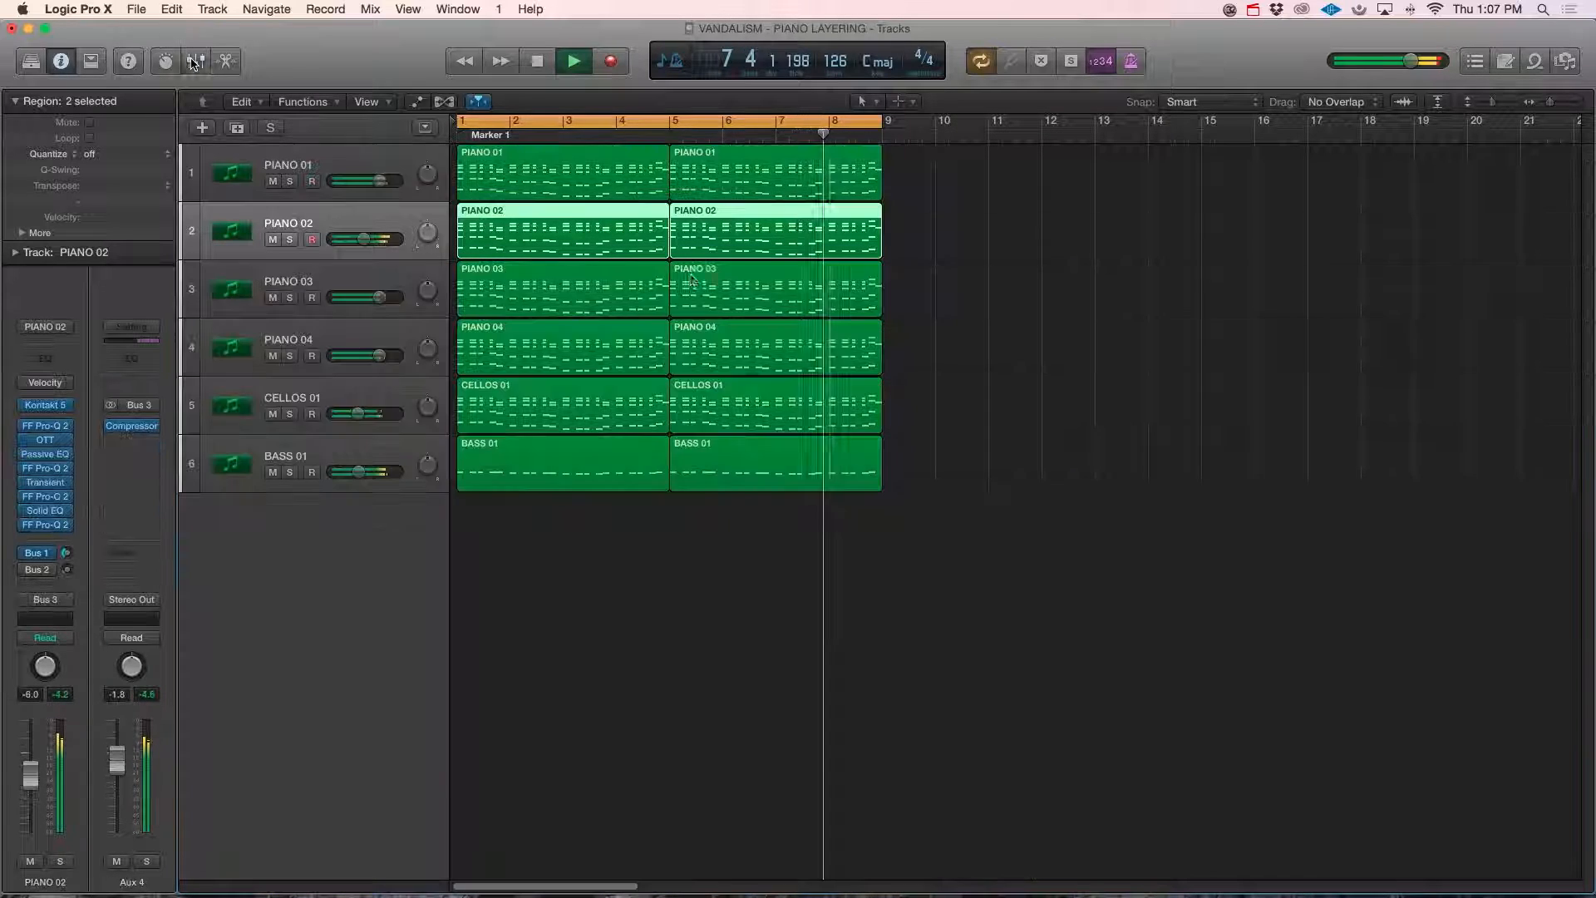